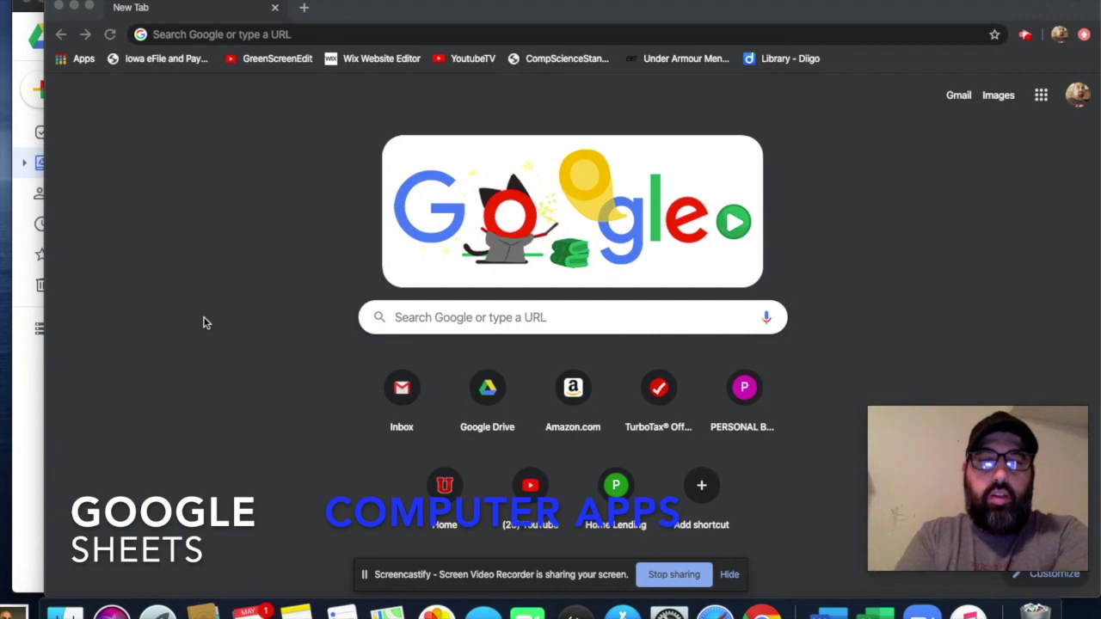
# Switch to the Google Drive window and create a new blank Google Sheets spreadsheet
pyautogui.click(32, 389)
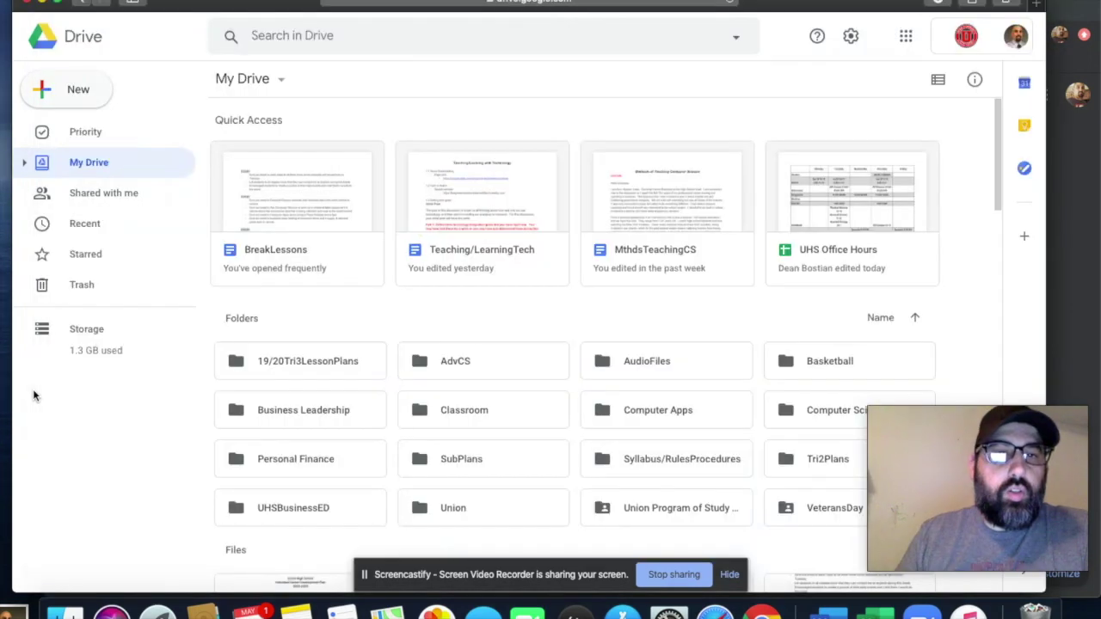
pyautogui.click(73, 94)
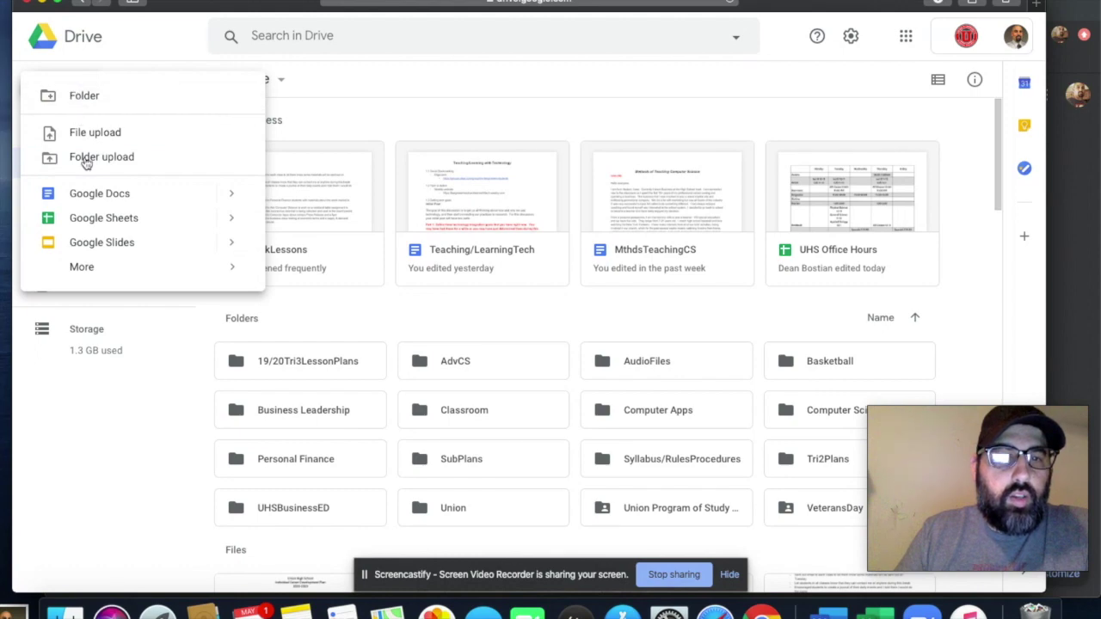
pyautogui.click(104, 217)
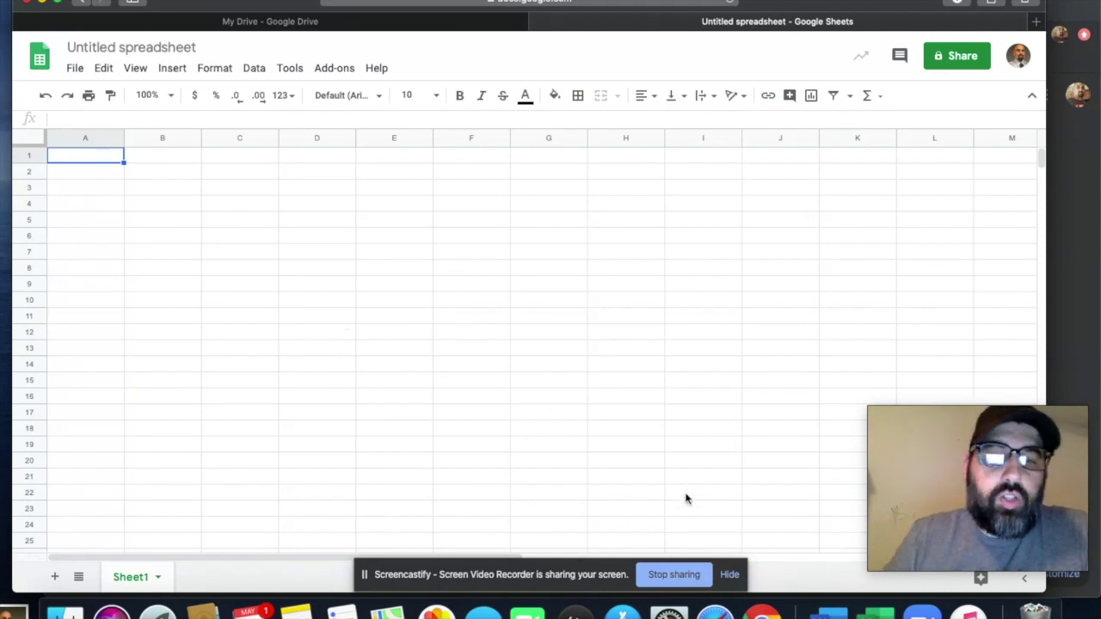
# Hide the screen-sharing notice and expand the spreadsheet window to full screen
pyautogui.click(733, 576)
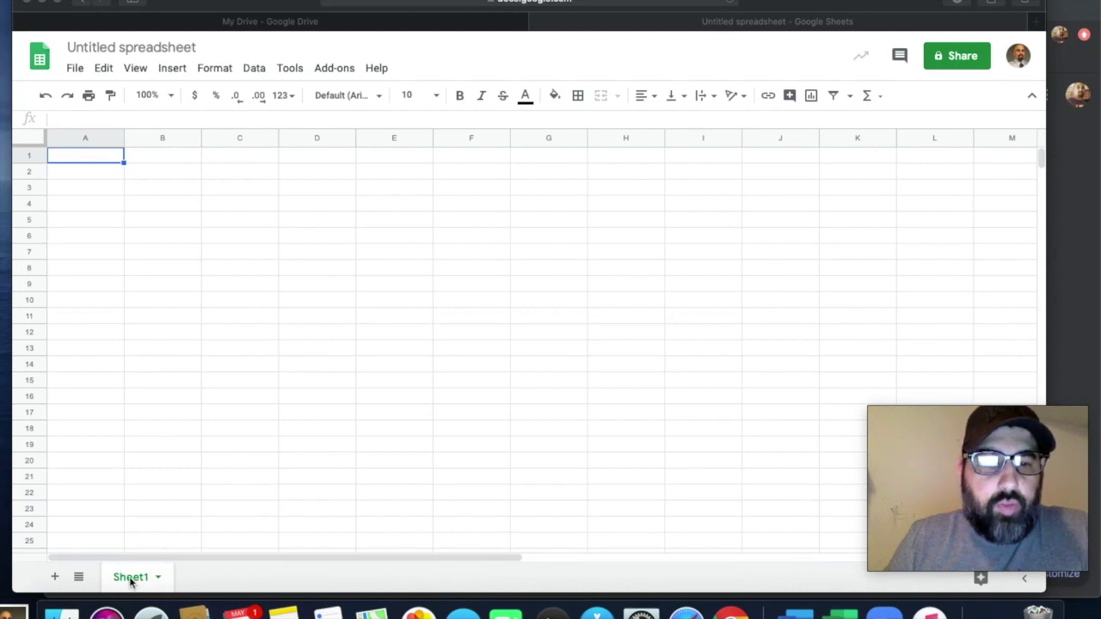
pyautogui.click(59, 4)
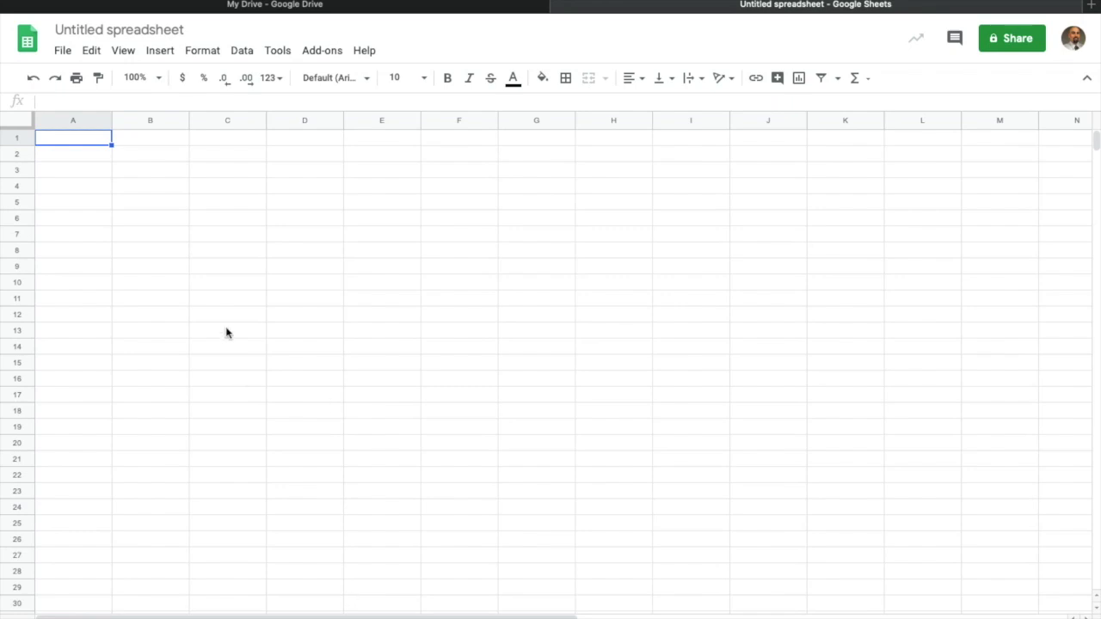
# Rename the untitled spreadsheet as SheetsNotes
pyautogui.moveTo(94, 4)
pyautogui.click(186, 30)
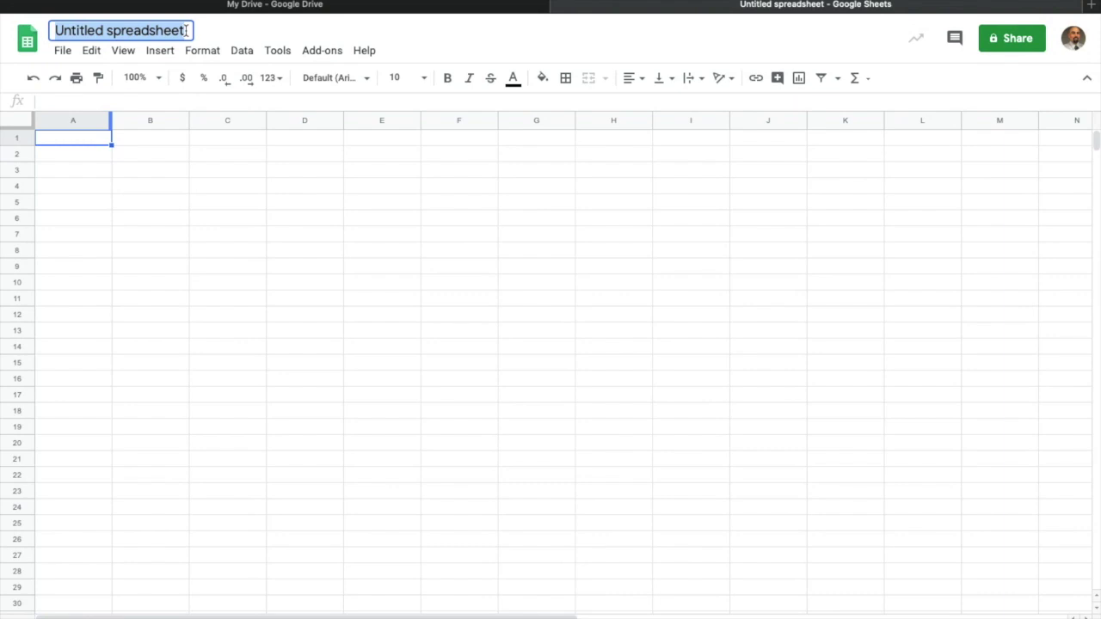
pyautogui.write('Sheets')
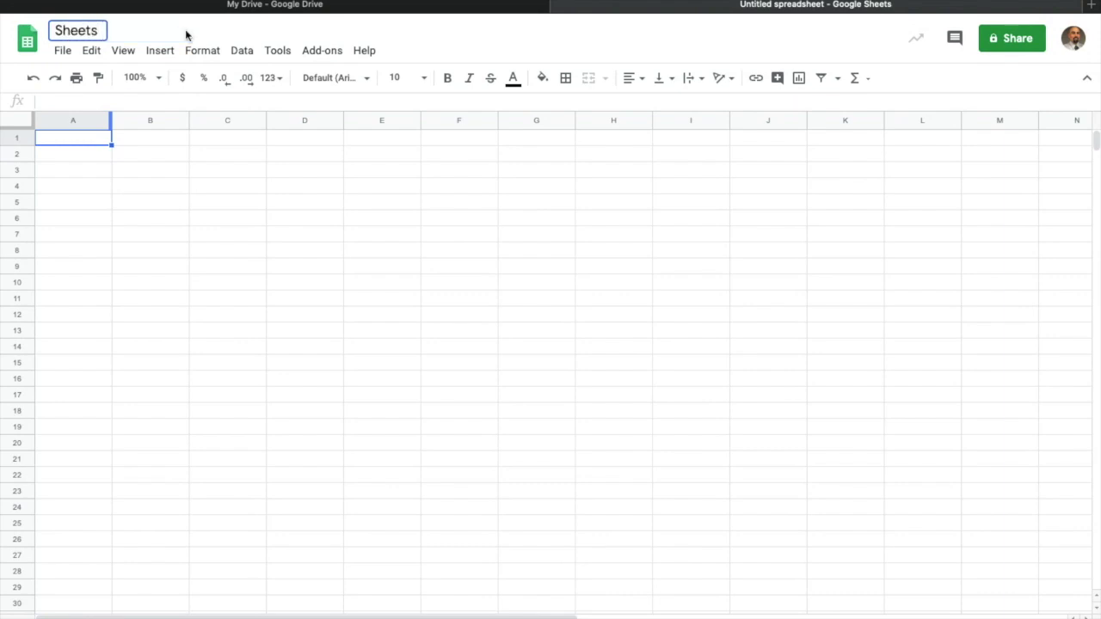
pyautogui.write('Notes')
pyautogui.click(103, 154)
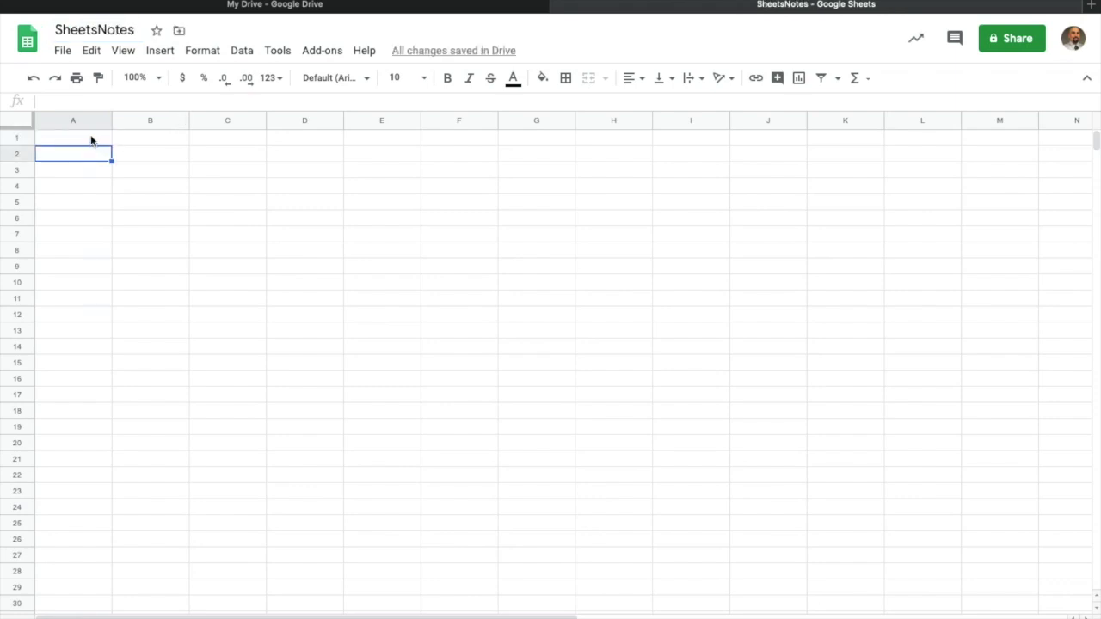
# Move the active cell among A1, A2, B2 and B1, ending on A1
pyautogui.click(91, 140)
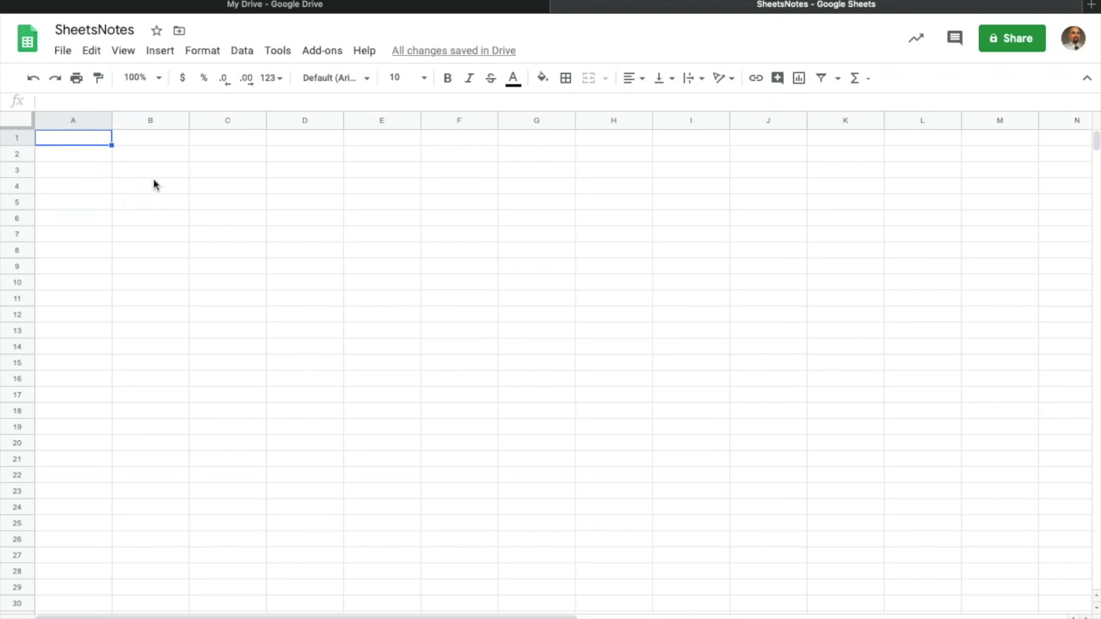
pyautogui.click(111, 156)
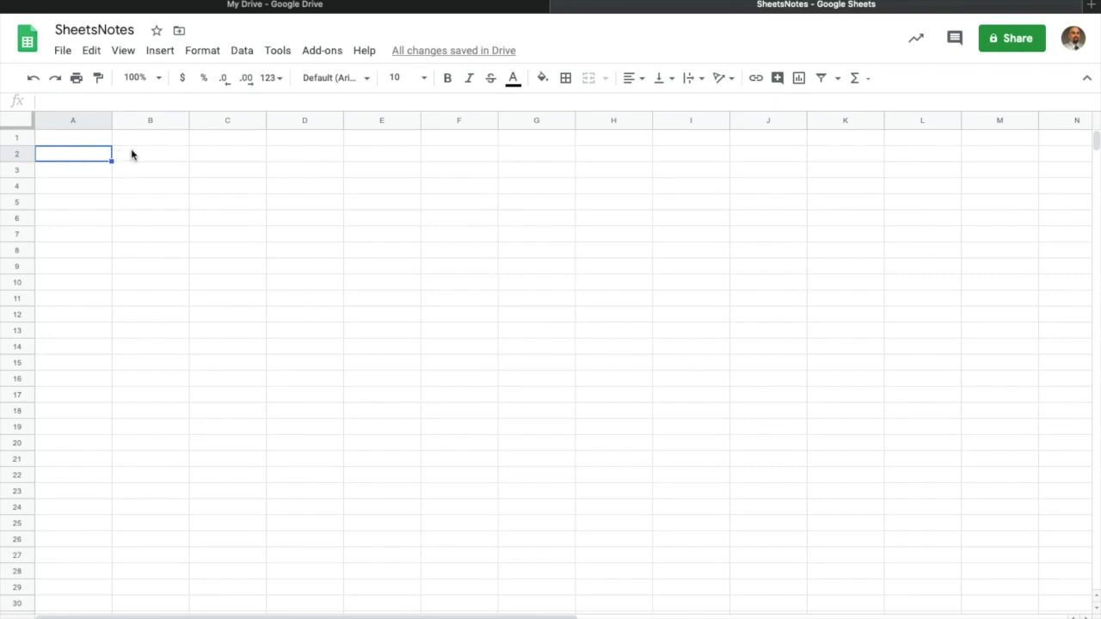
pyautogui.click(130, 155)
pyautogui.click(130, 143)
pyautogui.click(93, 143)
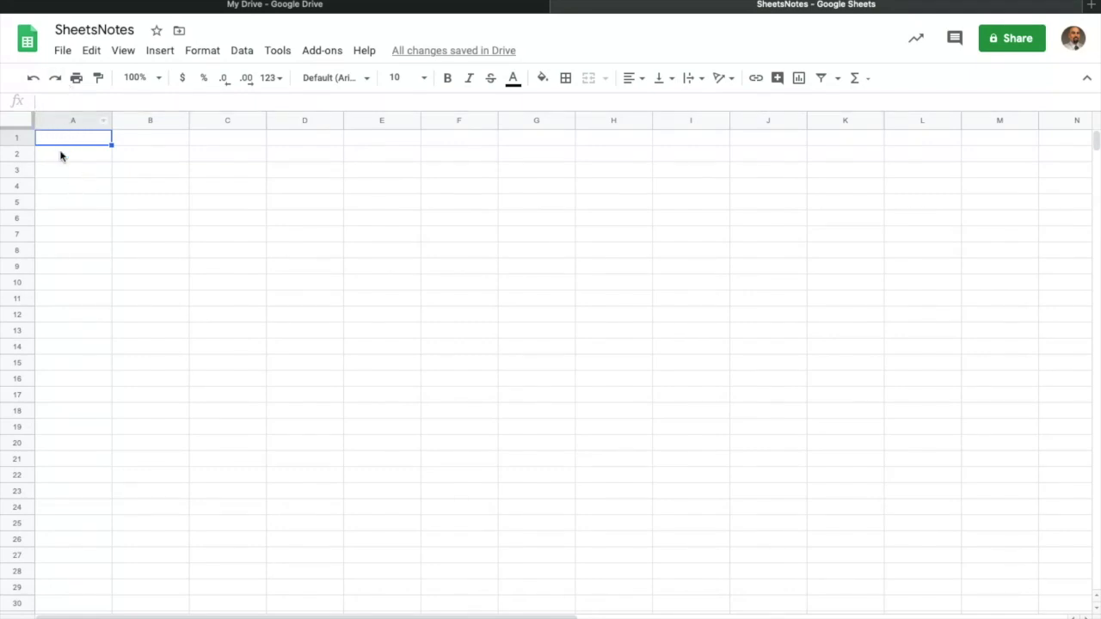
pyautogui.click(65, 154)
pyautogui.click(64, 141)
# Select the entire sheet and look over the available font sizes without choosing one
pyautogui.click(17, 124)
pyautogui.click(163, 237)
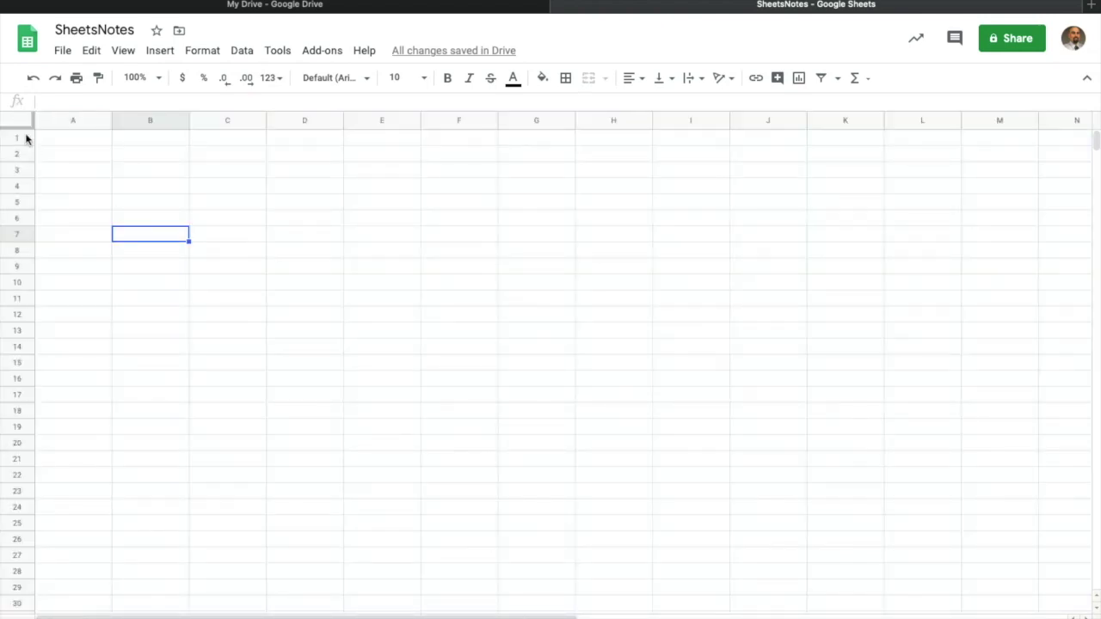
pyautogui.click(557, 333)
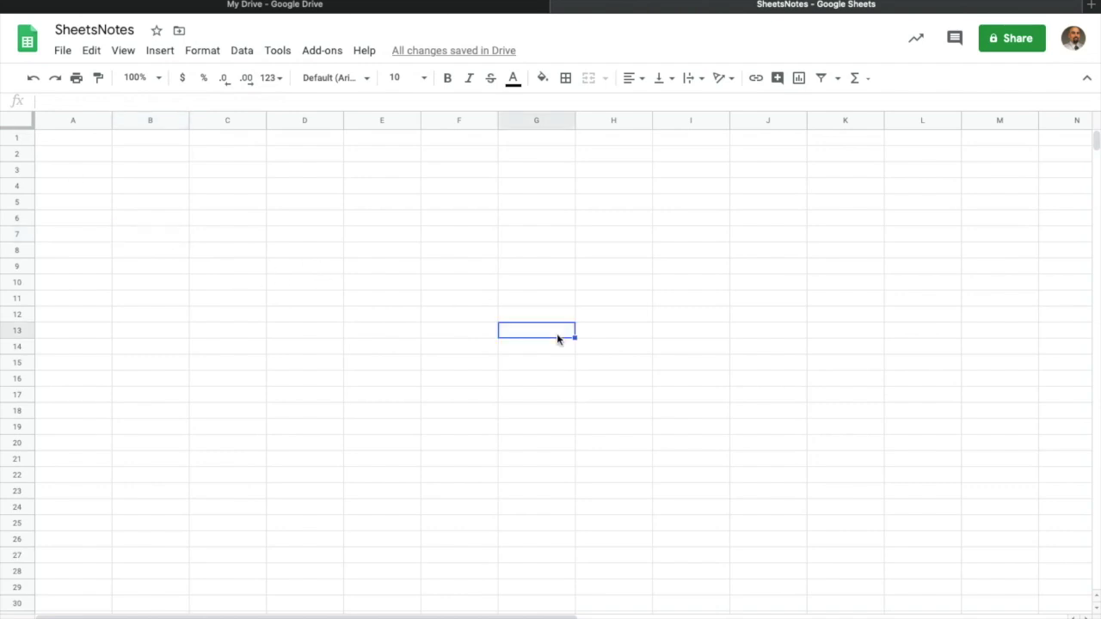
pyautogui.click(18, 125)
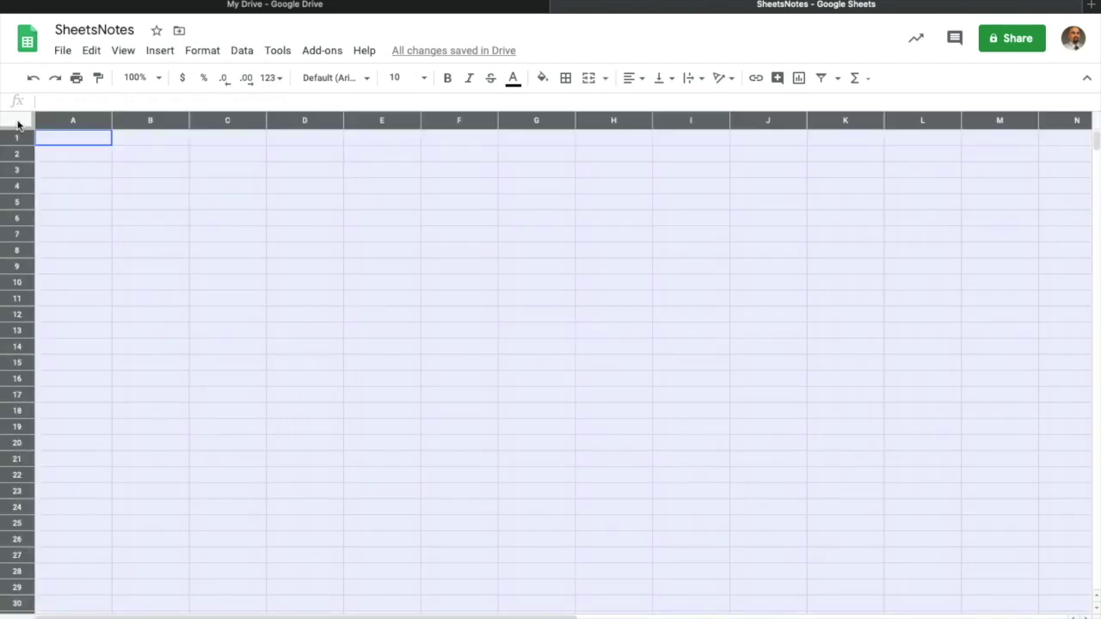
pyautogui.click(424, 78)
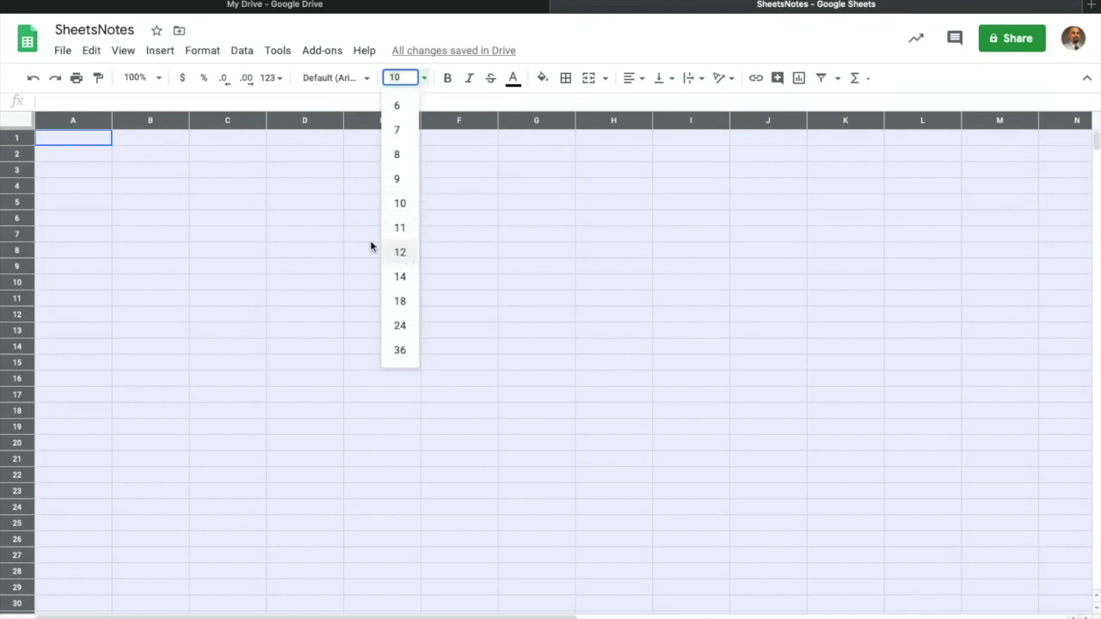
pyautogui.click(228, 206)
pyautogui.click(18, 125)
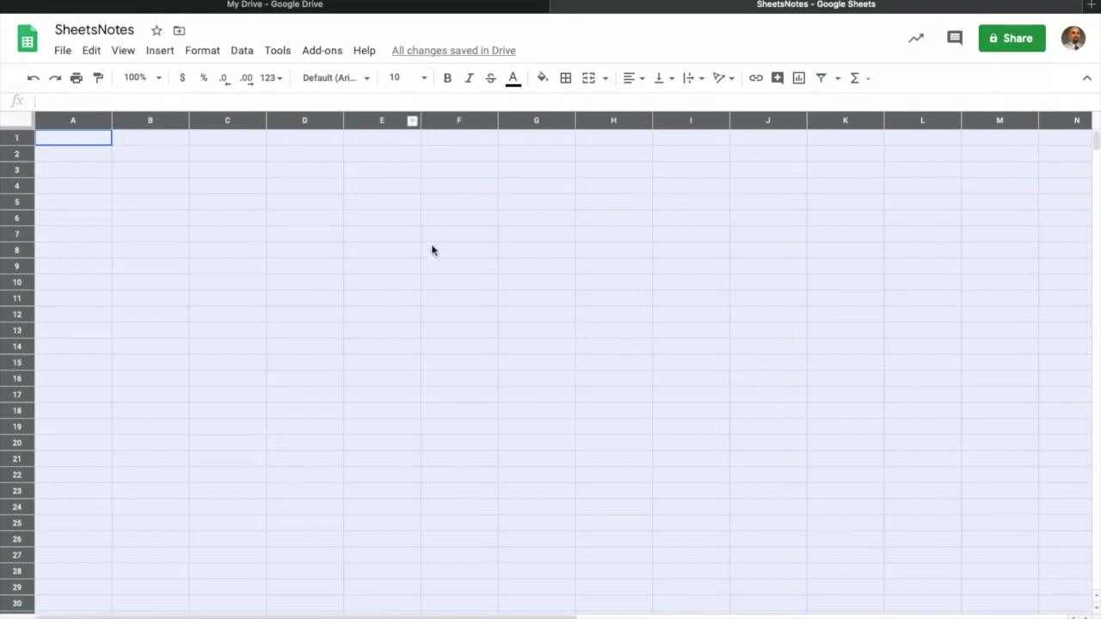
pyautogui.click(423, 78)
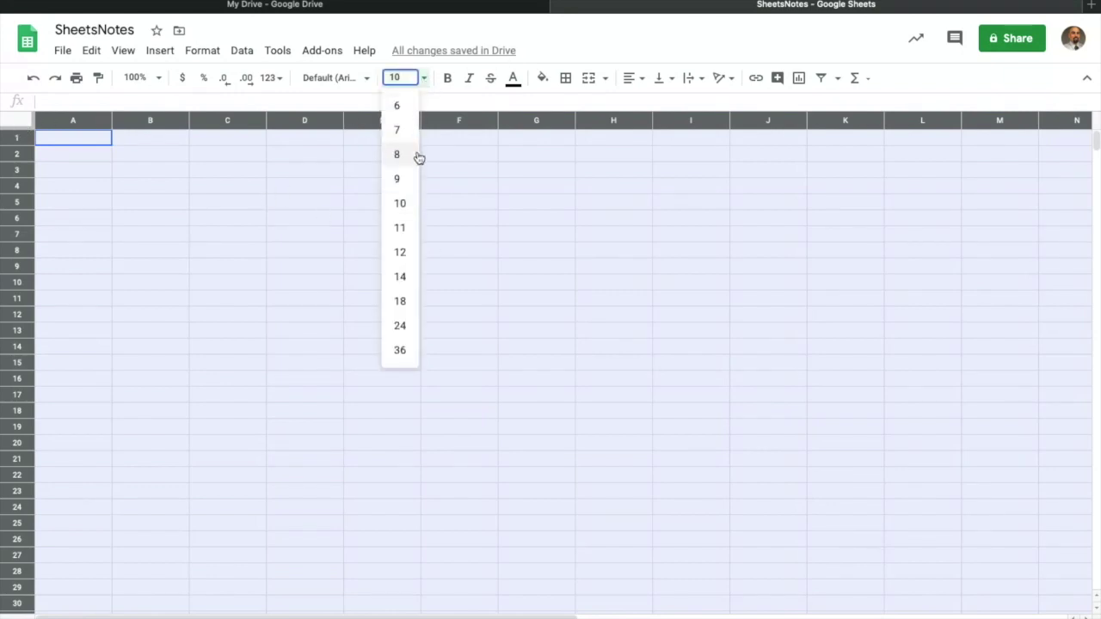
pyautogui.click(118, 172)
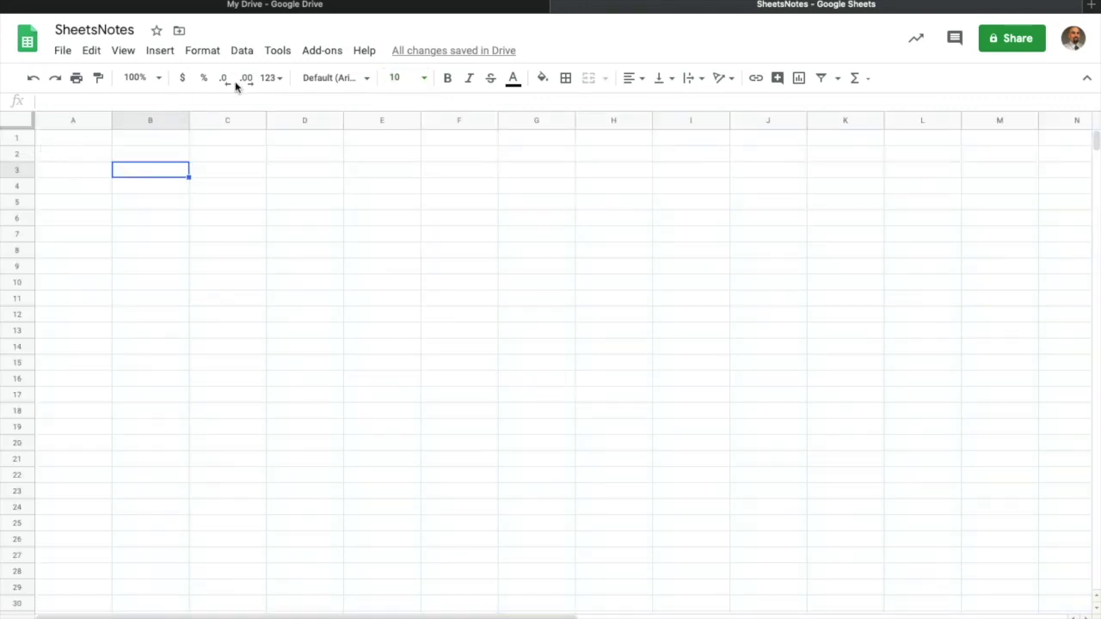
# Enter "Black Hawk County" in cell A1 and widen column A to fit the text
pyautogui.click(132, 206)
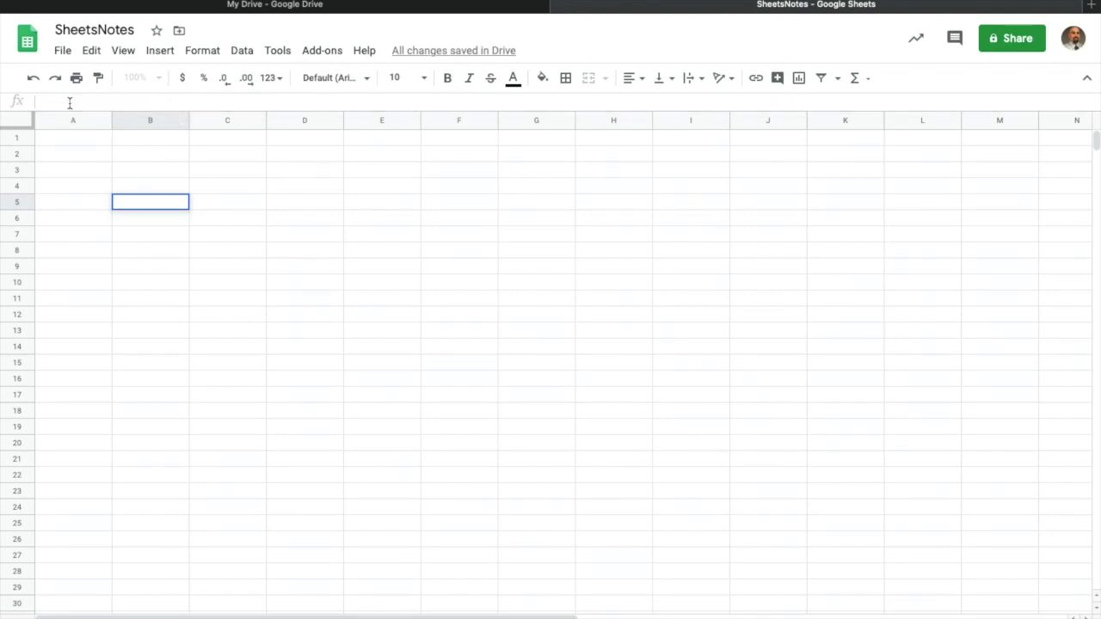
pyautogui.click(36, 206)
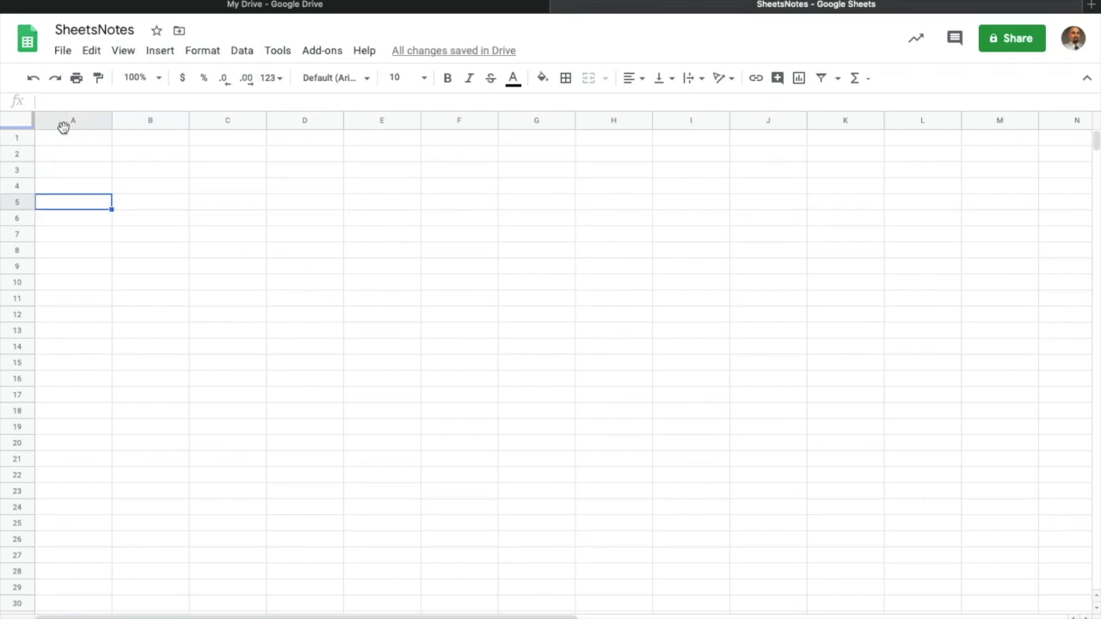
pyautogui.click(65, 141)
pyautogui.write('Black Hawk County')
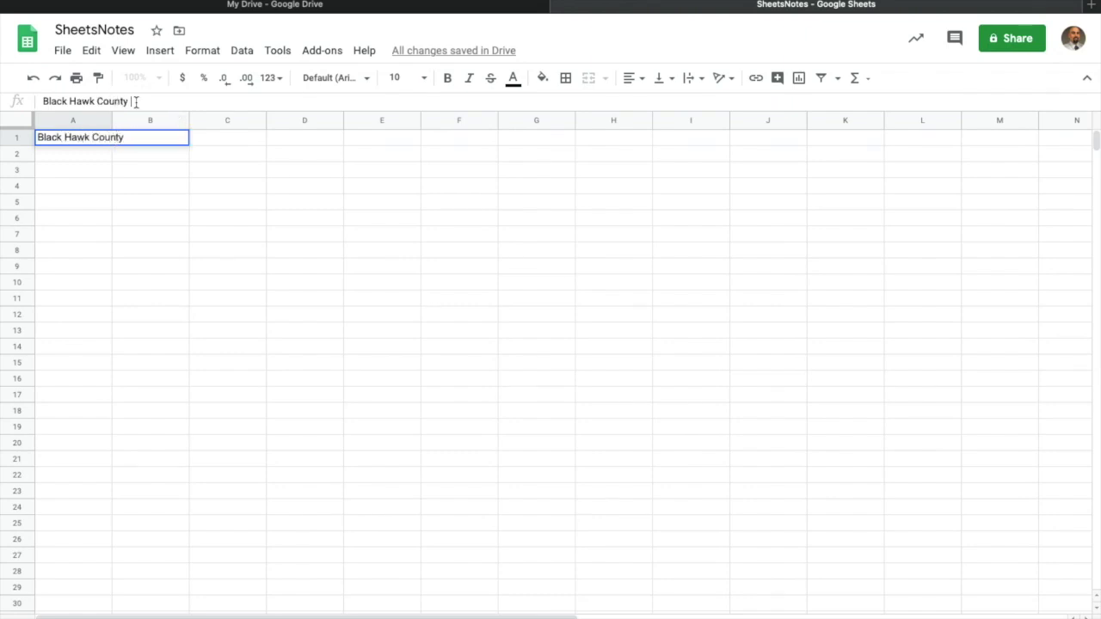
pyautogui.click(93, 158)
pyautogui.moveTo(112, 120); pyautogui.dragTo(141, 121)
pyautogui.click(148, 140)
# Replace "Black Hawk" with "Tama" in cell A1 so it reads "Tama County"
pyautogui.click(83, 137)
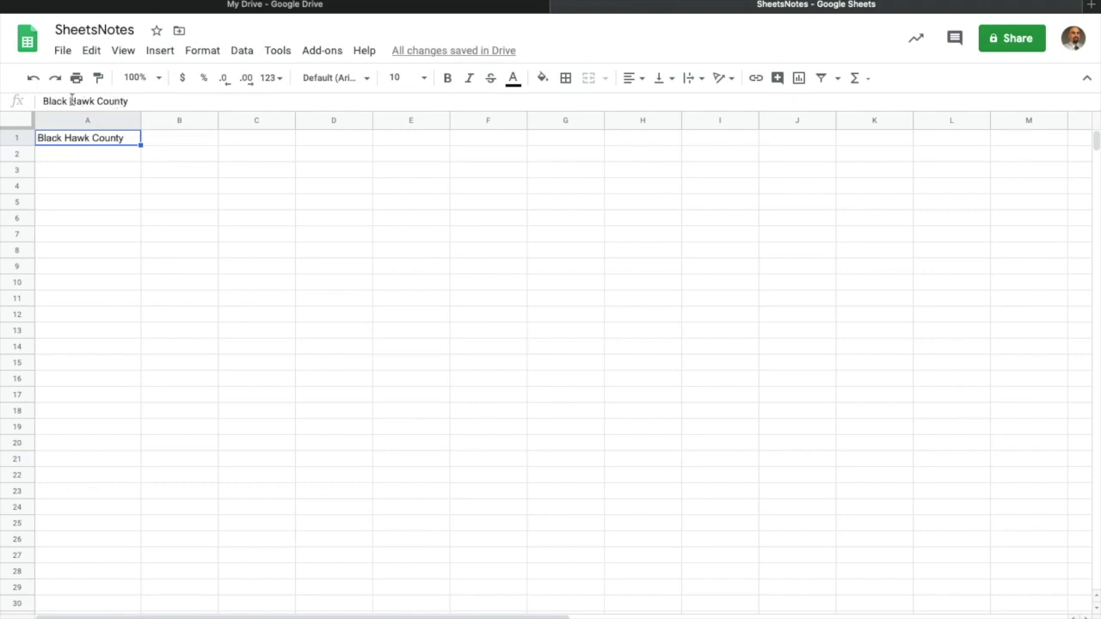
pyautogui.moveTo(97, 101); pyautogui.dragTo(39, 101)
pyautogui.write('Tama')
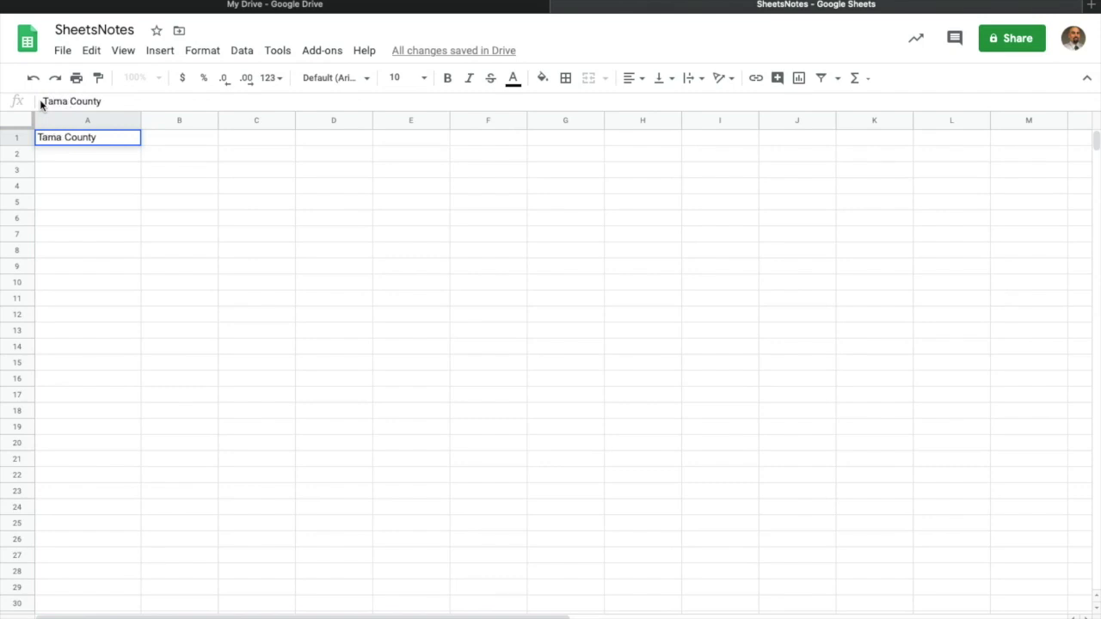
pyautogui.click(92, 156)
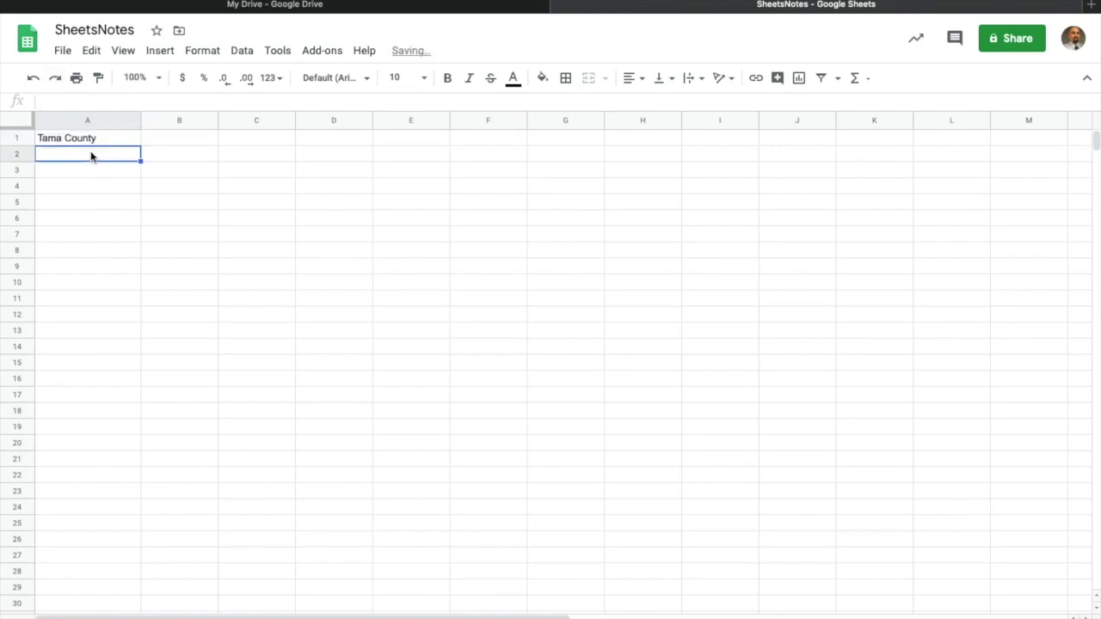
# Clear the contents of cell A1
pyautogui.click(80, 139)
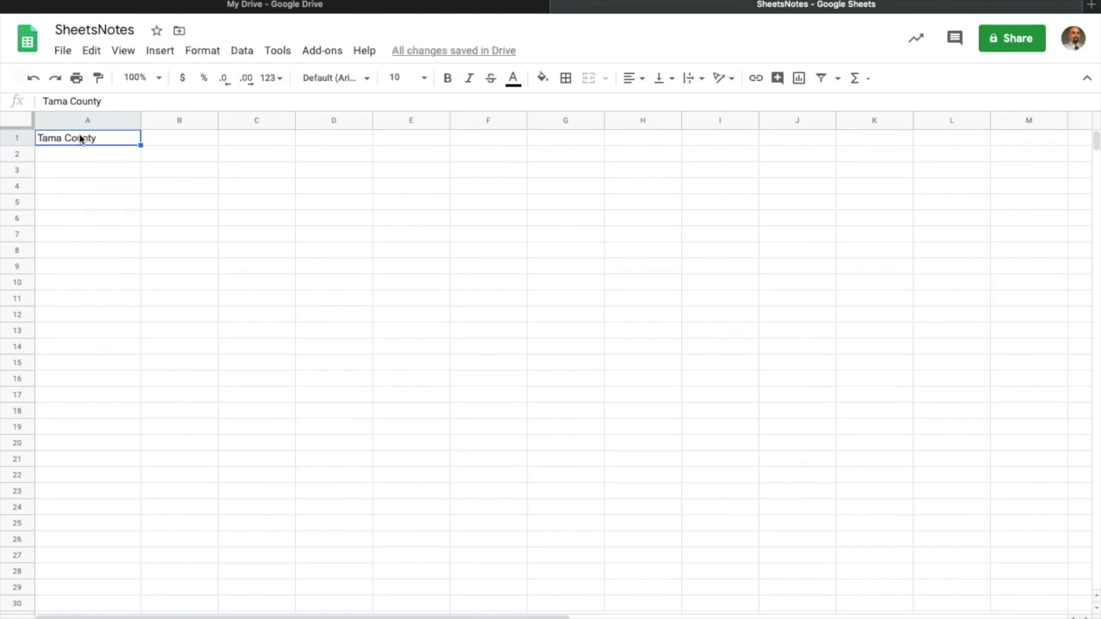
pyautogui.click(85, 155)
pyautogui.click(89, 137)
pyautogui.press('Delete')
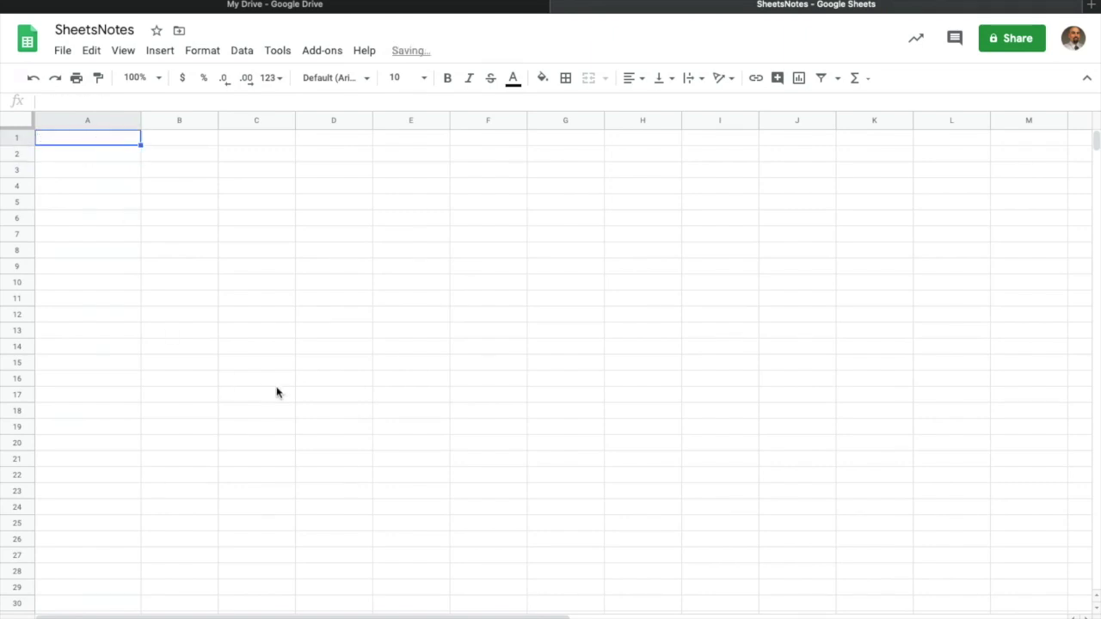
# Examine the extent of the sheet's rows and columns out to column Z, selecting columns Z and G along the way
pyautogui.click(96, 218)
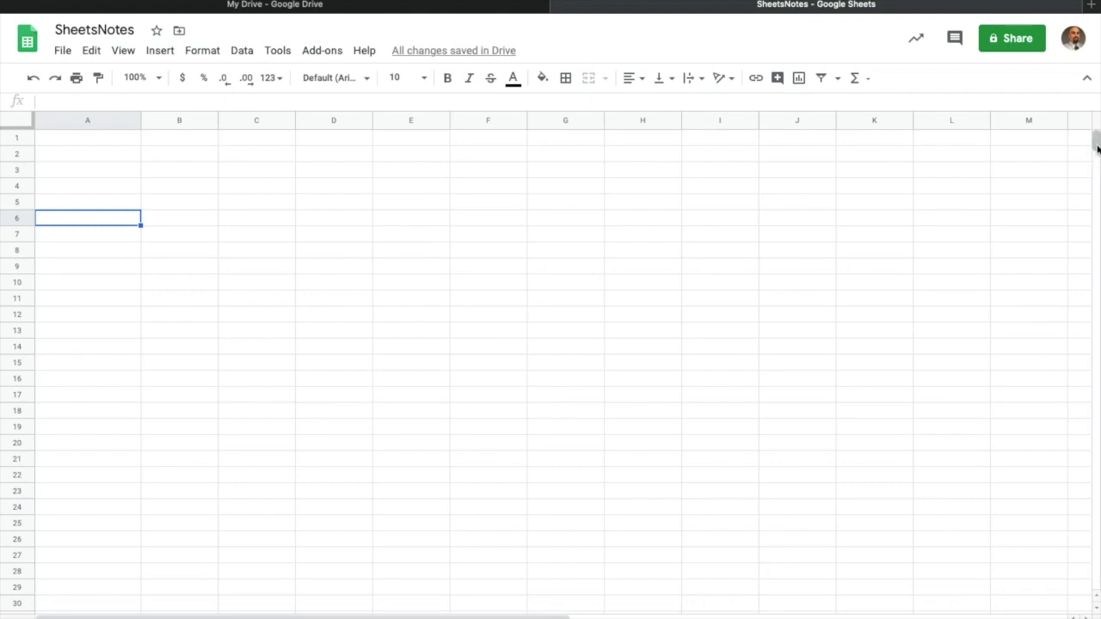
pyautogui.moveTo(1096, 148)
pyautogui.mouseDown()
pyautogui.moveTo(1097, 353)
pyautogui.moveTo(1099, 114)
pyautogui.moveTo(1096, 314)
pyautogui.moveTo(1096, 138)
pyautogui.mouseUp()
pyautogui.moveTo(1097, 141); pyautogui.dragTo(1079, 101)
pyautogui.hscroll(10, 921, 122)
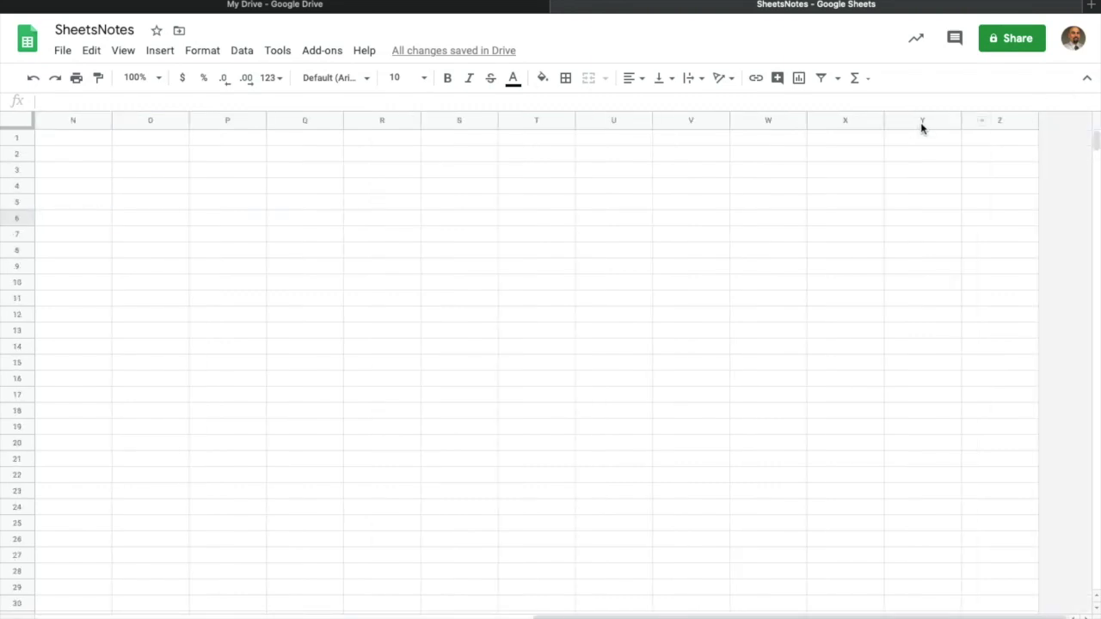
pyautogui.hscroll(-10, 869, 243)
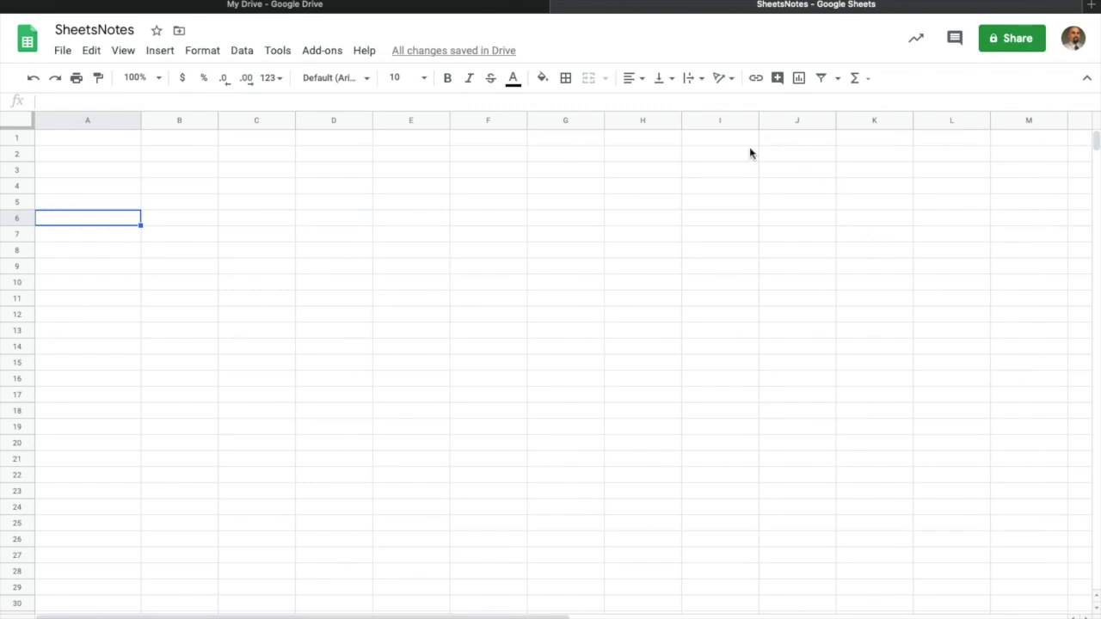
pyautogui.hscroll(10, 749, 153)
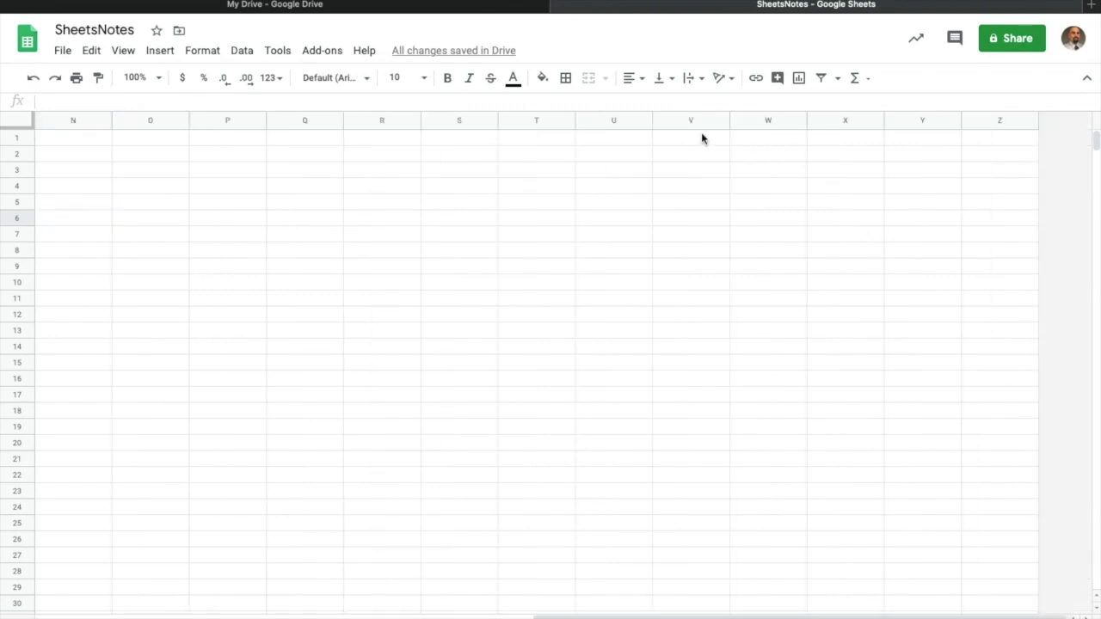
pyautogui.click(991, 121)
pyautogui.hscroll(-10, 707, 169)
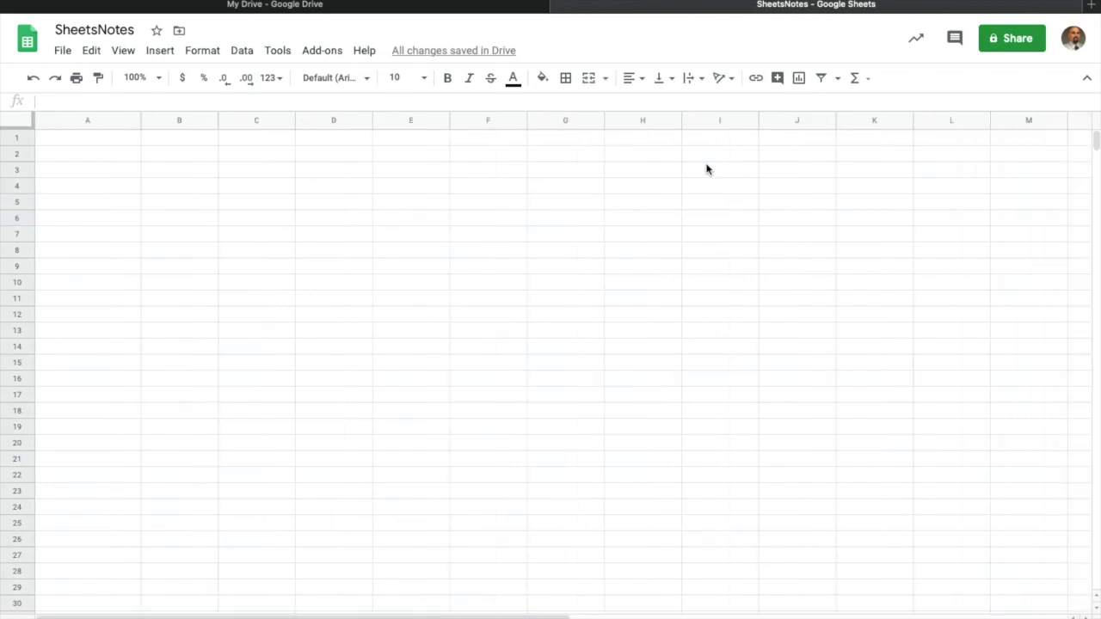
pyautogui.click(573, 122)
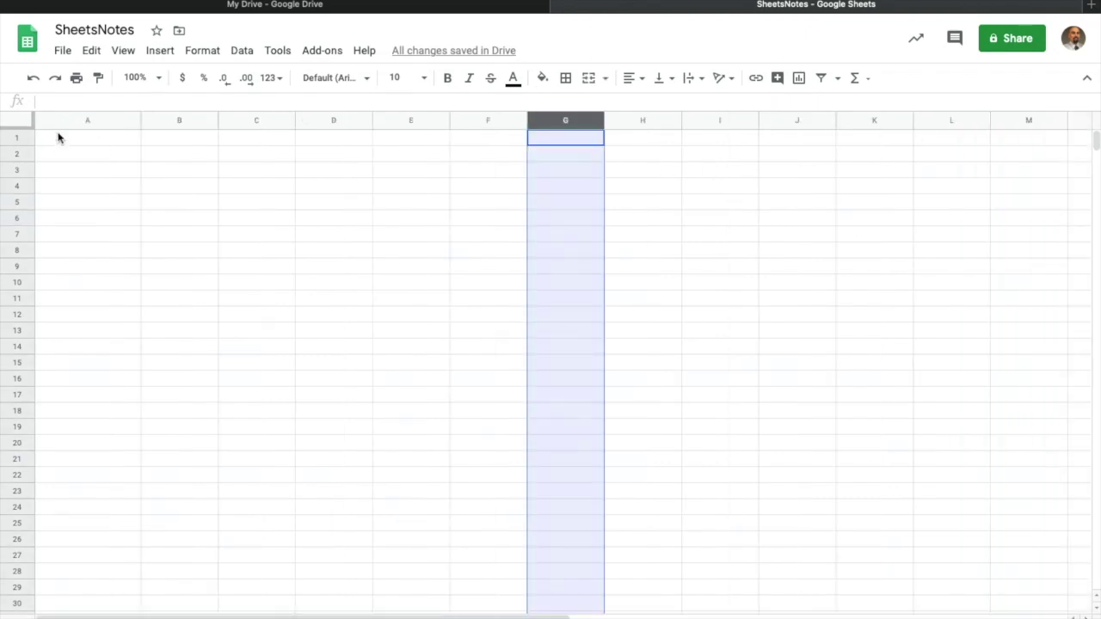
pyautogui.click(75, 205)
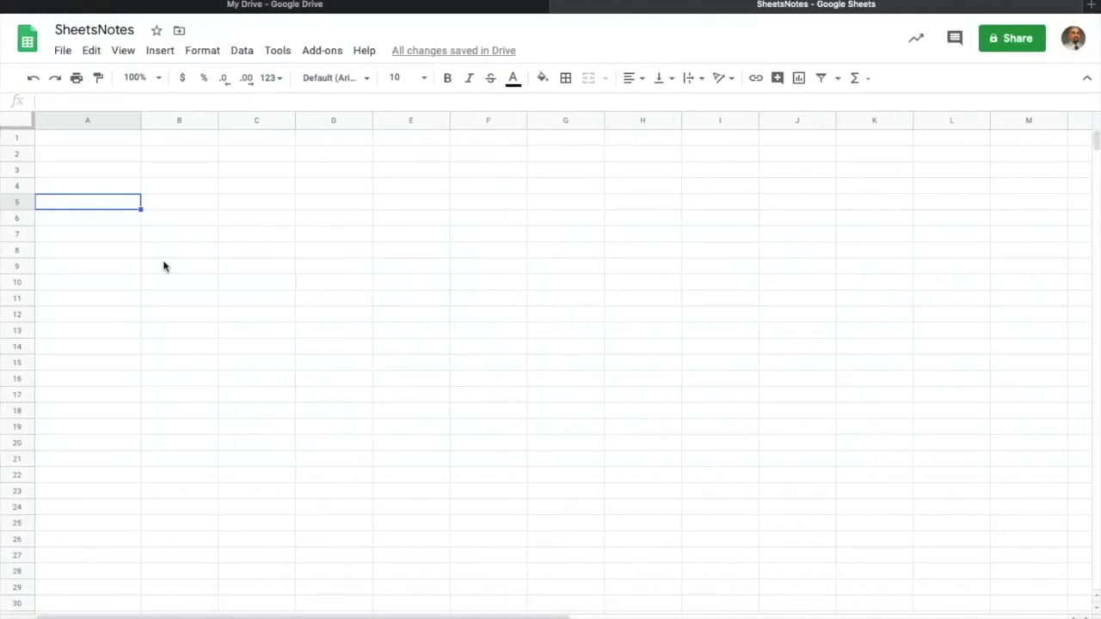
# Select rows 1 through 16 by their row headers and clear the selection
pyautogui.click(100, 140)
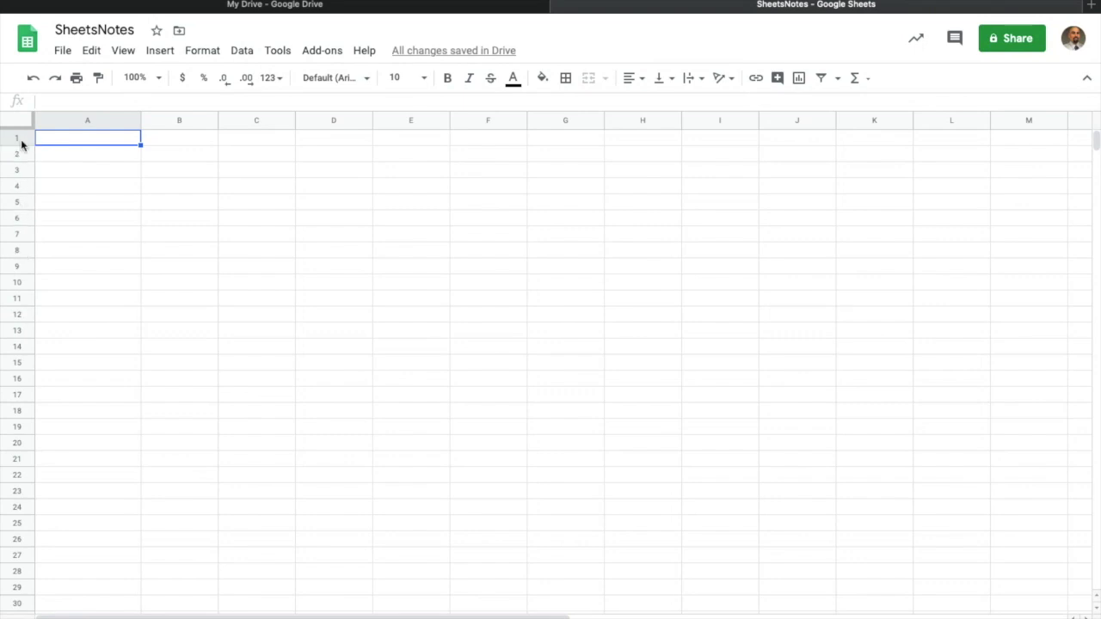
pyautogui.moveTo(19, 139); pyautogui.dragTo(24, 385)
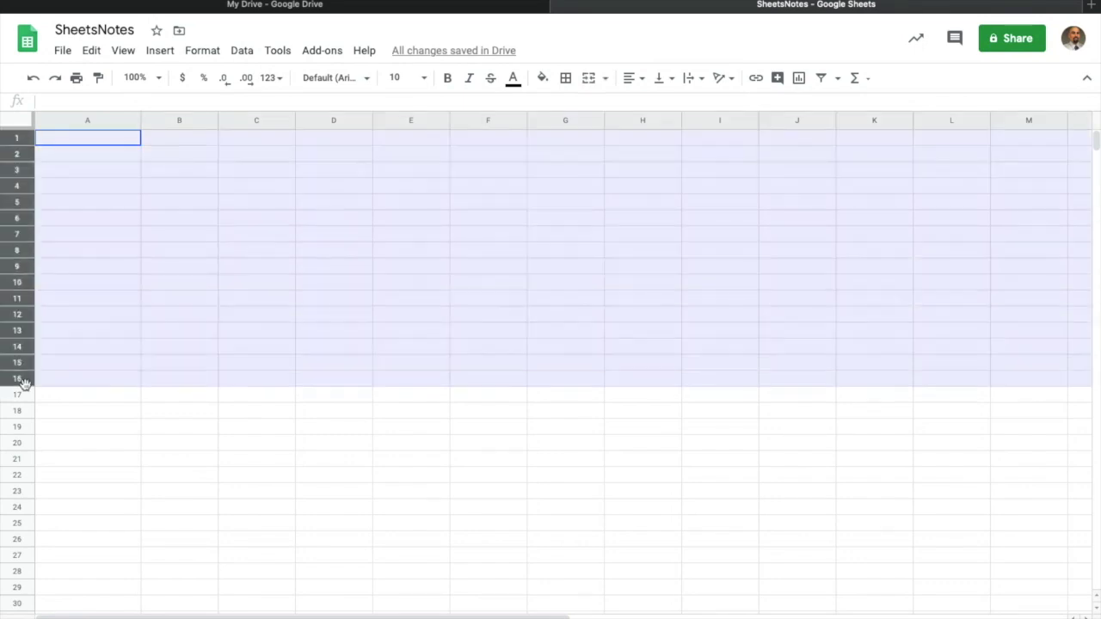
pyautogui.click(102, 414)
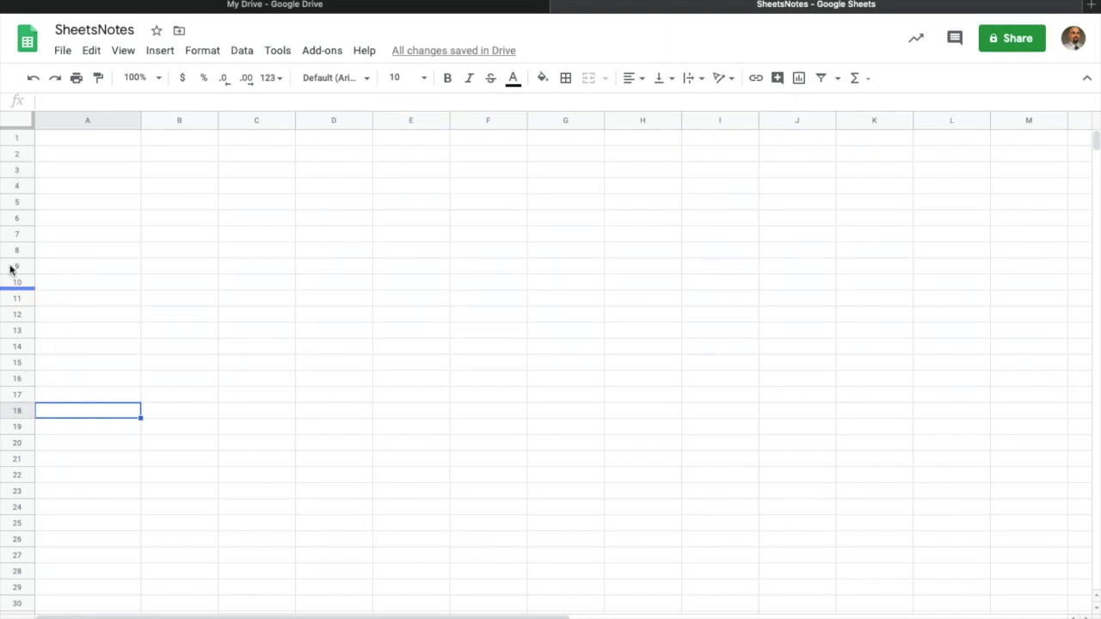
# Practise selecting horizontal cell ranges in rows 2, 8 and 18, as well as the whole of column A
pyautogui.click(44, 161)
pyautogui.moveTo(131, 159); pyautogui.dragTo(610, 167)
pyautogui.moveTo(95, 249); pyautogui.dragTo(729, 256)
pyautogui.moveTo(86, 410); pyautogui.dragTo(762, 418)
pyautogui.click(103, 287)
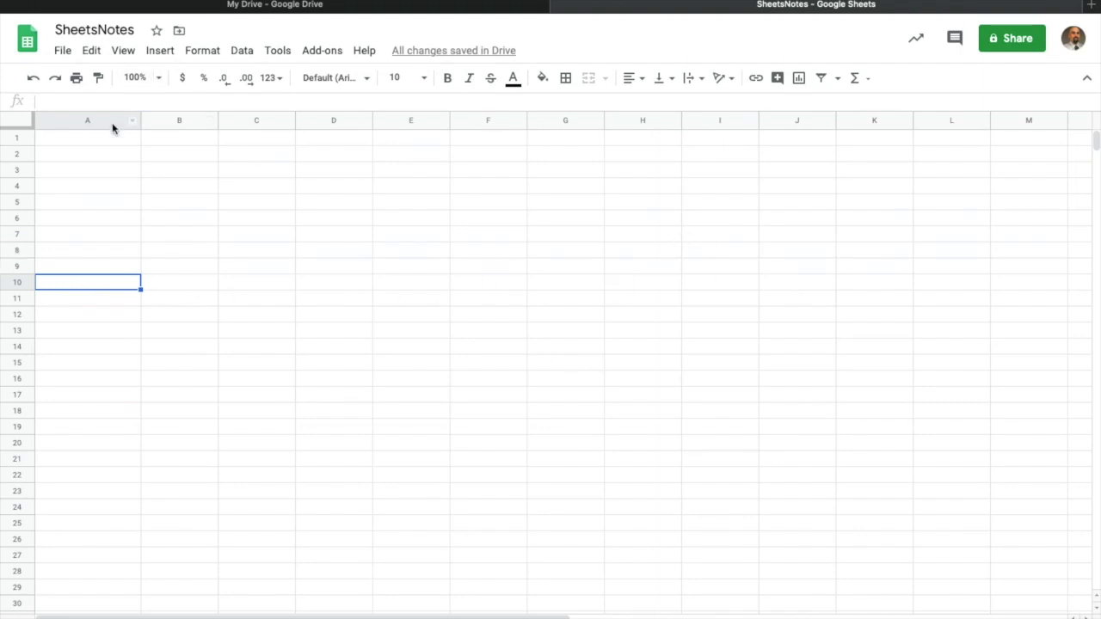
pyautogui.click(112, 122)
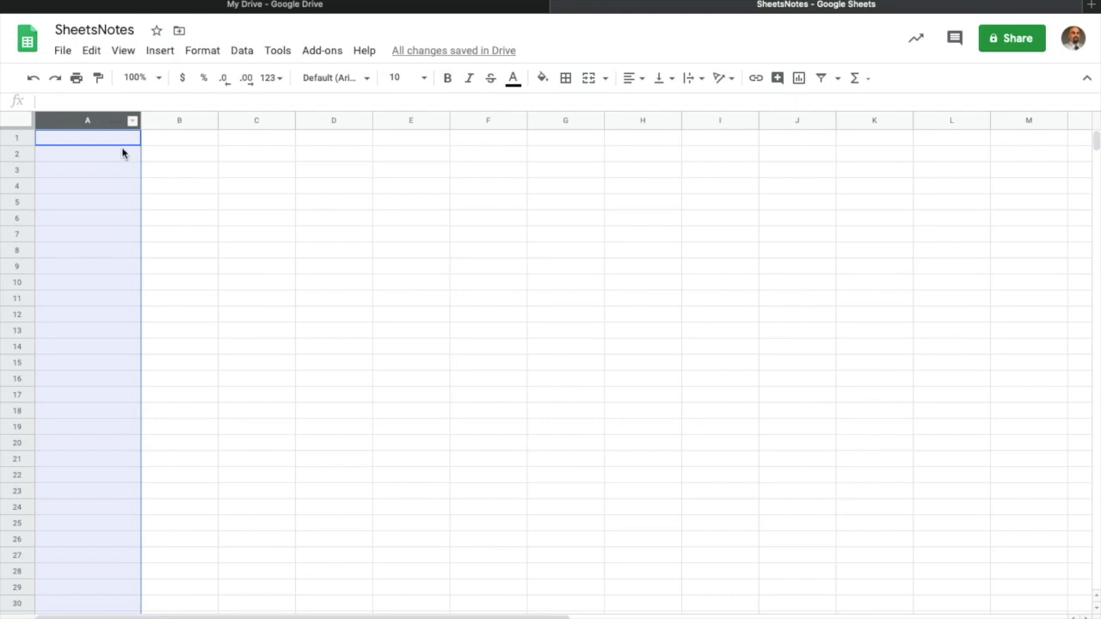
pyautogui.click(132, 172)
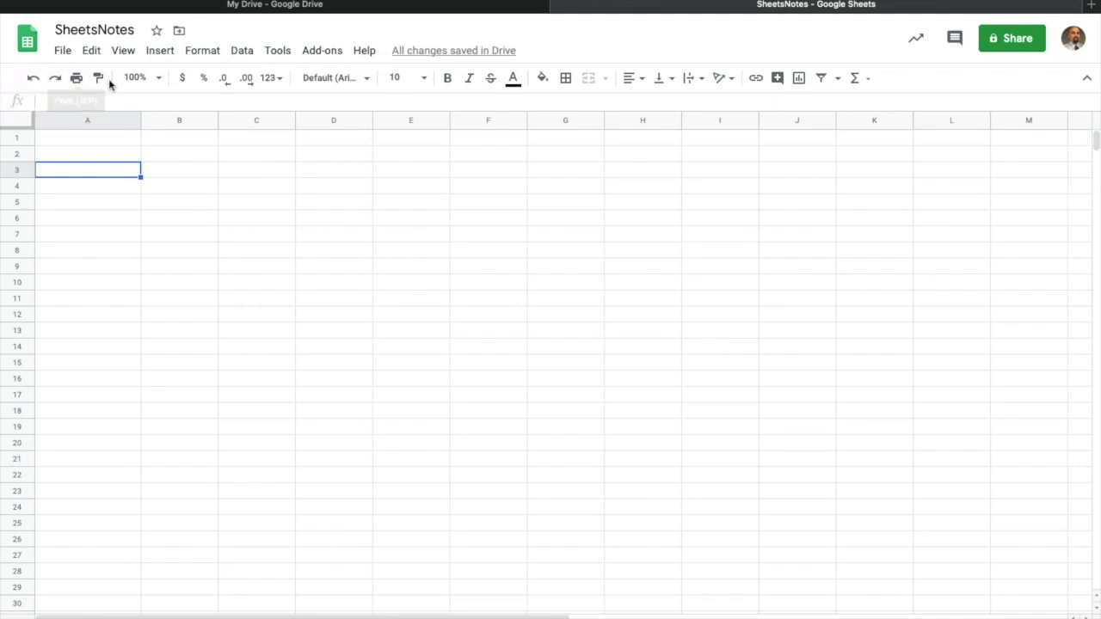
# Try the 75% zoom level and set the sheet's zoom to 125%
pyautogui.click(159, 80)
pyautogui.click(148, 129)
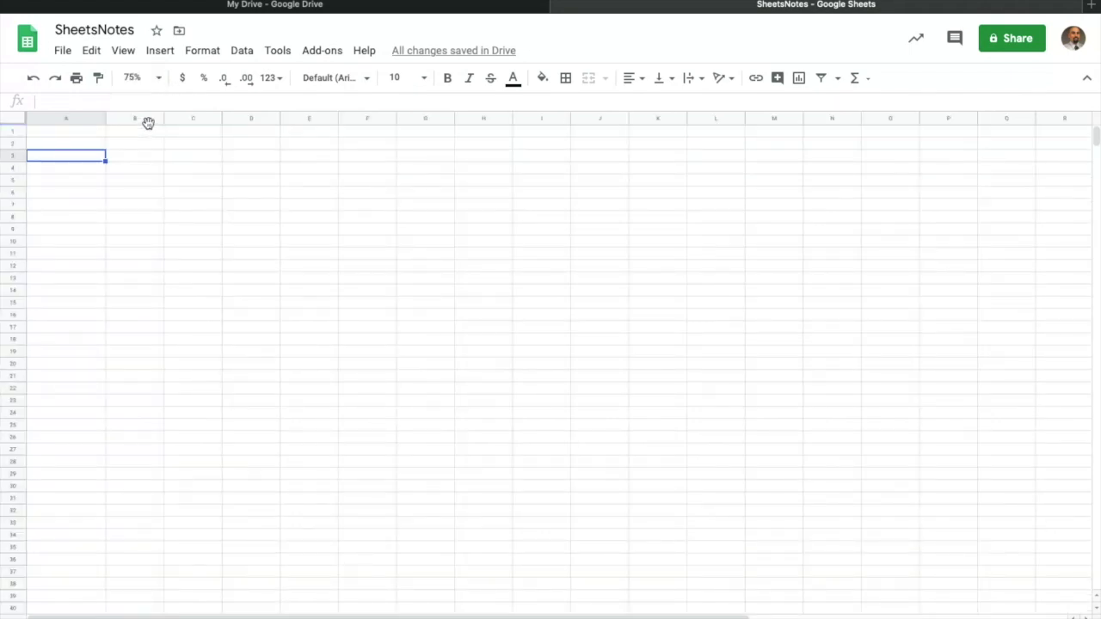
pyautogui.click(159, 78)
pyautogui.click(144, 202)
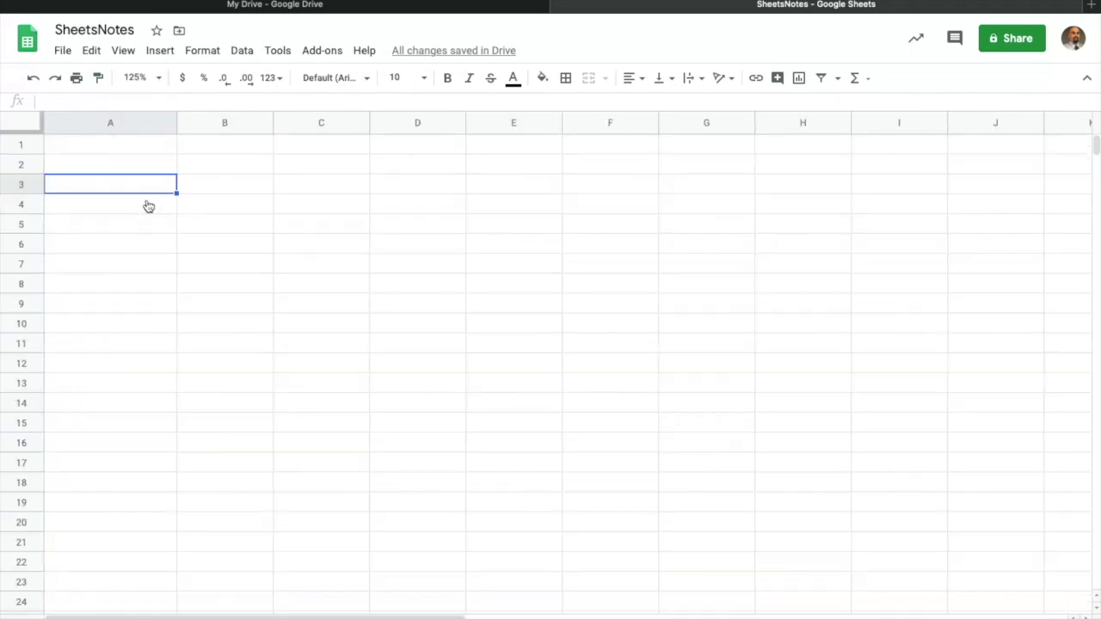
# Review the available number formats, horizontal alignment options and function list without applying any of them
pyautogui.click(202, 51)
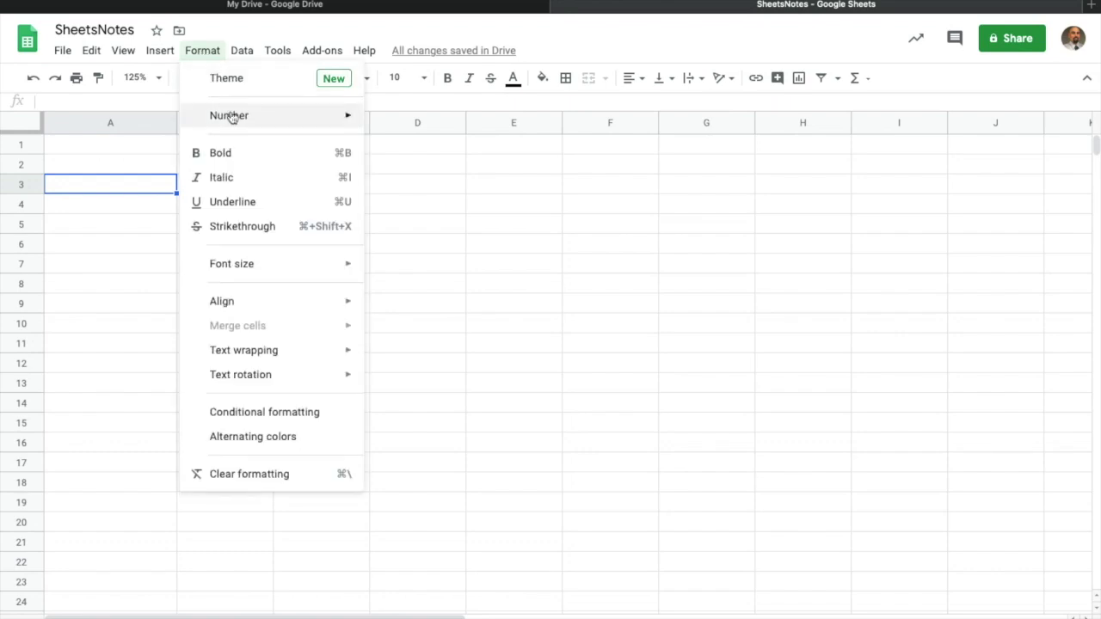
pyautogui.moveTo(231, 117)
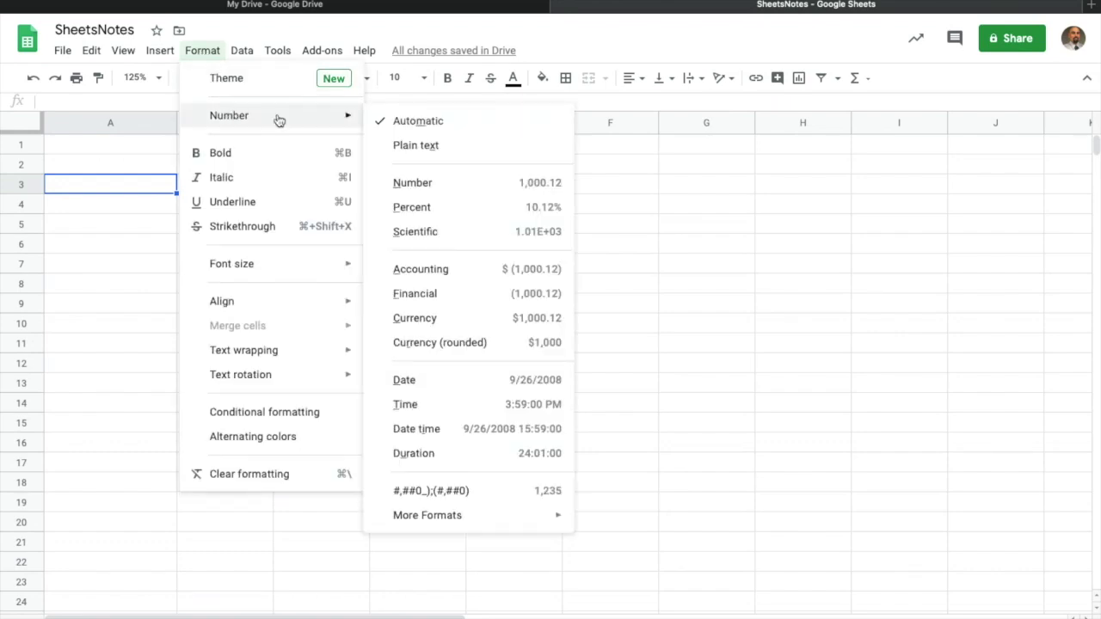
pyautogui.click(112, 268)
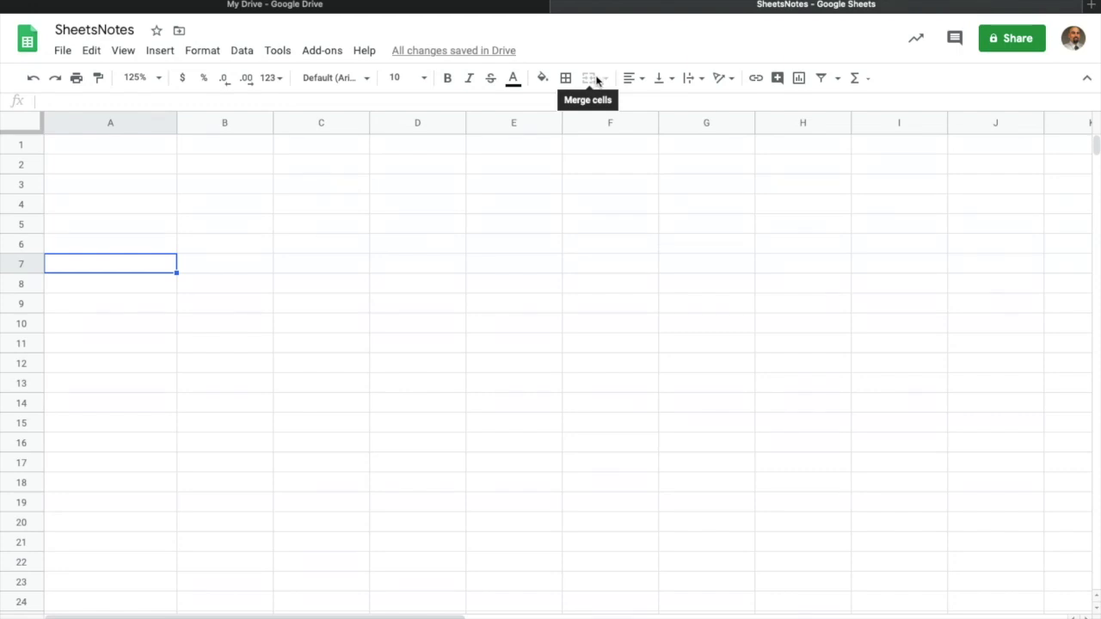
pyautogui.click(640, 81)
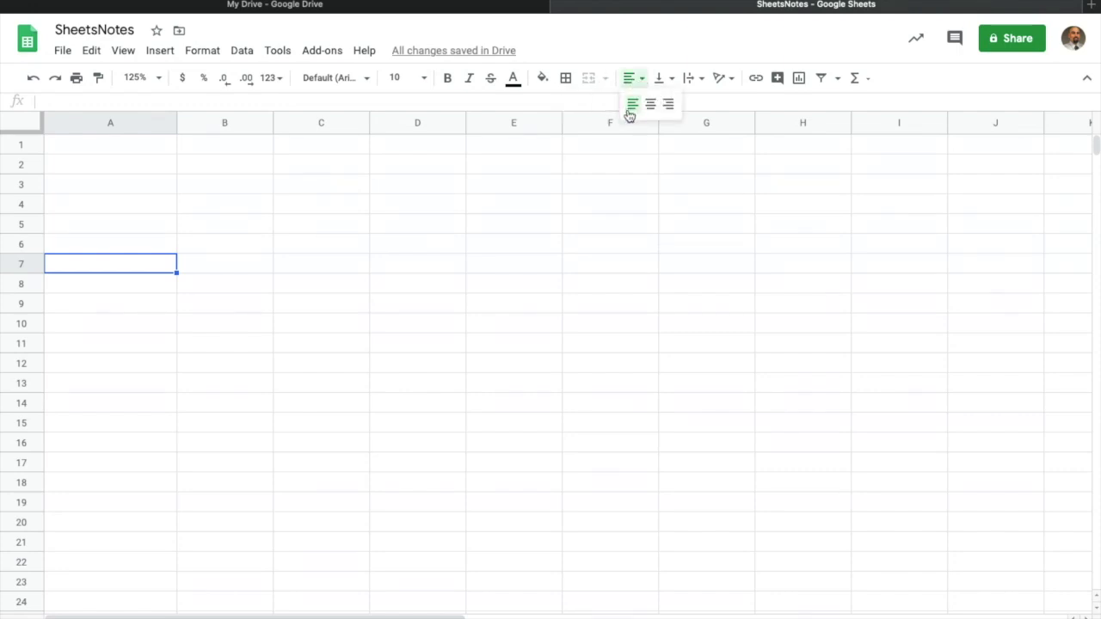
pyautogui.click(633, 79)
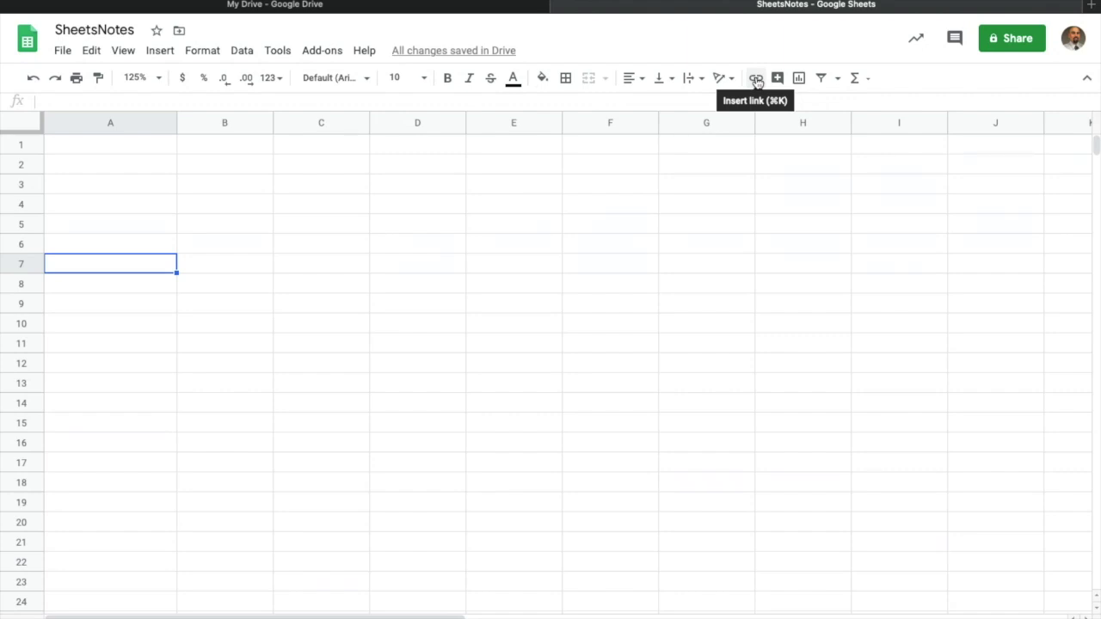
pyautogui.click(867, 79)
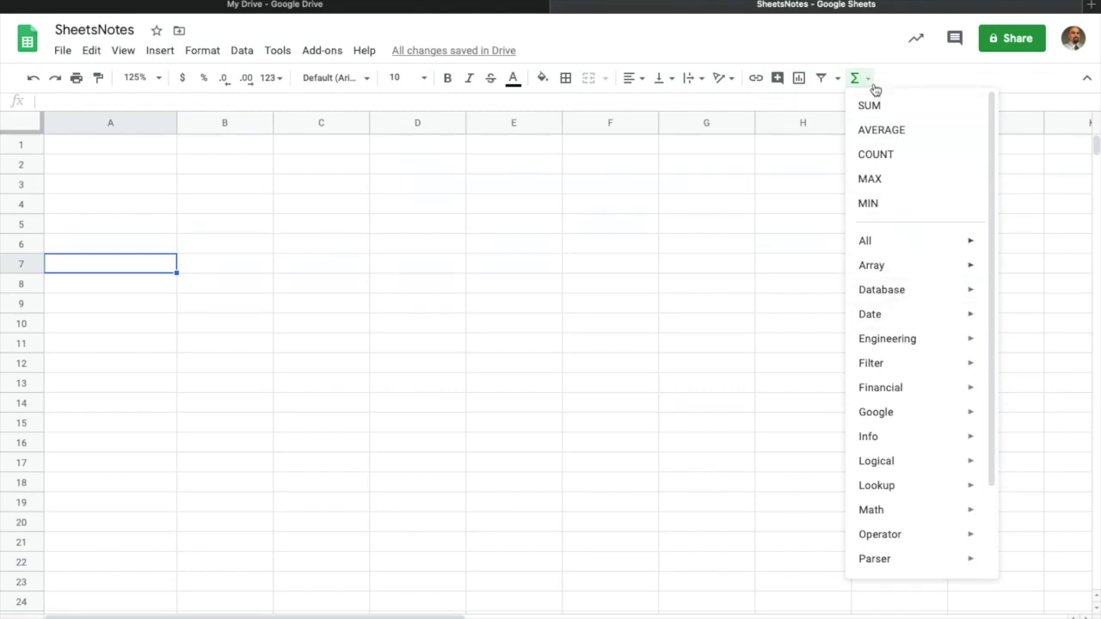
pyautogui.click(866, 53)
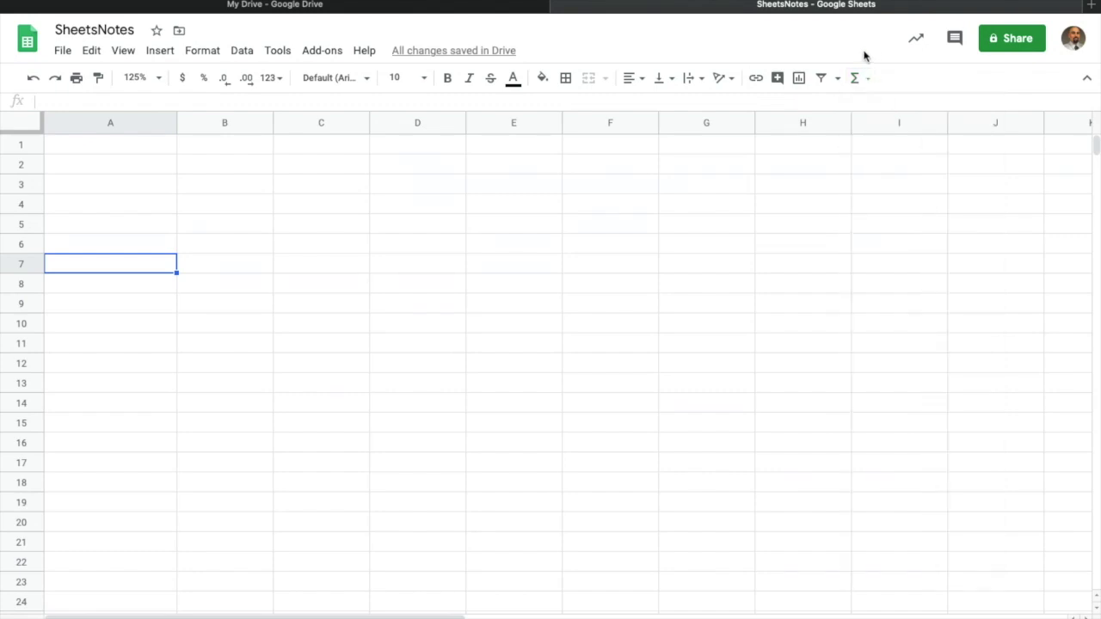
# Enter "Yankees" in cell A1 and "Red Sox" in cell A2
pyautogui.click(108, 148)
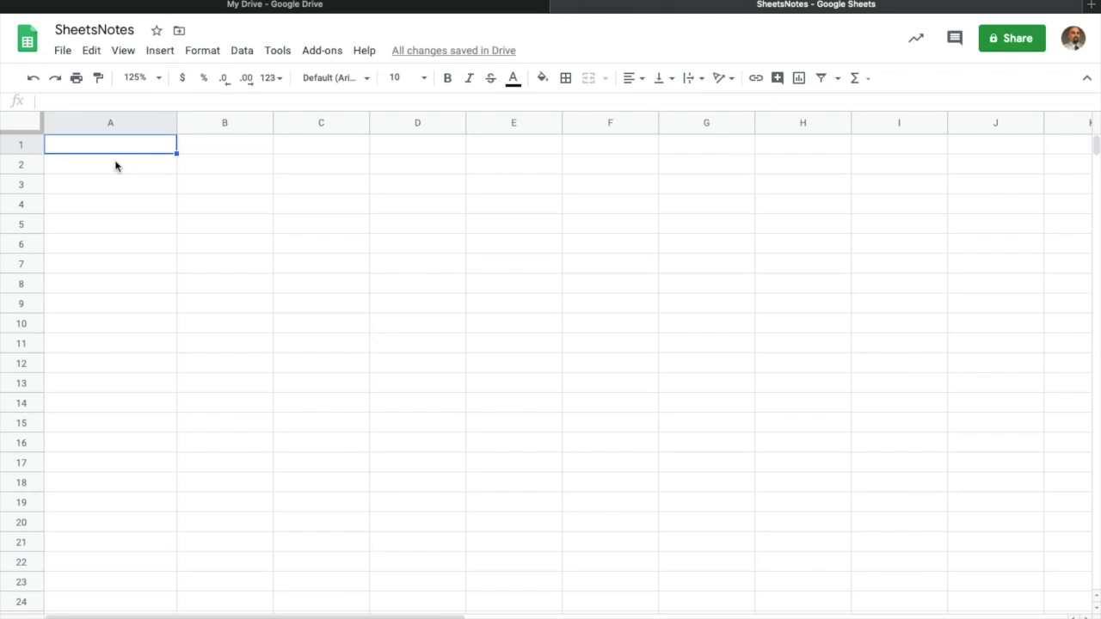
pyautogui.write('Yankees')
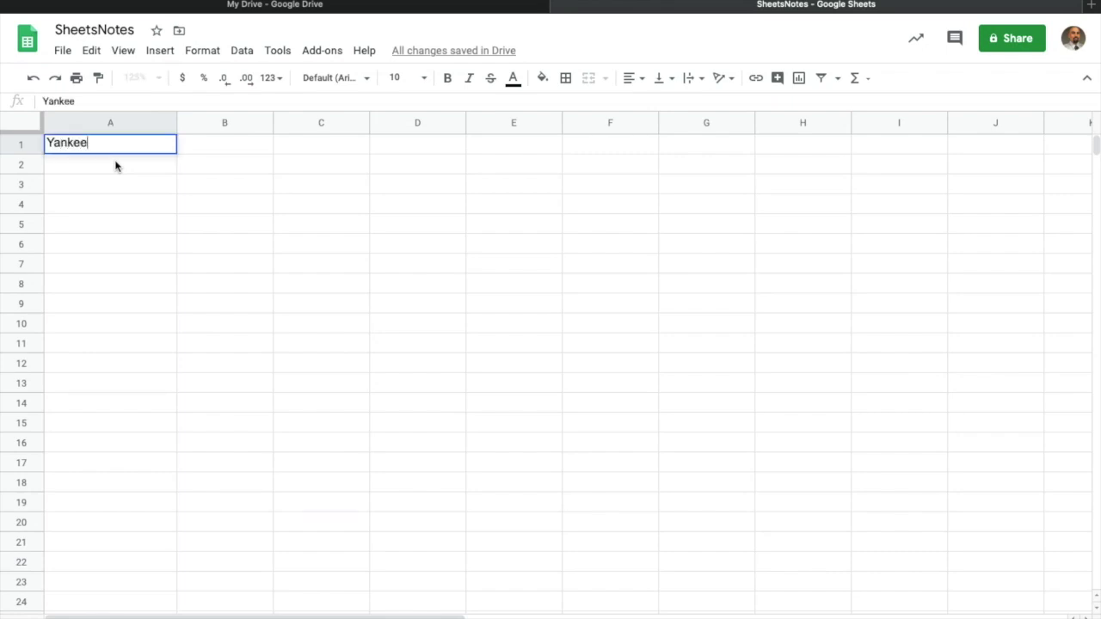
pyautogui.press('Return')
pyautogui.write('Red So')
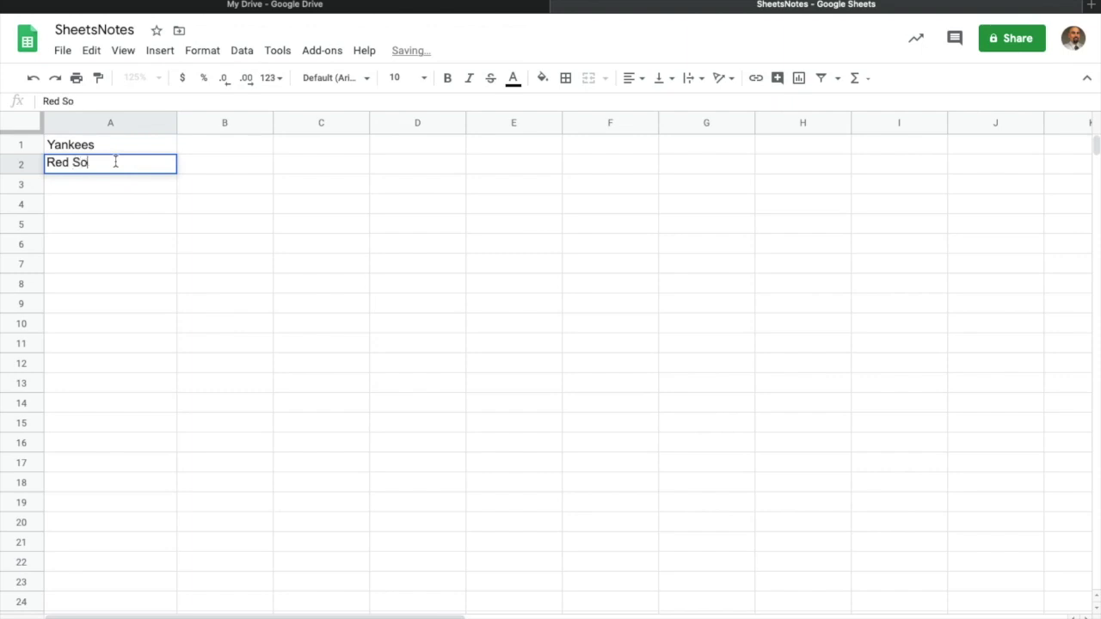
pyautogui.press('Return')
pyautogui.click(115, 161)
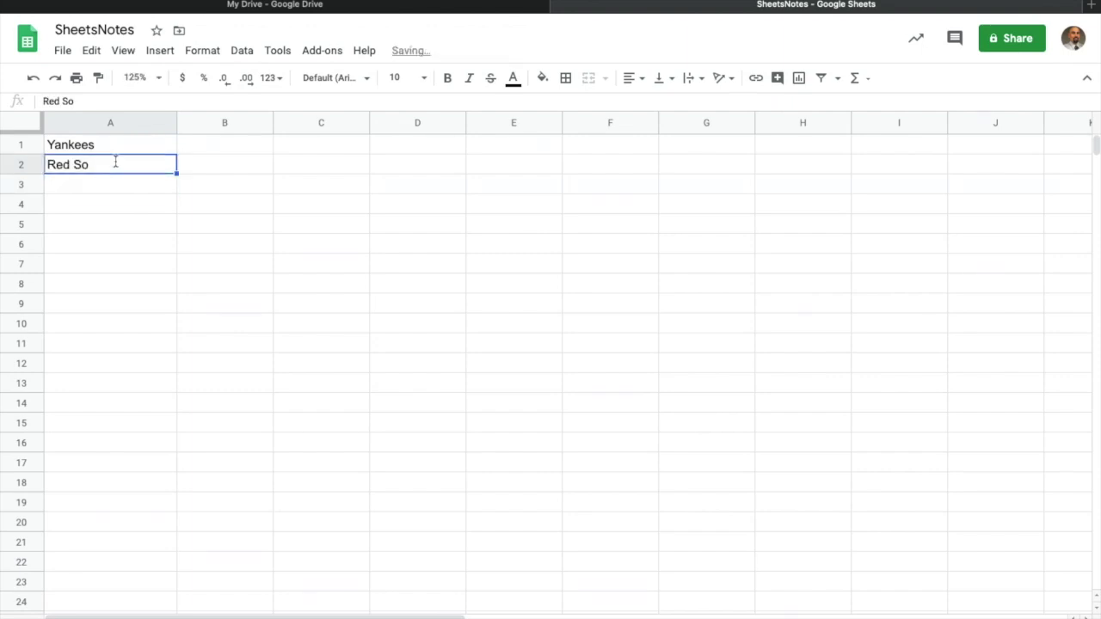
pyautogui.click(85, 103)
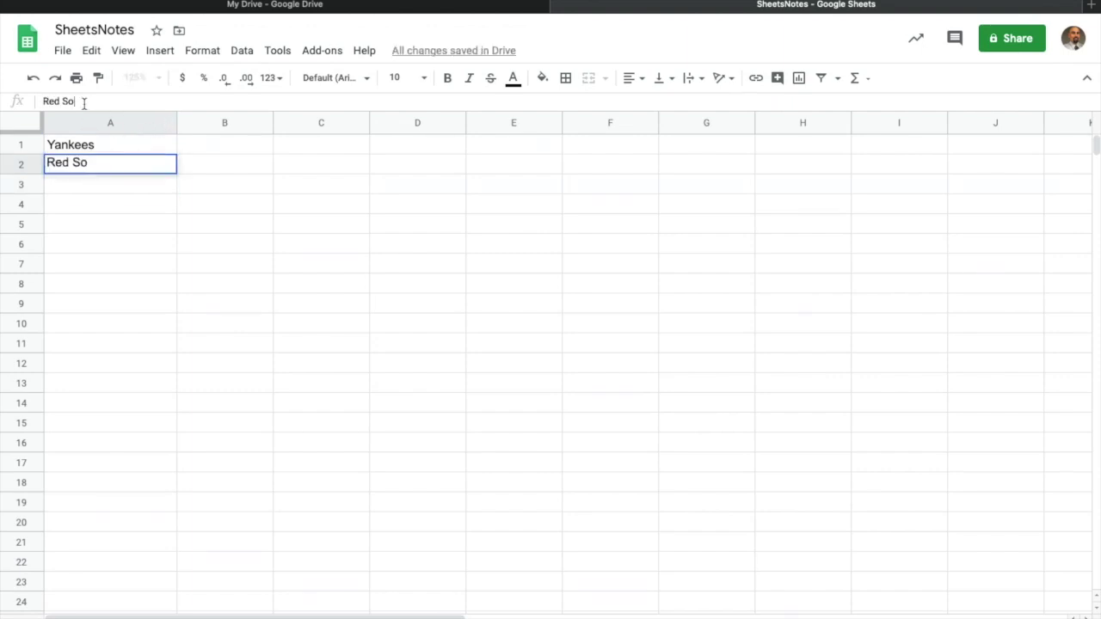
pyautogui.write('x')
pyautogui.press('Return')
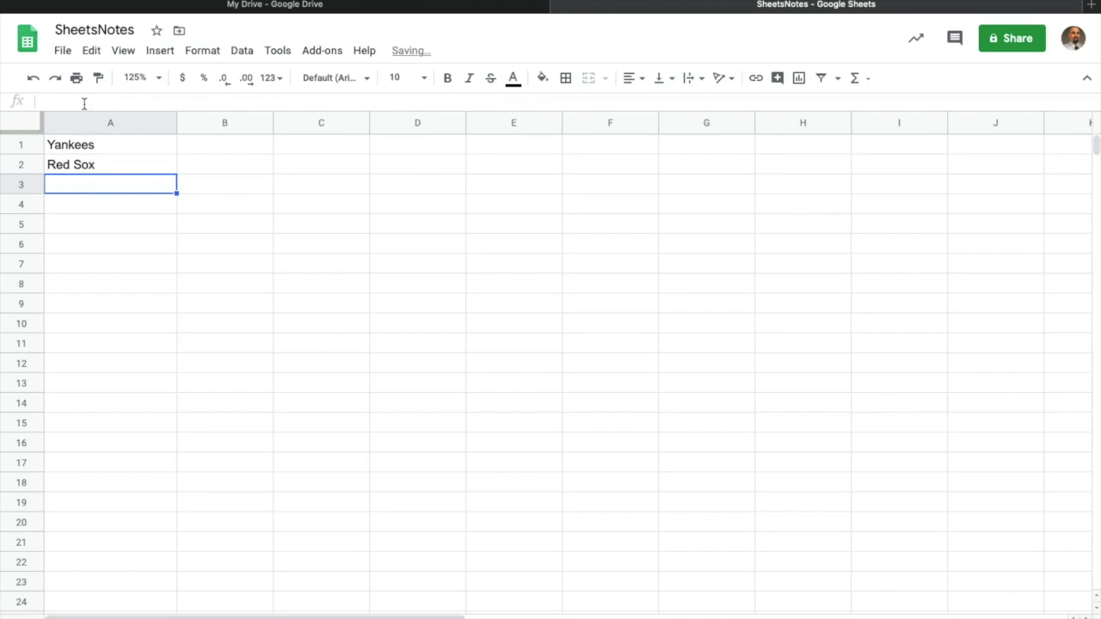
# Continue the team list with "Tampa Bay", "Cardinals", "Cubs" and "Pirates" in cells A3 to A6
pyautogui.write('Tampa Bay')
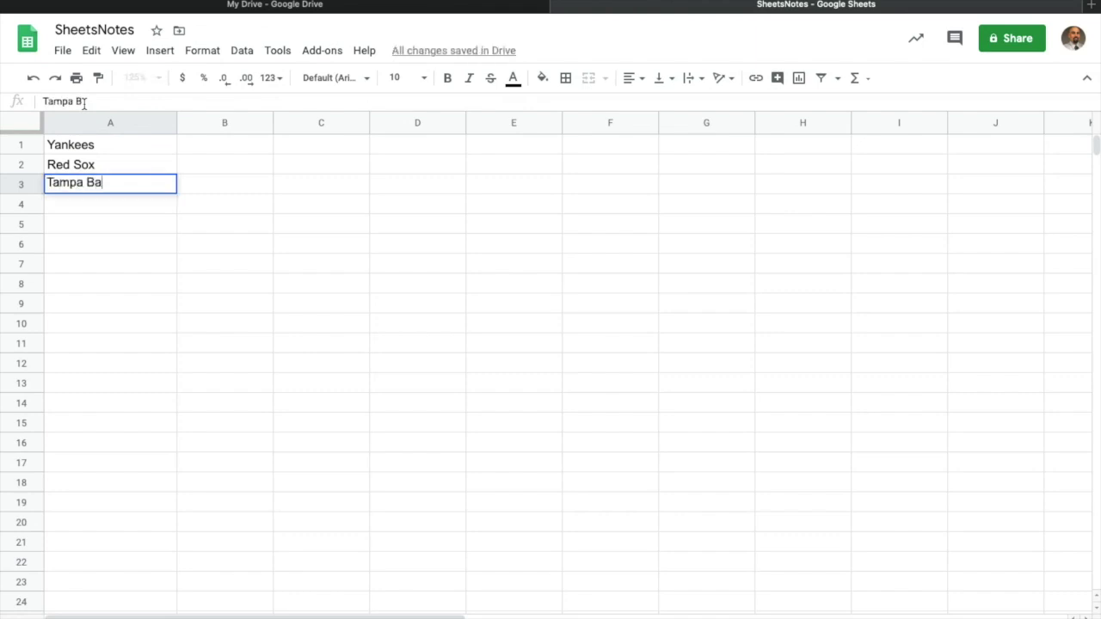
pyautogui.press('Return')
pyautogui.write('Car')
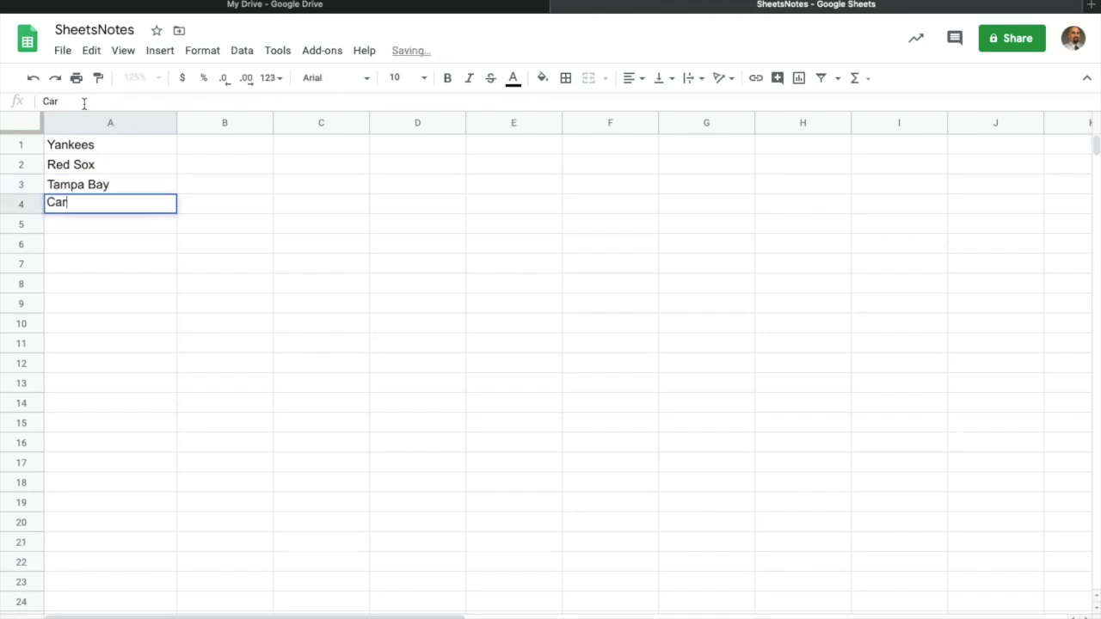
pyautogui.write('dinals')
pyautogui.press('Return')
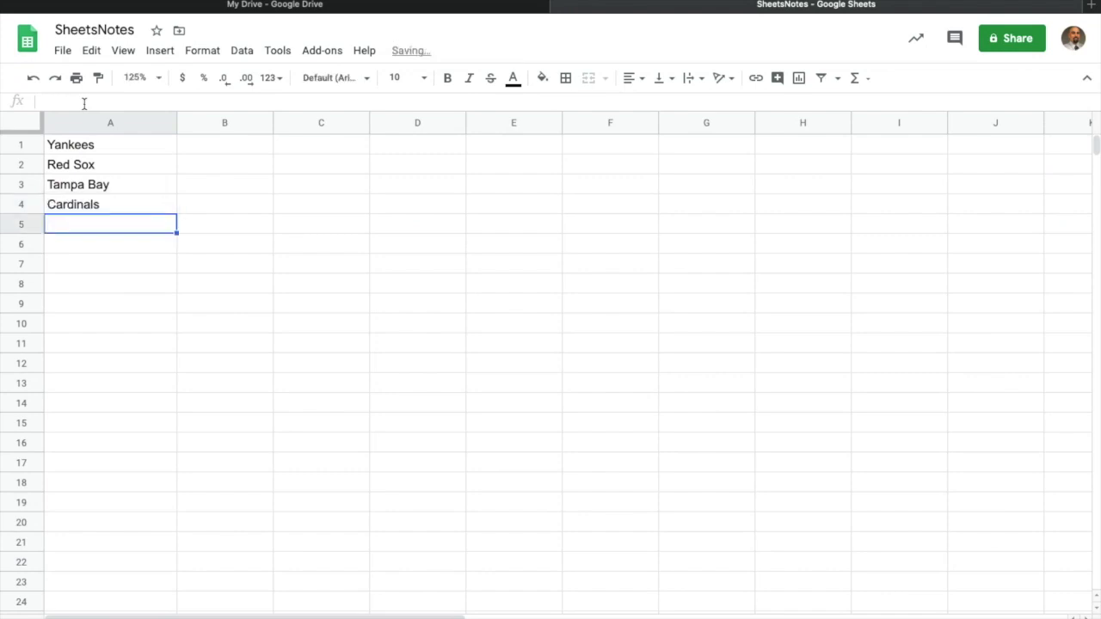
pyautogui.write('Cubs')
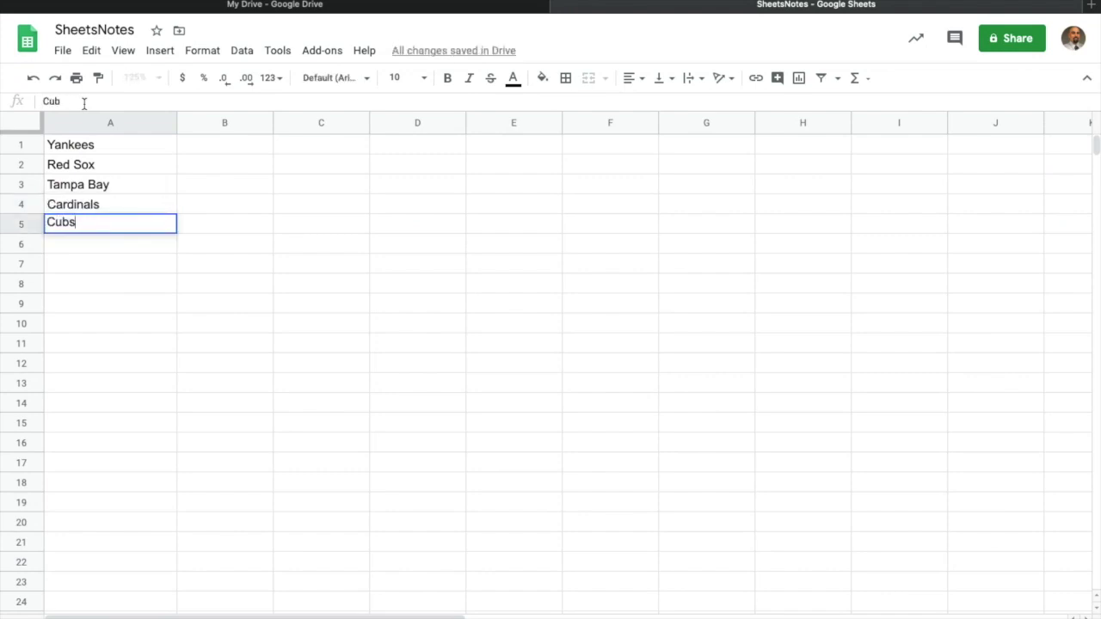
pyautogui.press('Return')
pyautogui.write('Pirates')
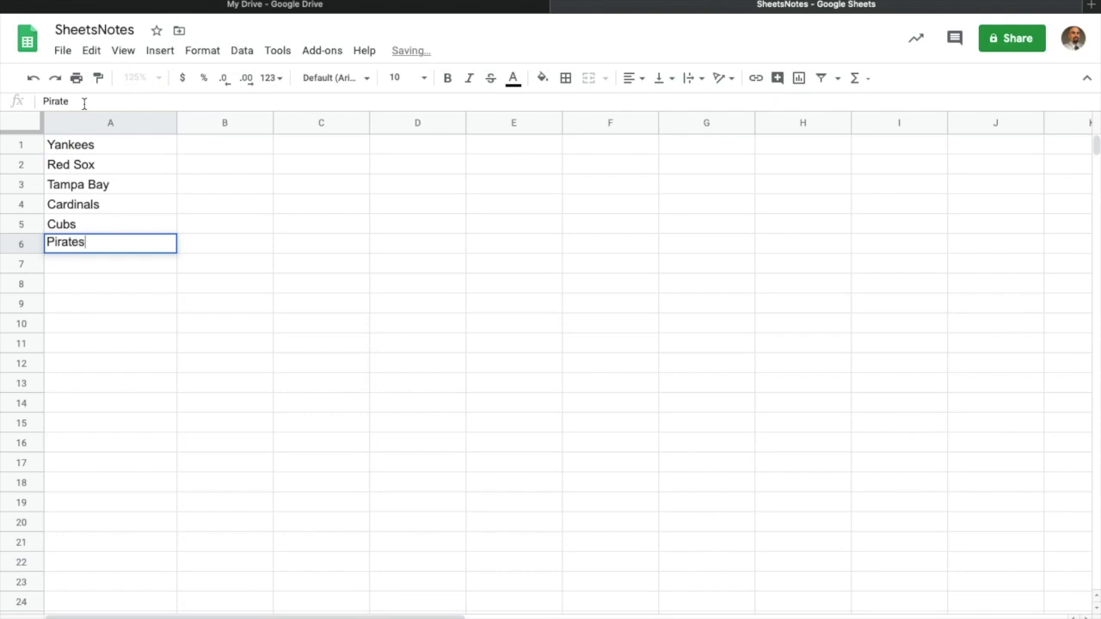
pyautogui.press('Return')
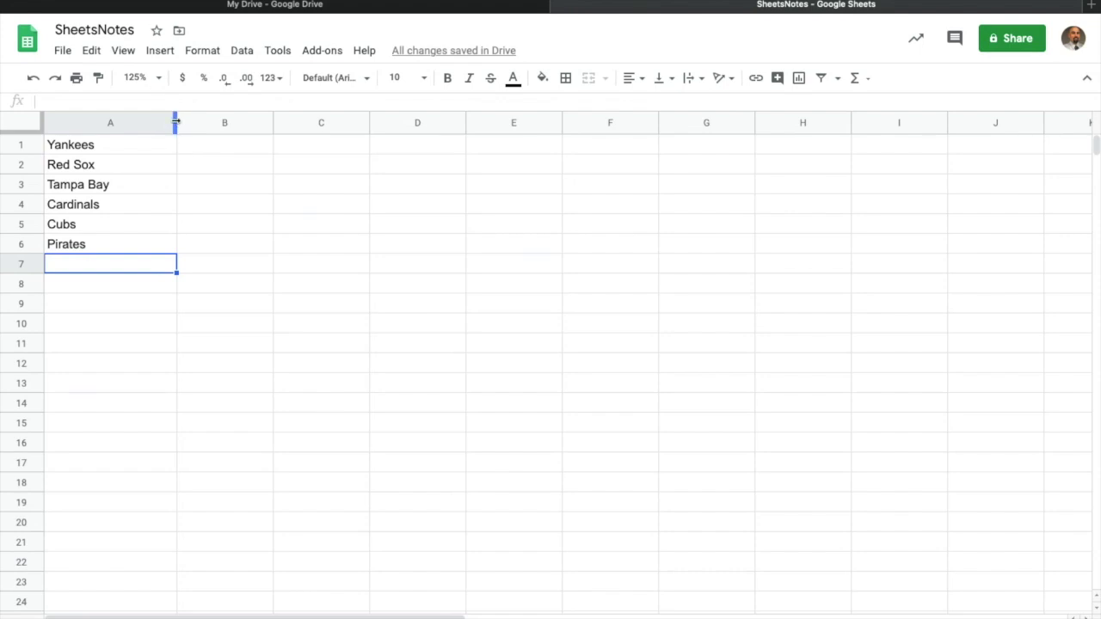
# Narrow column A to less than the width of the team names and enter "St Louis" in cell B4
pyautogui.moveTo(176, 122); pyautogui.dragTo(85, 118)
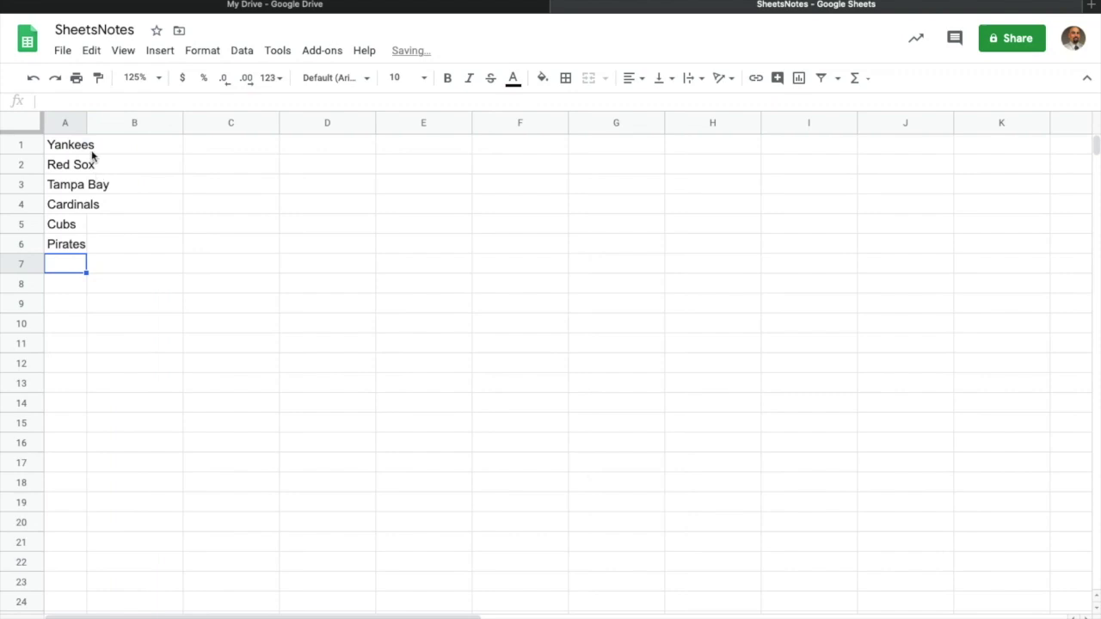
pyautogui.click(110, 205)
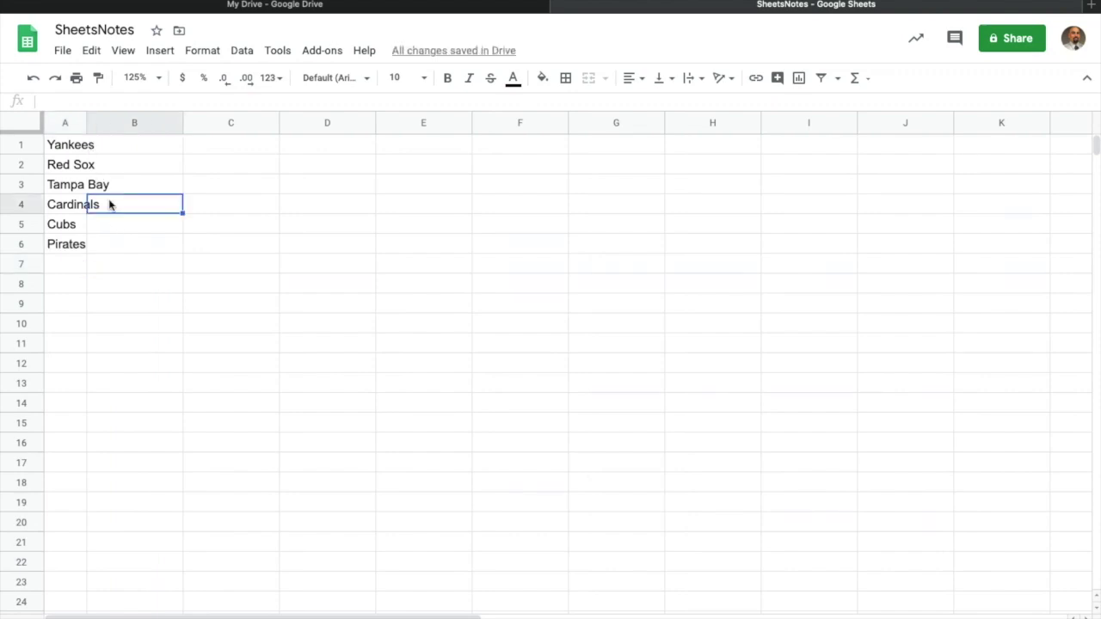
pyautogui.write('St ')
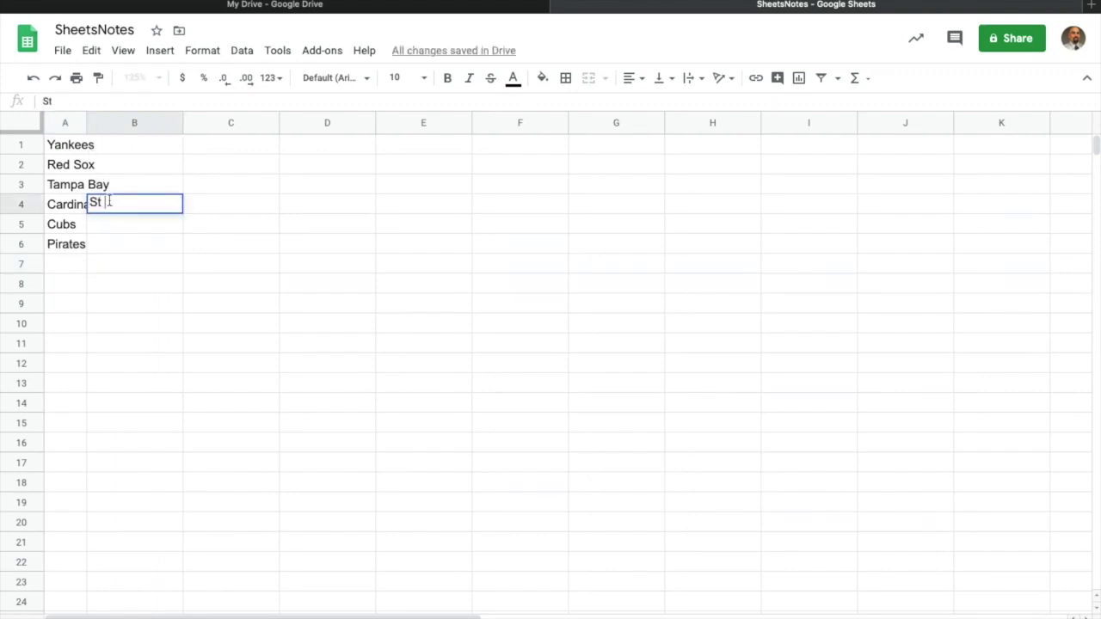
pyautogui.write('Louis')
pyautogui.press('Return')
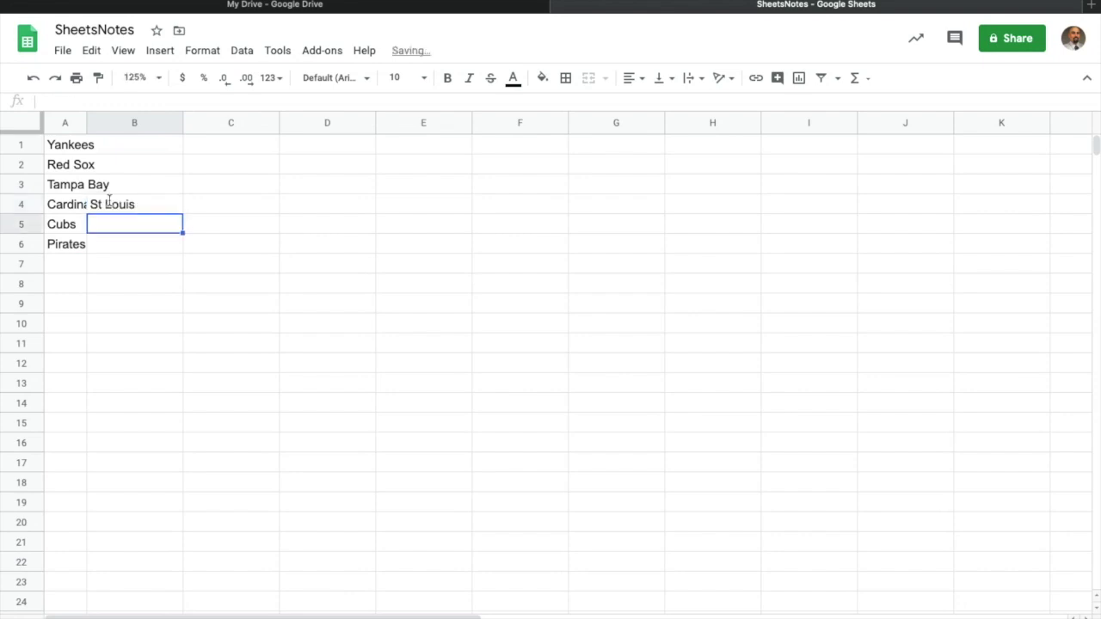
# Widen column A to fit all team names and clear the contents of cell B4
pyautogui.moveTo(86, 123); pyautogui.dragTo(121, 125)
pyautogui.click(167, 210)
pyautogui.press('Delete')
pyautogui.click(145, 290)
# Increase the height of row 1, give all rows of the sheet one uniform, slightly taller height, and select cell B1
pyautogui.moveTo(25, 154)
pyautogui.mouseDown()
pyautogui.moveTo(28, 182)
pyautogui.moveTo(25, 165)
pyautogui.mouseUp()
pyautogui.click(23, 126)
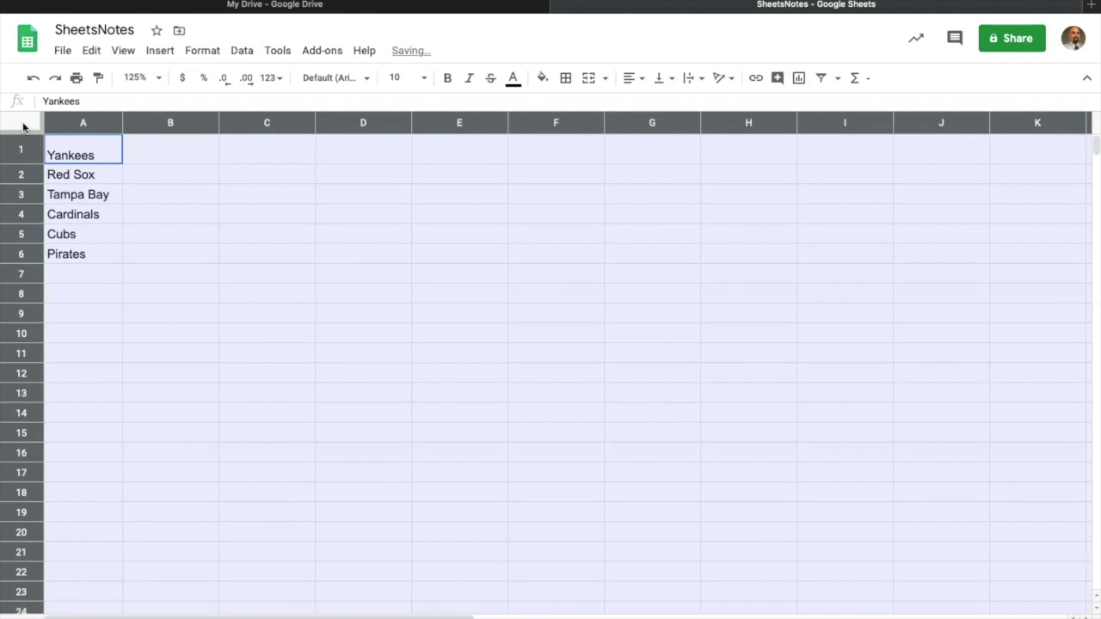
pyautogui.moveTo(25, 163); pyautogui.dragTo(24, 157)
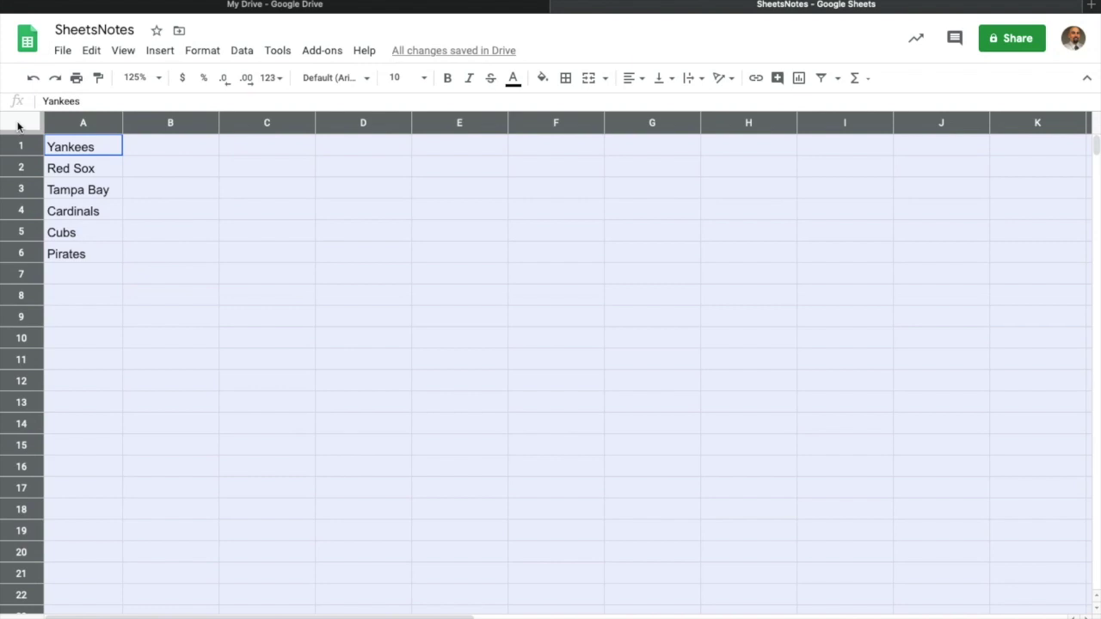
pyautogui.click(164, 235)
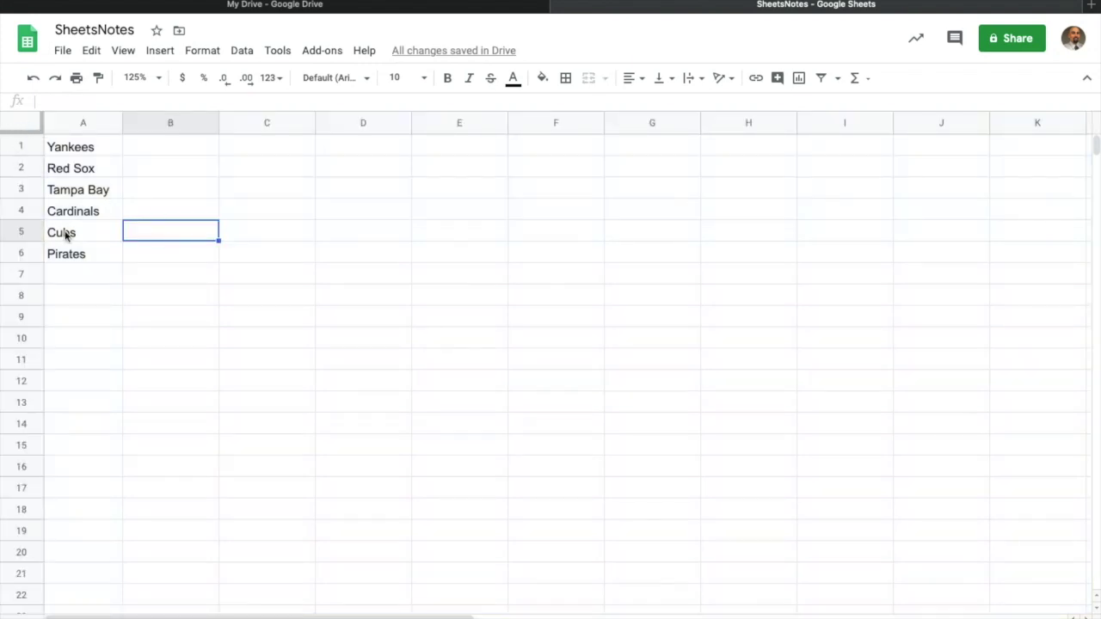
pyautogui.click(161, 152)
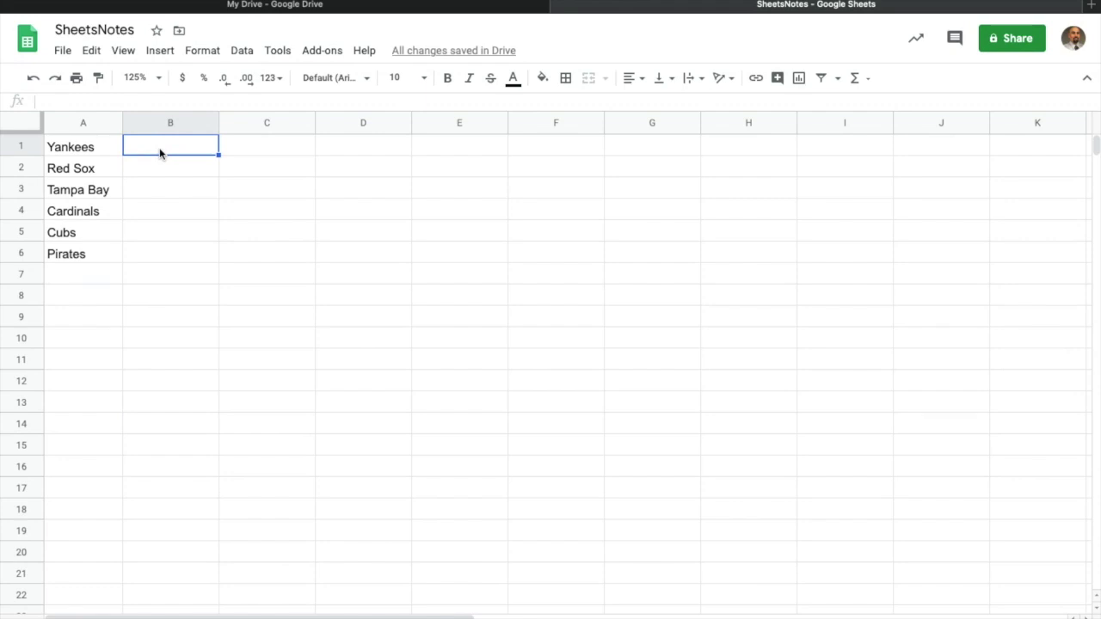
# Apply bold and italic to the "Yankees" cell A1 and remove both styles again
pyautogui.click(95, 151)
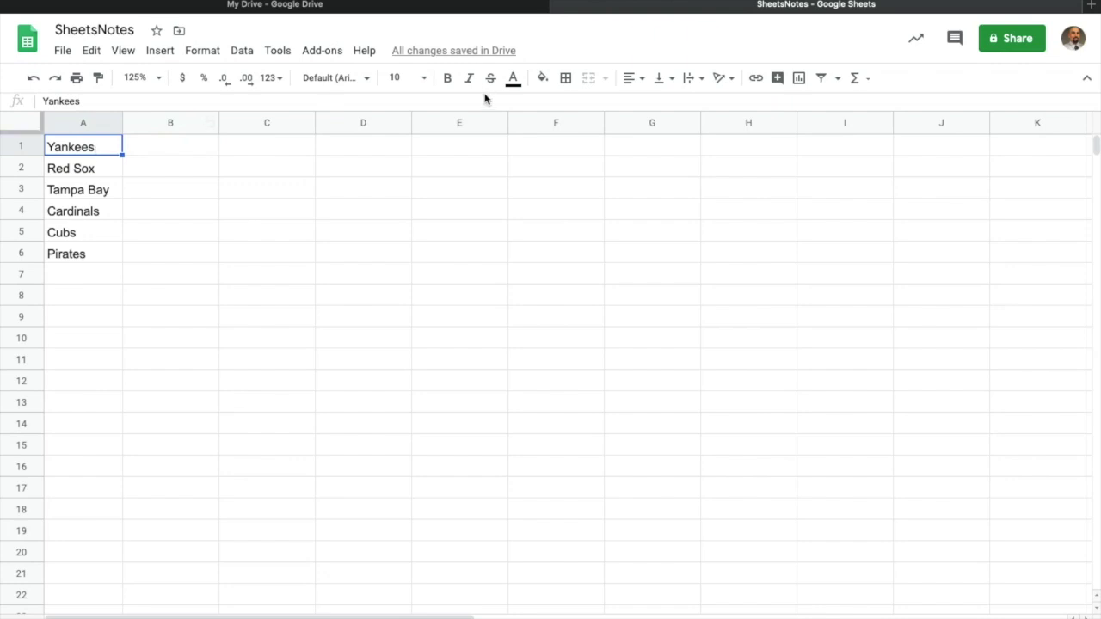
pyautogui.click(448, 79)
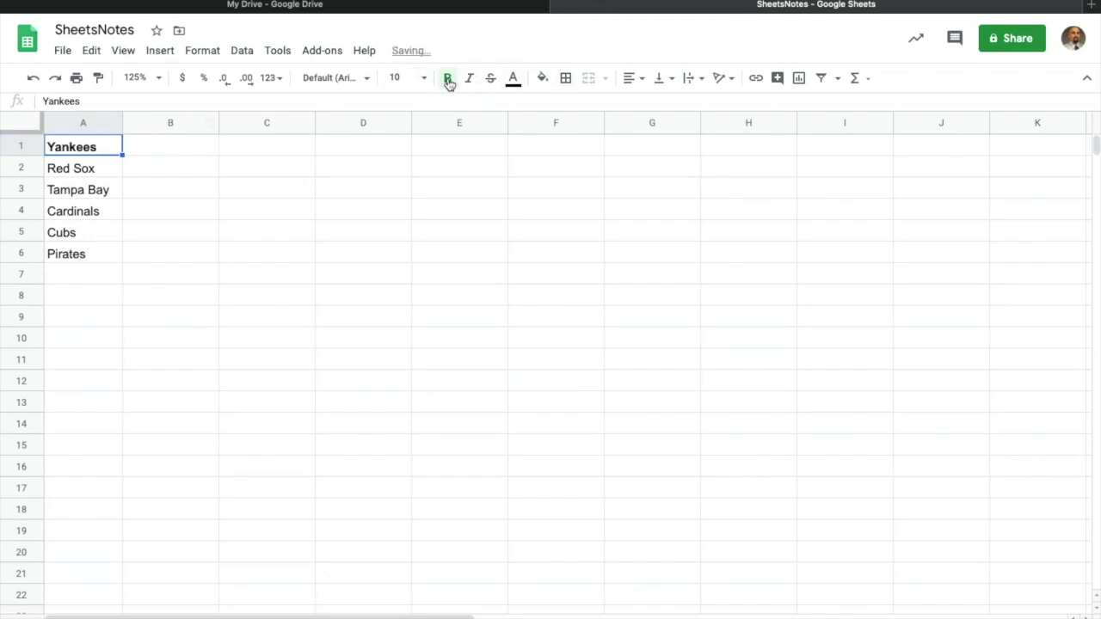
pyautogui.click(471, 79)
pyautogui.click(468, 79)
pyautogui.click(448, 78)
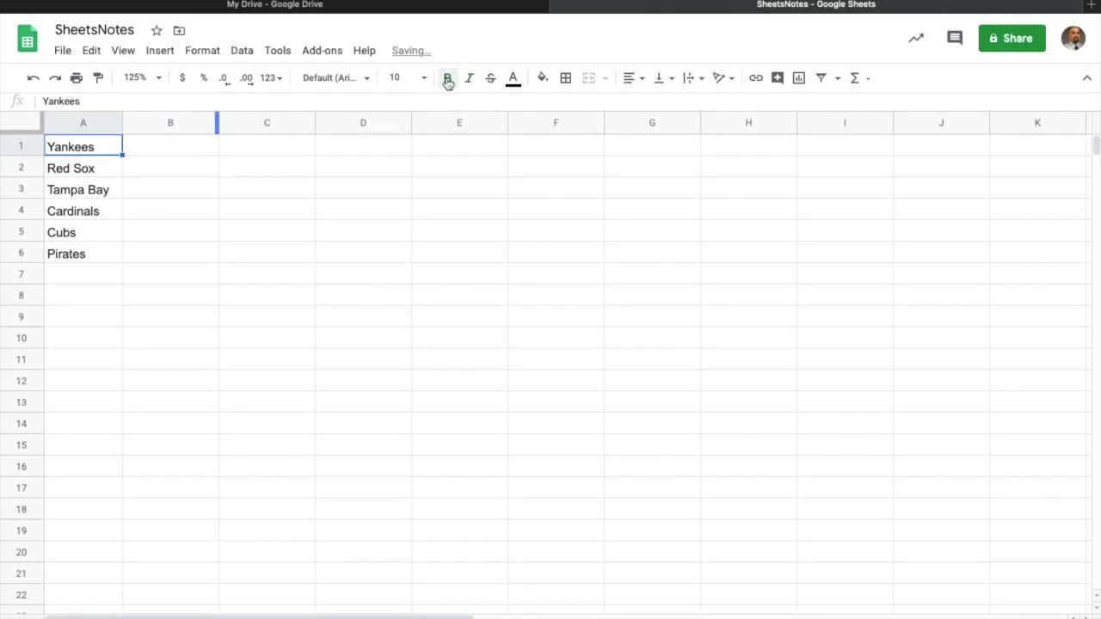
# Format cell A1 with blue text on a red fill, and change its text colour to white
pyautogui.click(513, 80)
pyautogui.click(639, 152)
pyautogui.click(542, 79)
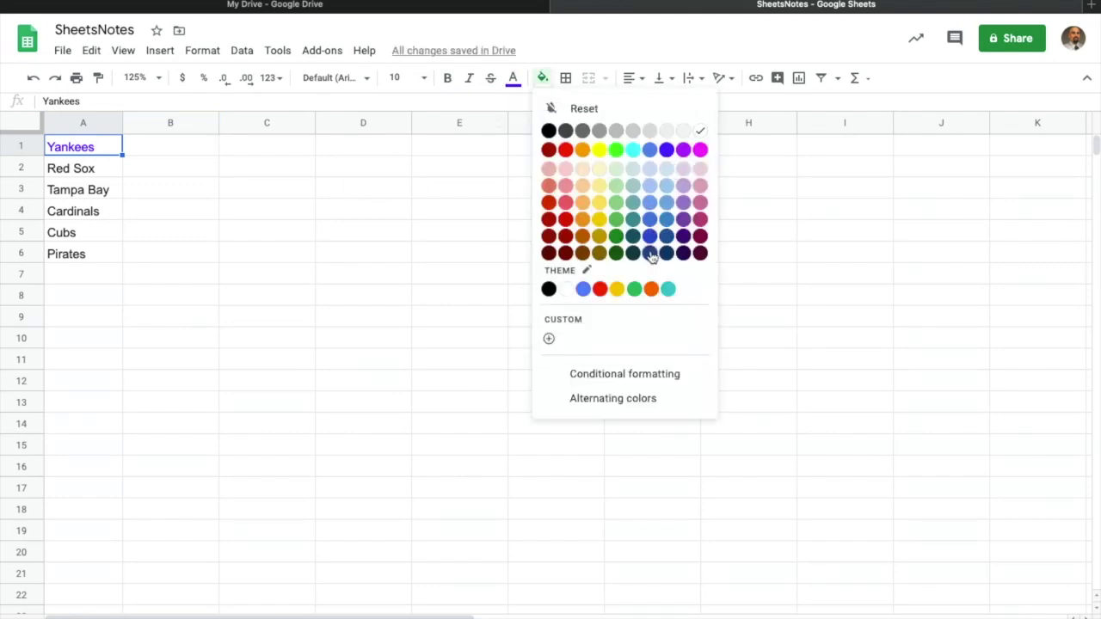
pyautogui.click(566, 152)
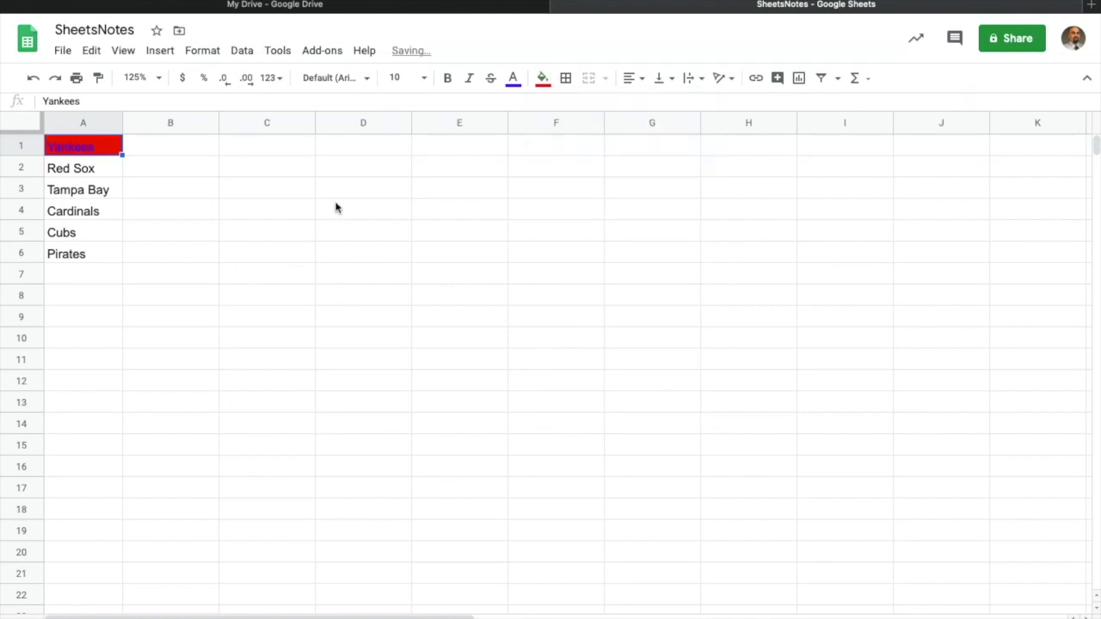
pyautogui.click(513, 79)
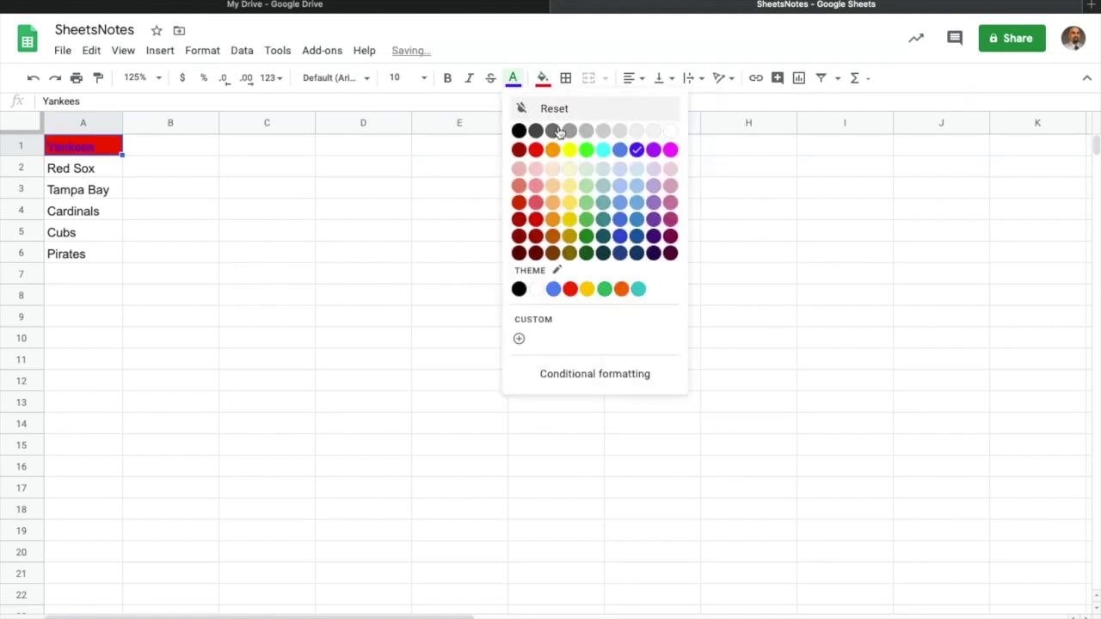
pyautogui.click(667, 134)
pyautogui.click(306, 267)
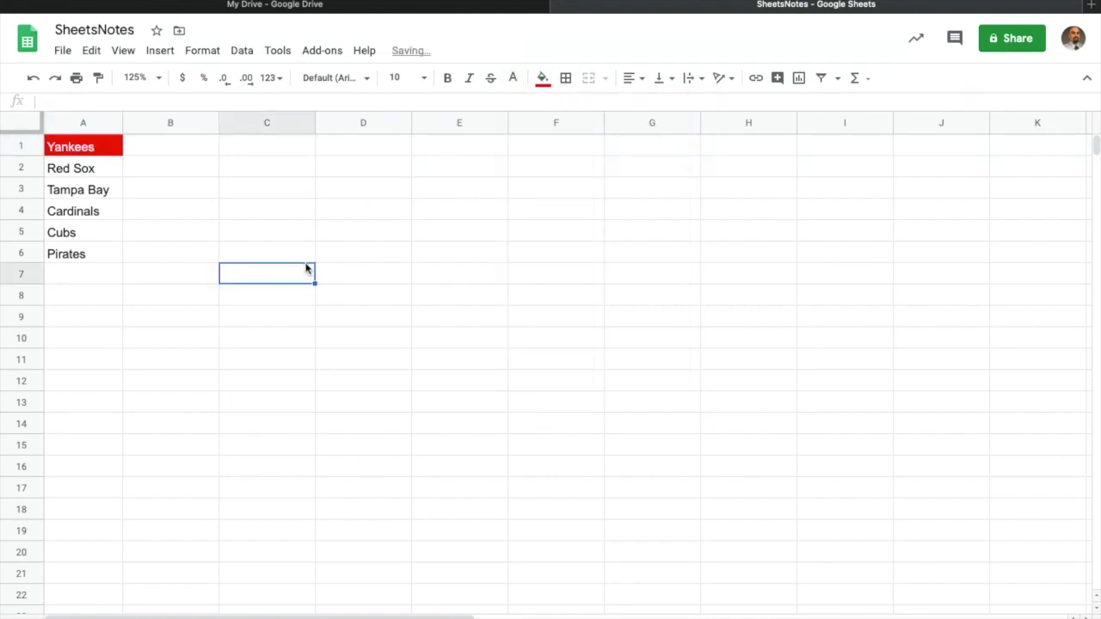
# Copy the red fill and white text of cell A1 to "Red Sox" and "Cardinals" with Paint format
pyautogui.click(80, 148)
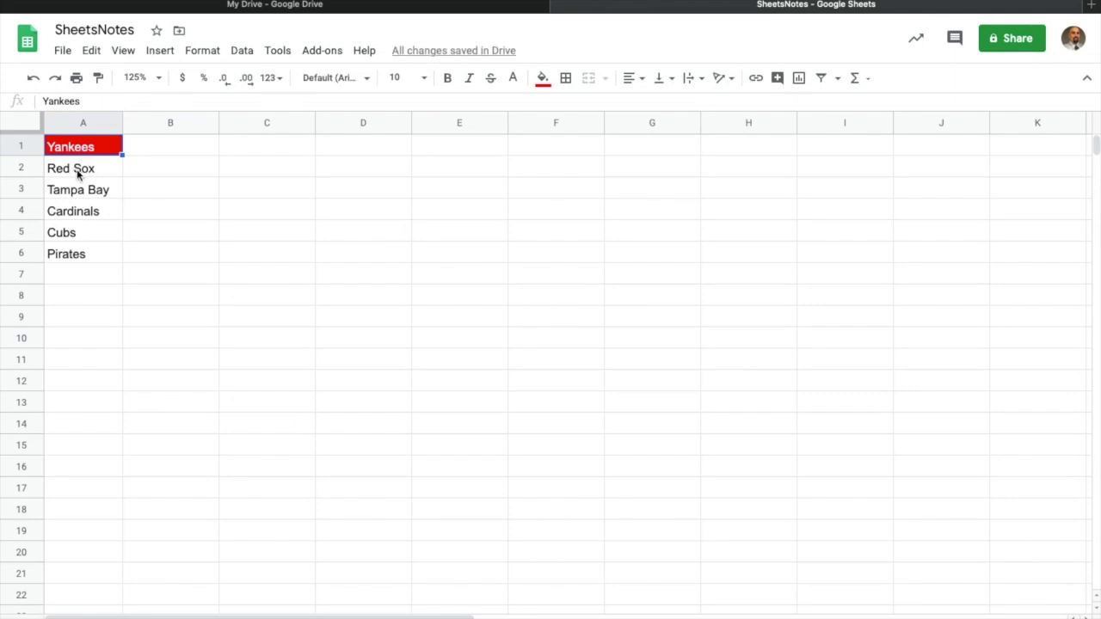
pyautogui.click(143, 153)
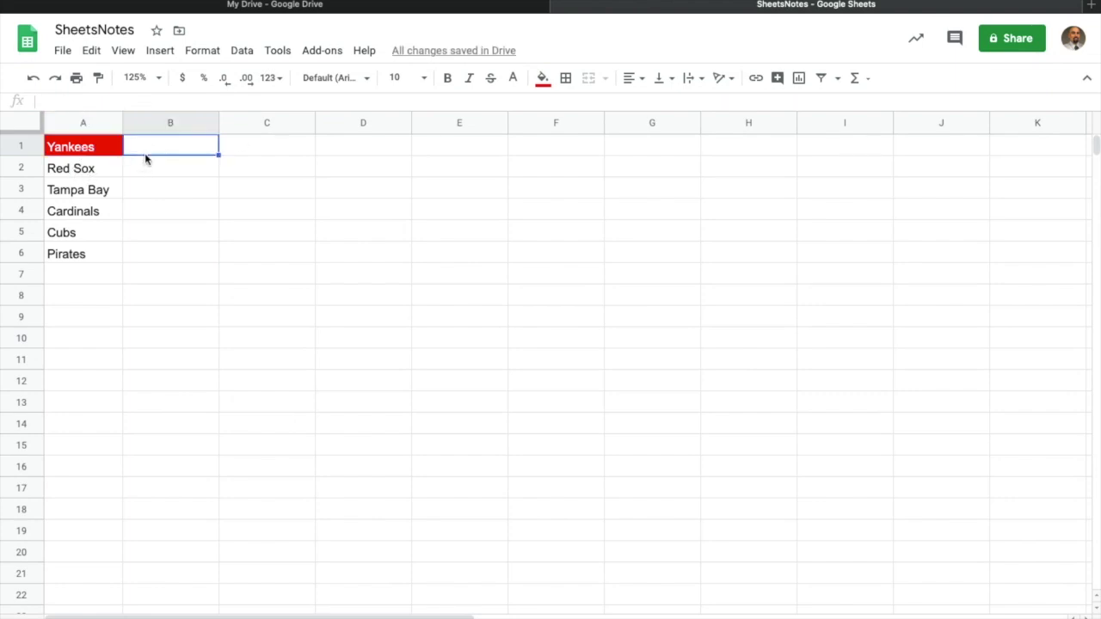
pyautogui.click(102, 151)
pyautogui.click(99, 80)
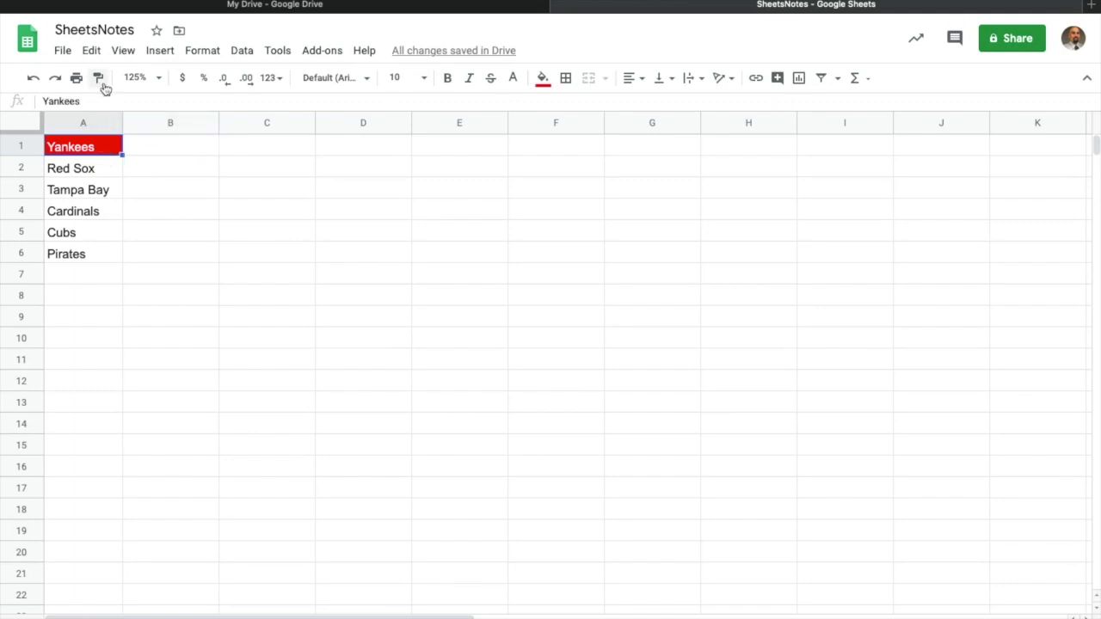
pyautogui.click(87, 170)
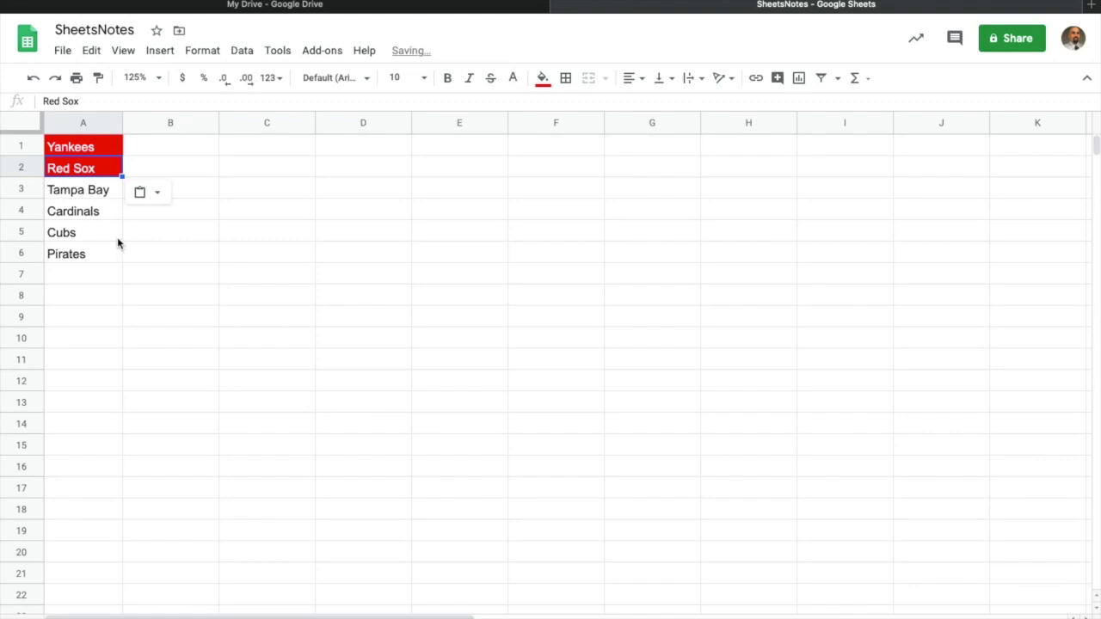
pyautogui.click(100, 81)
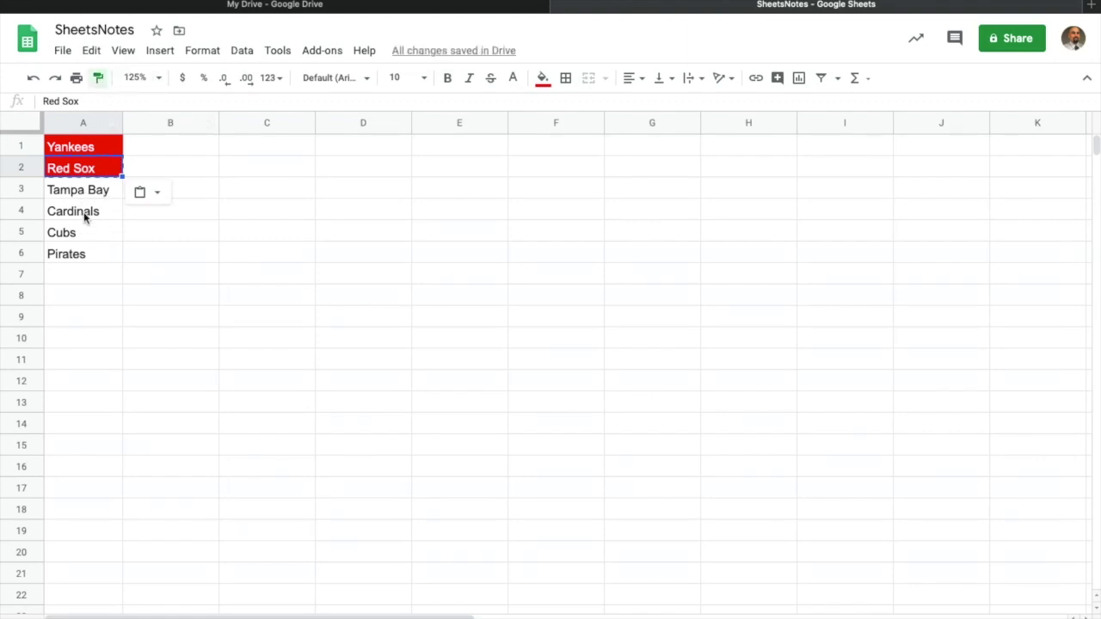
pyautogui.click(84, 217)
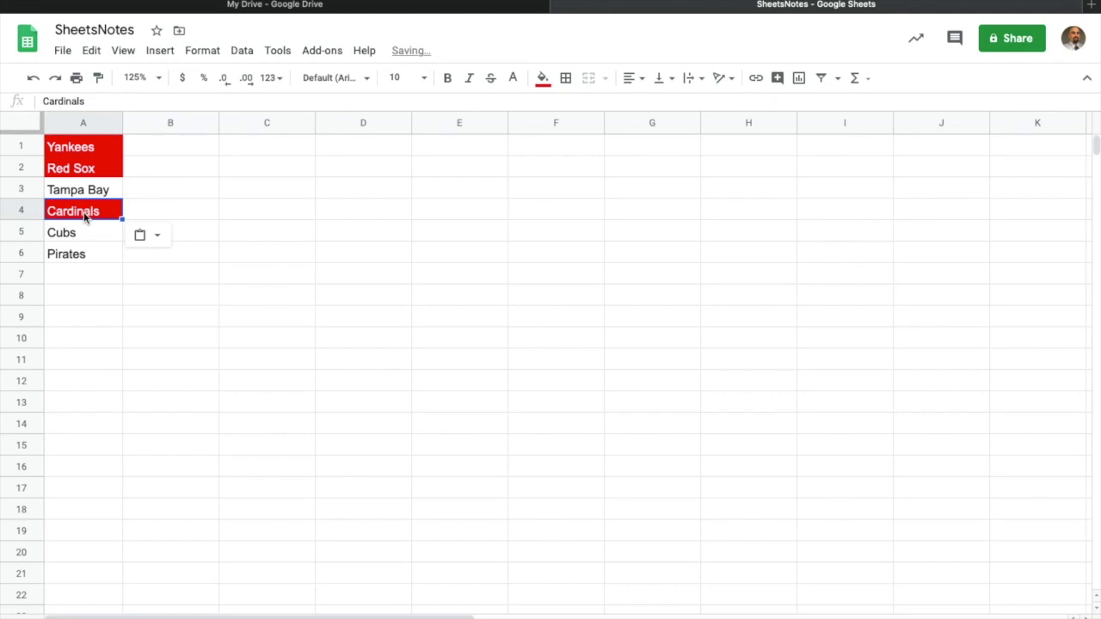
pyautogui.click(93, 273)
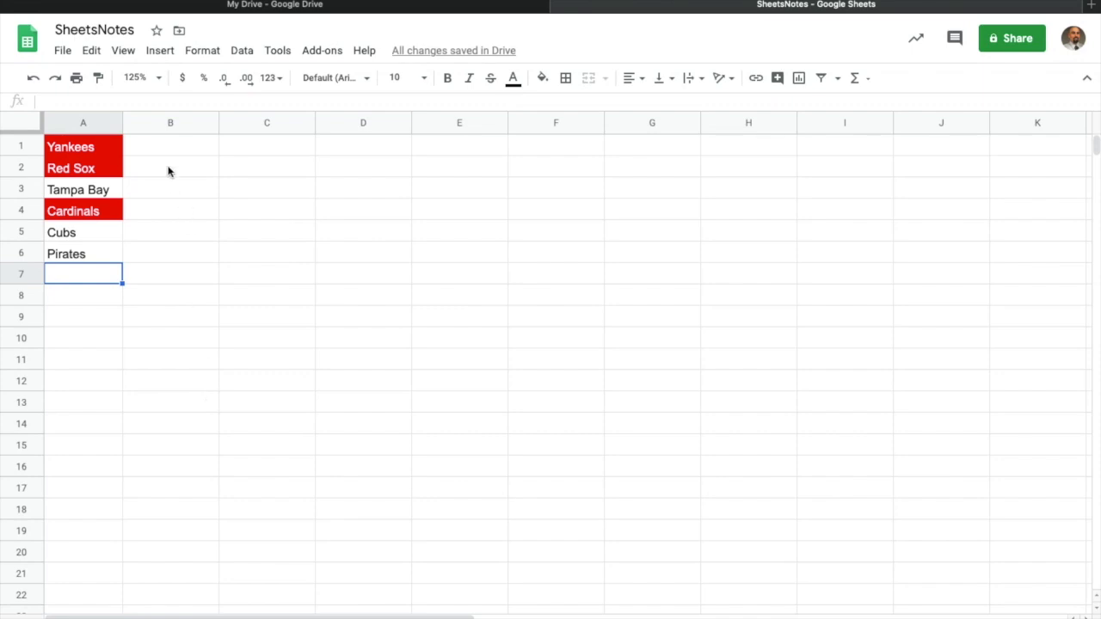
pyautogui.click(865, 80)
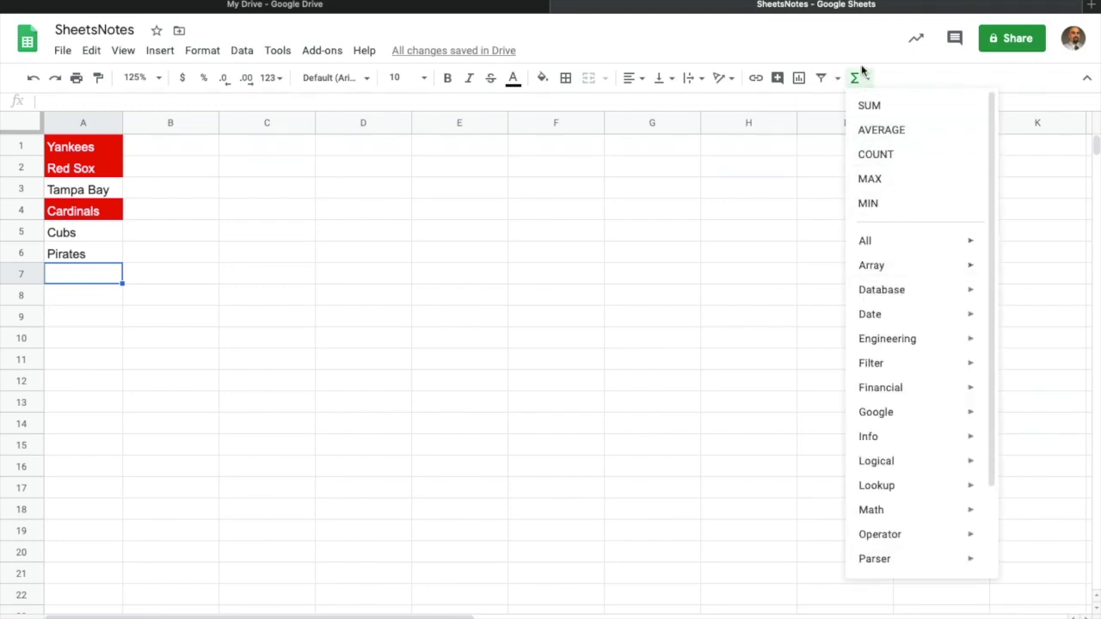
pyautogui.click(436, 191)
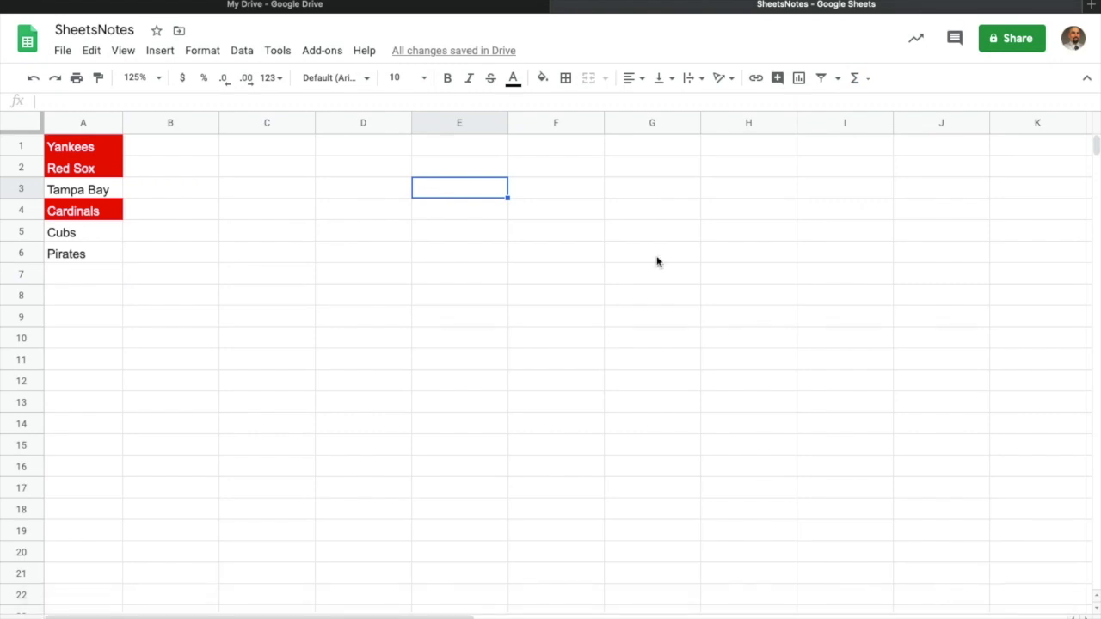
# Clear all team names from cells A1 to A6 and reset the fill colour of that range
pyautogui.click(70, 152)
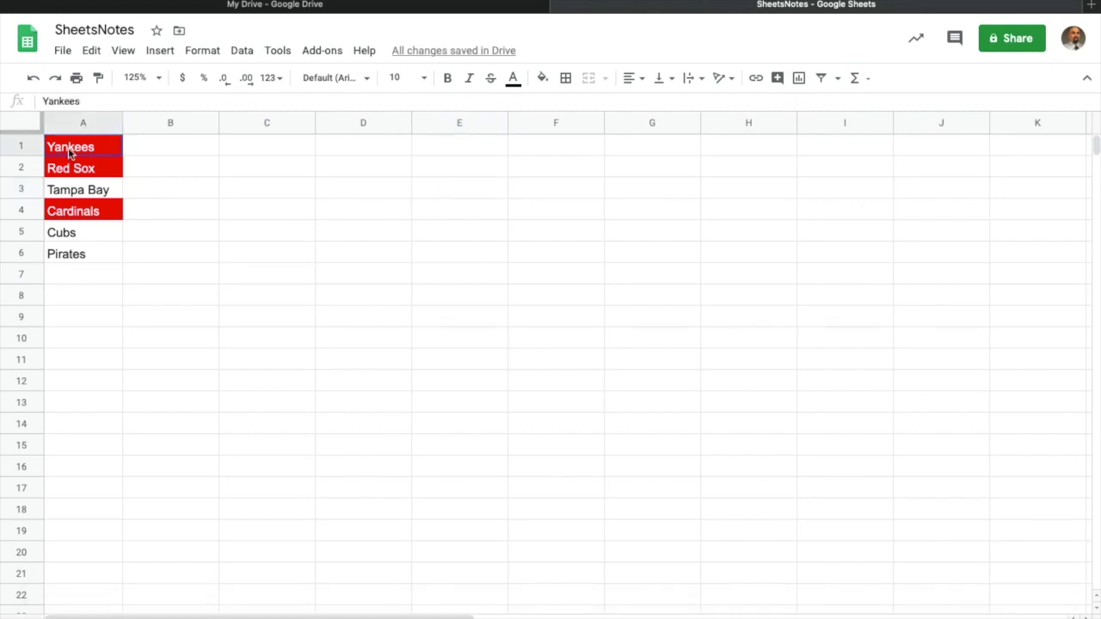
pyautogui.press('Delete')
pyautogui.press('Down')
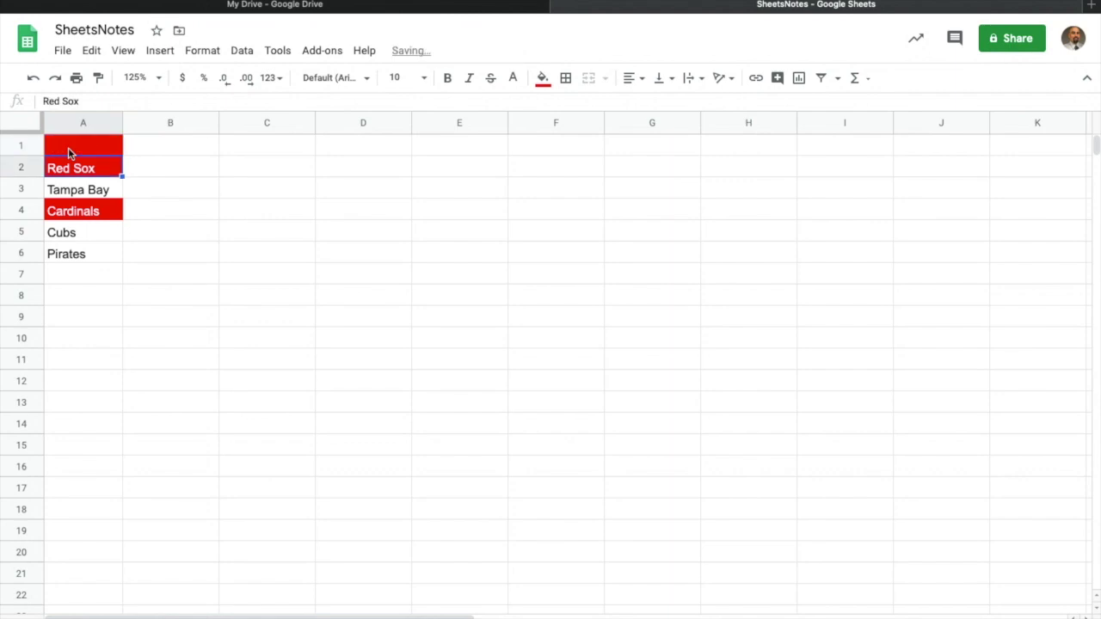
pyautogui.moveTo(82, 148); pyautogui.dragTo(87, 263)
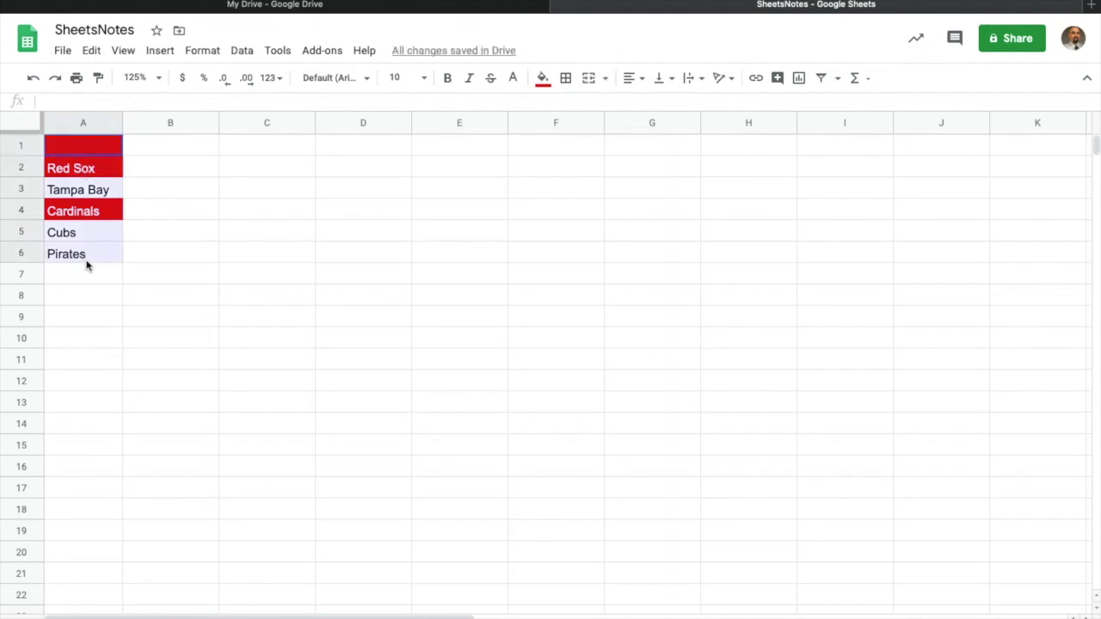
pyautogui.press('Delete')
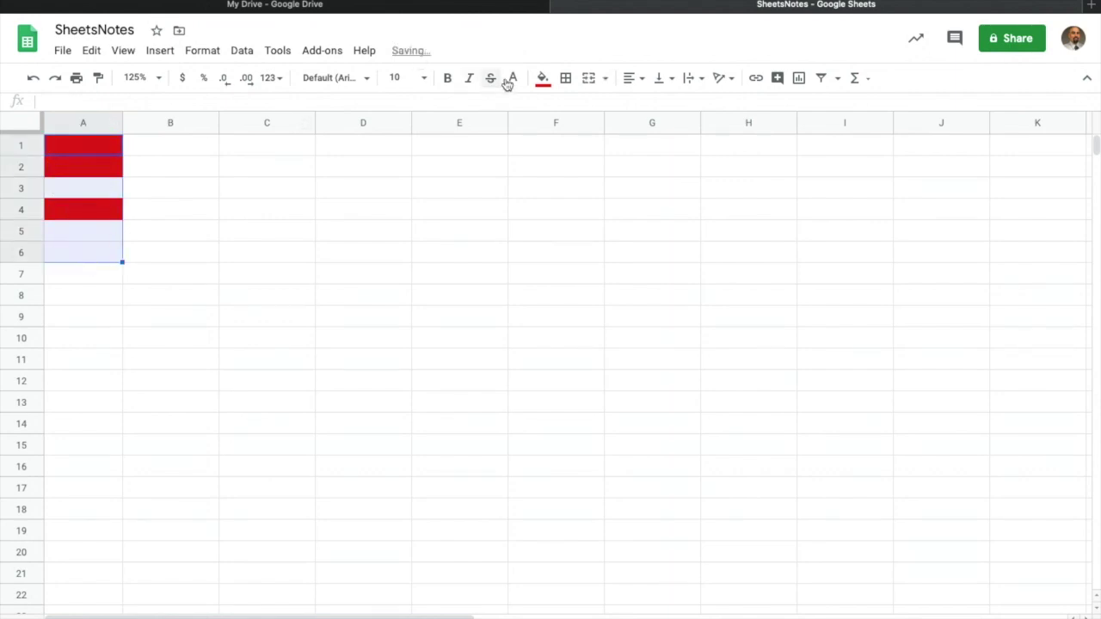
pyautogui.click(543, 78)
pyautogui.click(578, 110)
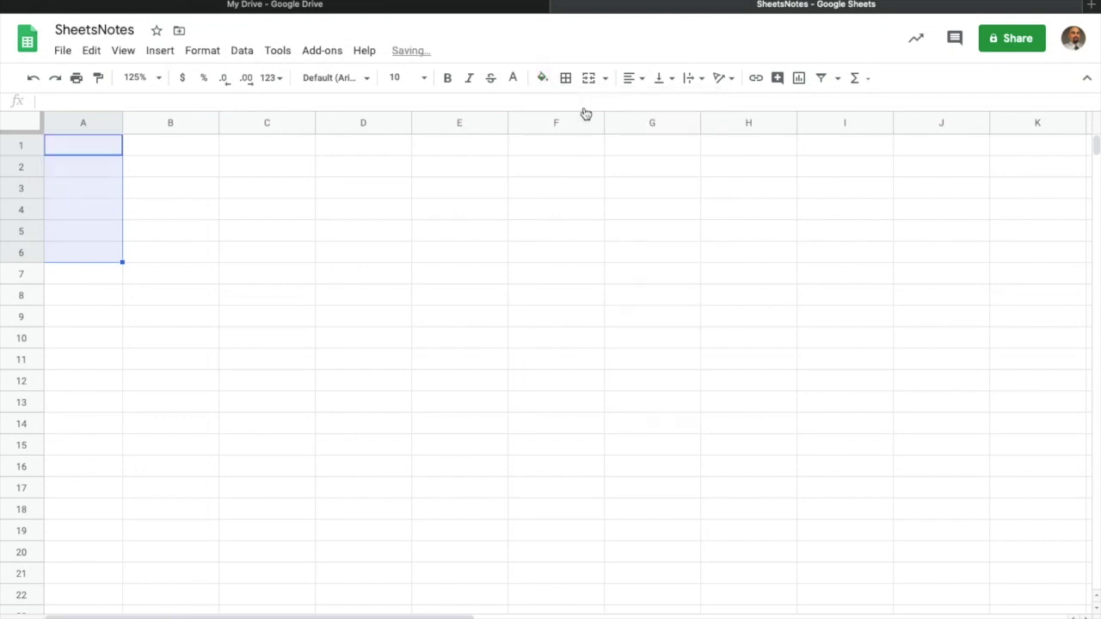
pyautogui.click(171, 301)
# Enter the title "American League" in cell A1
pyautogui.click(92, 149)
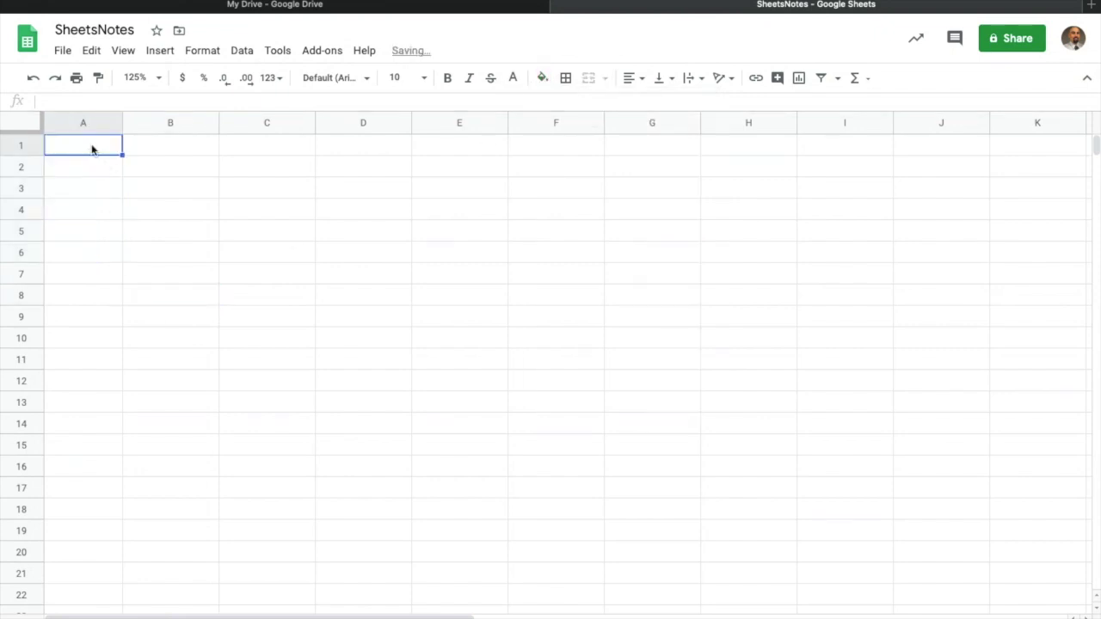
pyautogui.write('test')
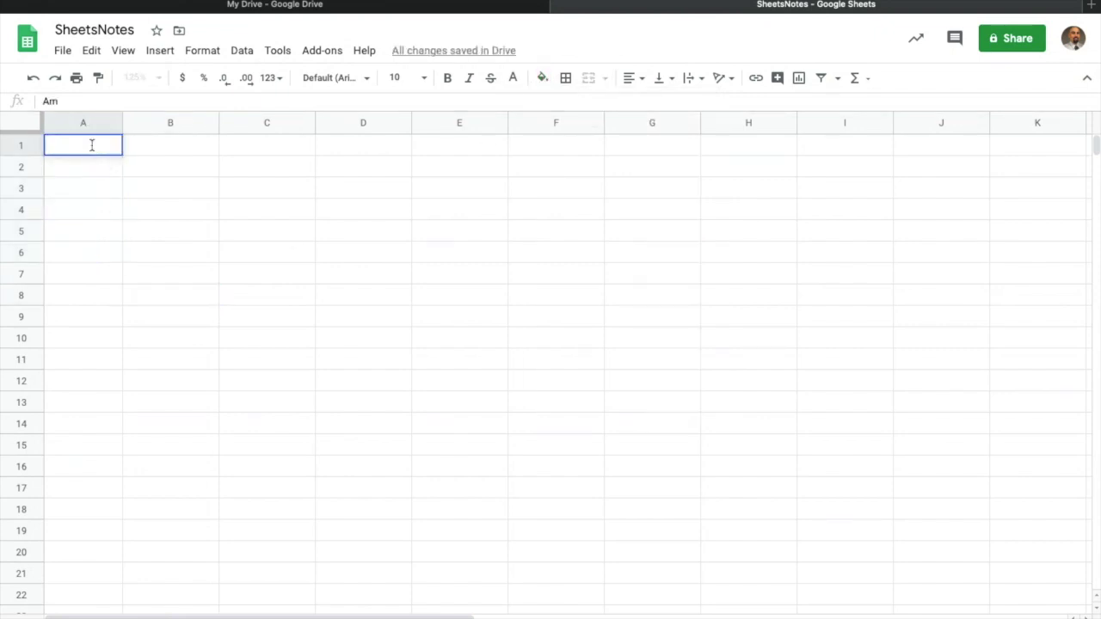
pyautogui.click(190, 251)
pyautogui.click(83, 149)
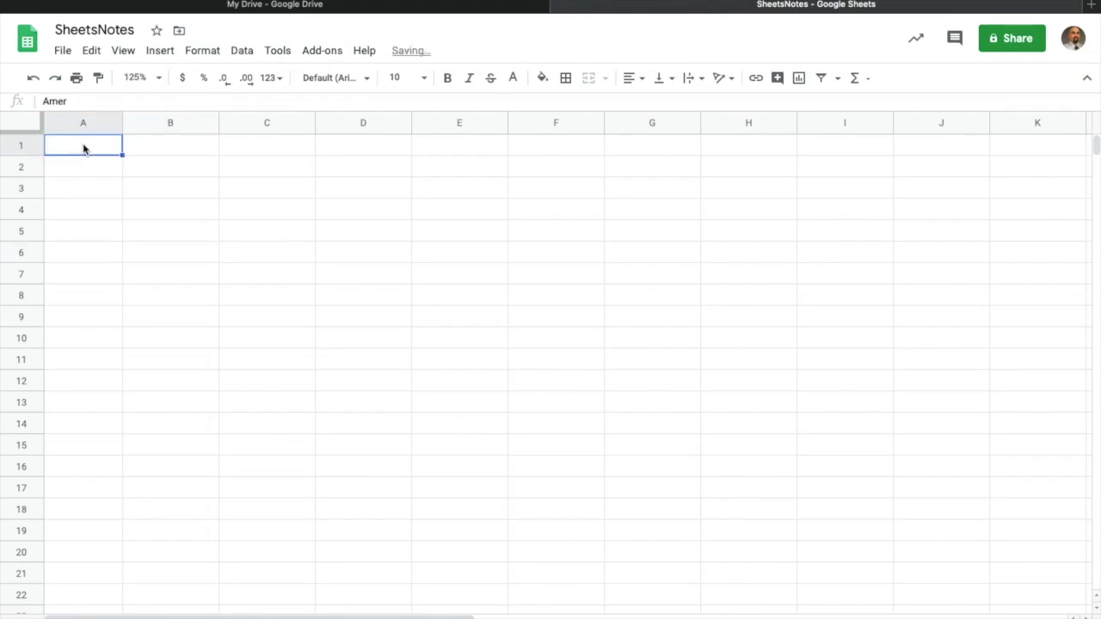
pyautogui.write('American')
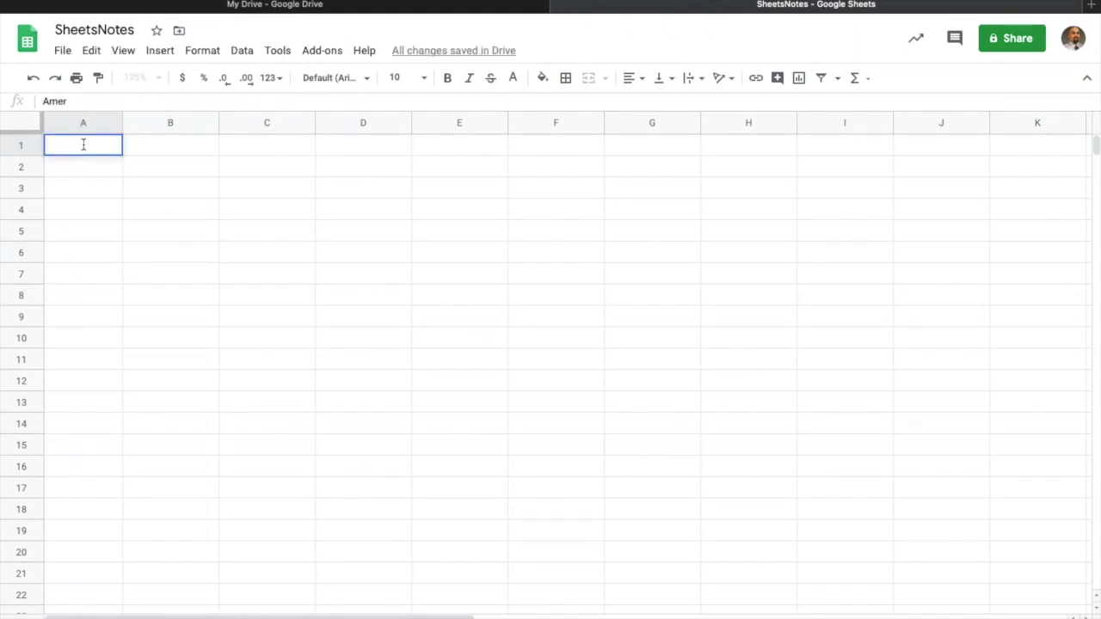
pyautogui.write(' League')
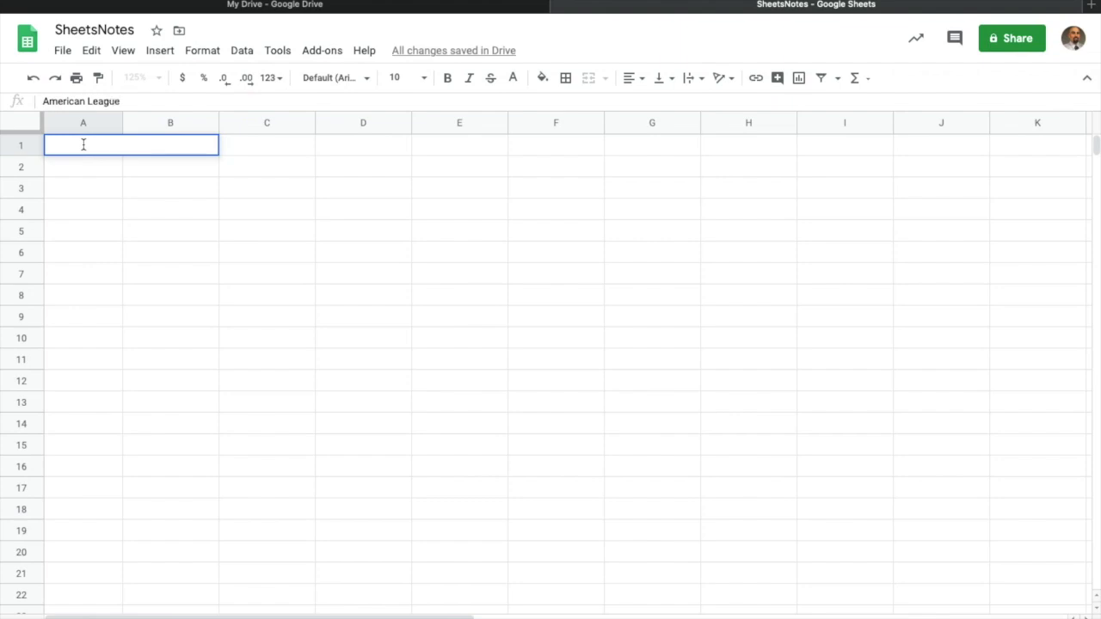
pyautogui.click(103, 235)
# Set the text colour of the range A1:H8 to black
pyautogui.moveTo(84, 147)
pyautogui.mouseDown()
pyautogui.moveTo(747, 198)
pyautogui.moveTo(756, 299)
pyautogui.mouseUp()
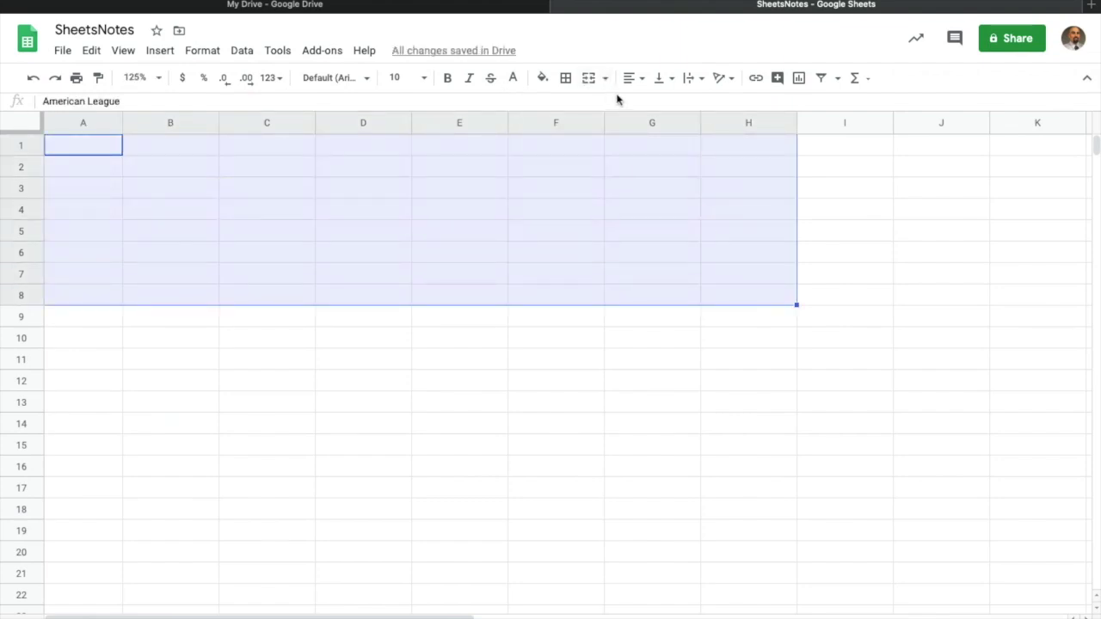
pyautogui.click(514, 79)
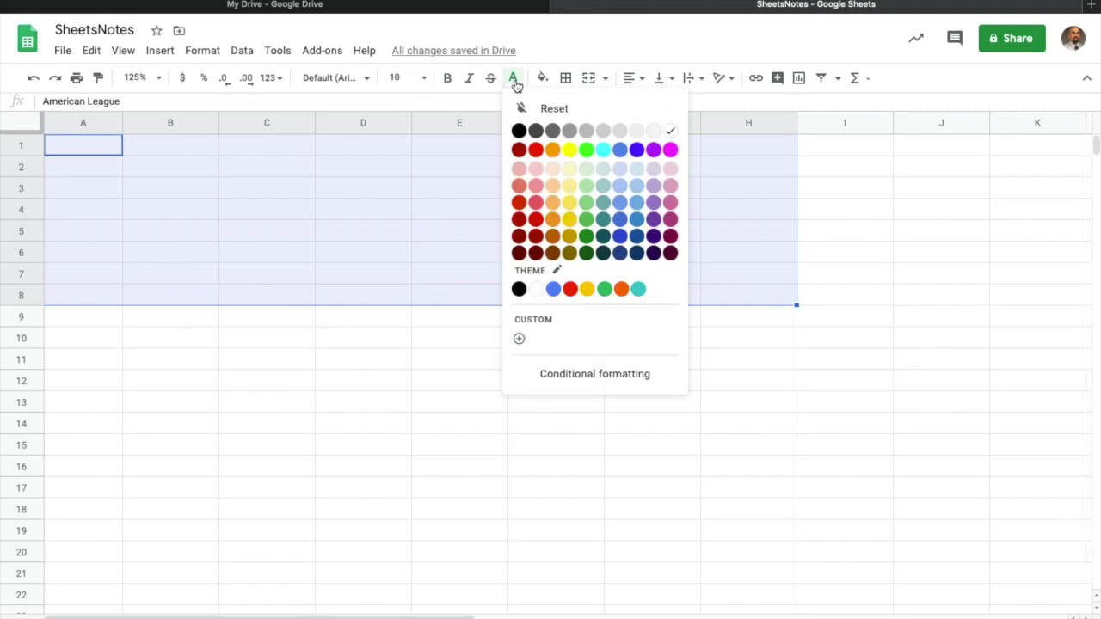
pyautogui.click(552, 130)
pyautogui.click(264, 327)
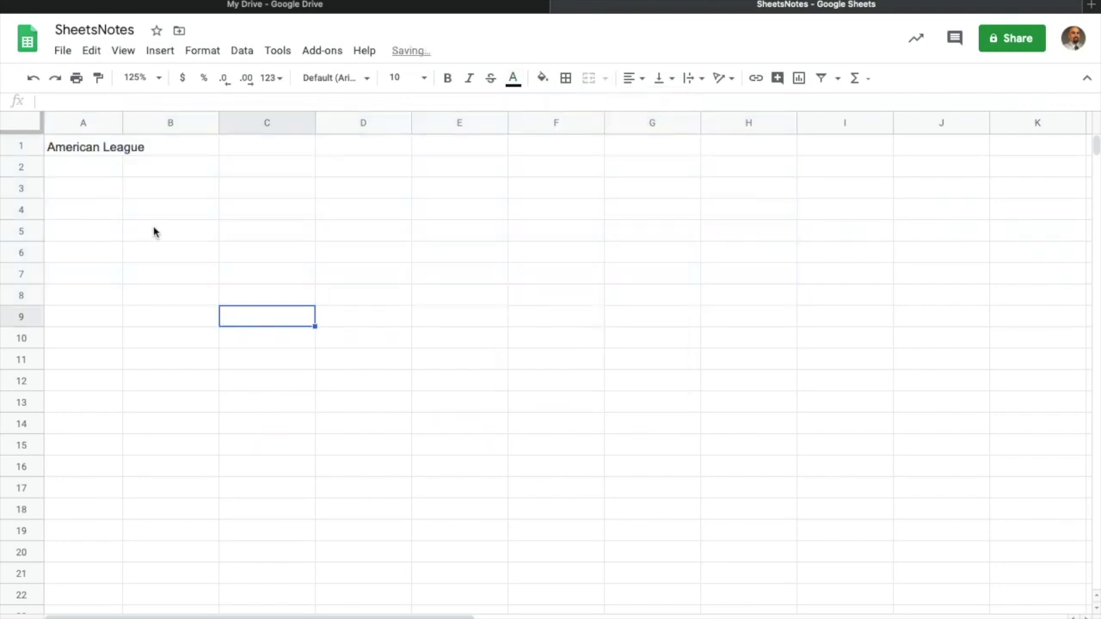
# Enter "AL East" in cell A2 and the column headings "Team" in A3 and "Logo" in B3
pyautogui.click(102, 172)
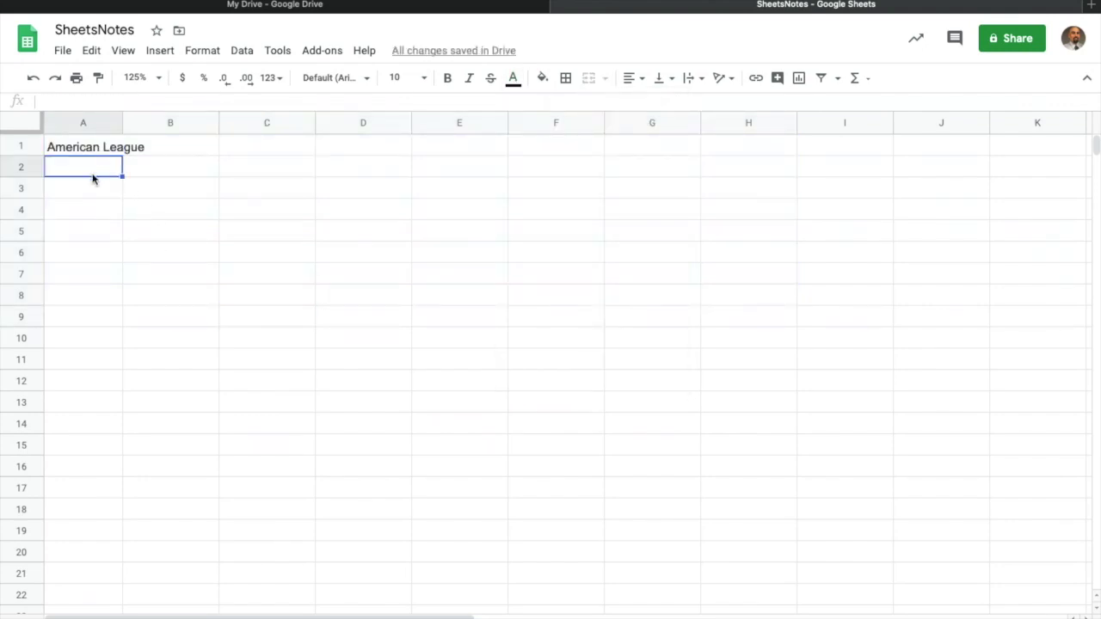
pyautogui.write('AL East')
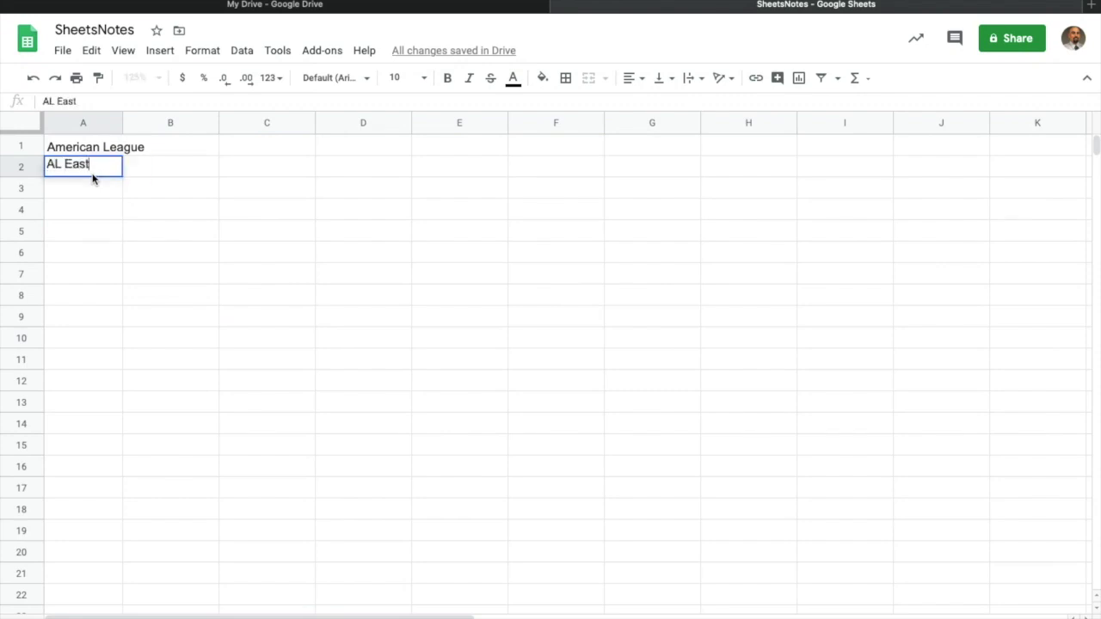
pyautogui.press('Return')
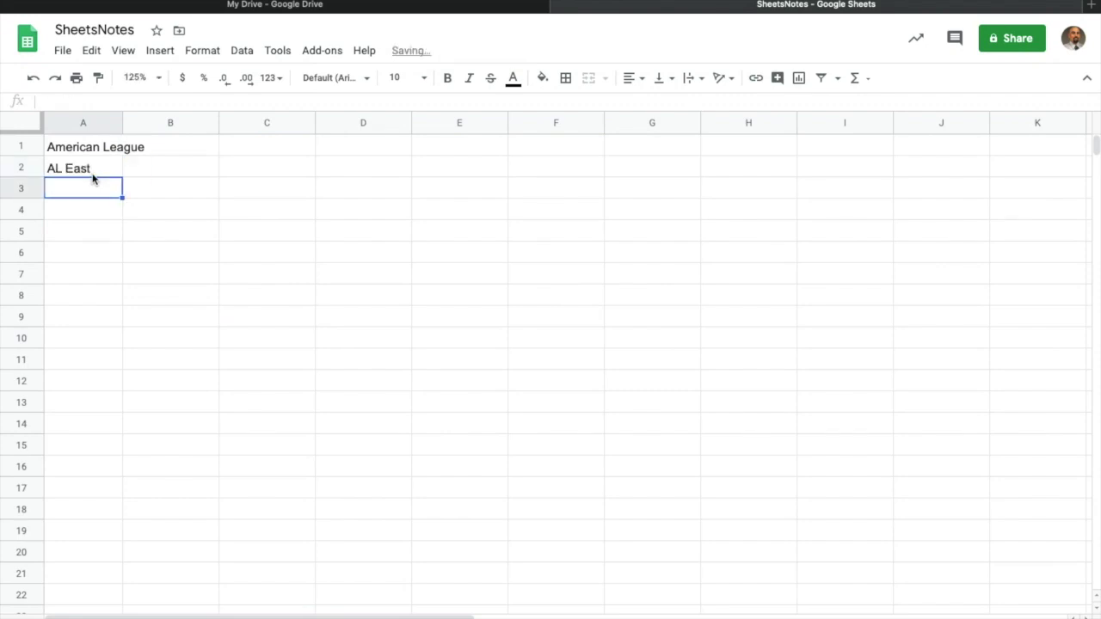
pyautogui.write('Team')
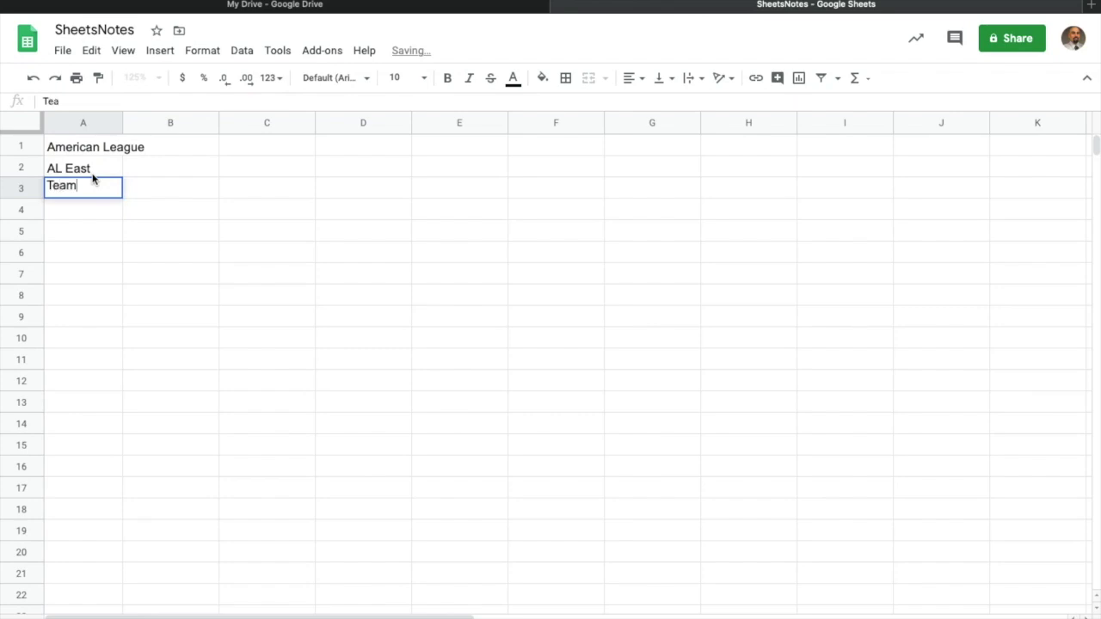
pyautogui.press('Tab')
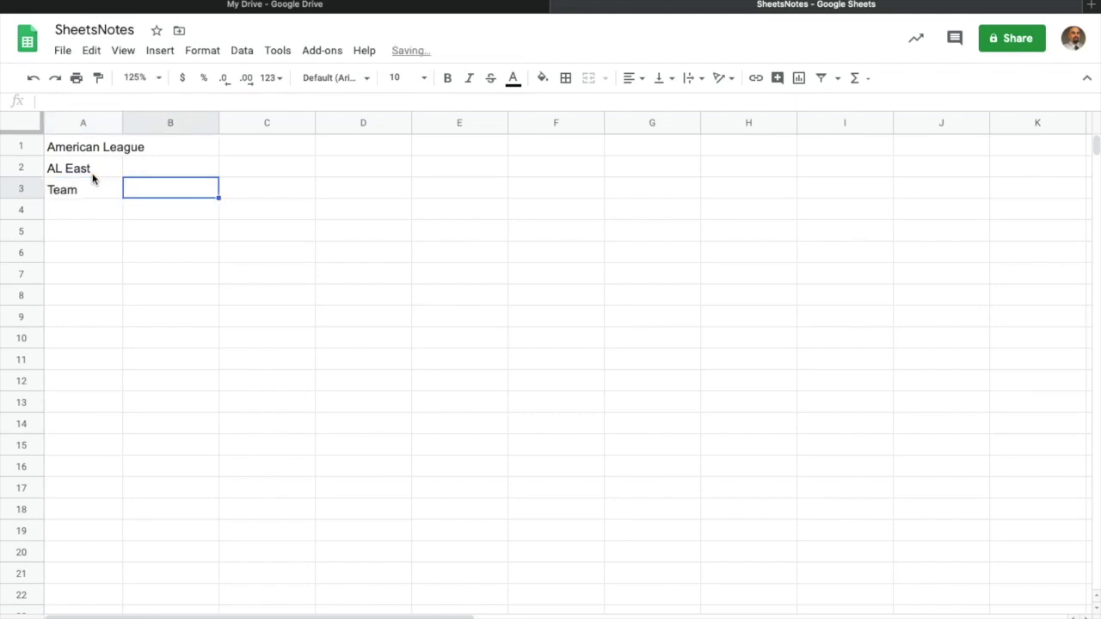
pyautogui.write('Logo')
pyautogui.press('Tab')
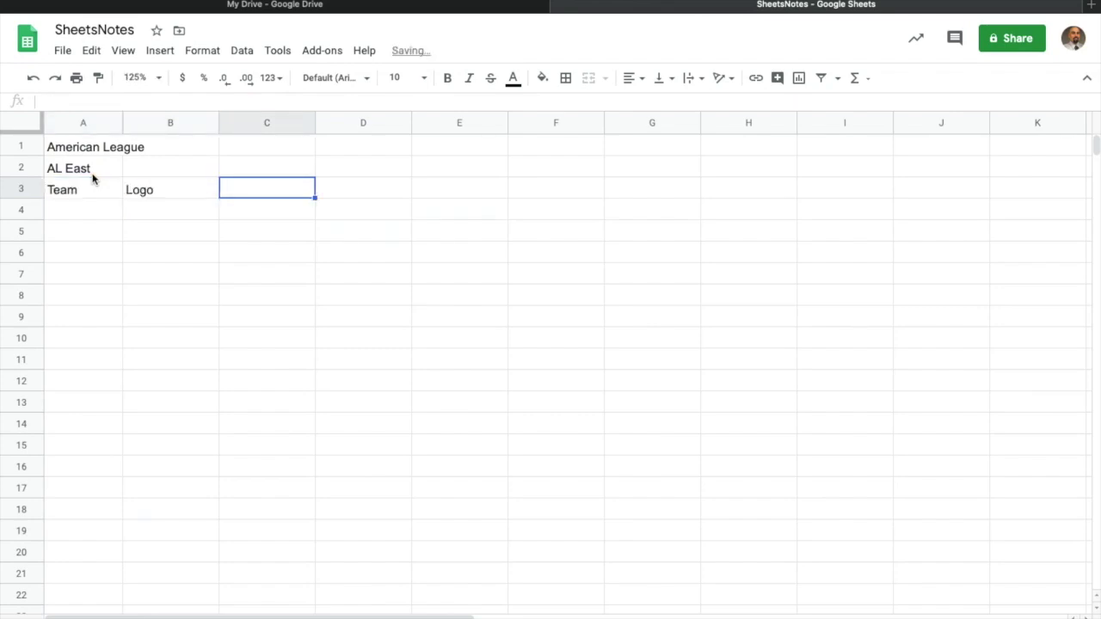
# Enter the column headings "Wins" in cell C3 and "Losses" in cell D3
pyautogui.write('Wins')
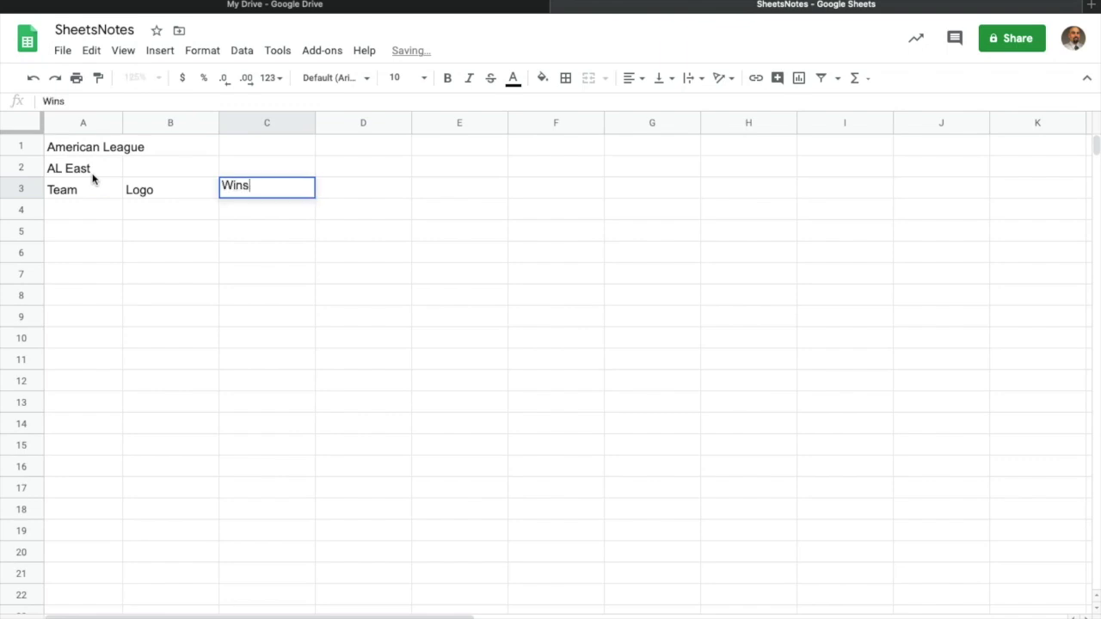
pyautogui.press('Tab')
pyautogui.write('pe')
pyautogui.press('BackSpace')
pyautogui.press('BackSpace')
pyautogui.write('L')
pyautogui.press('BackSpace')
pyautogui.write('Losses')
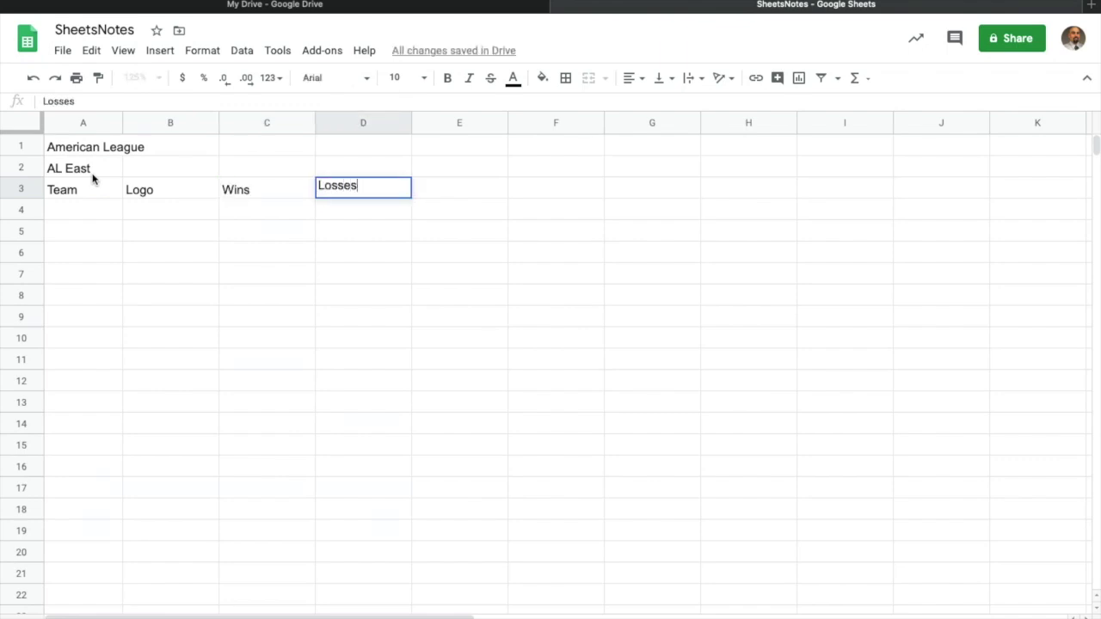
pyautogui.press('Tab')
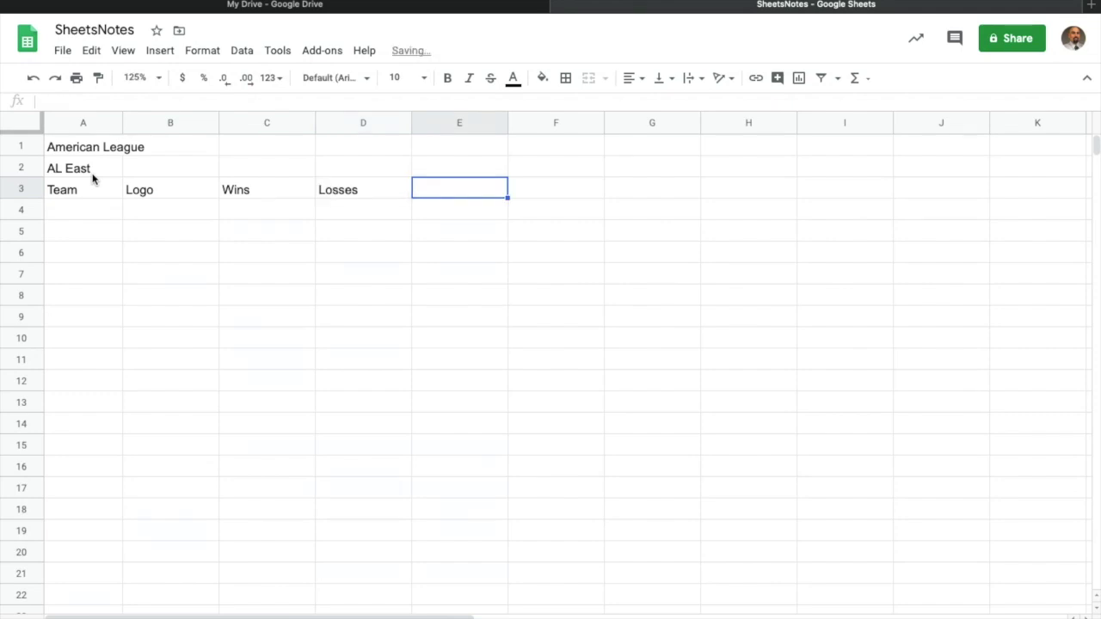
# Add the column heading "Total # Games" in cell E3
pyautogui.write('W')
pyautogui.press('BackSpace')
pyautogui.write('Total # Games')
pyautogui.press('Return')
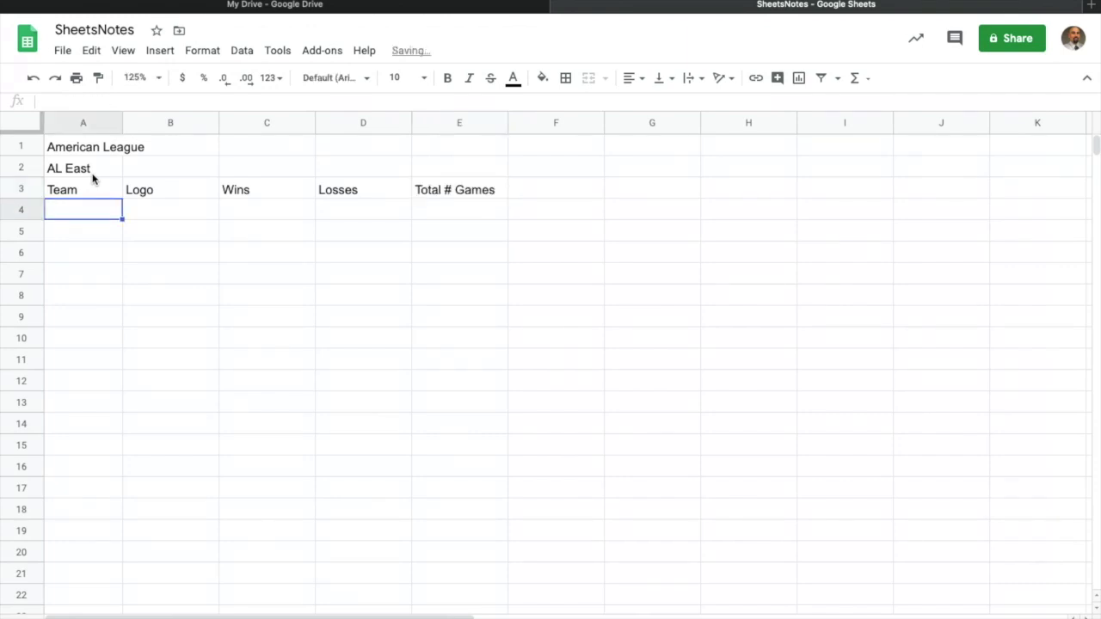
pyautogui.click(466, 209)
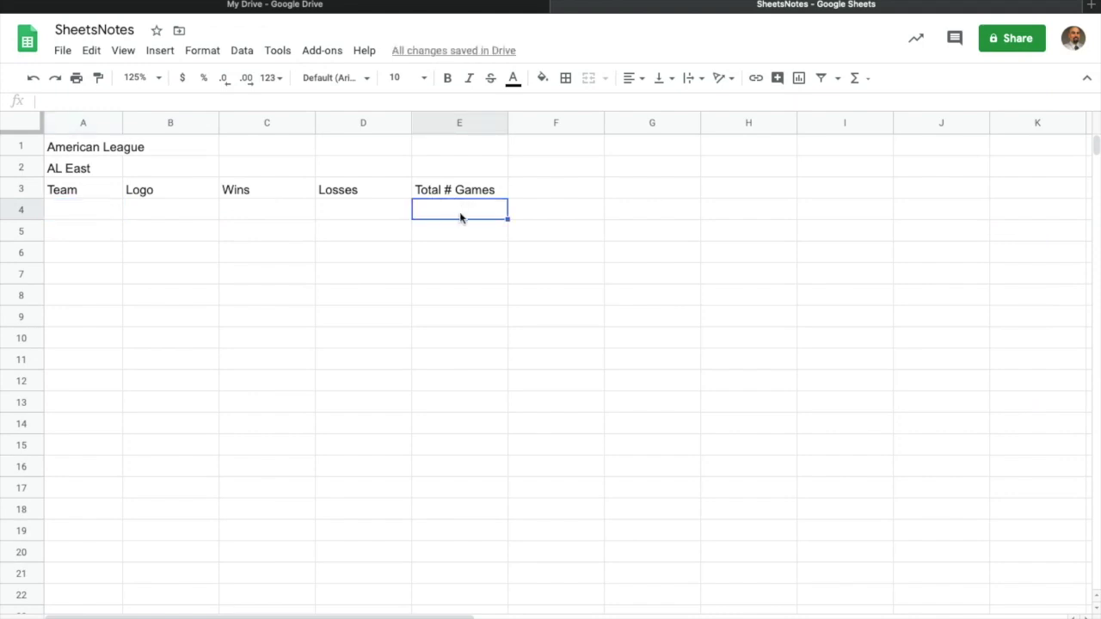
pyautogui.click(77, 191)
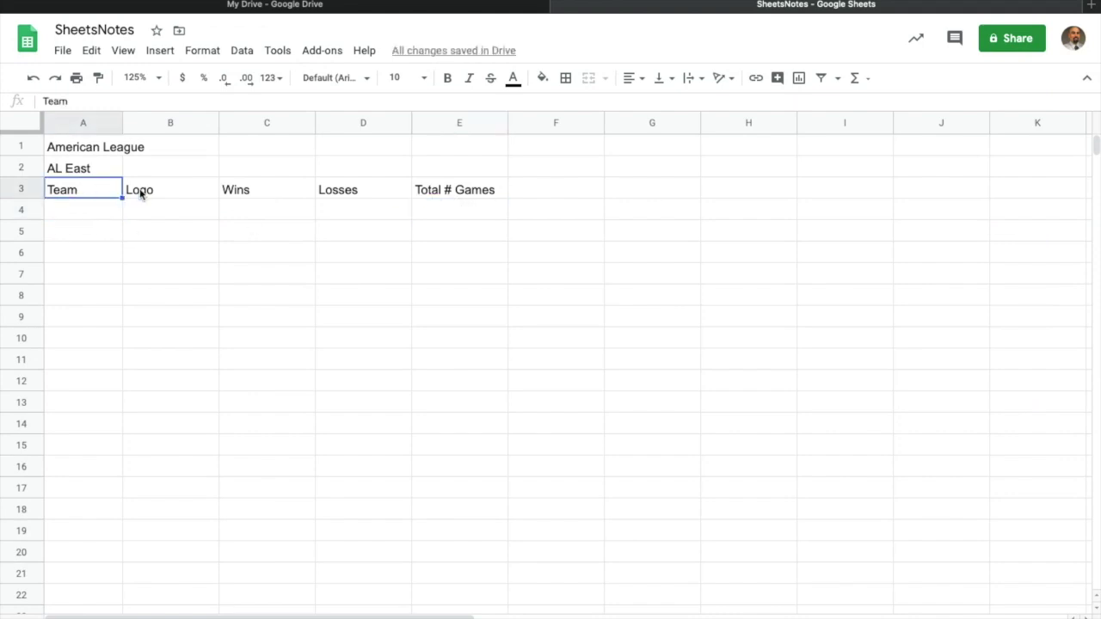
pyautogui.click(141, 193)
pyautogui.click(244, 193)
pyautogui.click(86, 189)
pyautogui.press('Tab')
pyautogui.press('Tab')
pyautogui.press('Tab')
pyautogui.press('Tab')
pyautogui.press('Tab')
pyautogui.press('Tab')
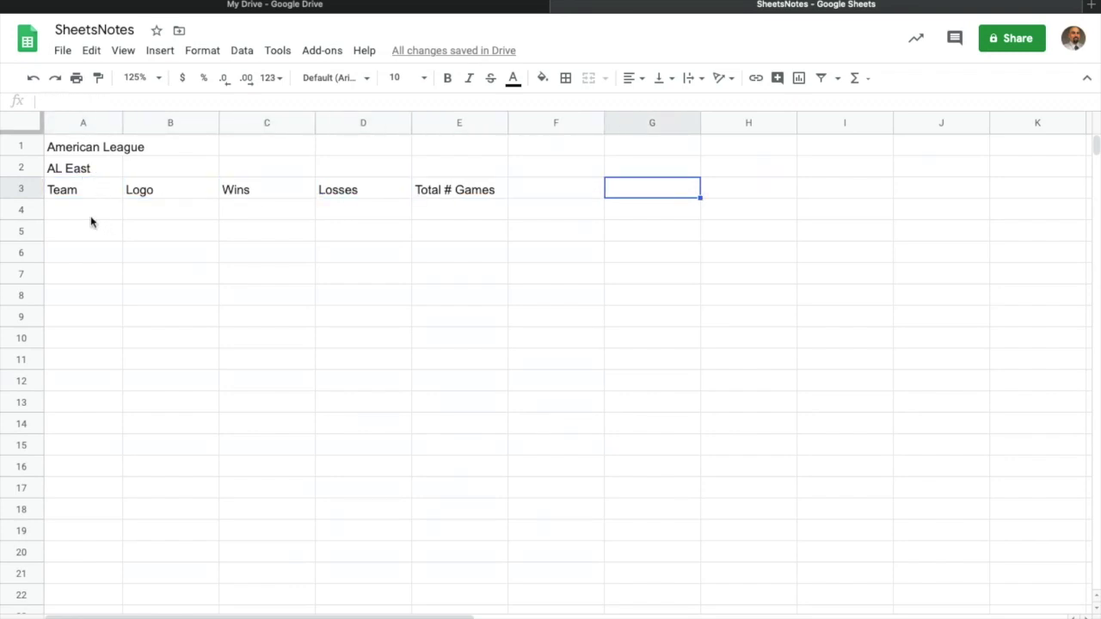
pyautogui.click(77, 192)
pyautogui.doubleClick(77, 189)
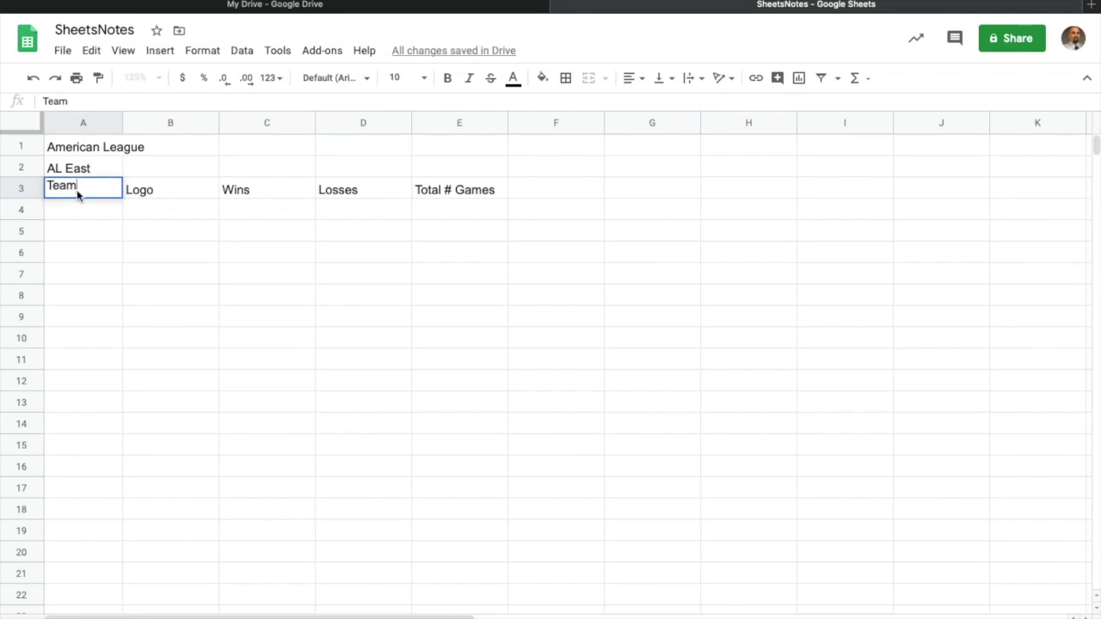
pyautogui.press('Return')
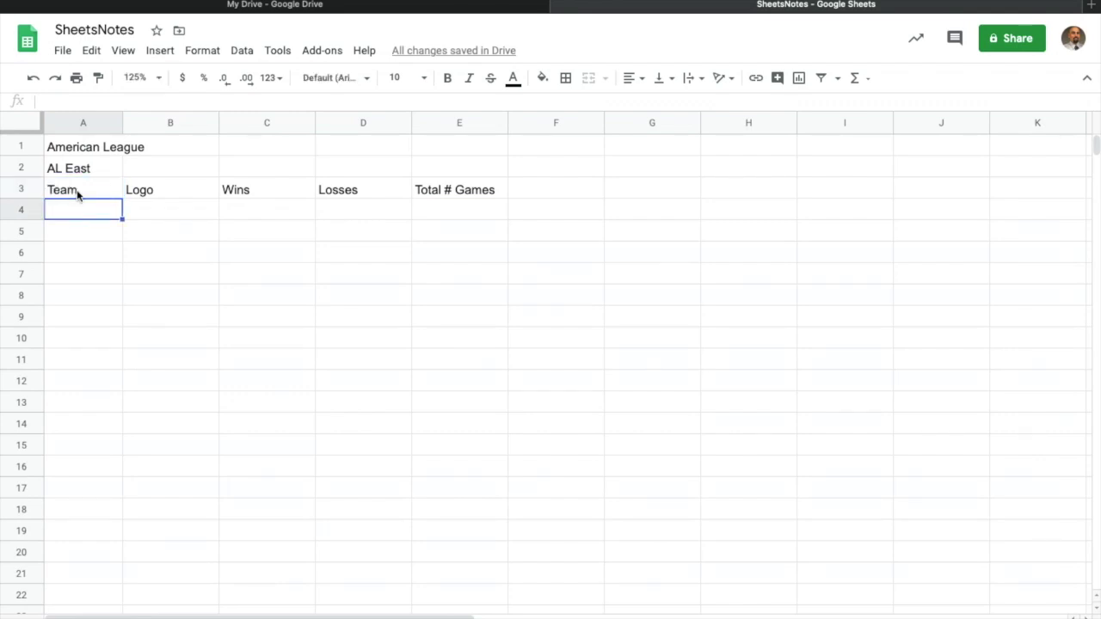
pyautogui.click(94, 148)
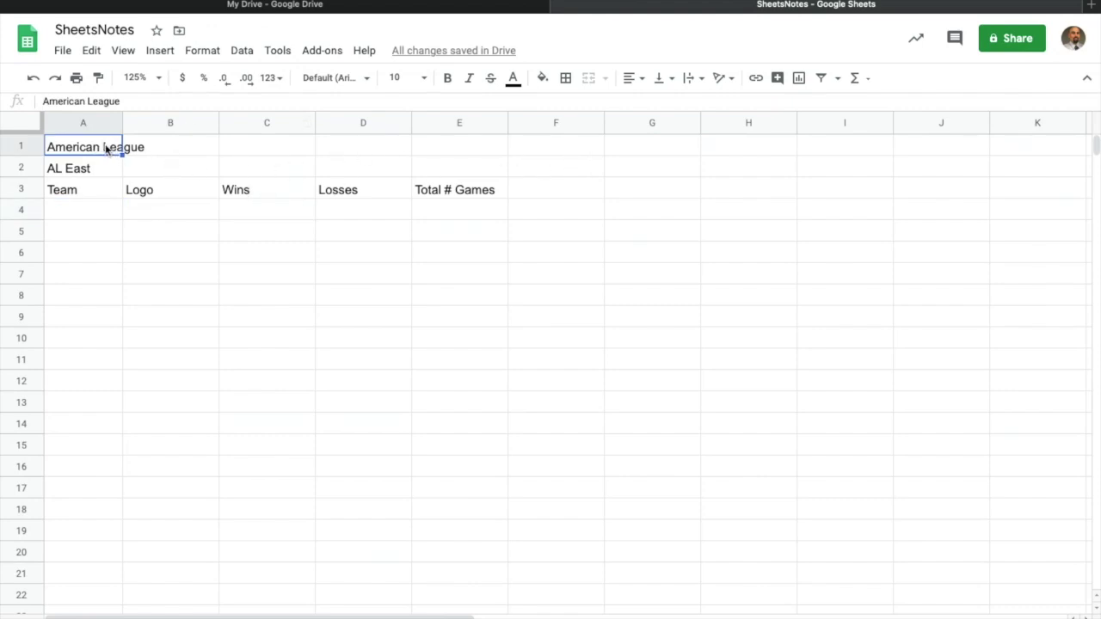
pyautogui.click(171, 150)
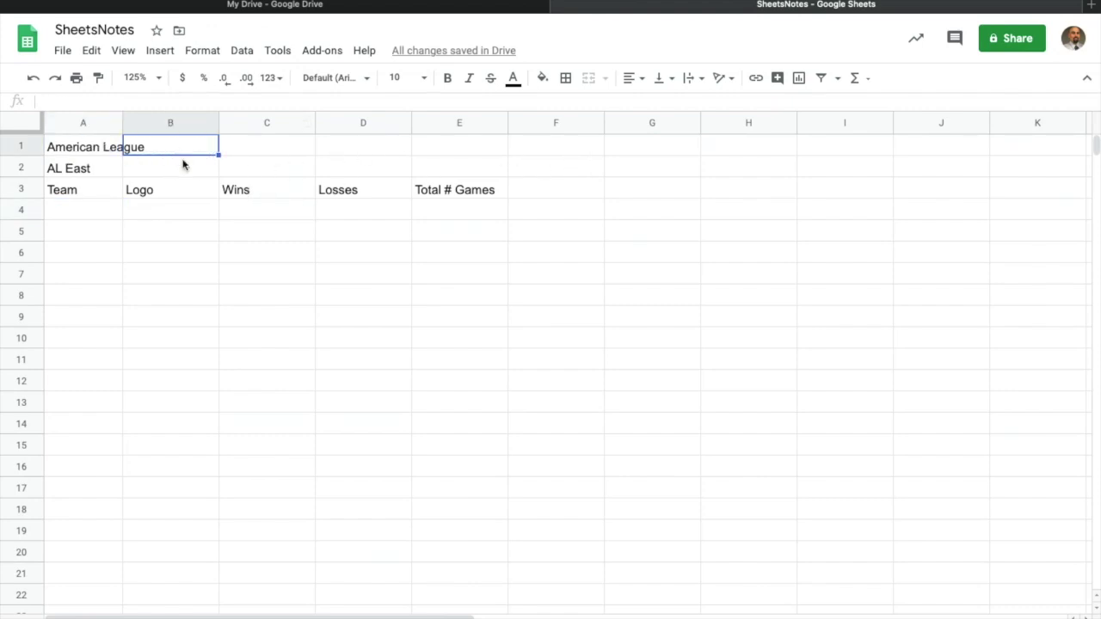
pyautogui.click(180, 166)
# Merge the range A1:E1 into a single cell for the "American League" title using Merge all
pyautogui.click(95, 148)
pyautogui.moveTo(94, 148); pyautogui.dragTo(493, 155)
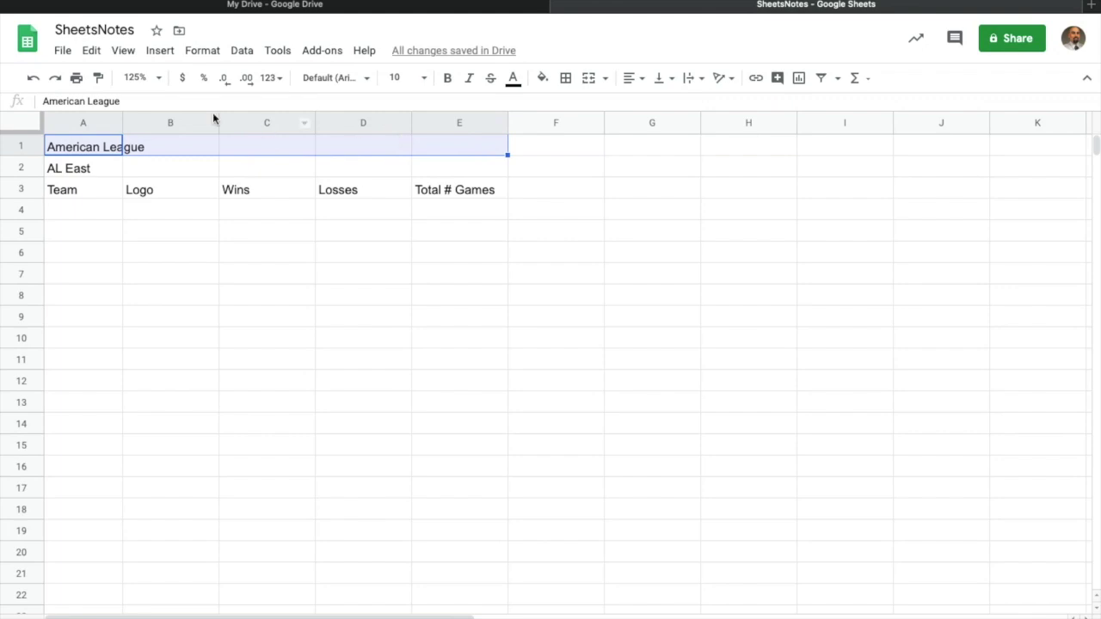
pyautogui.click(107, 190)
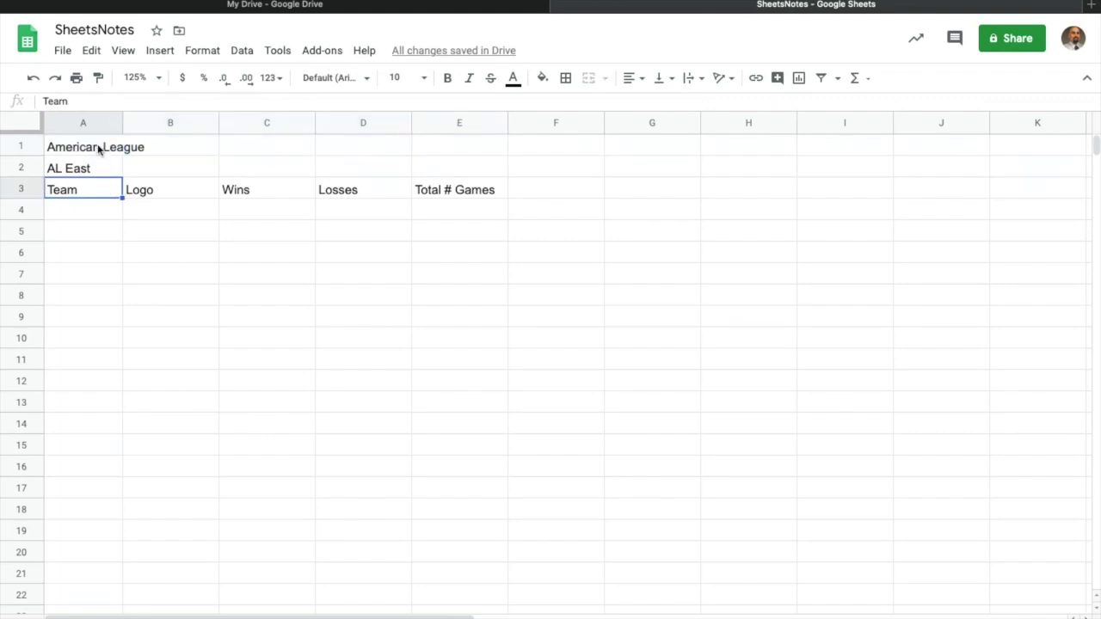
pyautogui.click(97, 148)
pyautogui.moveTo(96, 146); pyautogui.dragTo(486, 146)
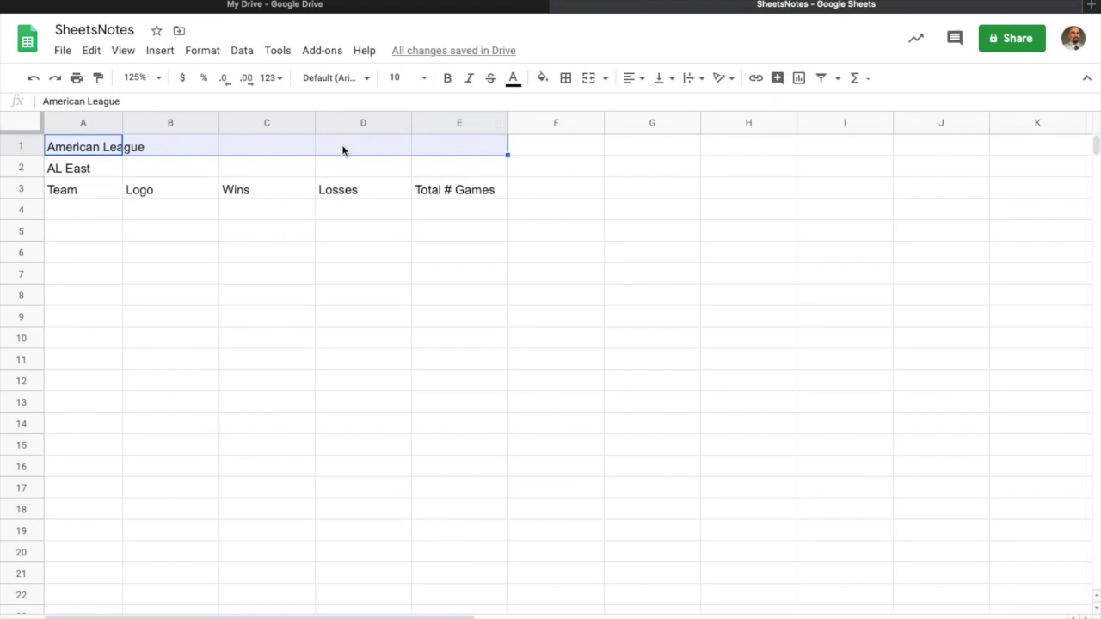
pyautogui.click(604, 79)
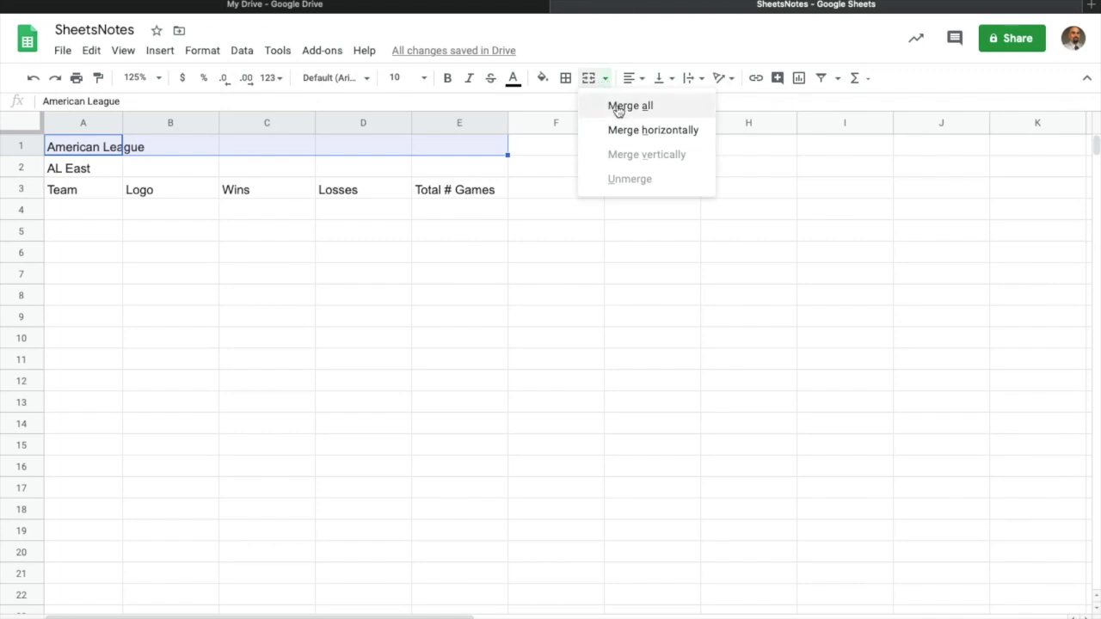
pyautogui.click(617, 108)
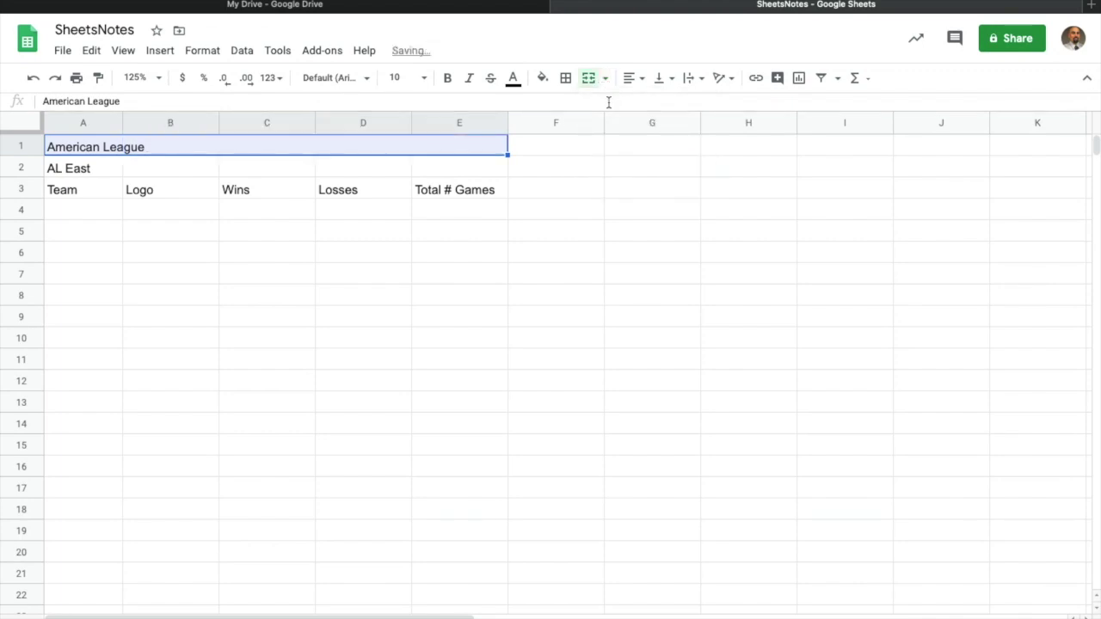
# Centre the "American League" title horizontally in its merged cell
pyautogui.click(626, 79)
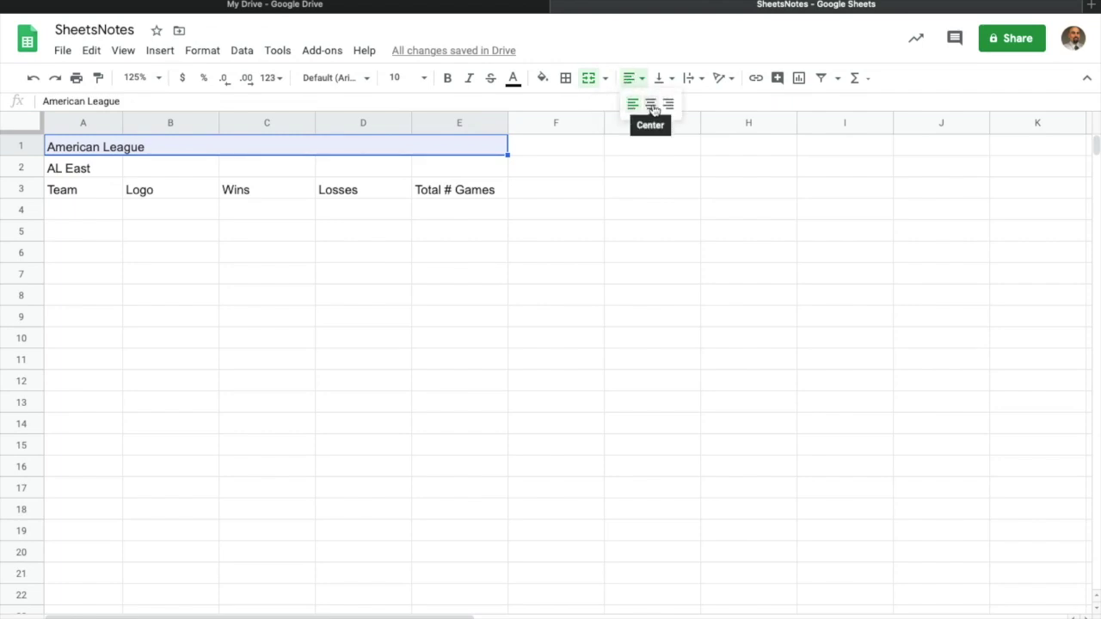
pyautogui.click(653, 105)
pyautogui.click(245, 301)
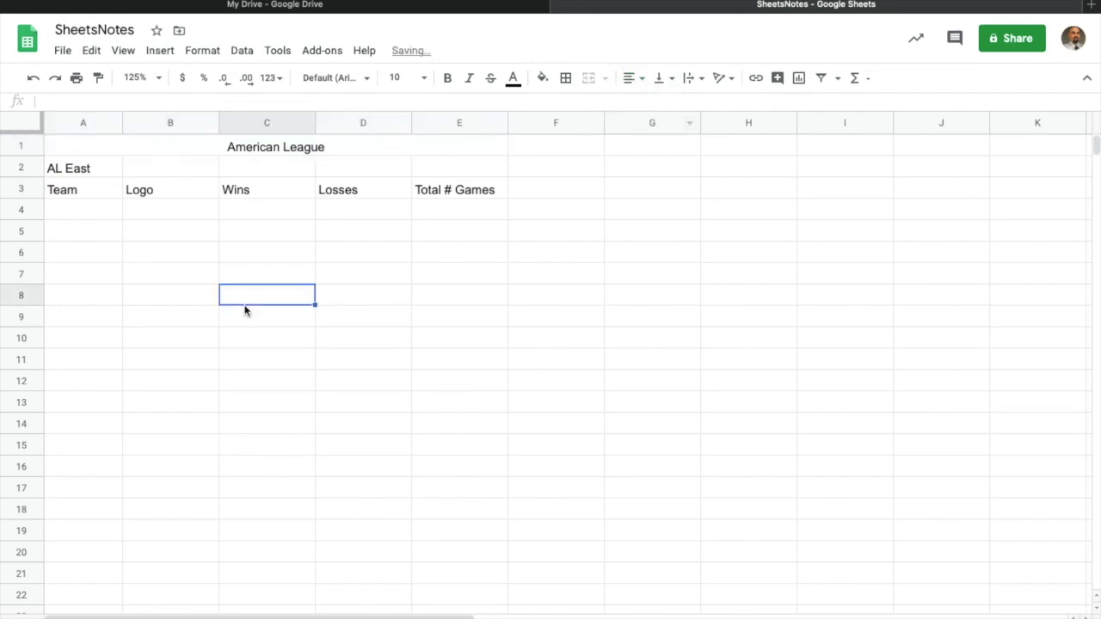
pyautogui.click(243, 145)
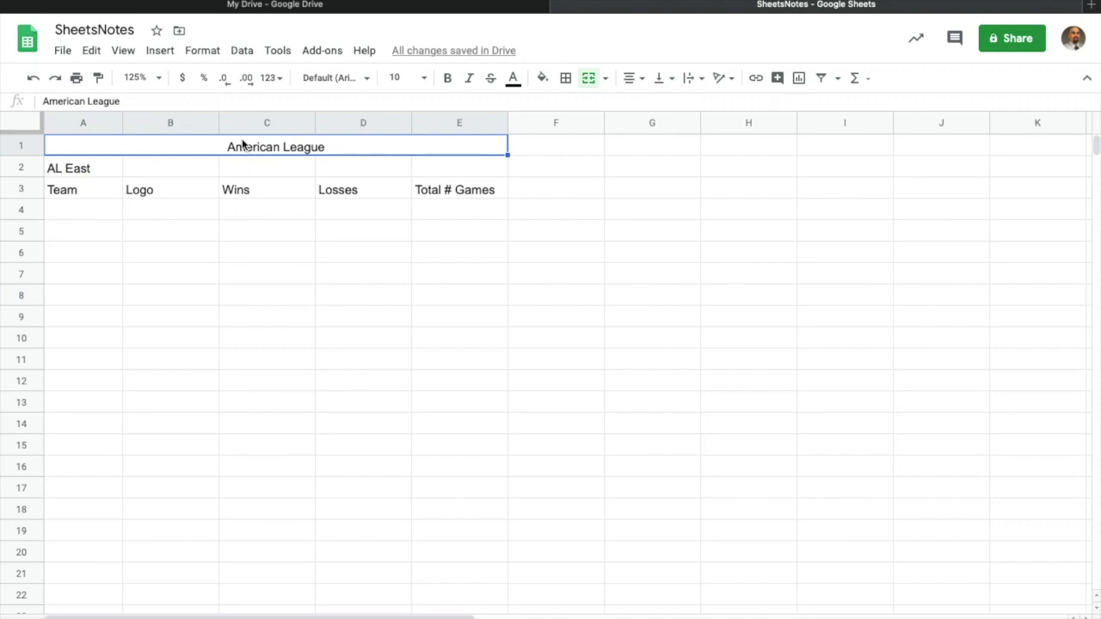
pyautogui.click(280, 230)
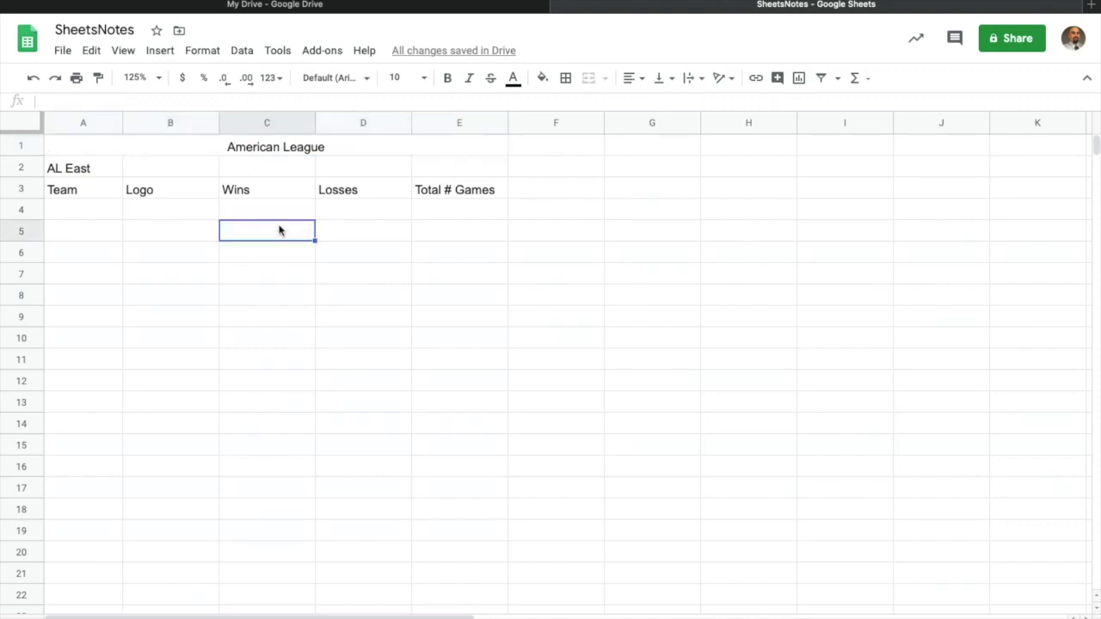
# Set the font size of the "American League" title to 24
pyautogui.click(276, 149)
pyautogui.click(425, 79)
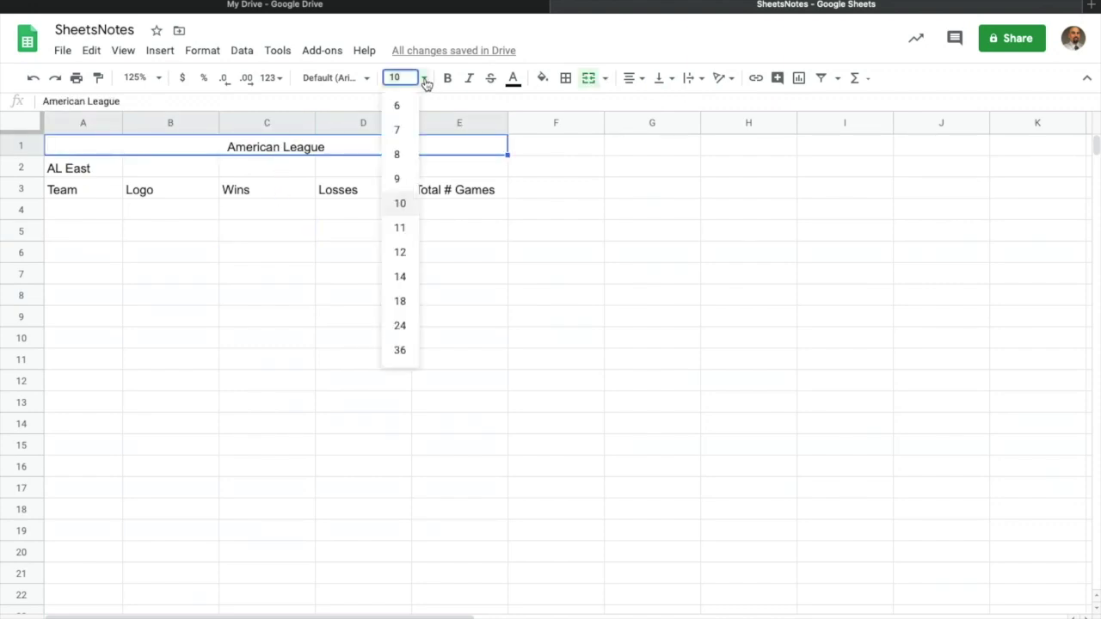
pyautogui.click(403, 326)
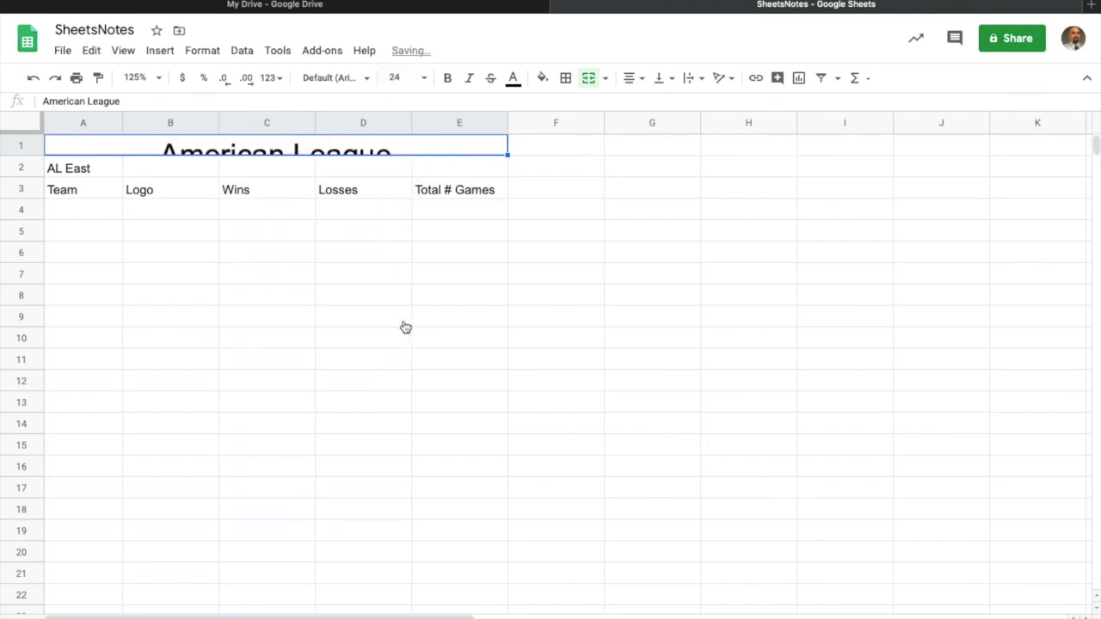
# Increase the height of row 1 to about double so the whole title text fits
pyautogui.click(255, 249)
pyautogui.click(86, 147)
pyautogui.click(208, 258)
pyautogui.click(138, 152)
pyautogui.moveTo(27, 155); pyautogui.dragTo(26, 177)
pyautogui.click(119, 234)
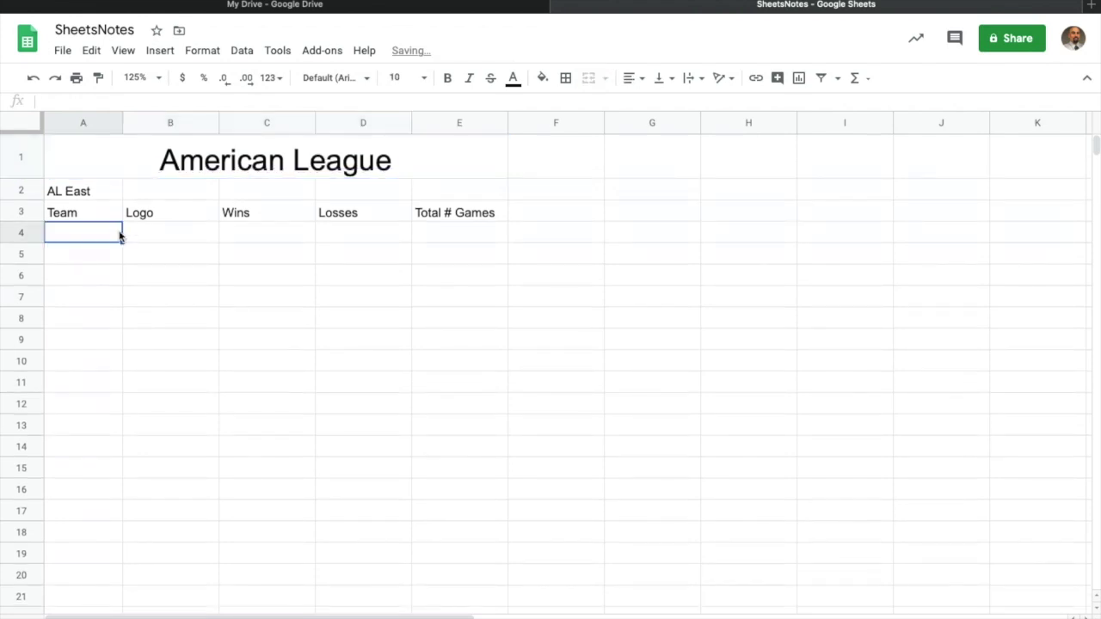
# Merge the range A2:E2 and centre the "AL East" subtitle horizontally across it
pyautogui.click(104, 195)
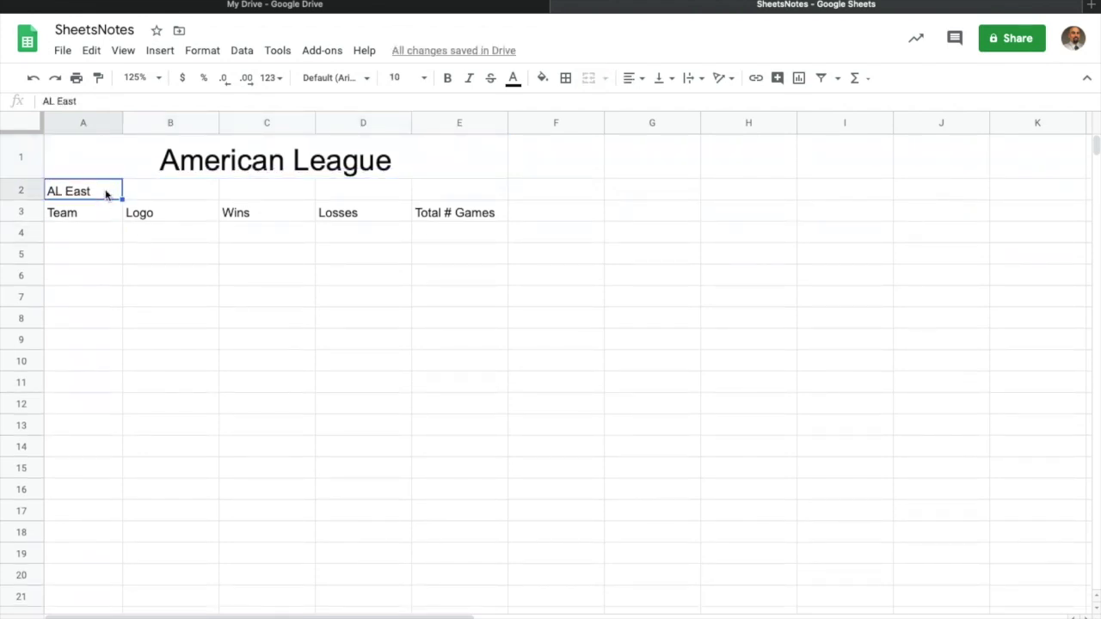
pyautogui.moveTo(106, 195); pyautogui.dragTo(456, 199)
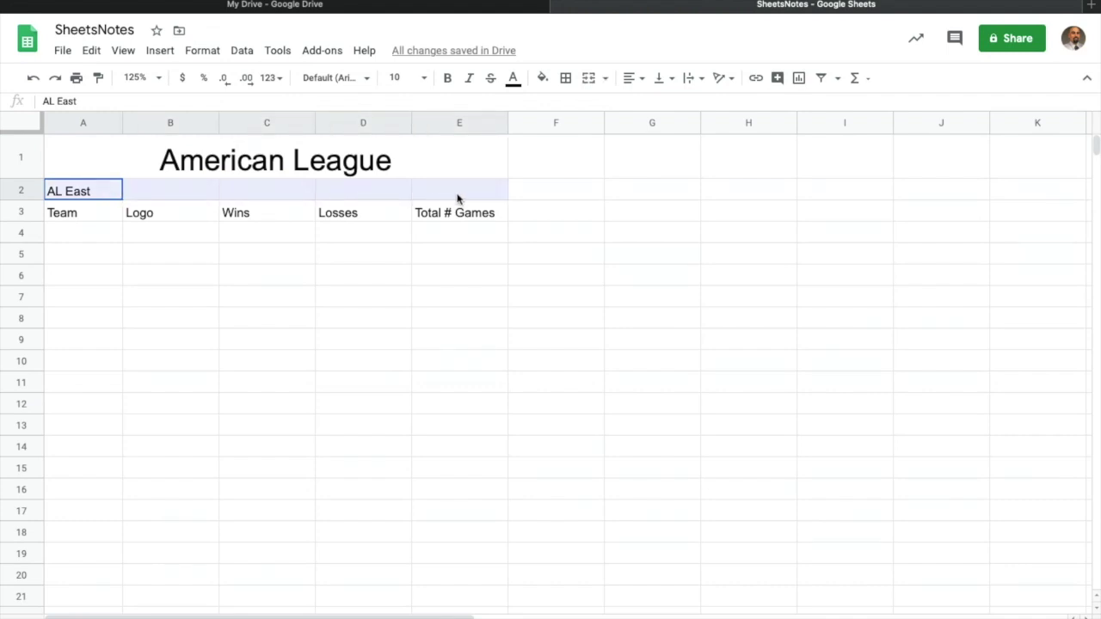
pyautogui.click(589, 78)
pyautogui.click(632, 78)
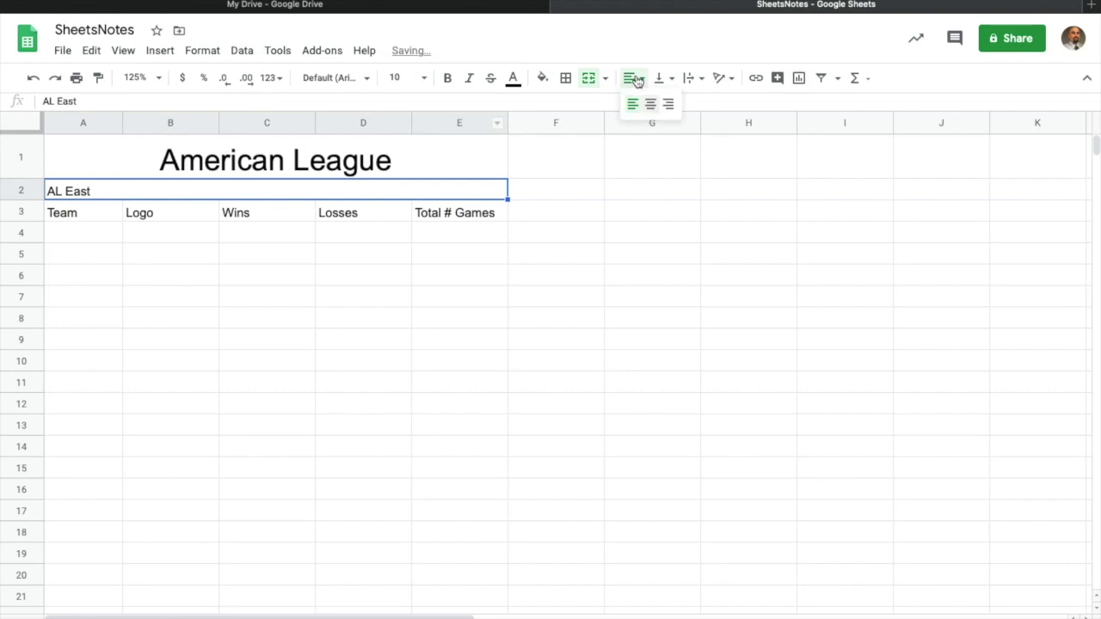
pyautogui.click(651, 105)
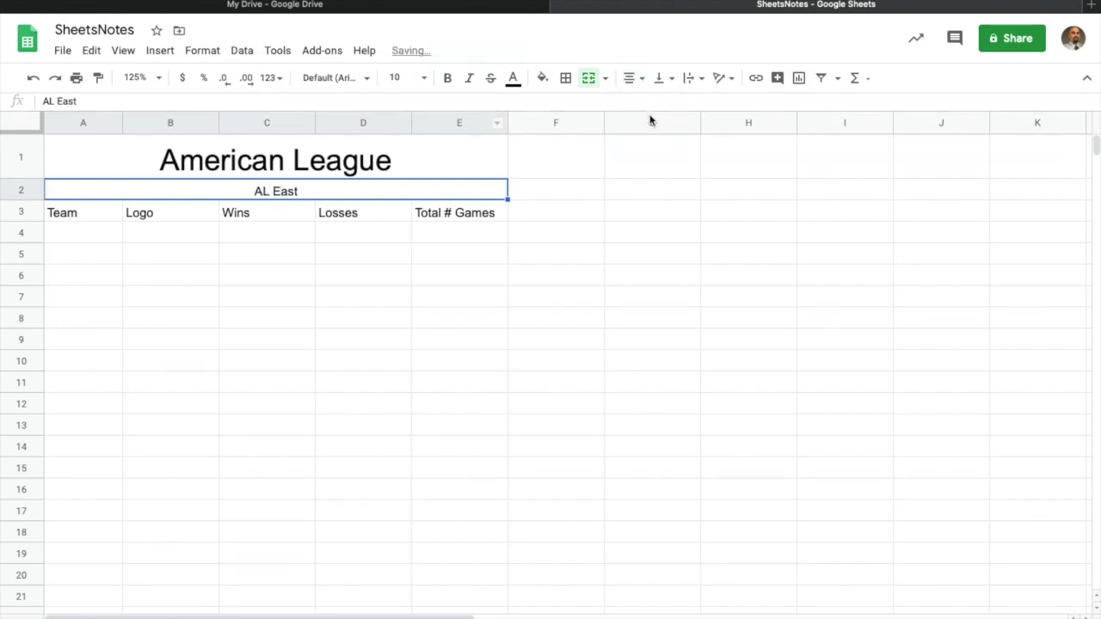
# Set the "AL East" font size to 18 and make row 2 tall enough to fit it
pyautogui.click(423, 78)
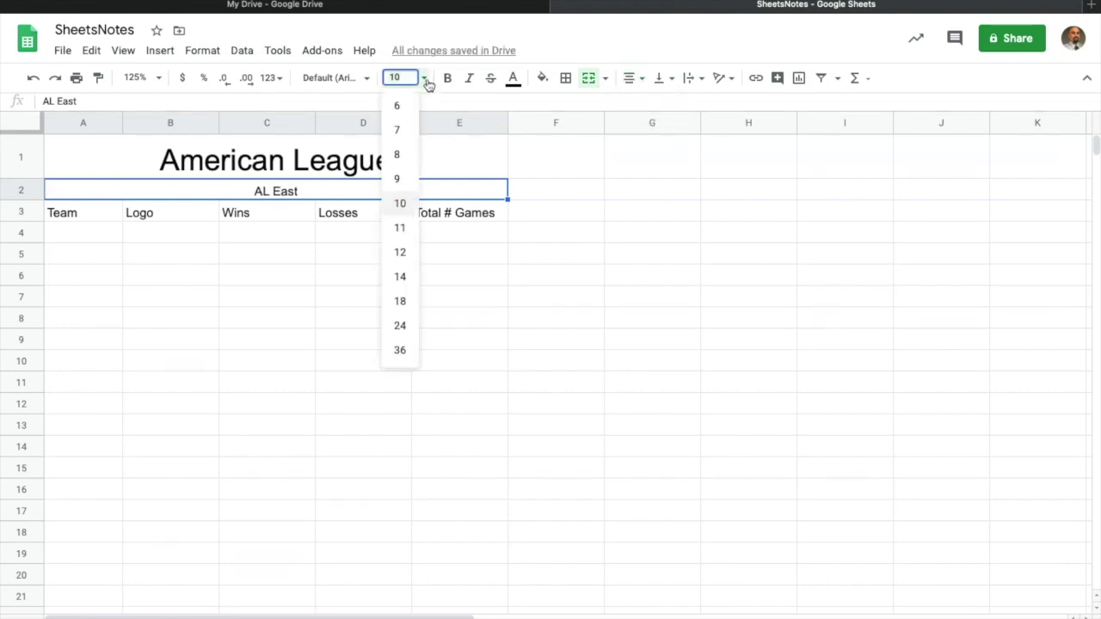
pyautogui.click(400, 302)
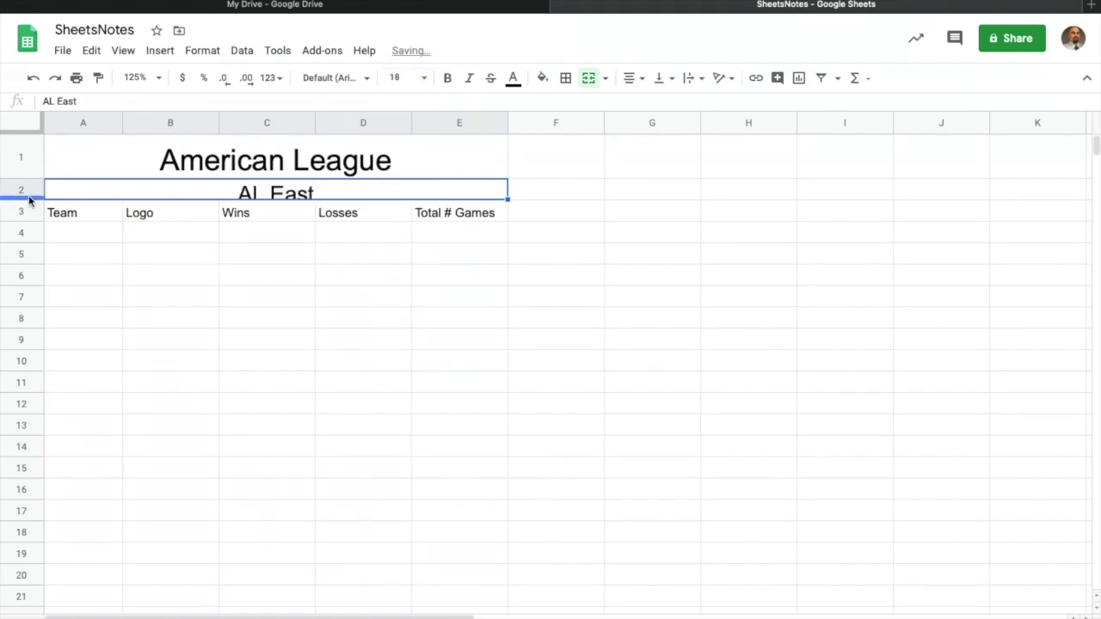
pyautogui.moveTo(23, 200); pyautogui.dragTo(23, 208)
pyautogui.click(251, 323)
# Fill row 4 with New York, Yankees, 103 wins and 59 losses
pyautogui.click(94, 229)
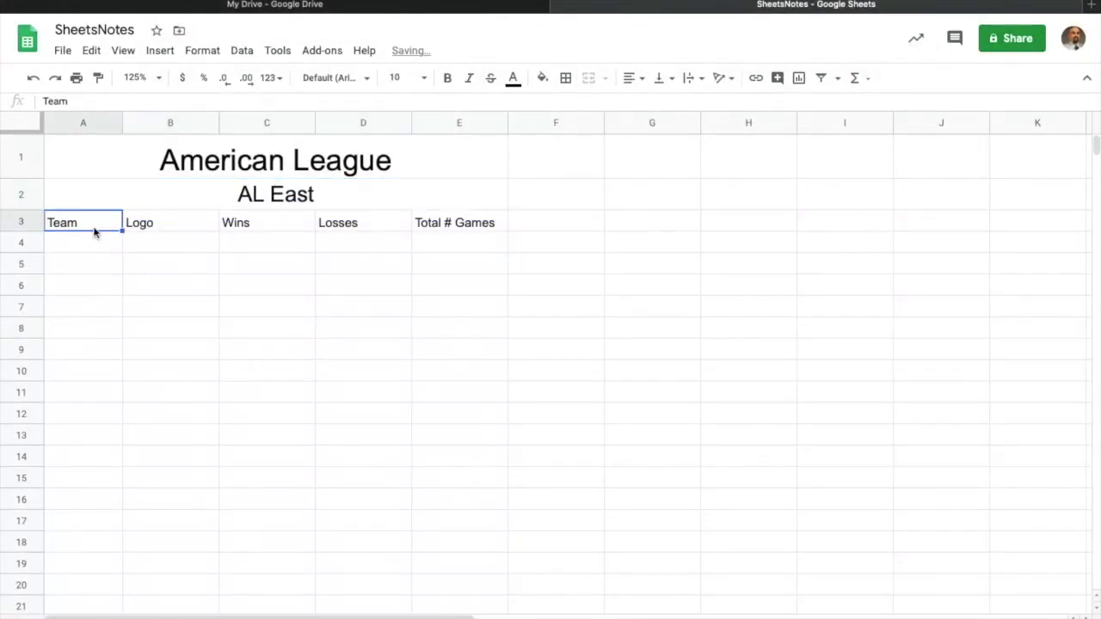
pyautogui.click(94, 243)
pyautogui.write('New York')
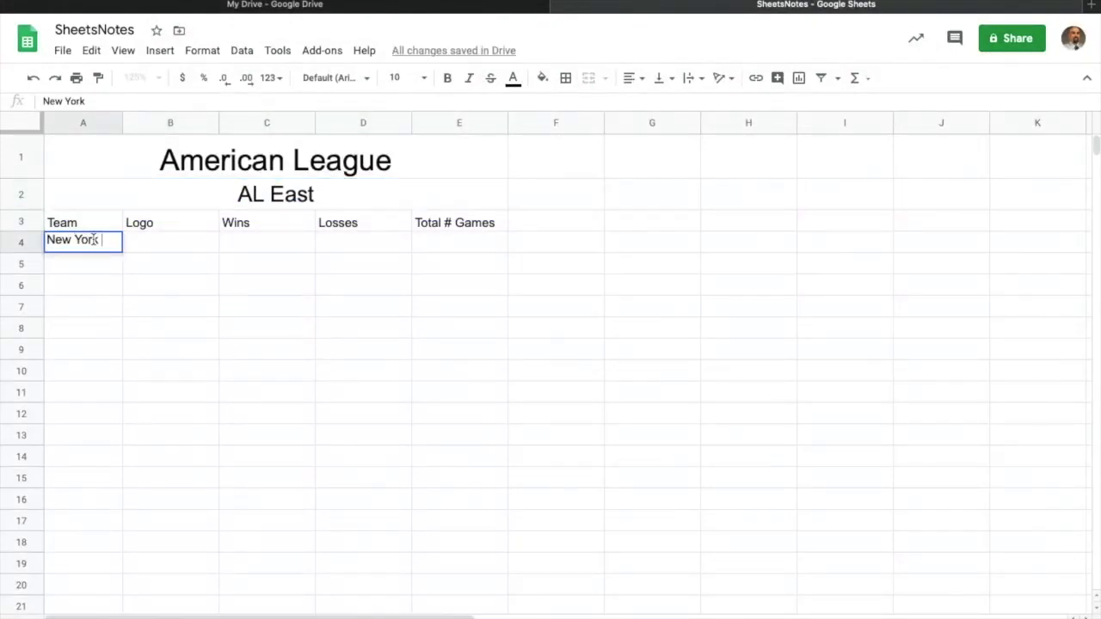
pyautogui.press('Tab')
pyautogui.write('Yankees')
pyautogui.press('Tab')
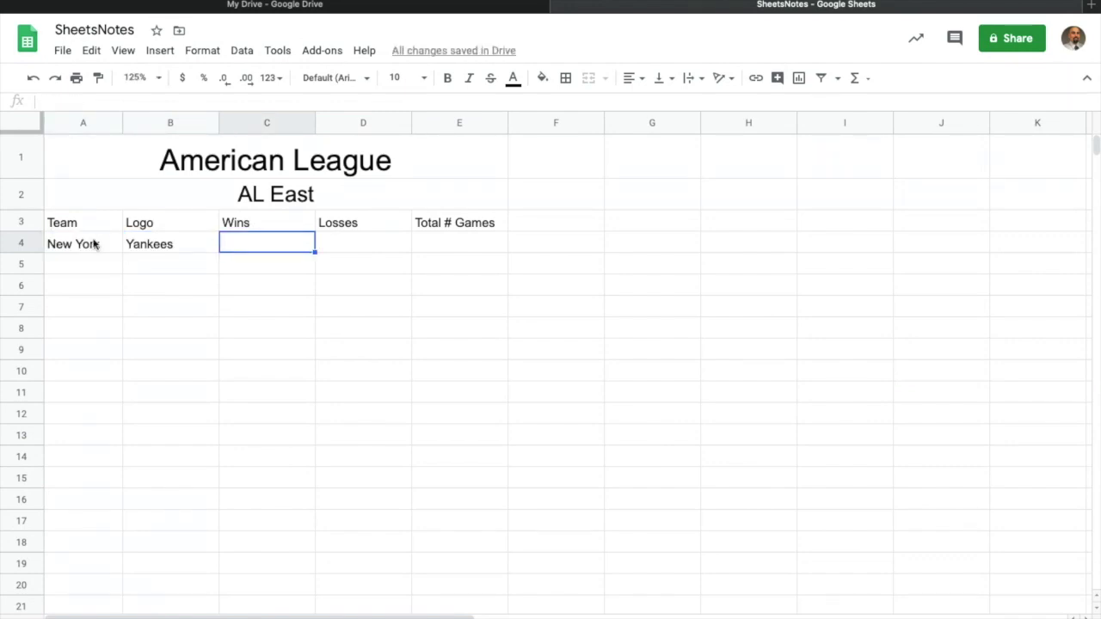
pyautogui.write('103')
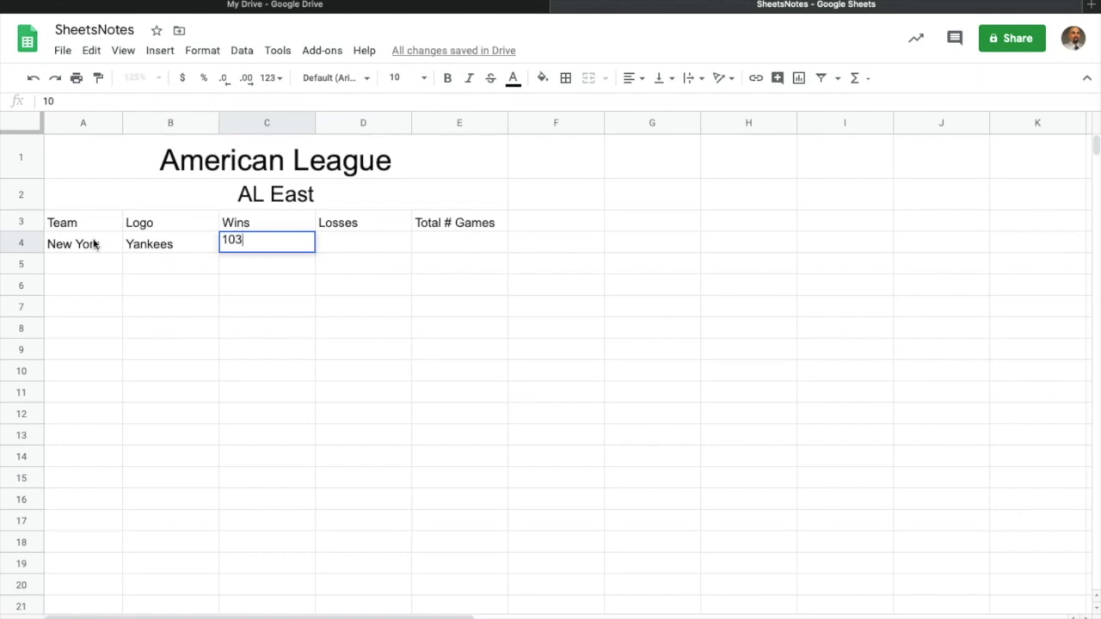
pyautogui.press('Tab')
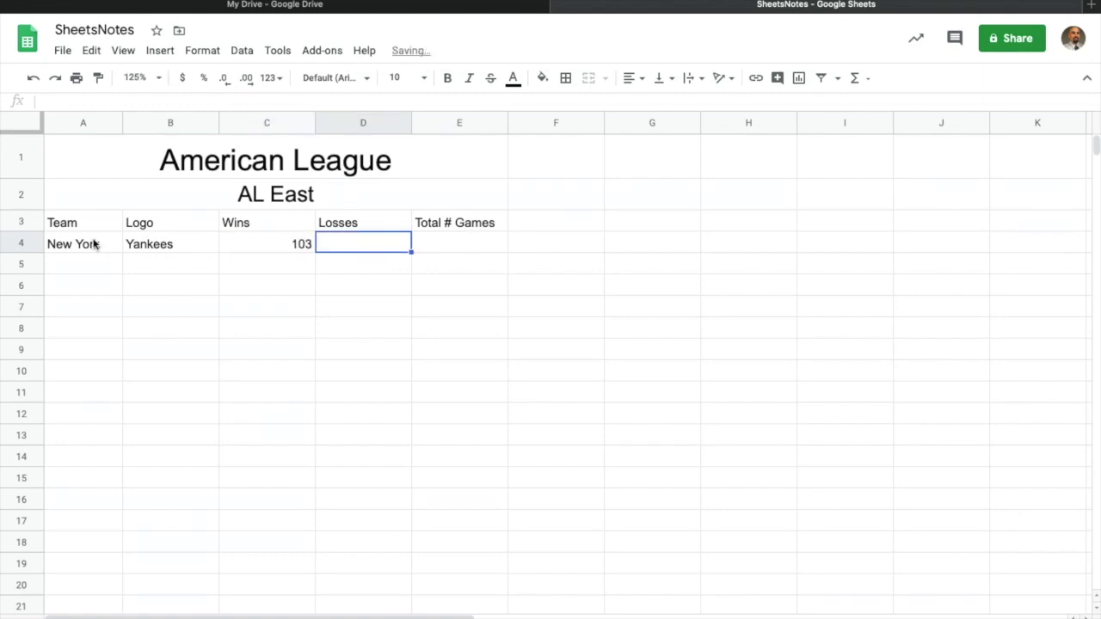
pyautogui.write('59')
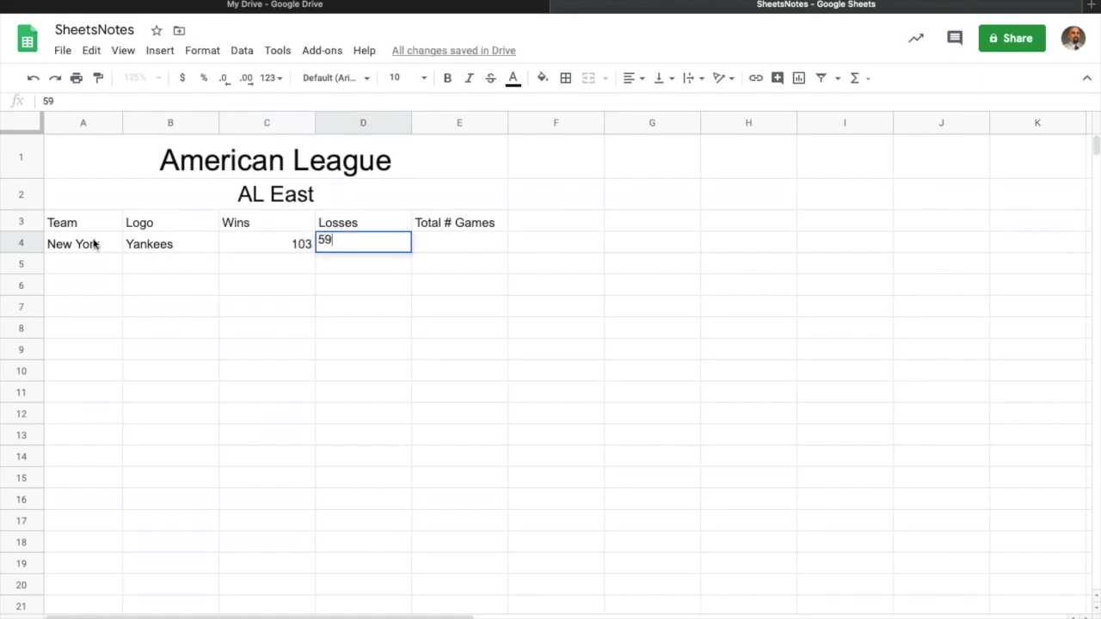
pyautogui.press('Return')
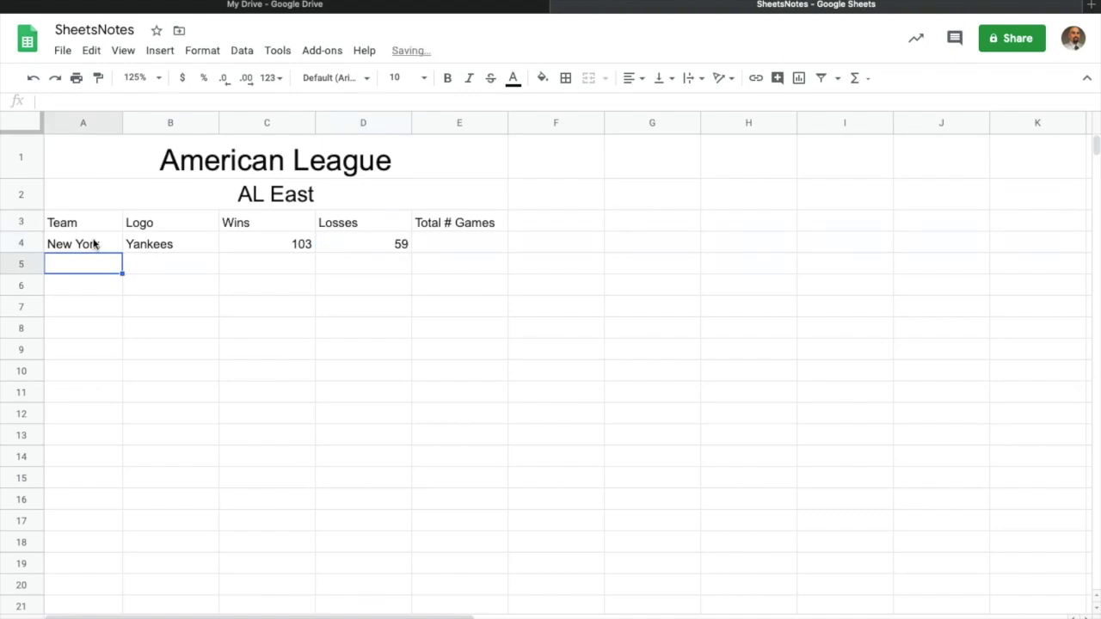
# Fill row 5 with Tampa Bay, Rays, 96 wins and 66 losses
pyautogui.write('Tampa Bay')
pyautogui.press('Tab')
pyautogui.write('Rays')
pyautogui.press('Tab')
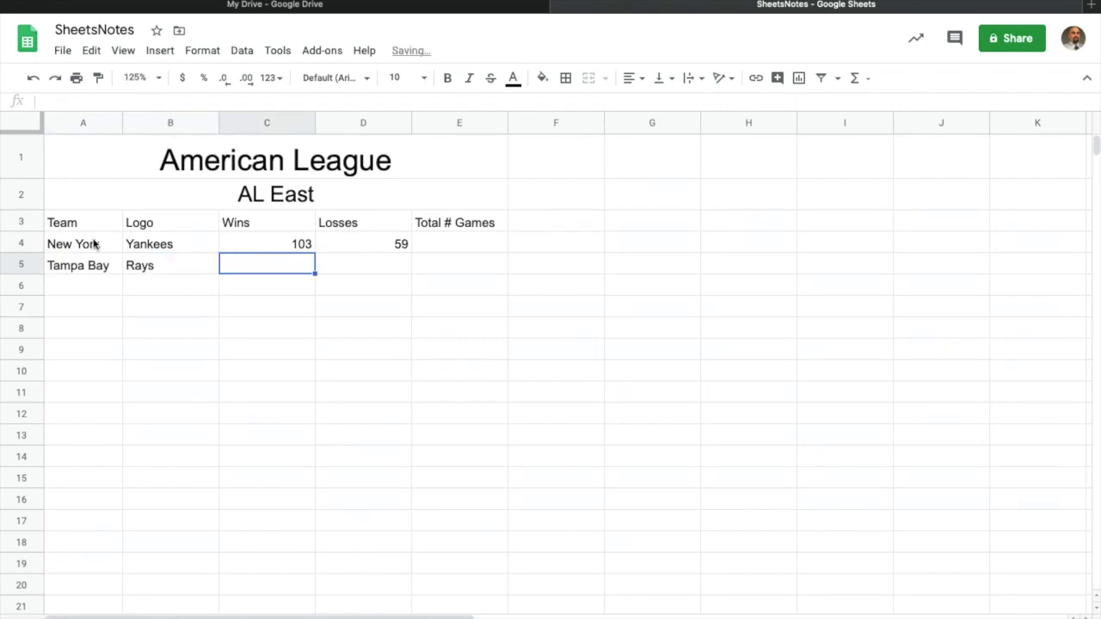
pyautogui.write('96')
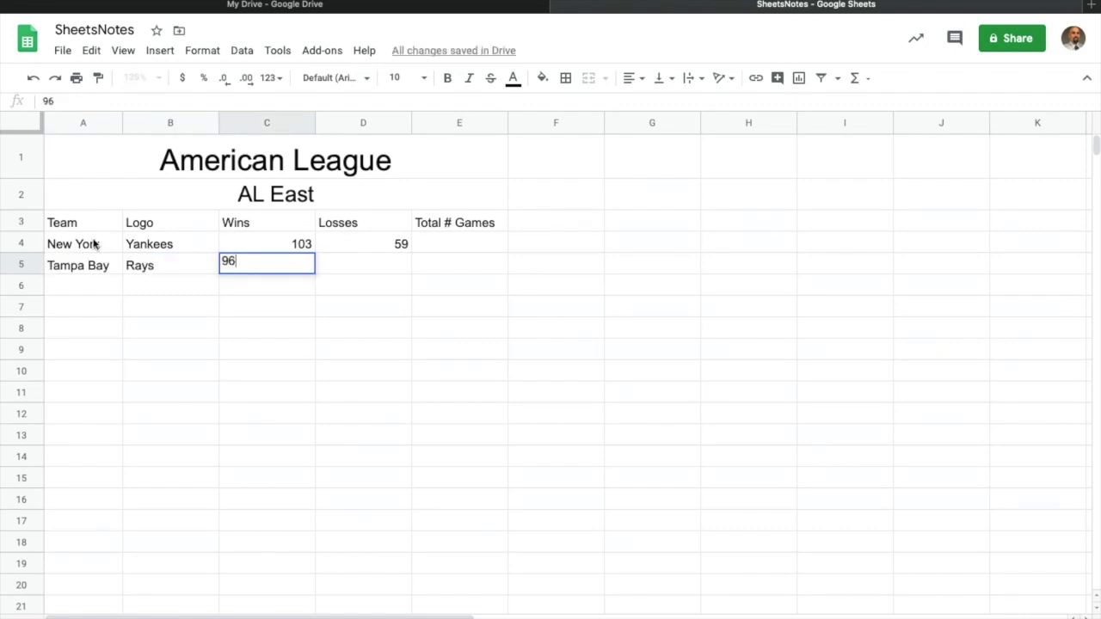
pyautogui.press('Tab')
pyautogui.write('66')
pyautogui.press('Tab')
# Enter "Boston Red Sox" in the Team column of row 6
pyautogui.click(70, 289)
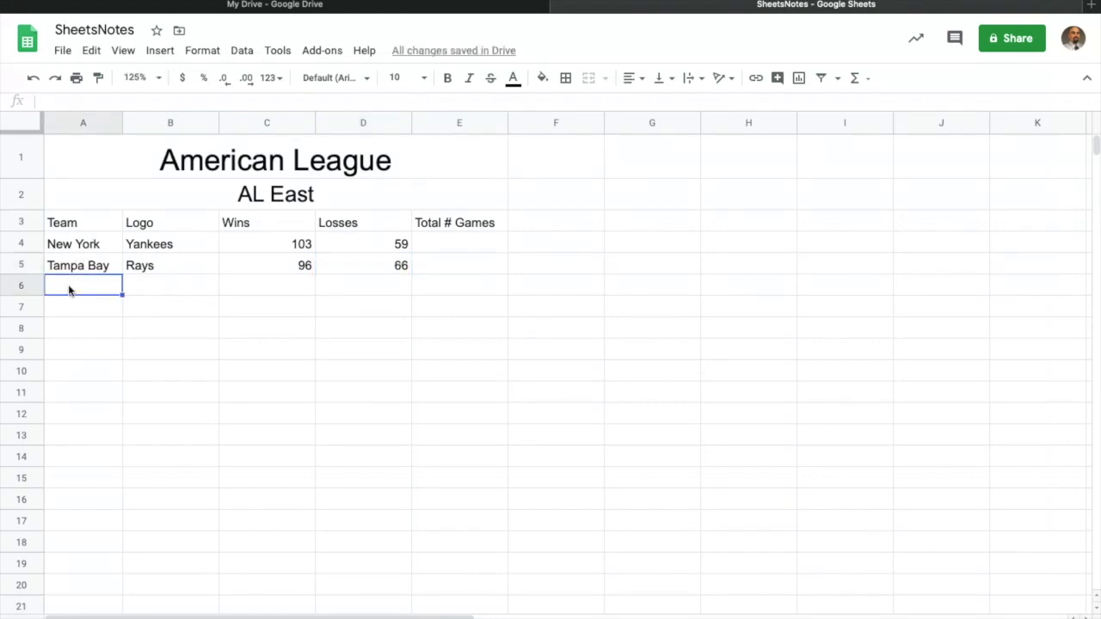
pyautogui.write('Boston Red Sox')
pyautogui.press('Tab')
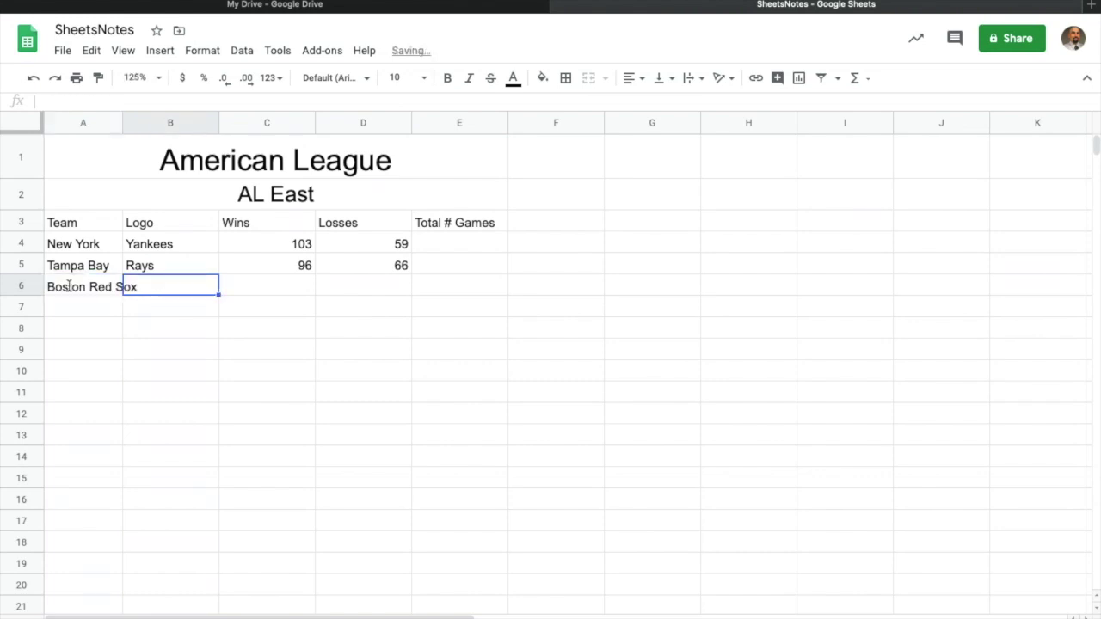
# Shorten the team entry in A6 to "Boston", removing the team nickname
pyautogui.click(69, 287)
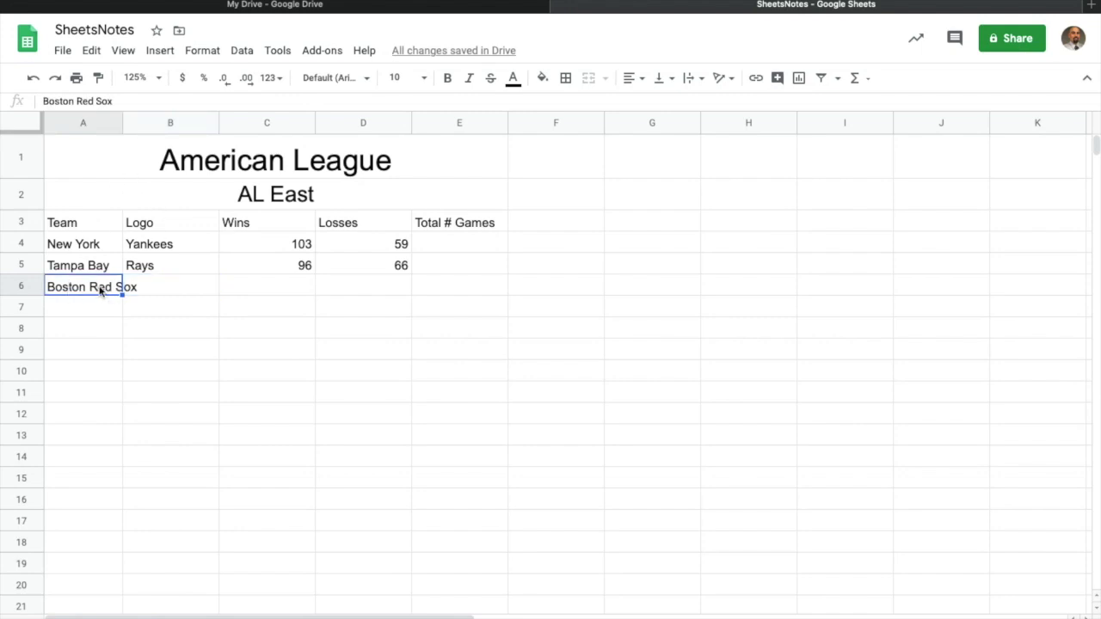
pyautogui.click(129, 101)
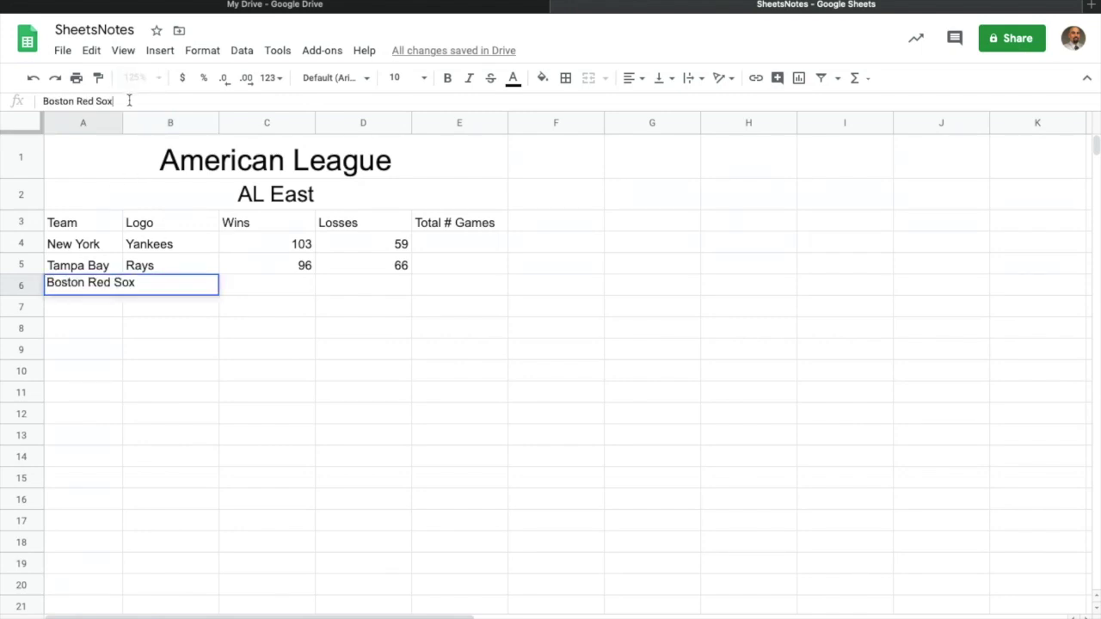
pyautogui.press('BackSpace')
pyautogui.press('BackSpace')
pyautogui.press('BackSpace')
pyautogui.press('BackSpace')
pyautogui.press('BackSpace')
pyautogui.press('BackSpace')
pyautogui.press('BackSpace')
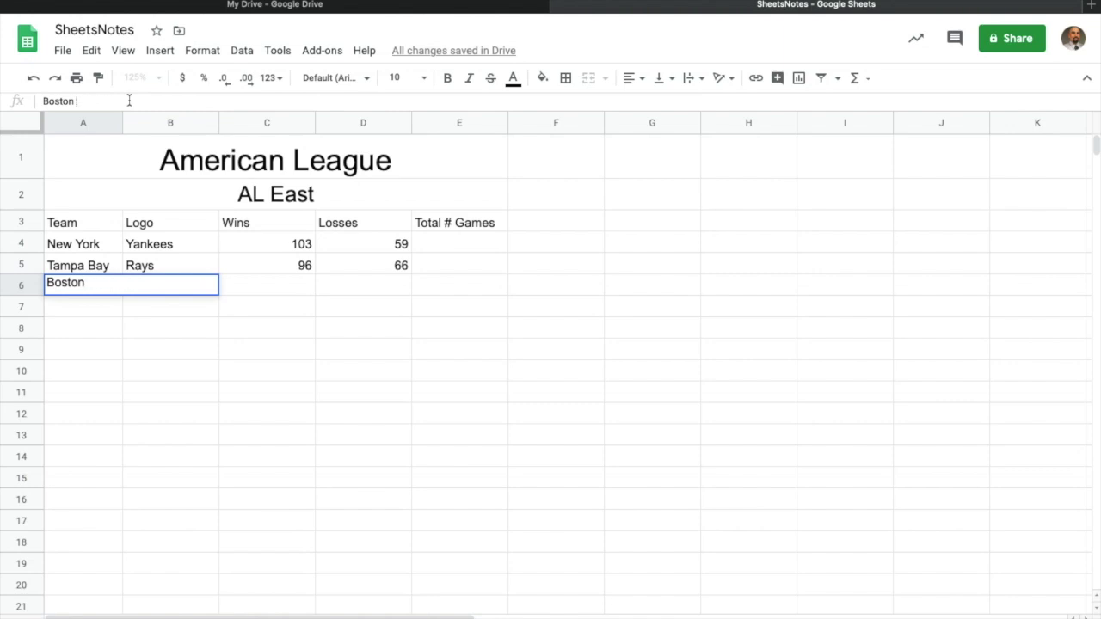
pyautogui.press('Return')
# Enter "Red Sox" in the Logo column for Boston and make sure it is spelled correctly
pyautogui.click(151, 289)
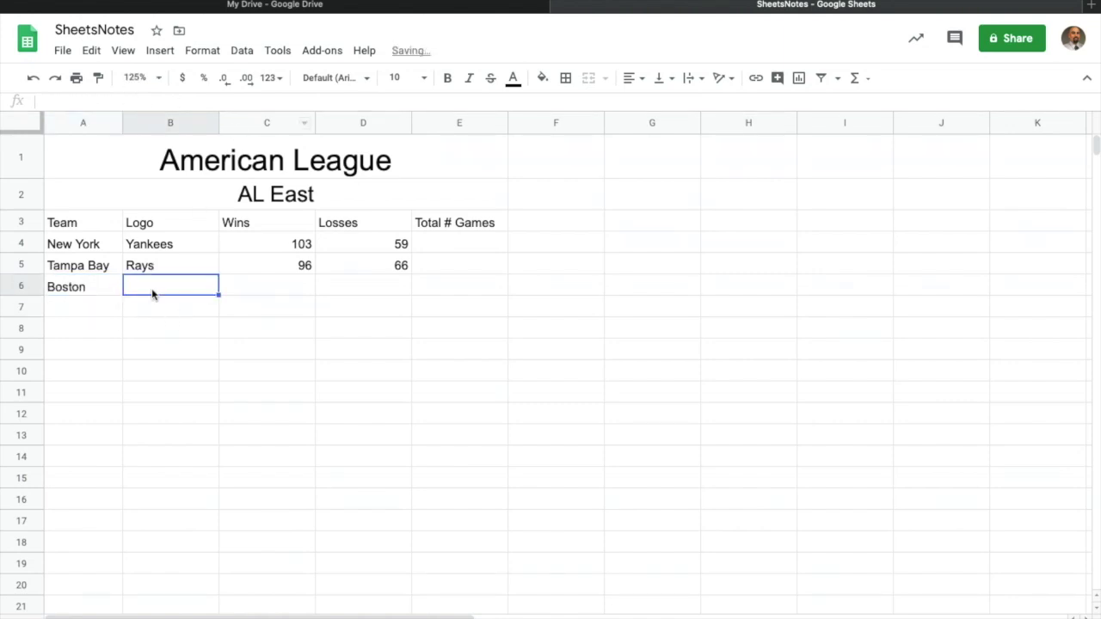
pyautogui.write('Red Soz')
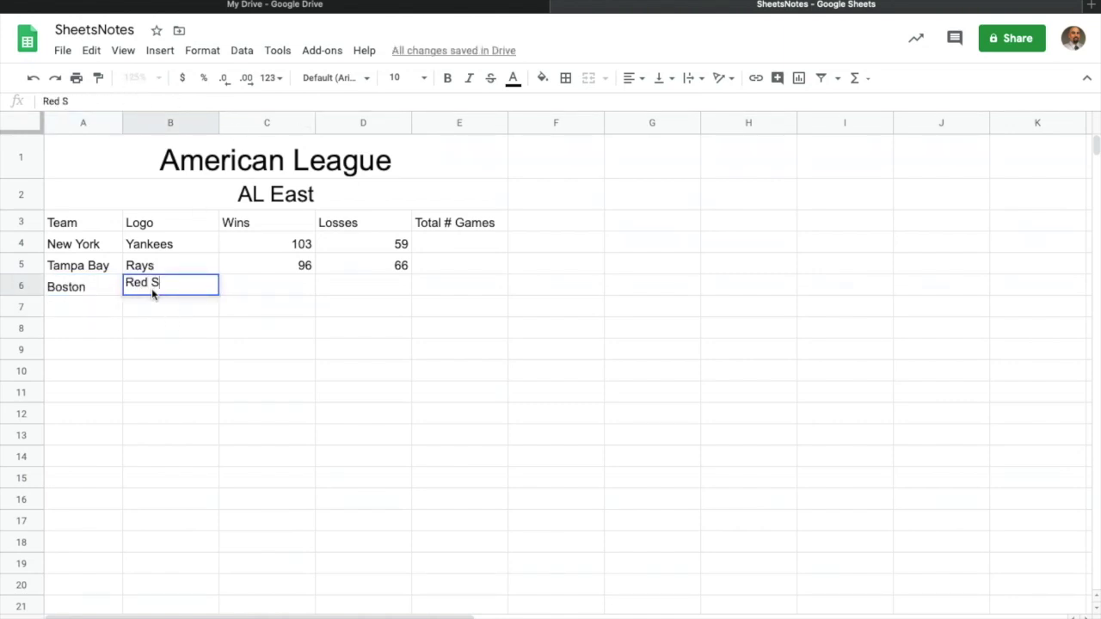
pyautogui.press('Tab')
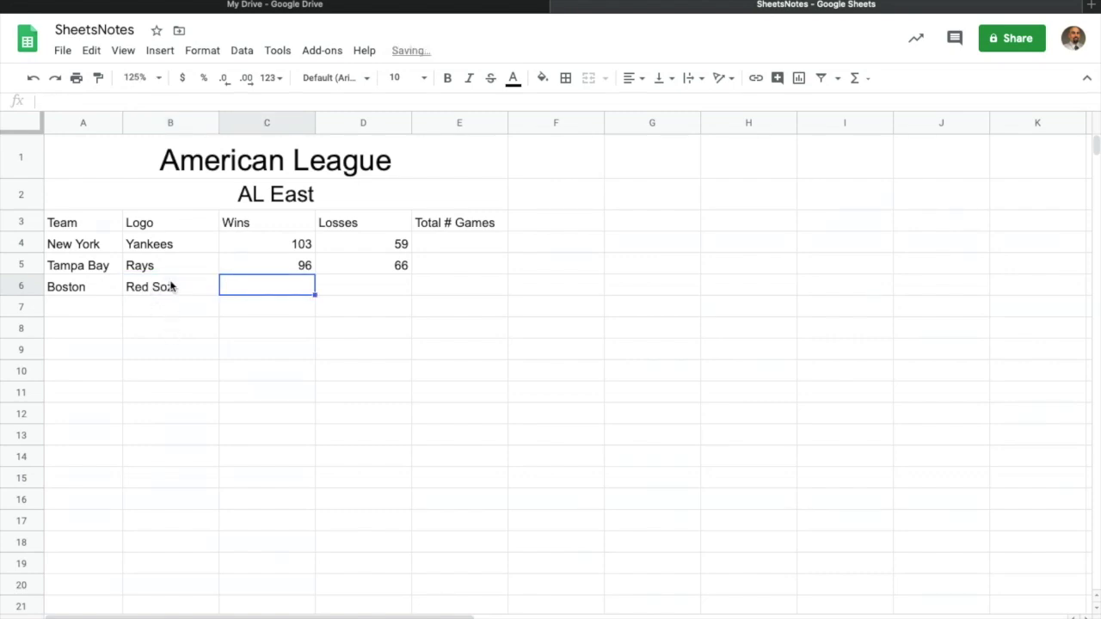
pyautogui.click(172, 289)
pyautogui.click(86, 101)
pyautogui.press('BackSpace')
pyautogui.write('x')
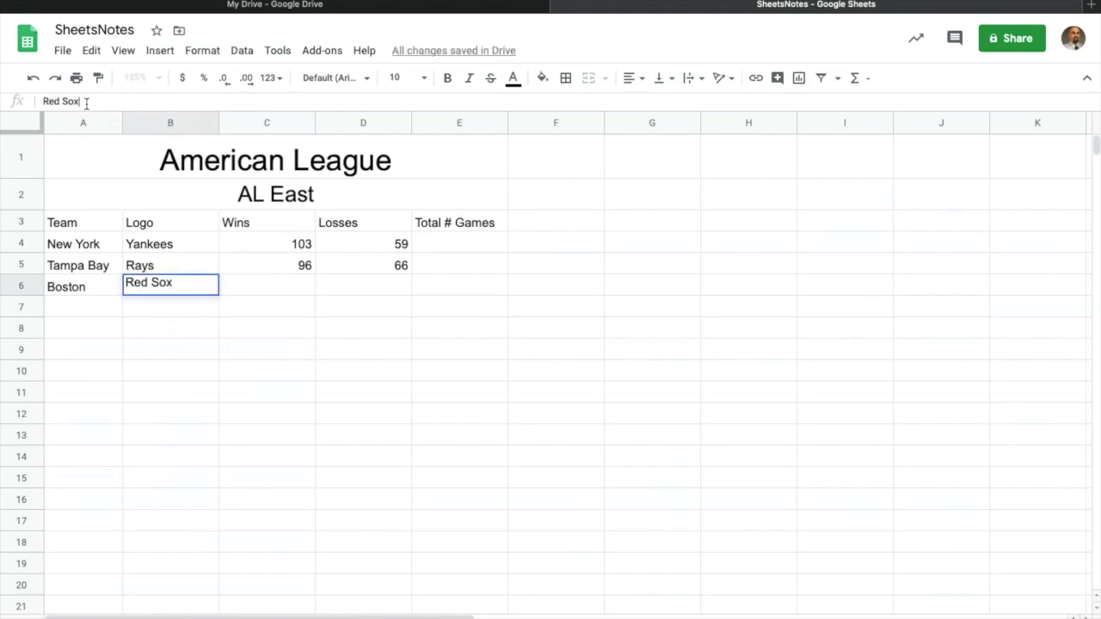
pyautogui.press('Return')
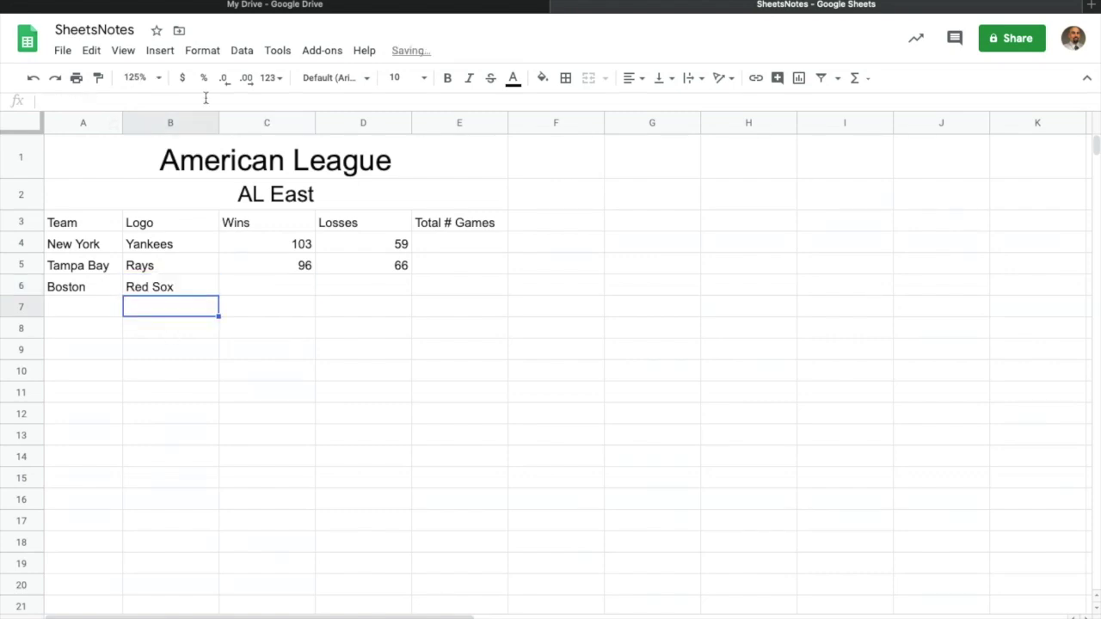
# Enter 84 wins and 78 losses for Boston in row 6
pyautogui.click(292, 295)
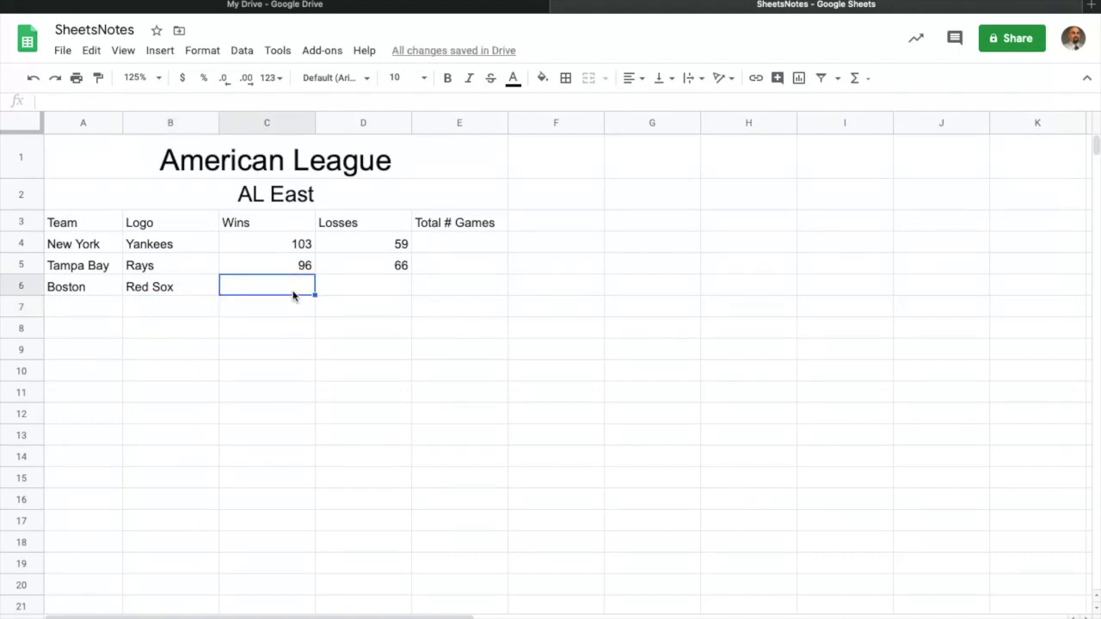
pyautogui.write('84')
pyautogui.press('Tab')
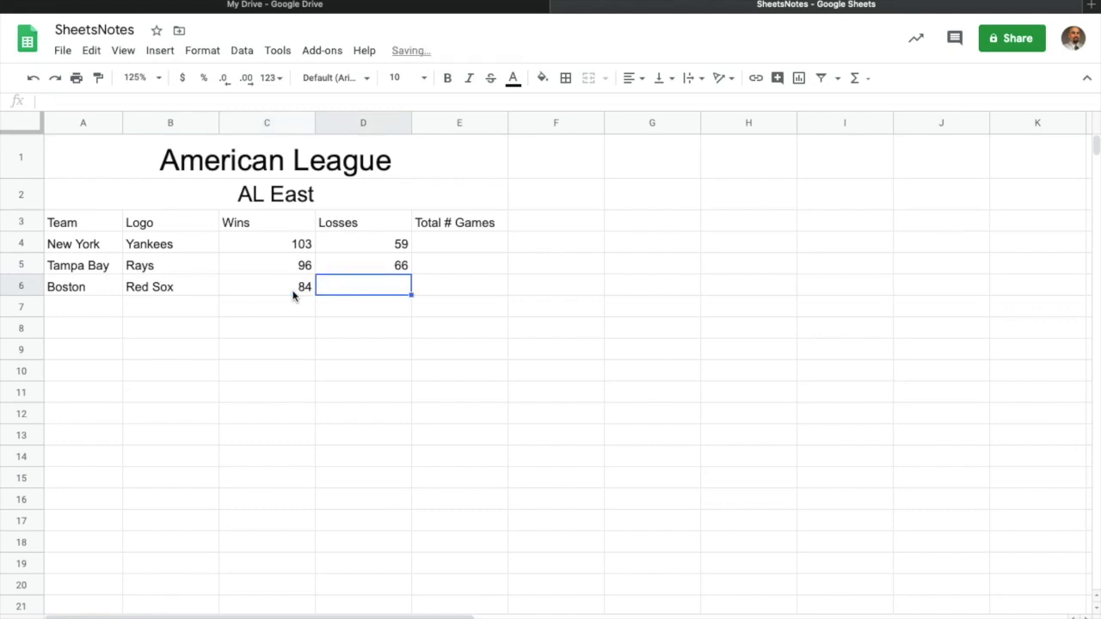
pyautogui.write('78')
pyautogui.press('Return')
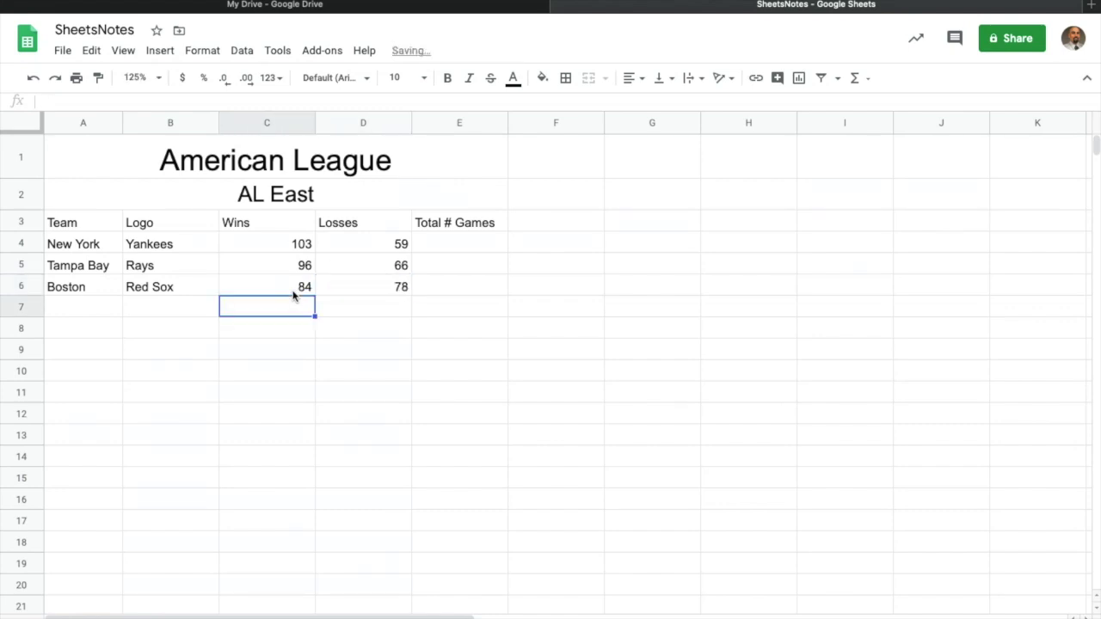
# Fill row 7 with Toronto, Blue Jays, 54 wins and 108 losses
pyautogui.press('Left')
pyautogui.press('Left')
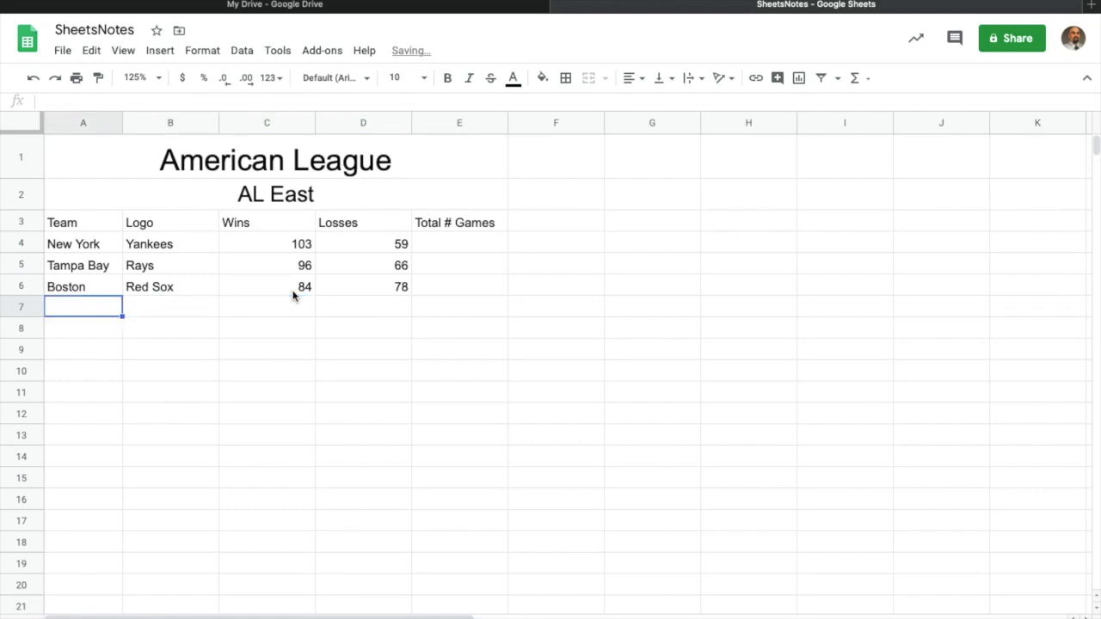
pyautogui.write('T')
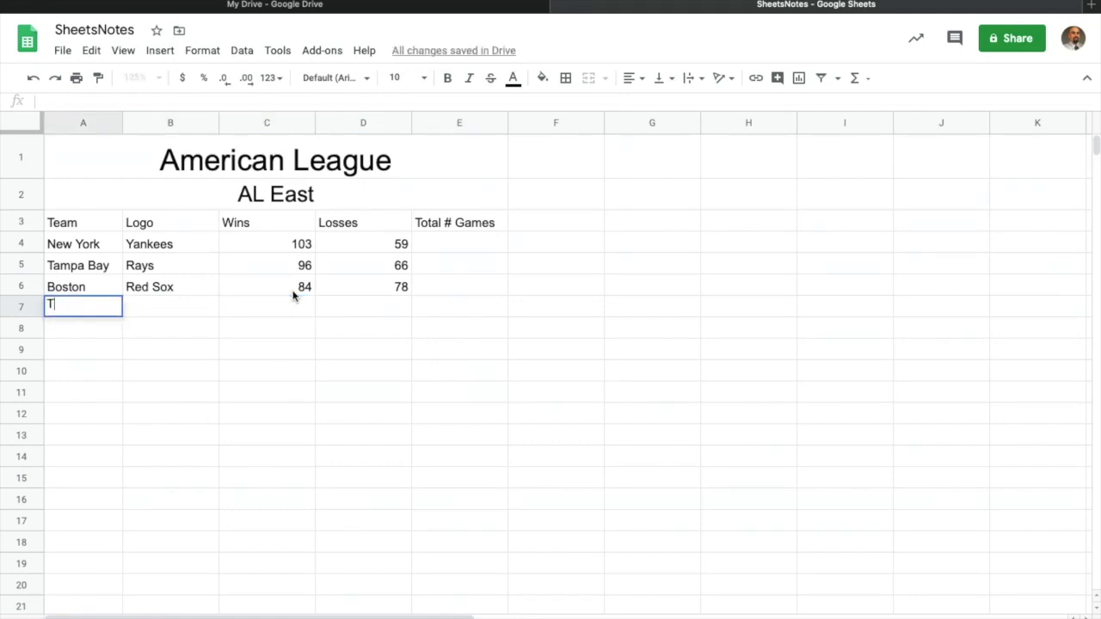
pyautogui.write('oronto')
pyautogui.press('Tab')
pyautogui.write('Blue Jays')
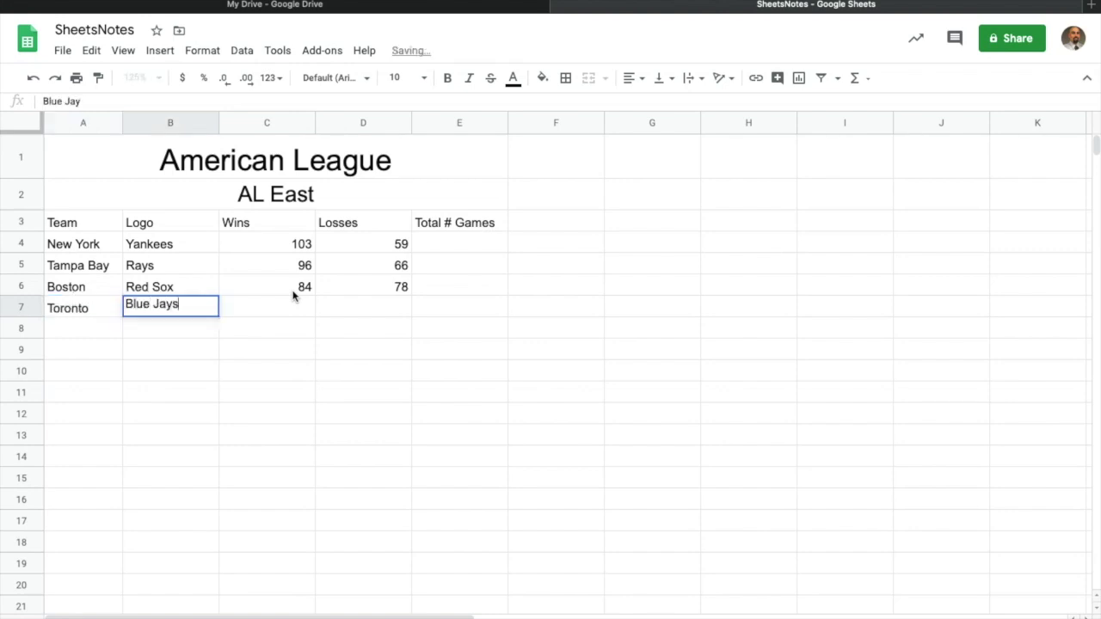
pyautogui.press('Tab')
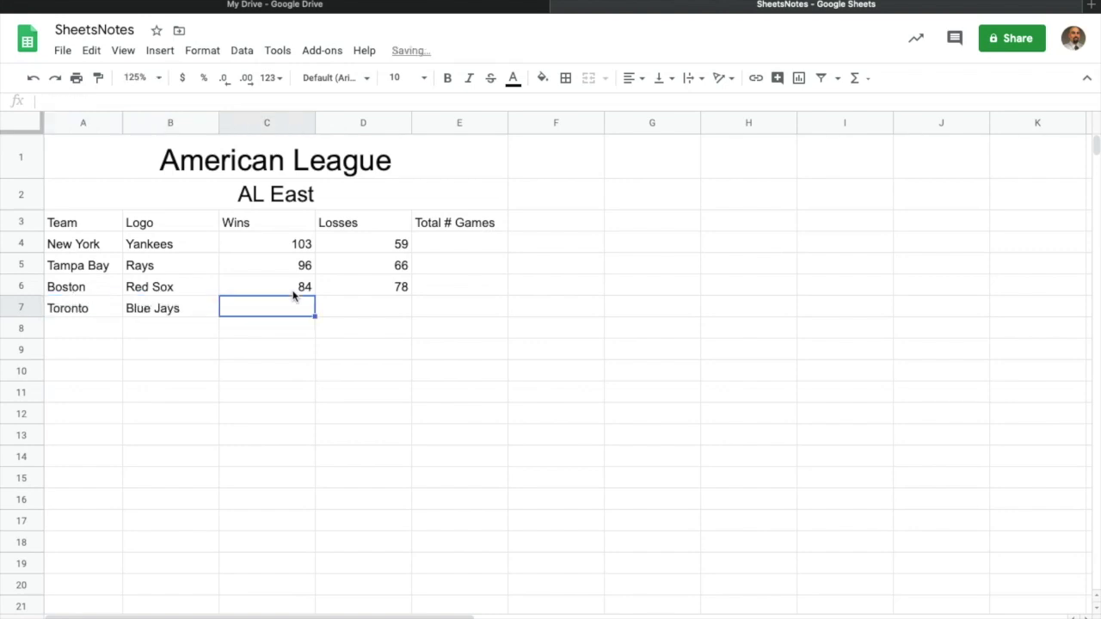
pyautogui.write('54')
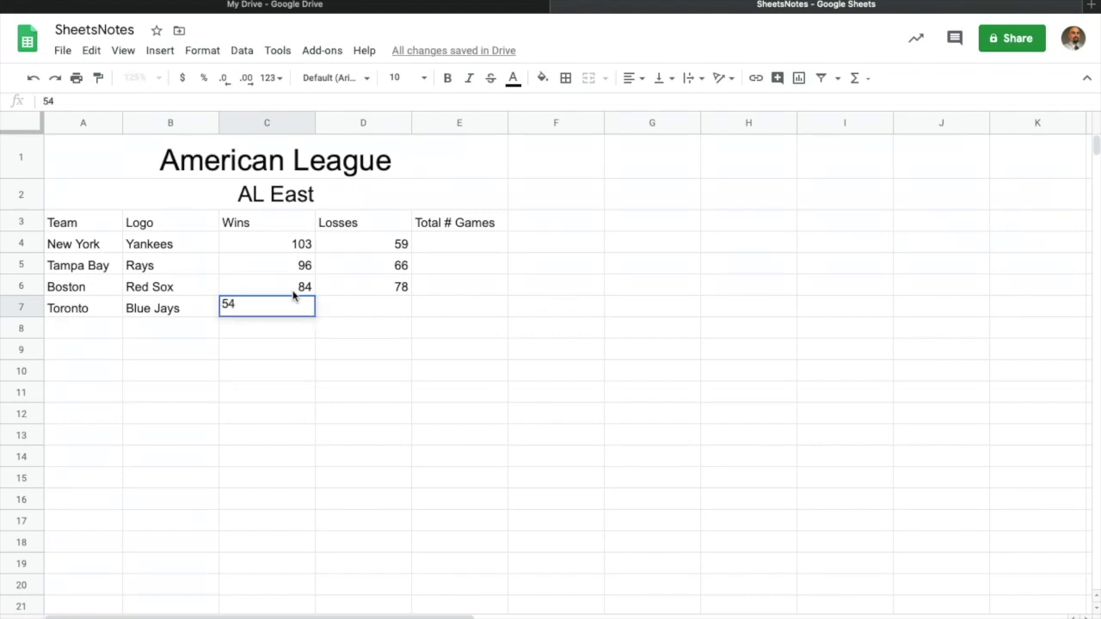
pyautogui.press('Tab')
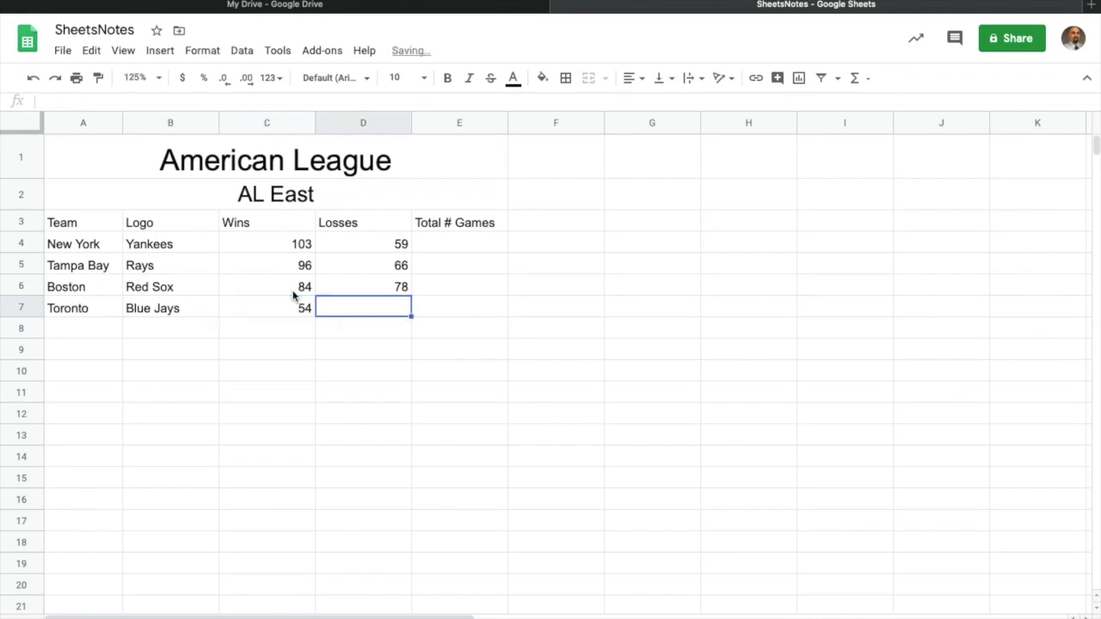
pyautogui.write('108')
pyautogui.press('Return')
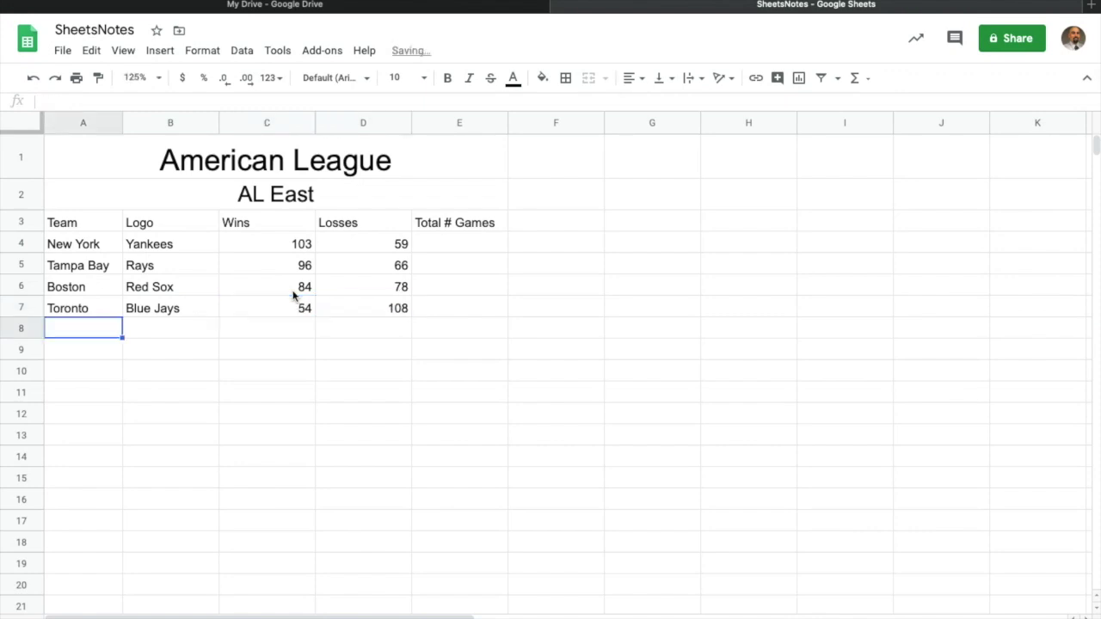
# Total New York's wins and losses in E4 with the SUM function over C4:D4
pyautogui.click(467, 244)
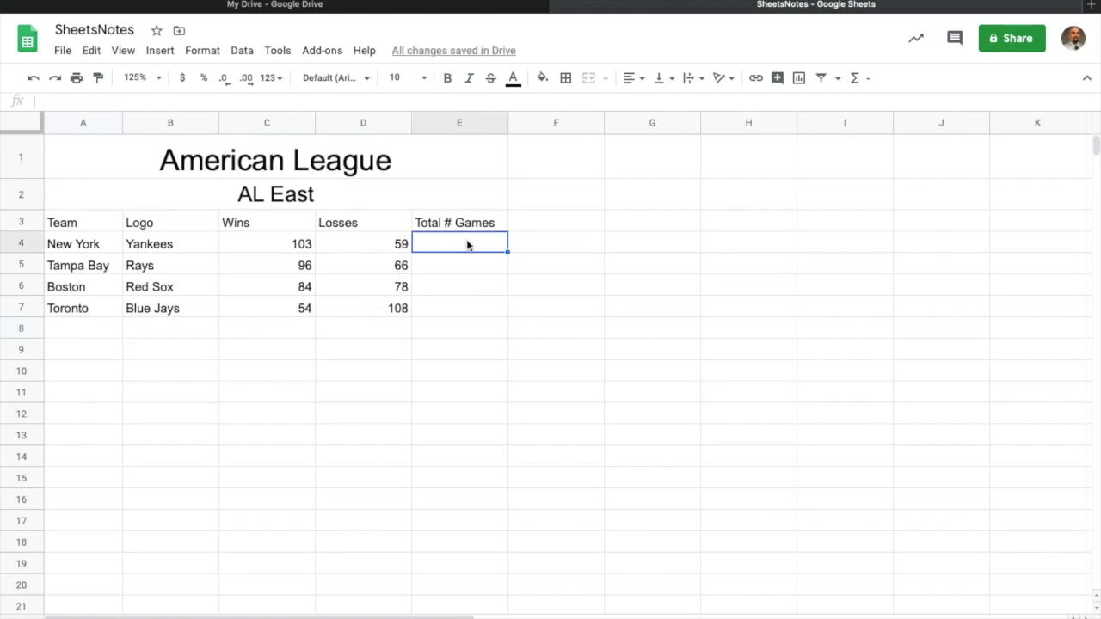
pyautogui.click(395, 363)
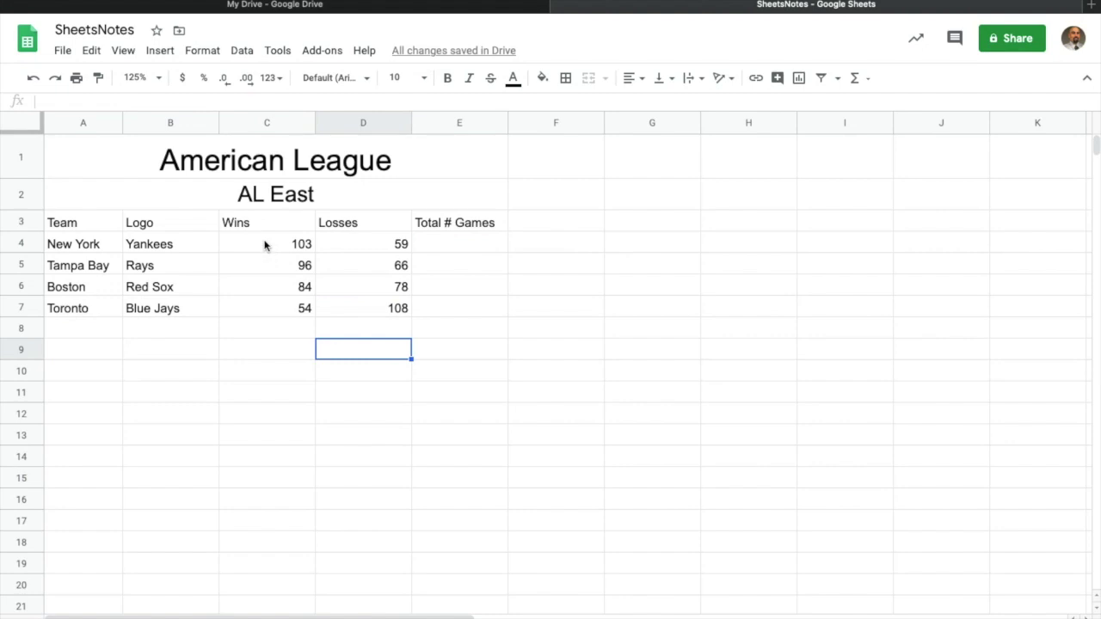
pyautogui.moveTo(265, 245); pyautogui.dragTo(398, 248)
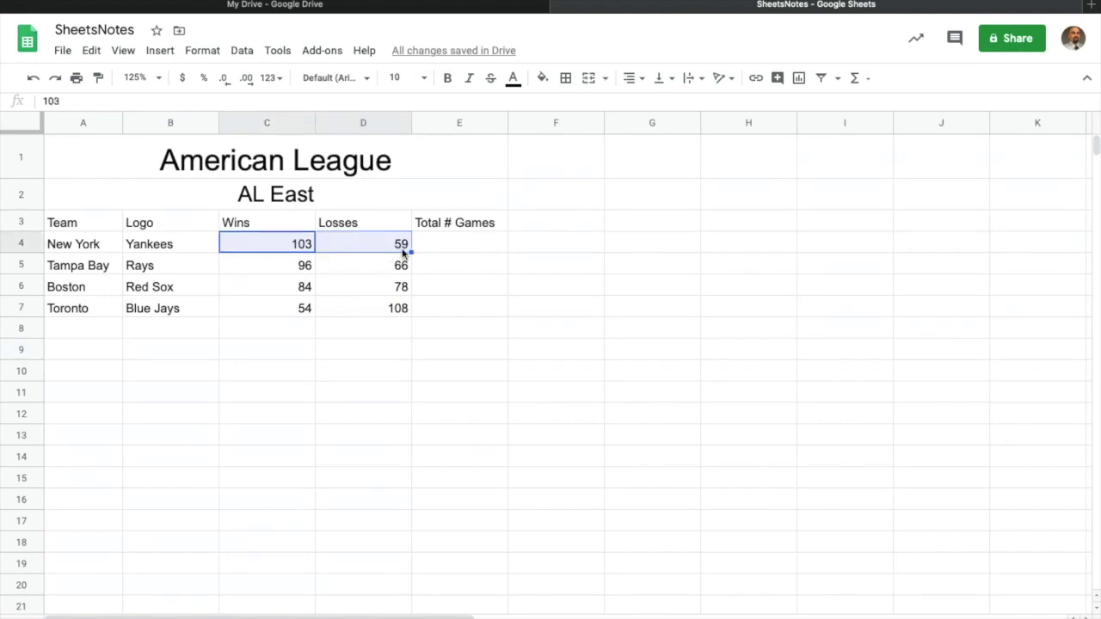
pyautogui.click(862, 79)
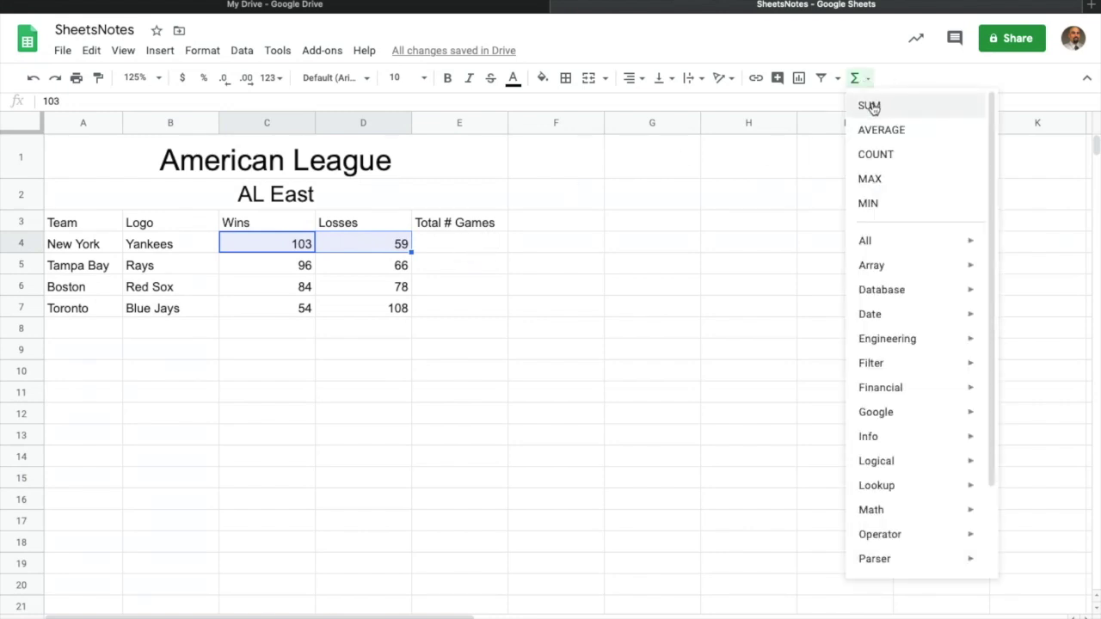
pyautogui.click(869, 105)
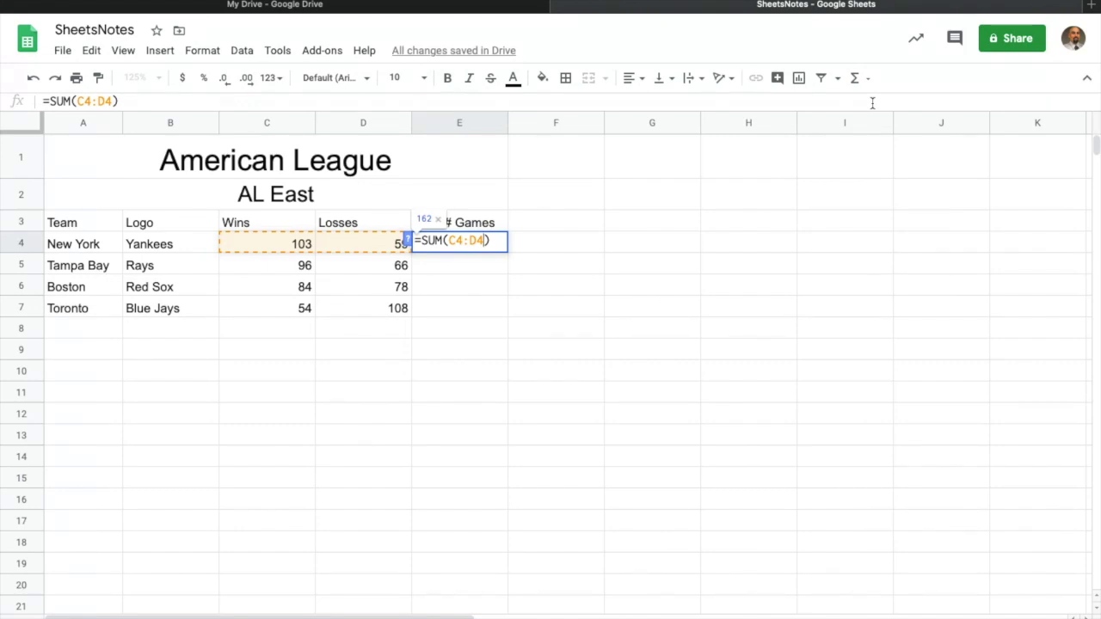
pyautogui.press('Return')
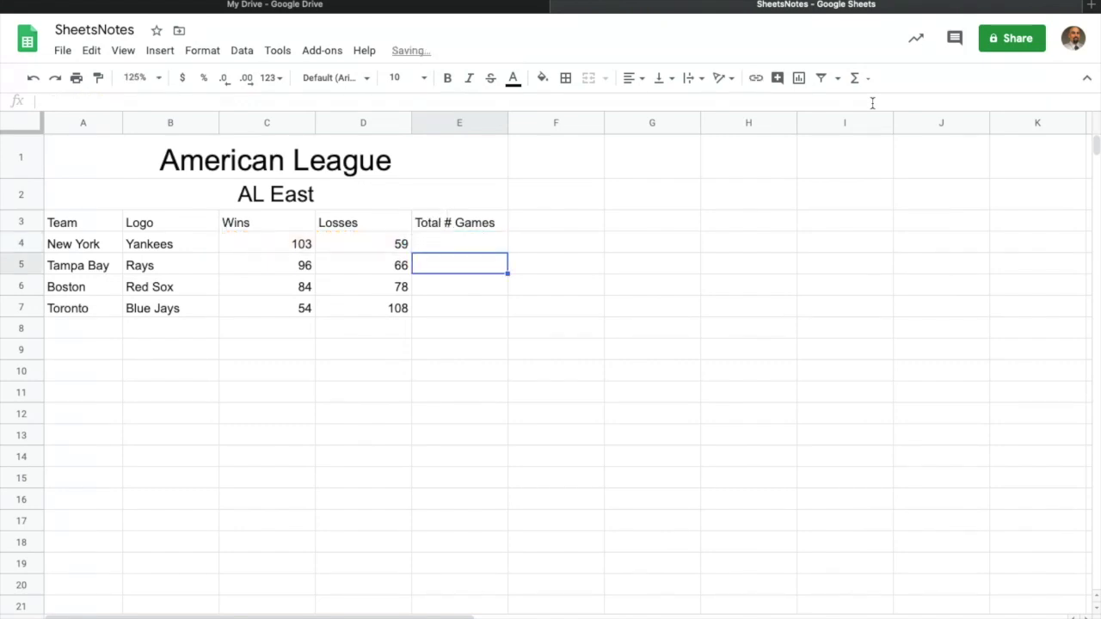
# Fill New York's SUM formula from E4 down through E7 for the other teams
pyautogui.click(477, 247)
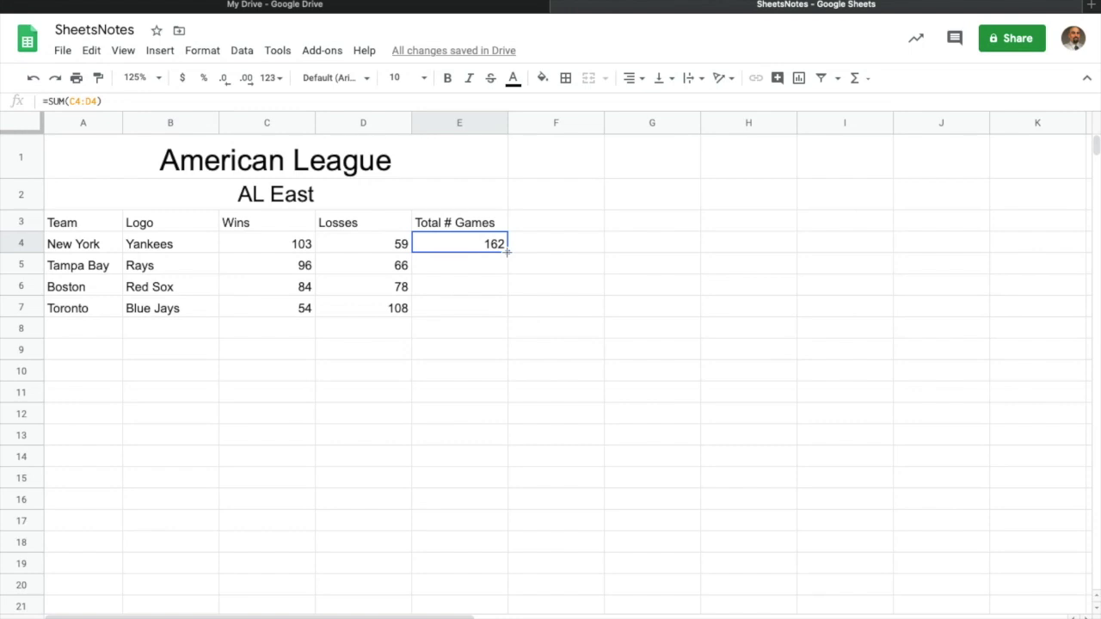
pyautogui.moveTo(508, 250); pyautogui.dragTo(497, 309)
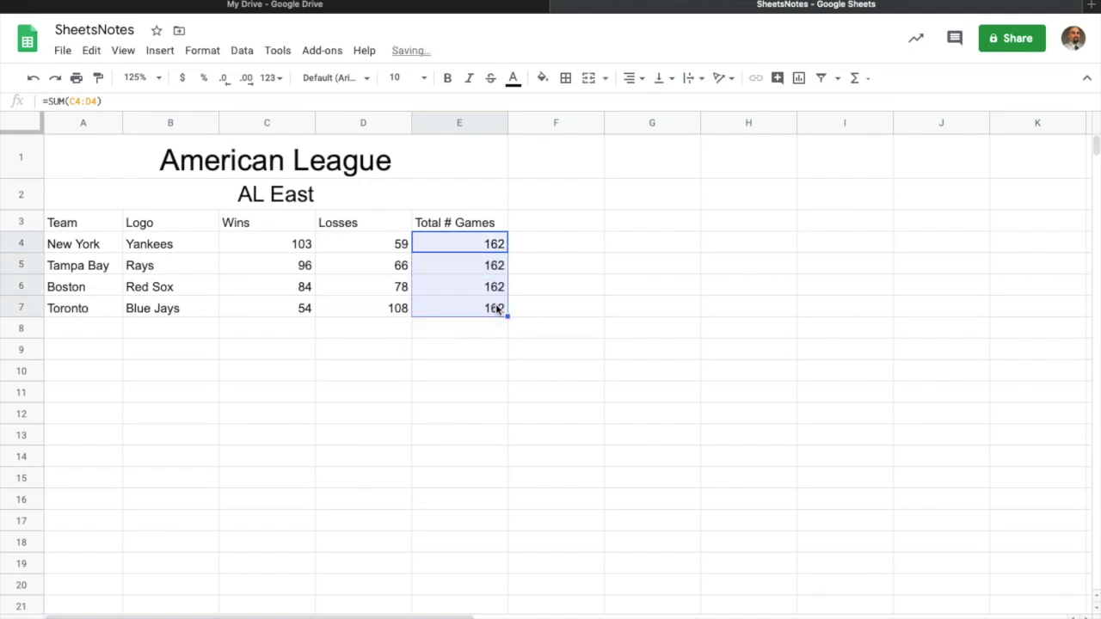
pyautogui.click(469, 332)
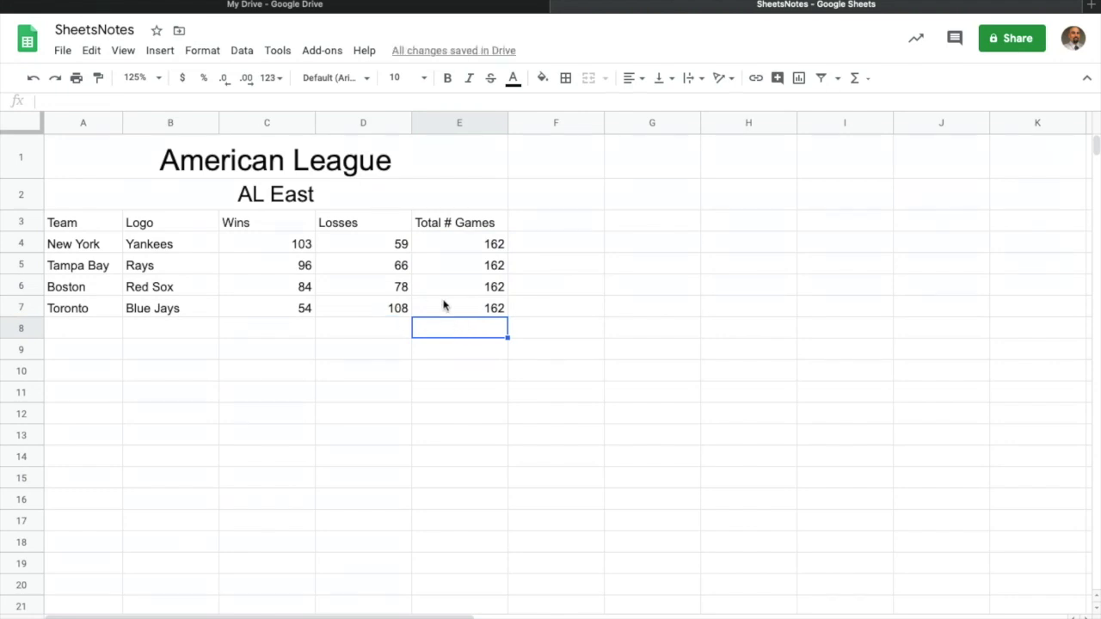
# Set Boston's wins in C6 to 85 and check the total in E6
pyautogui.click(301, 291)
pyautogui.write('85')
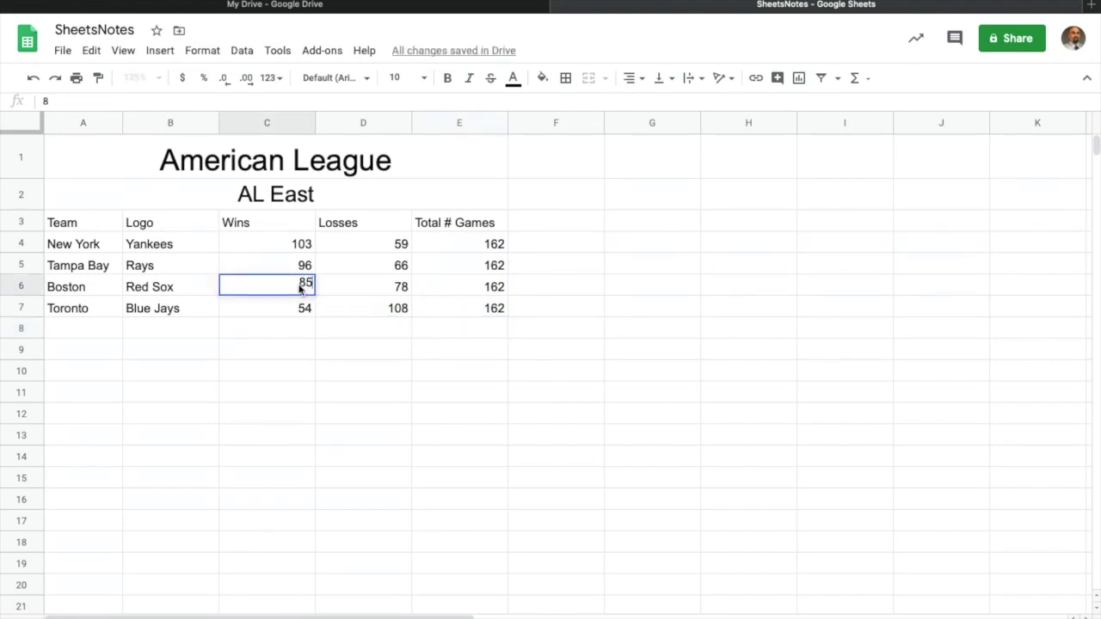
pyautogui.press('Return')
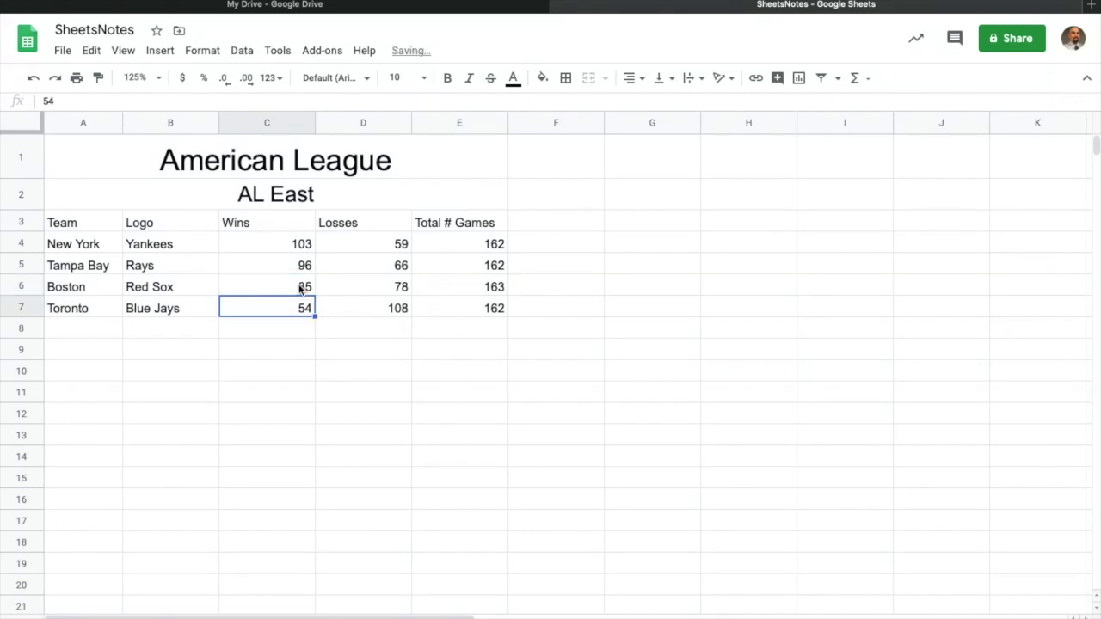
pyautogui.click(487, 288)
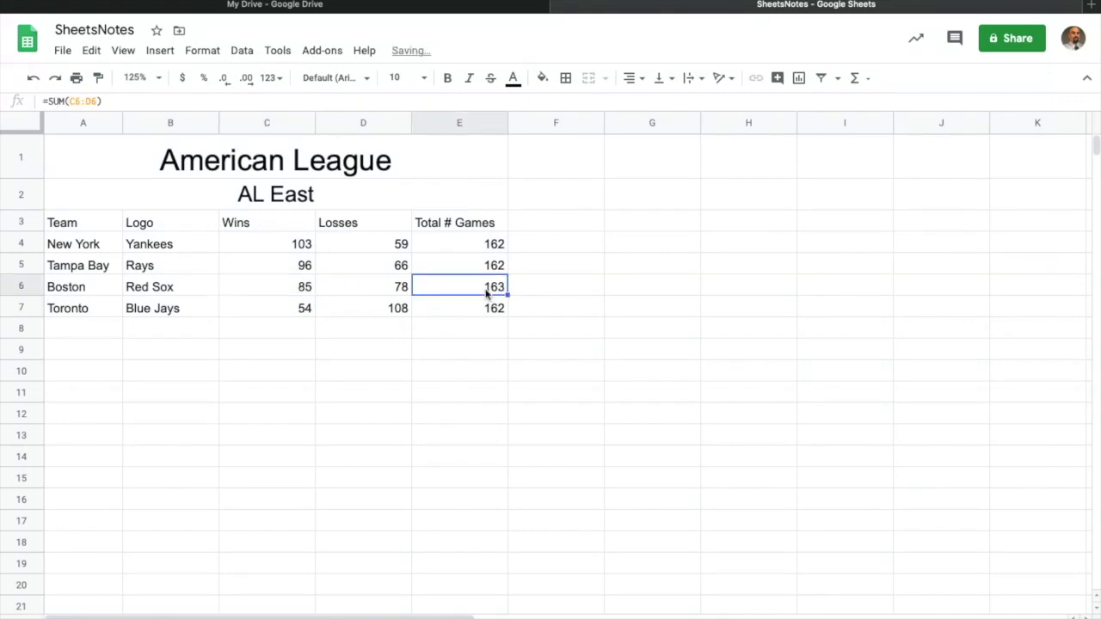
# Restore Boston's wins in C6 to 84
pyautogui.click(289, 286)
pyautogui.write('84')
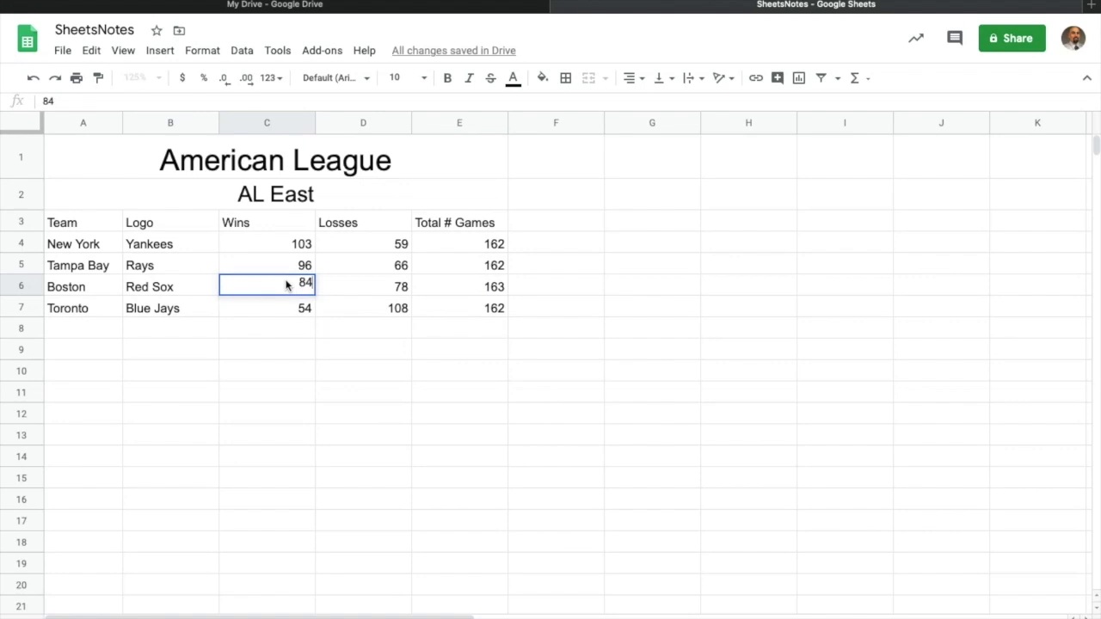
pyautogui.press('Return')
pyautogui.click(327, 394)
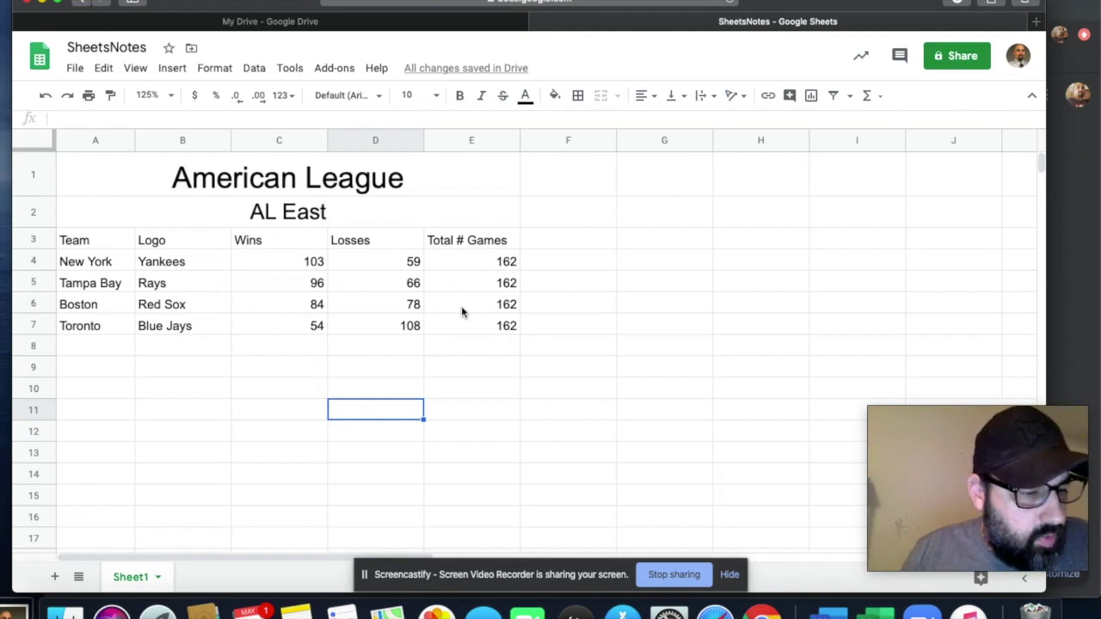
# Add the team Baltimore with the logo name Orioles in row 8
pyautogui.click(94, 347)
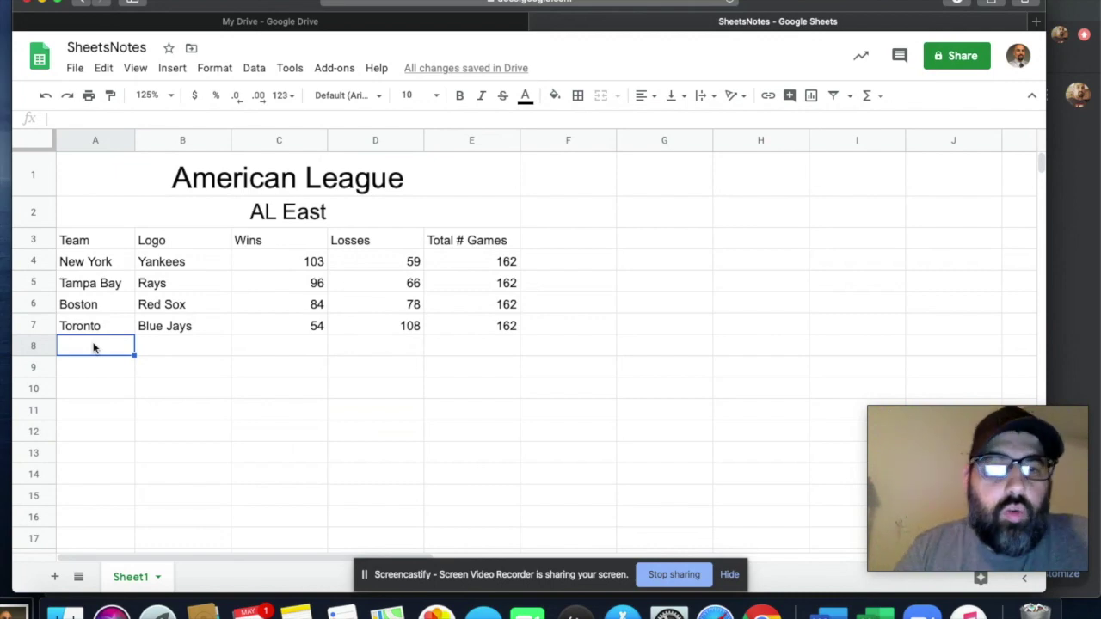
pyautogui.write('Balt')
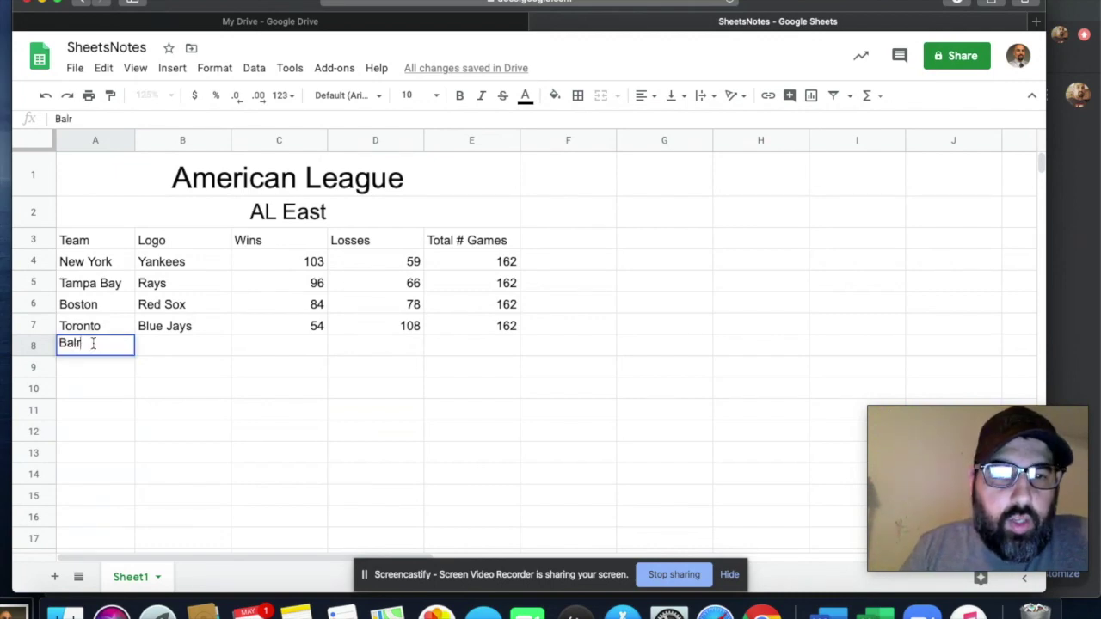
pyautogui.write('imore')
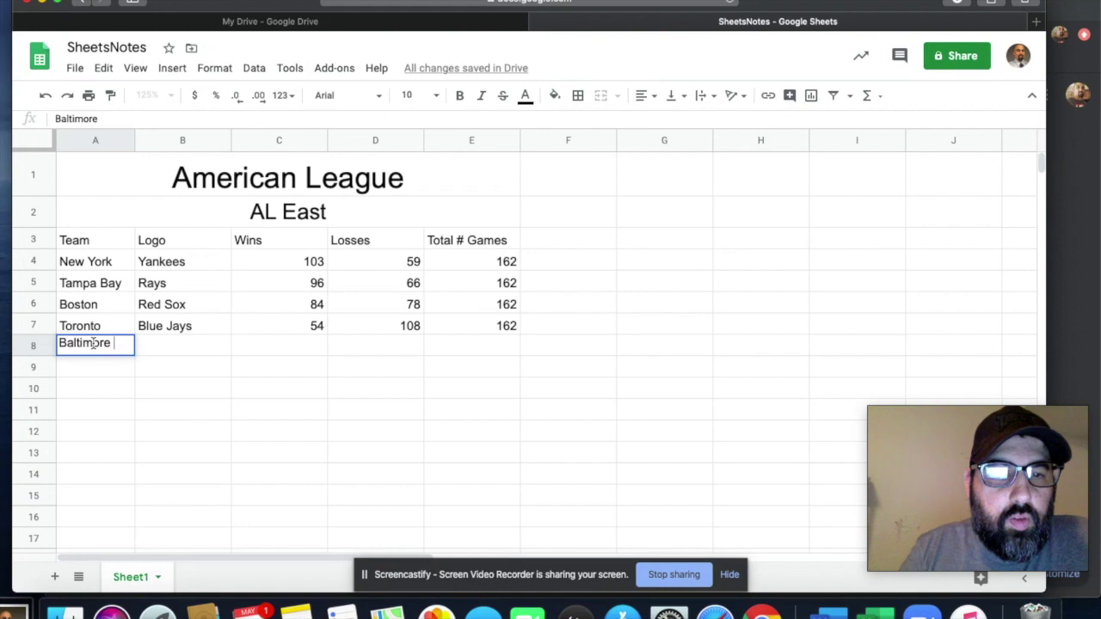
pyautogui.press('Tab')
pyautogui.write('Oriole')
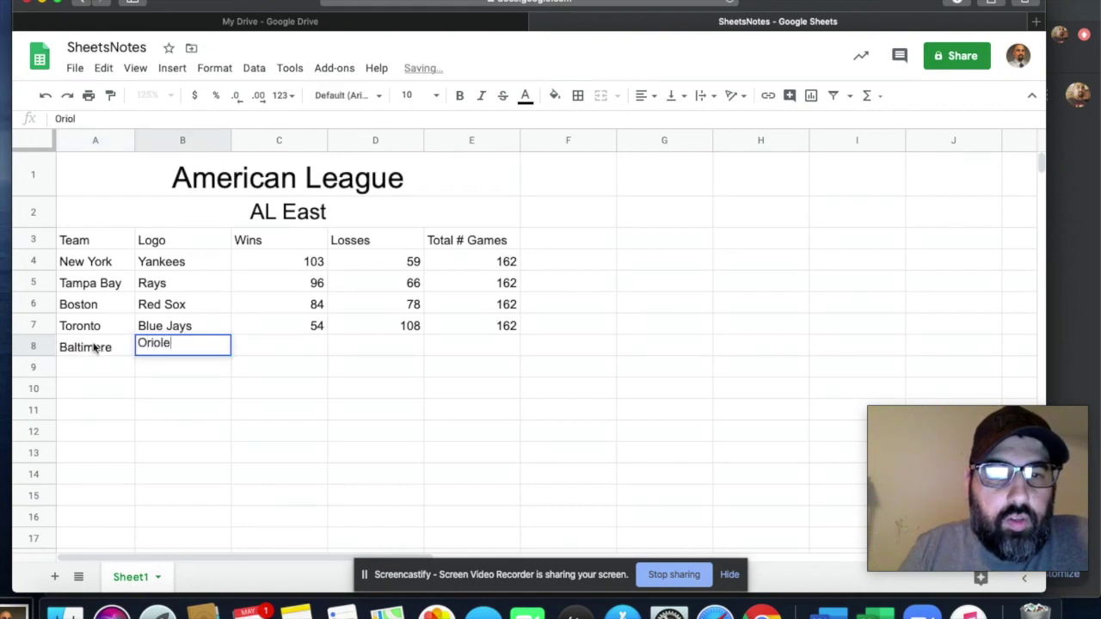
pyautogui.write('s')
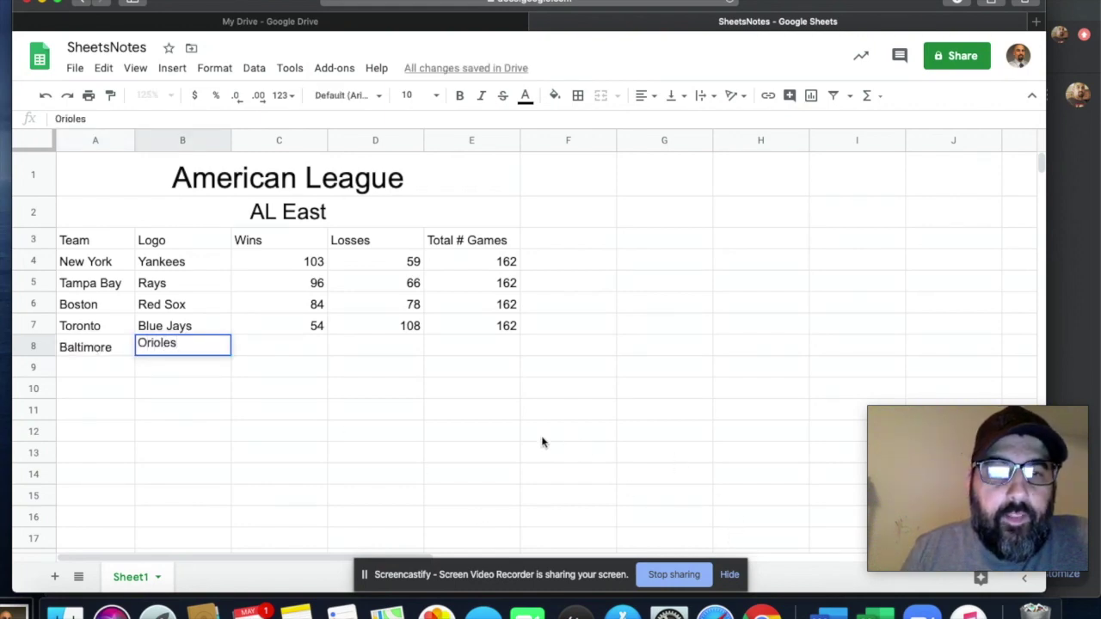
pyautogui.click(290, 347)
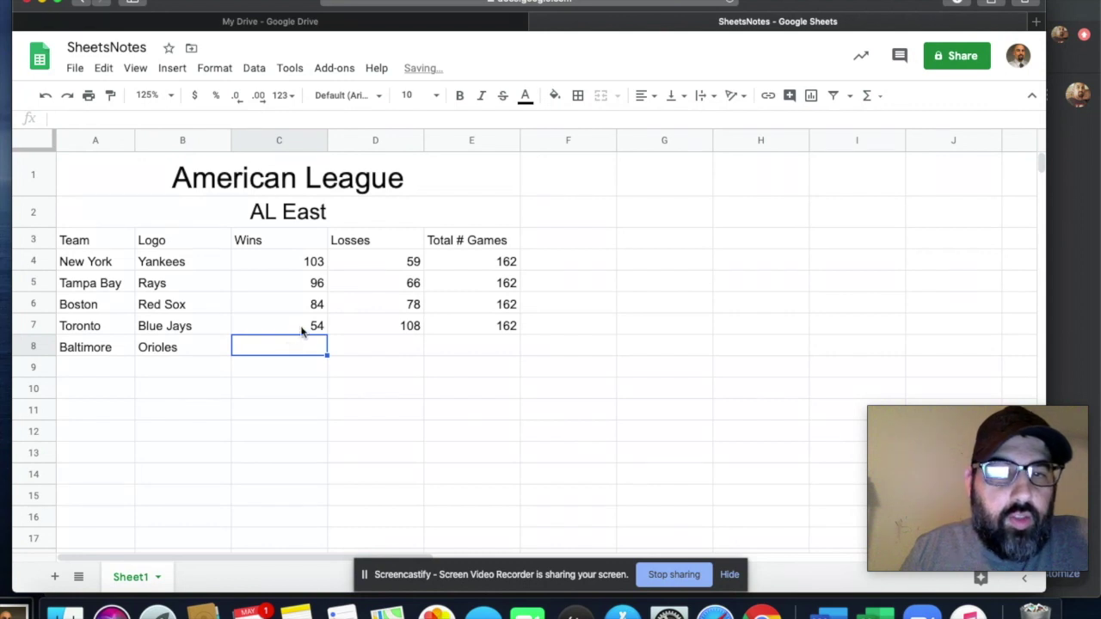
# Move Toronto's wins, losses and total from C7:E7 down to Baltimore's row, starting at C8
pyautogui.click(300, 326)
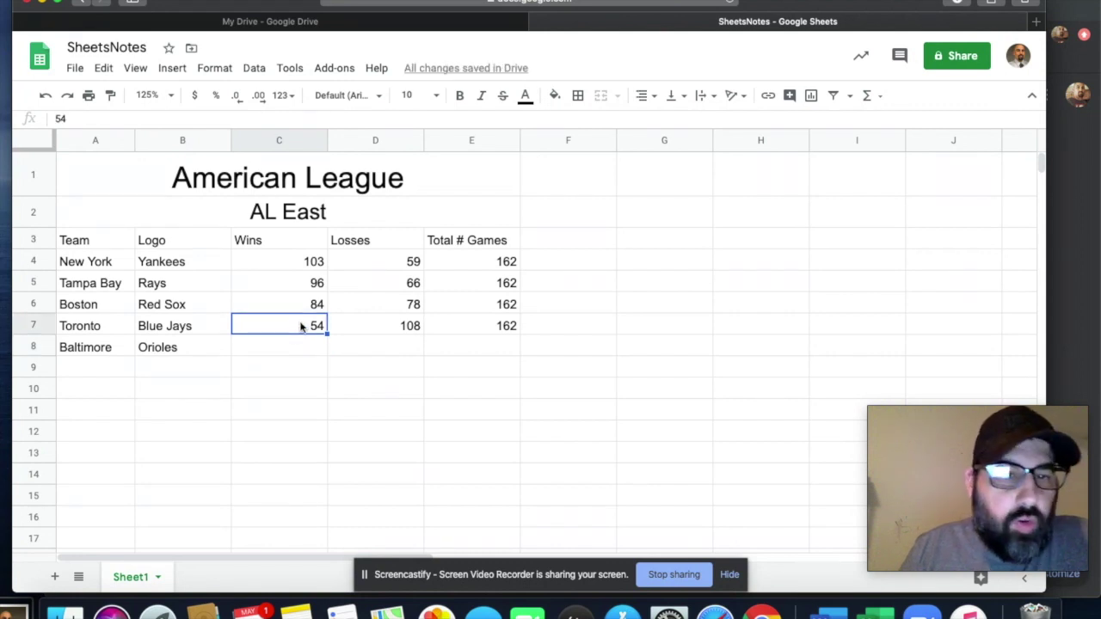
pyautogui.moveTo(298, 325); pyautogui.dragTo(494, 330)
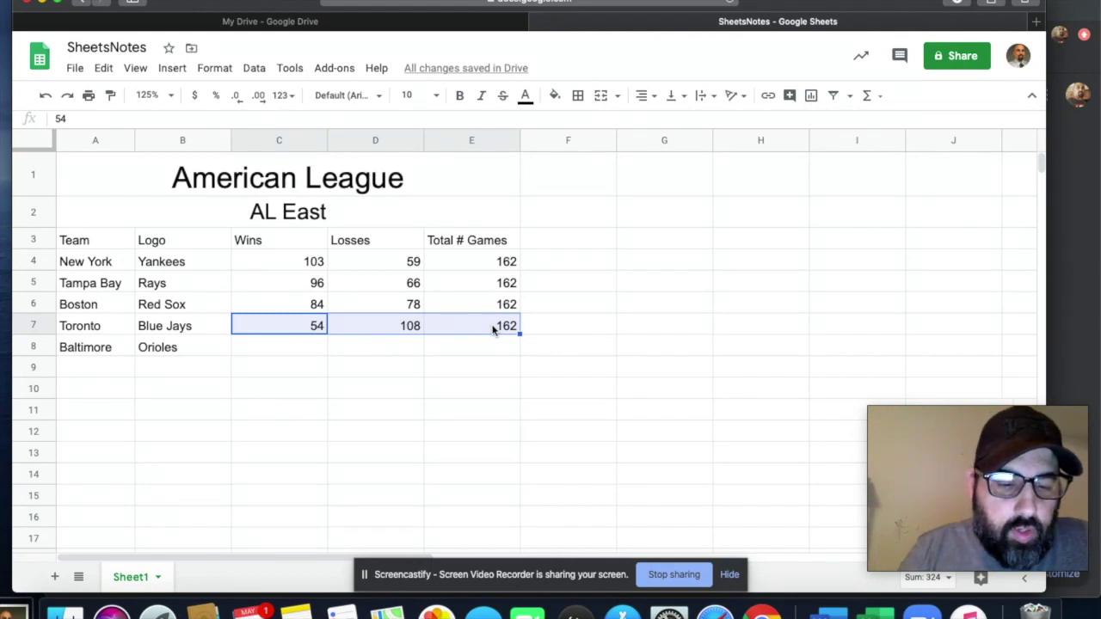
pyautogui.hotkey('ctrl', 'c')
pyautogui.click(298, 349)
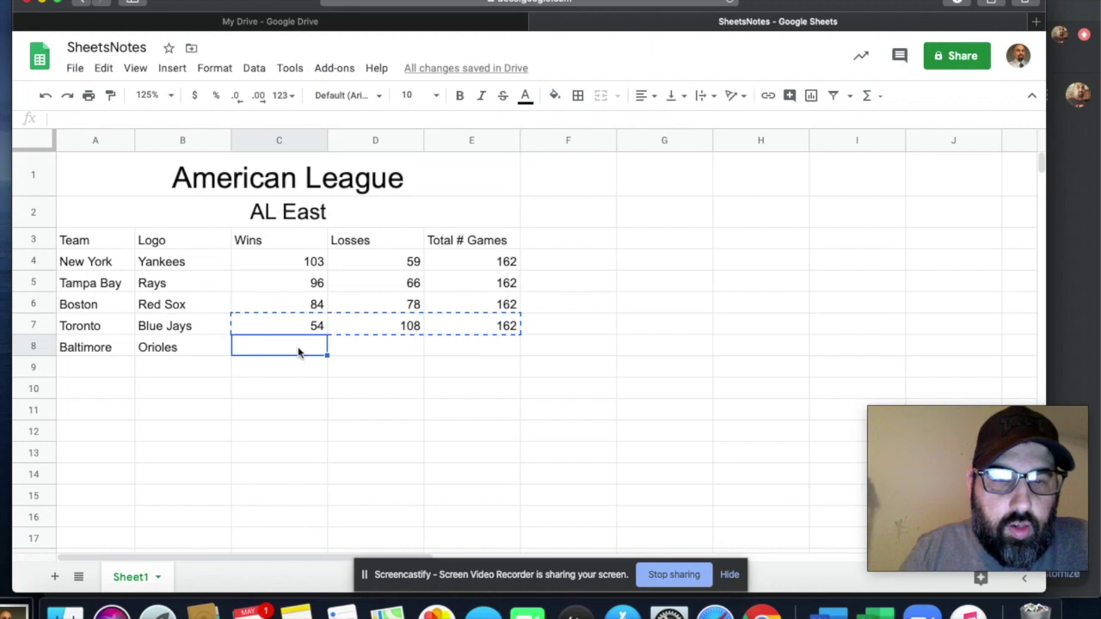
pyautogui.hotkey('ctrl', 'v')
# Enter 67 wins and 95 losses for Toronto in row 7
pyautogui.click(297, 331)
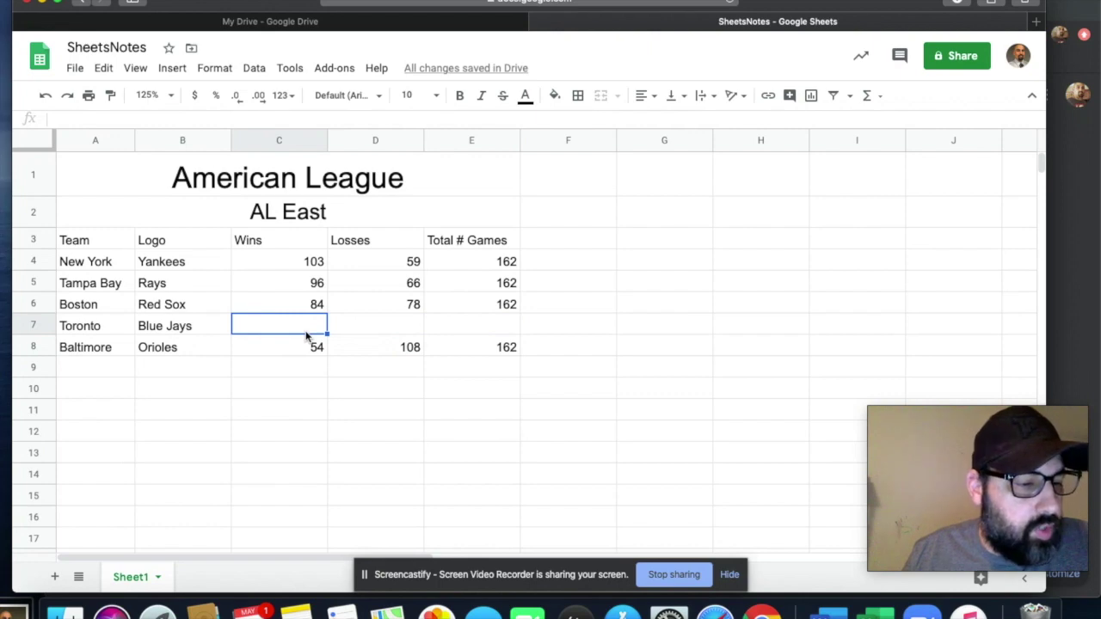
pyautogui.write('67')
pyautogui.press('Tab')
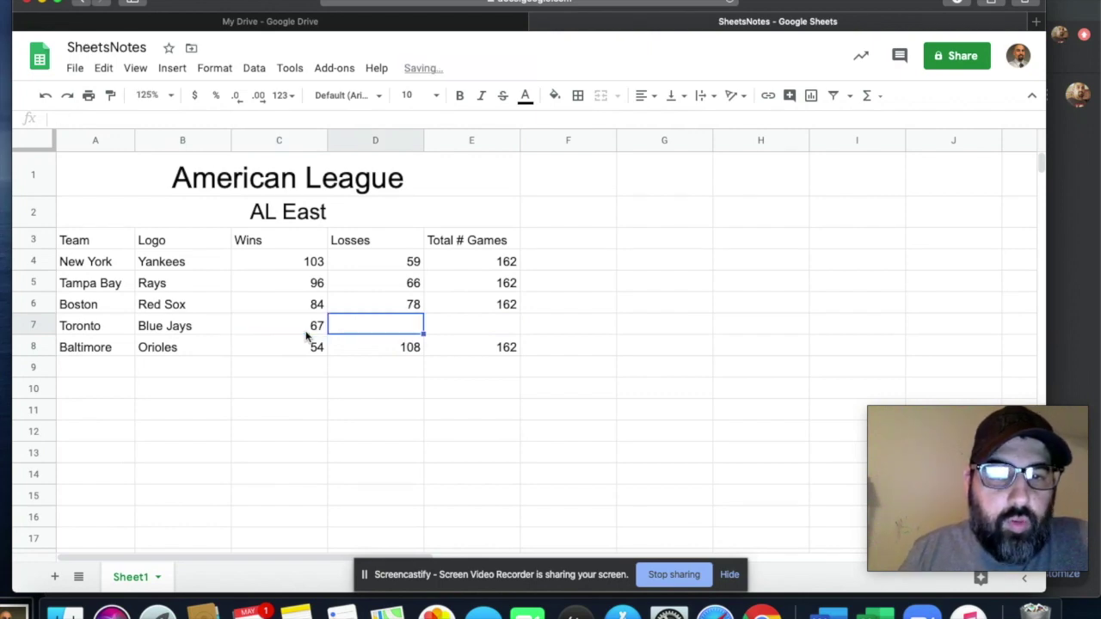
pyautogui.write('95')
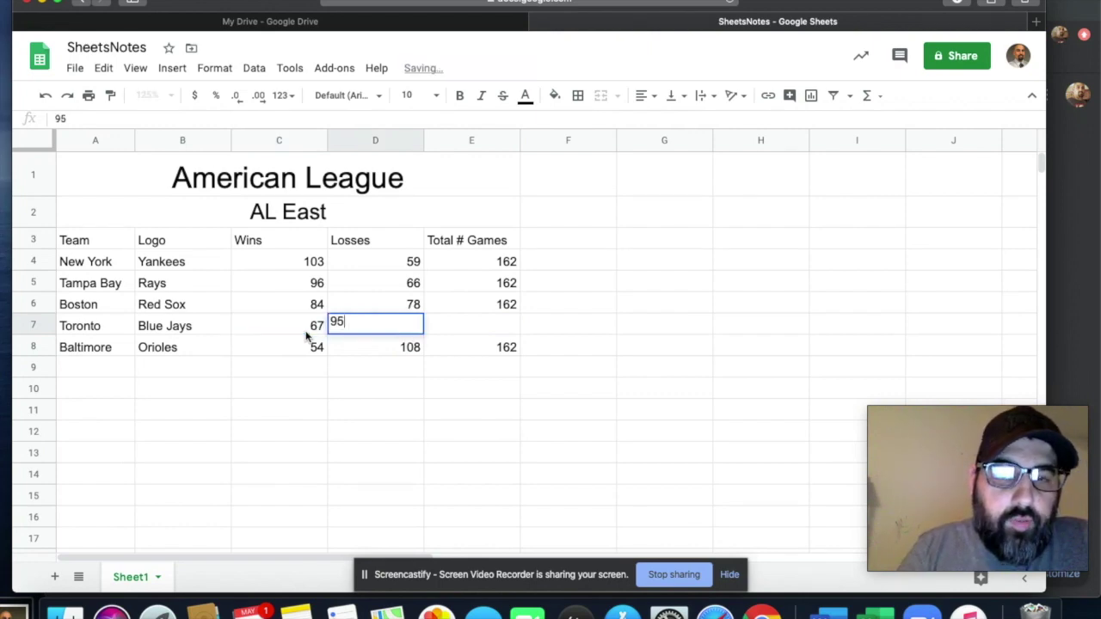
pyautogui.press('Tab')
# Fill the SUM formula from E6 into E7 for Toronto and check the formulas in E7 and E4
pyautogui.click(496, 306)
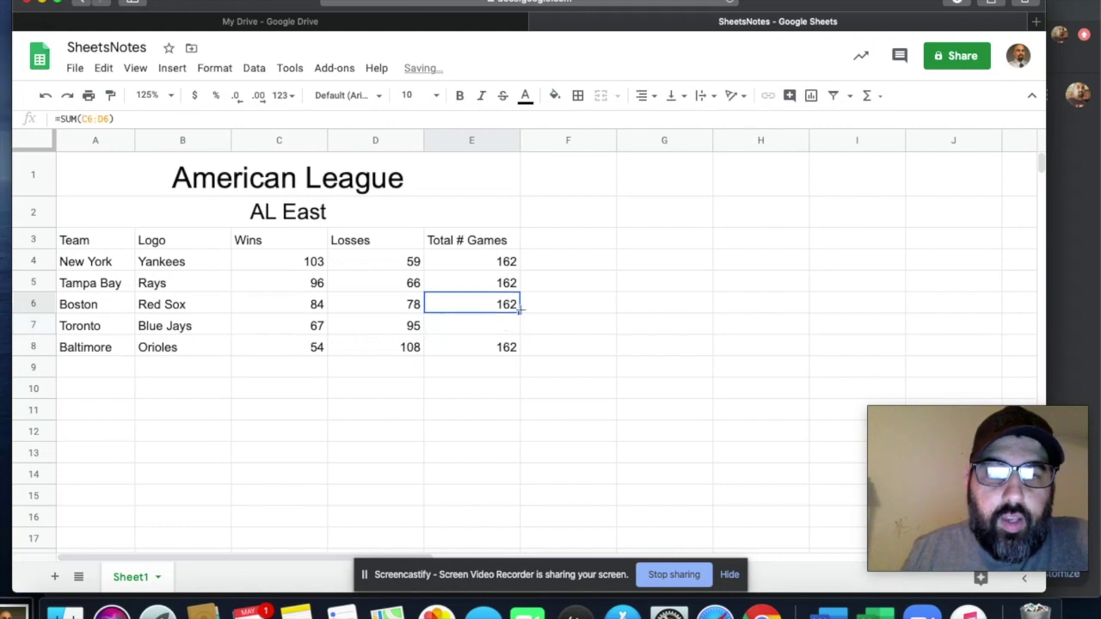
pyautogui.moveTo(520, 313); pyautogui.dragTo(515, 329)
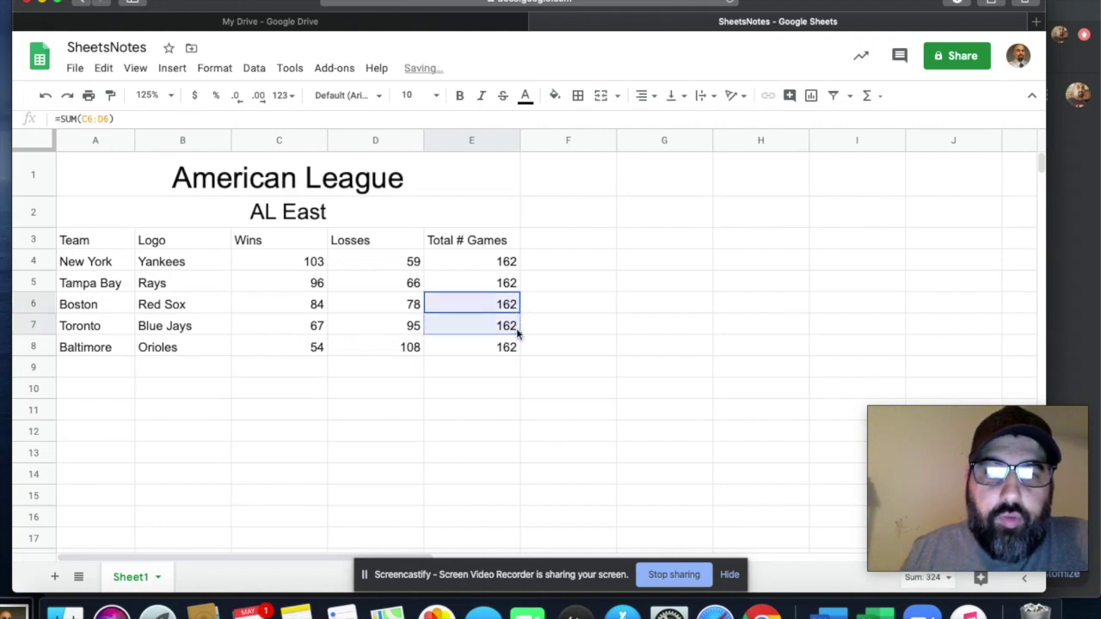
pyautogui.click(469, 365)
pyautogui.click(473, 334)
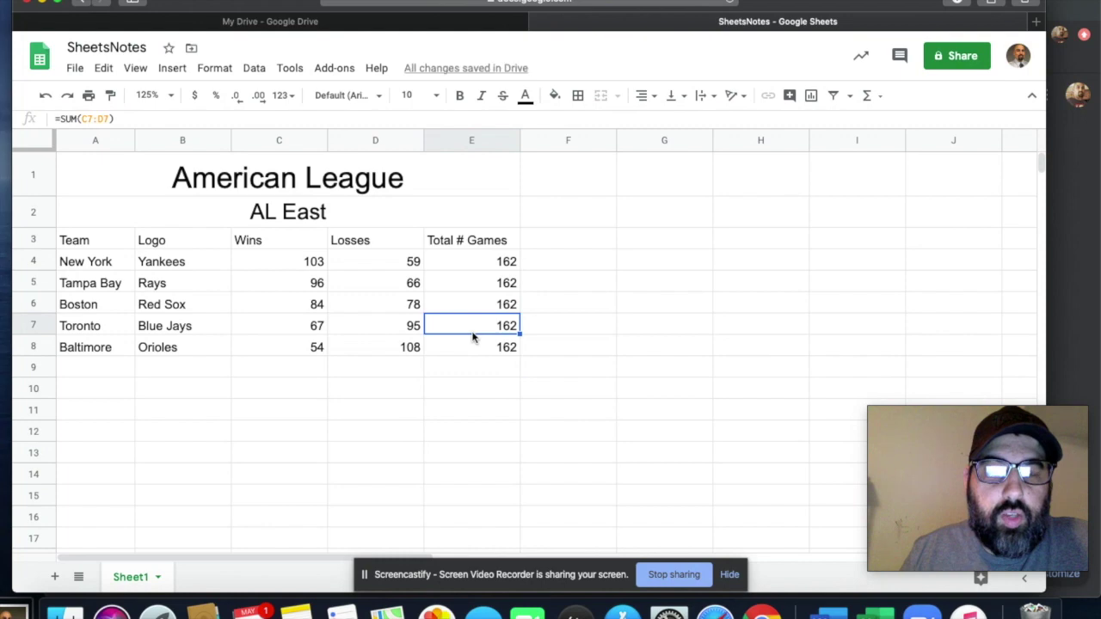
pyautogui.click(475, 261)
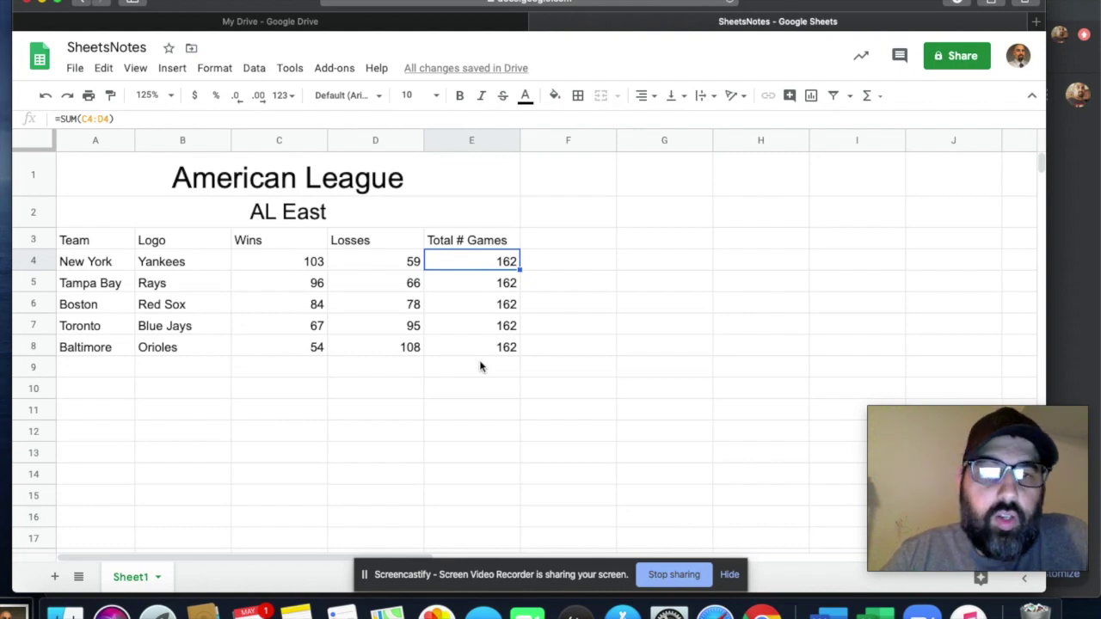
# Add the column header "subtraction" in F3
pyautogui.click(551, 269)
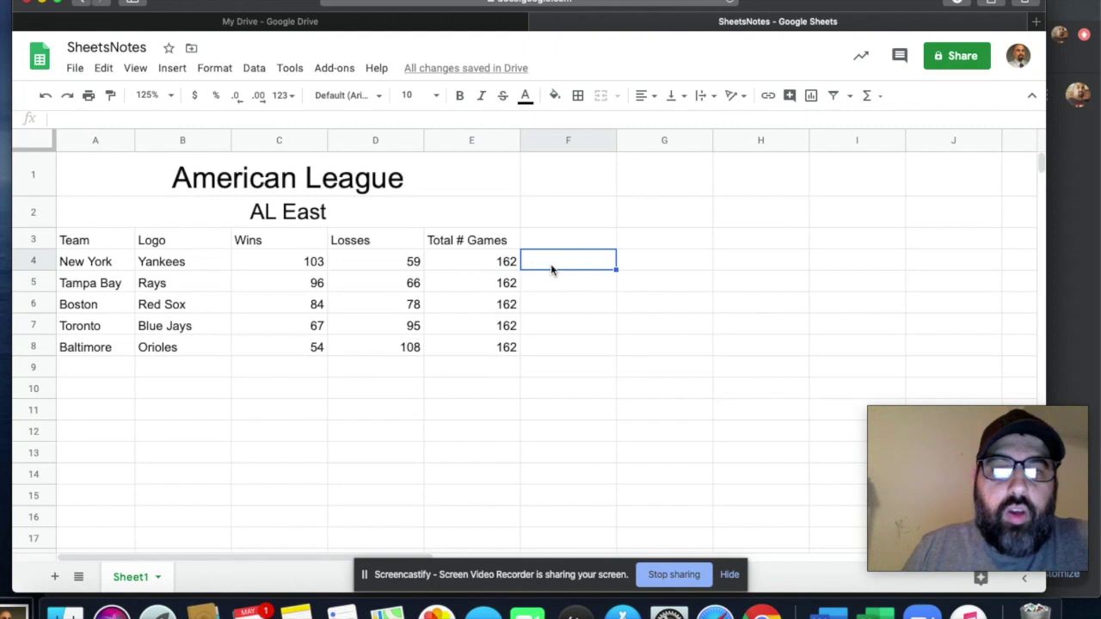
pyautogui.click(546, 237)
pyautogui.write('s')
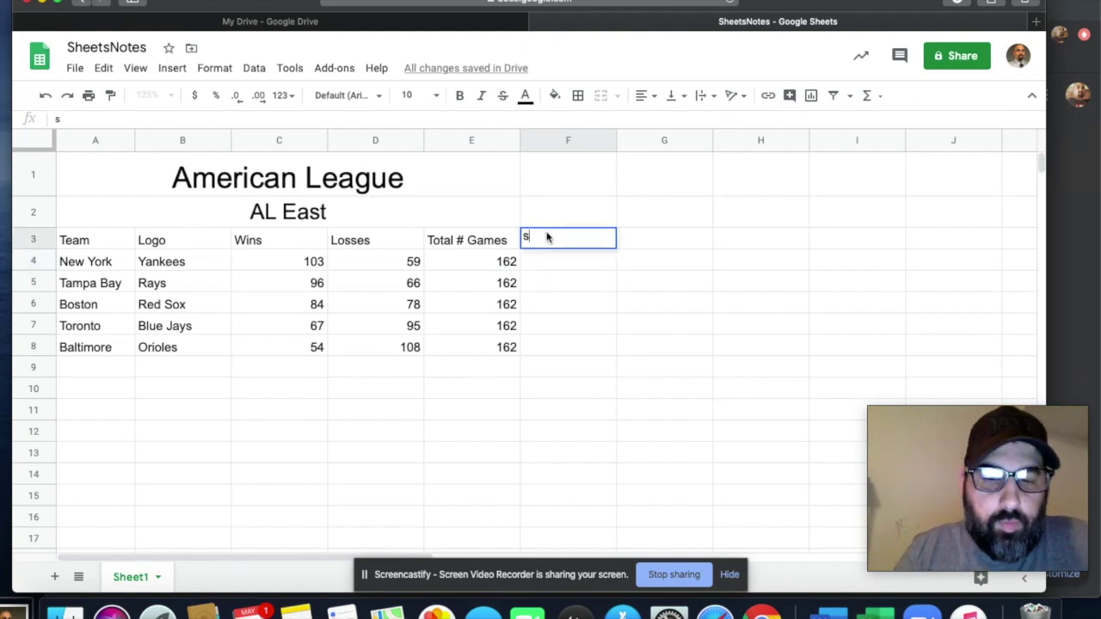
pyautogui.write('ubtraction')
pyautogui.press('Return')
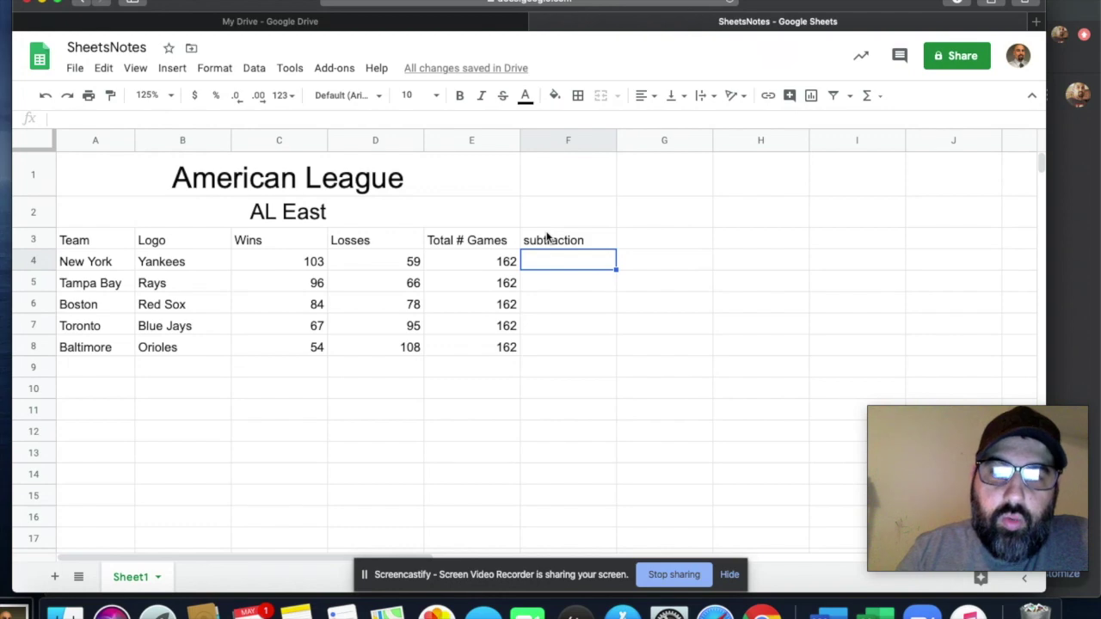
# Enter a formula in F4 that subtracts New York's wins from its total games, =E4-C4
pyautogui.write('=')
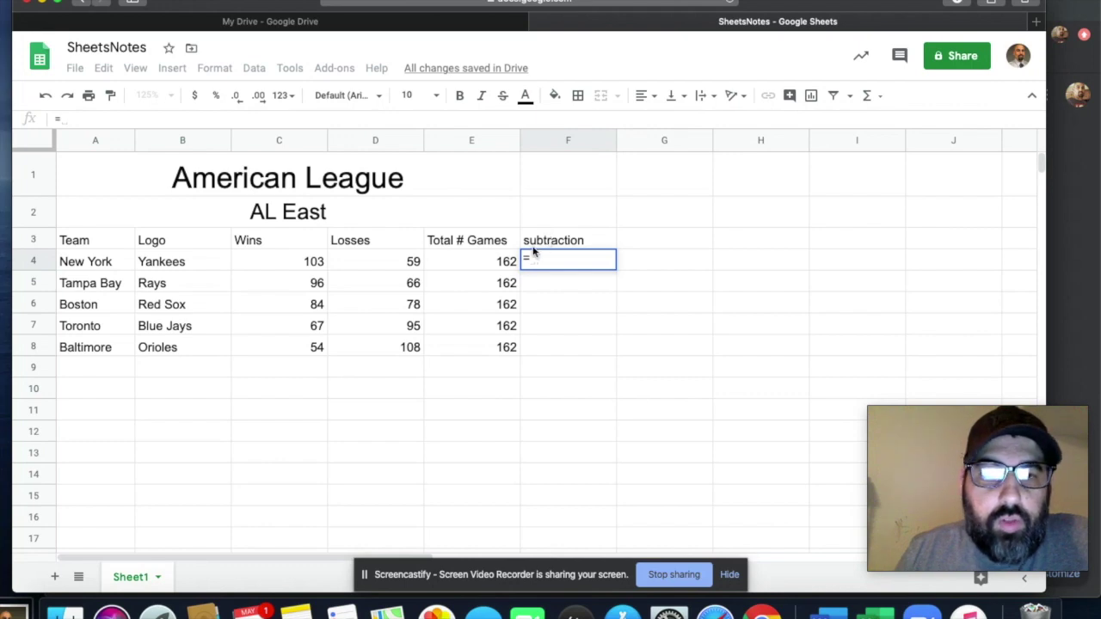
pyautogui.click(474, 267)
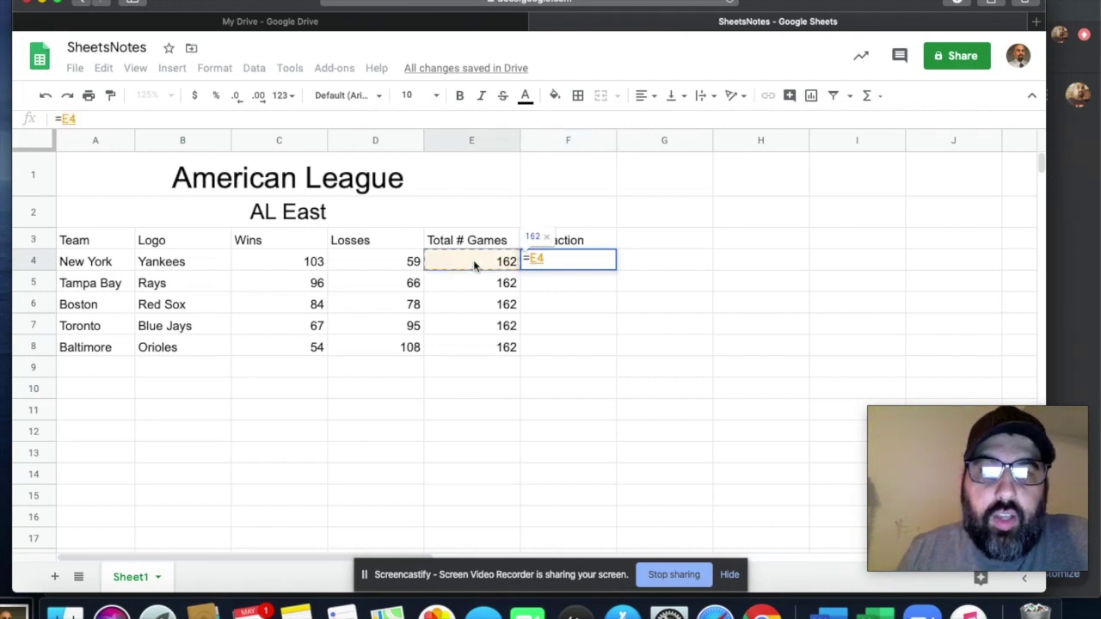
pyautogui.write('-')
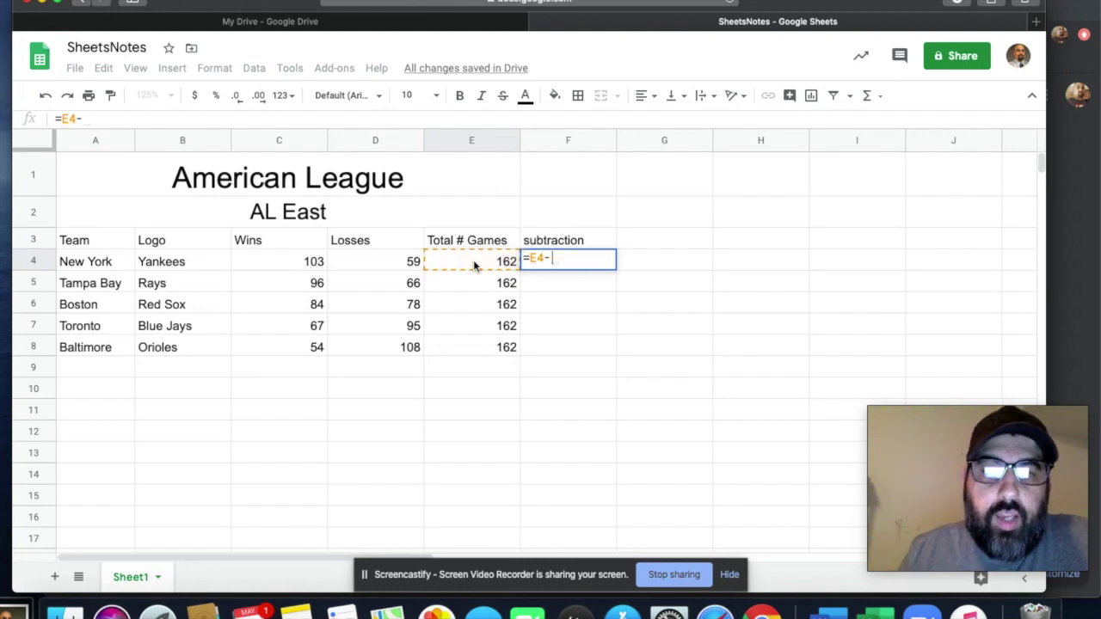
pyautogui.click(292, 267)
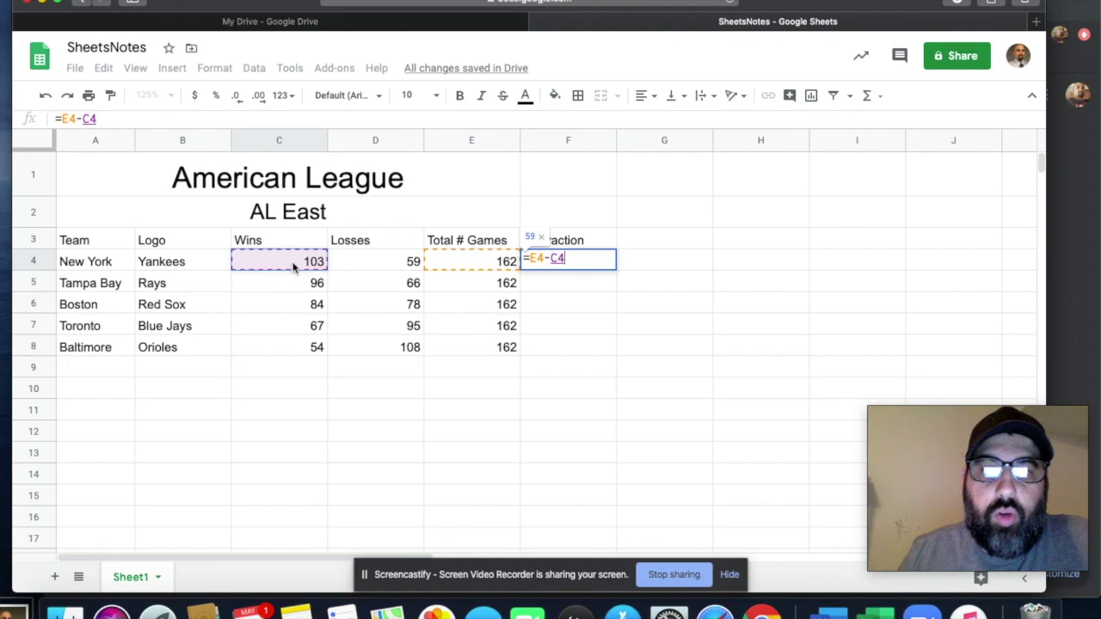
pyautogui.press('Return')
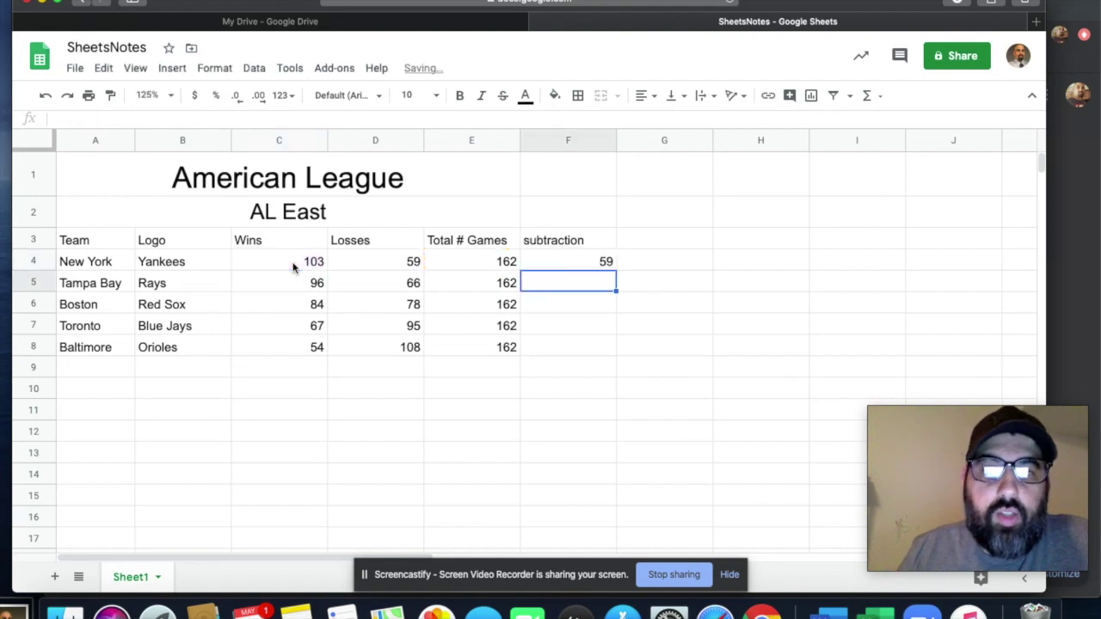
# Review the subtraction formula in F4 and clear it from the cell
pyautogui.click(583, 261)
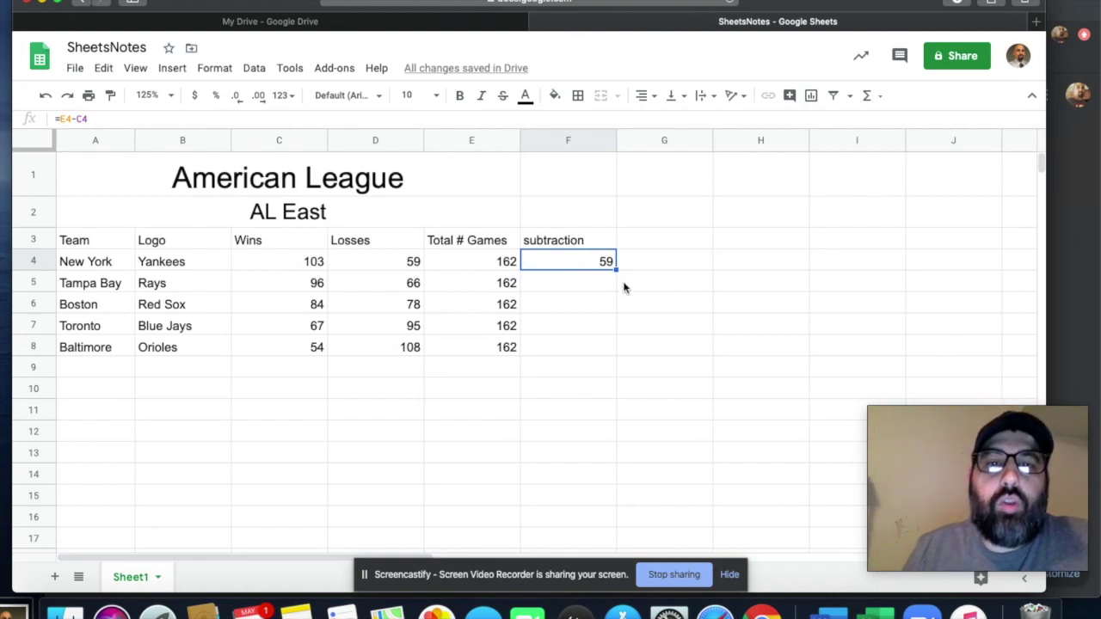
pyautogui.click(568, 285)
pyautogui.click(566, 265)
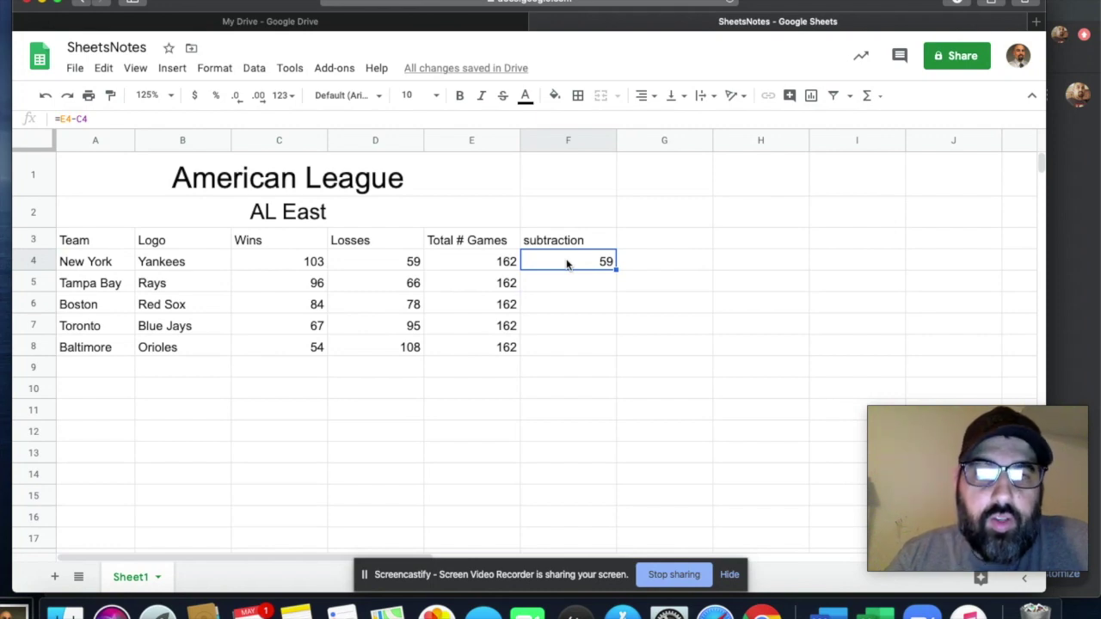
pyautogui.press('Delete')
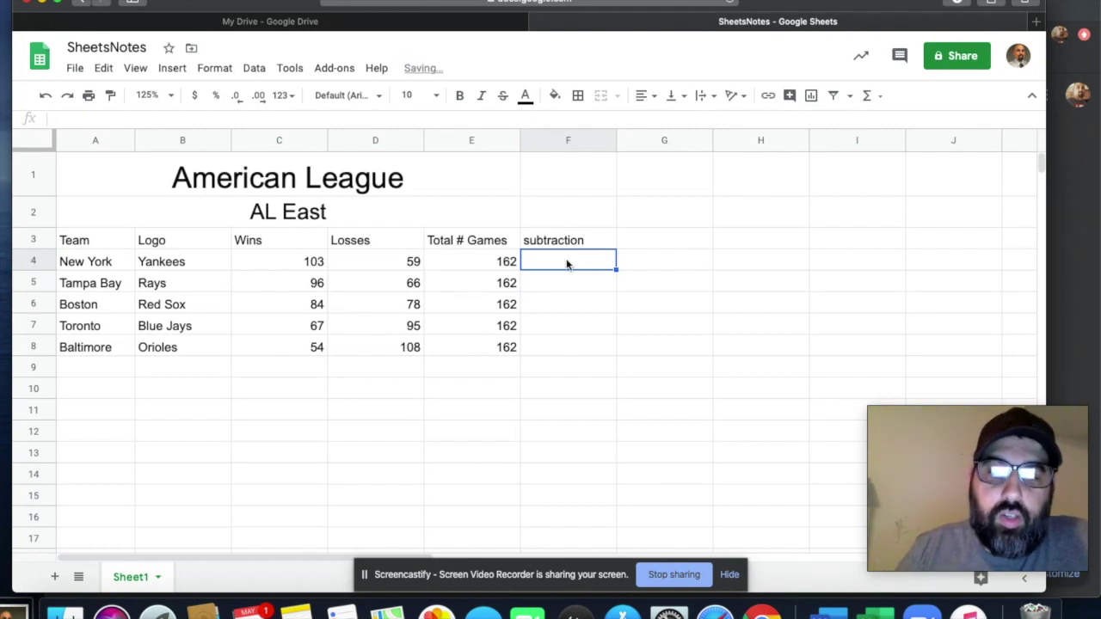
# Enter a formula in F4 that subtracts New York's losses from its wins, =C4-D4
pyautogui.write('=')
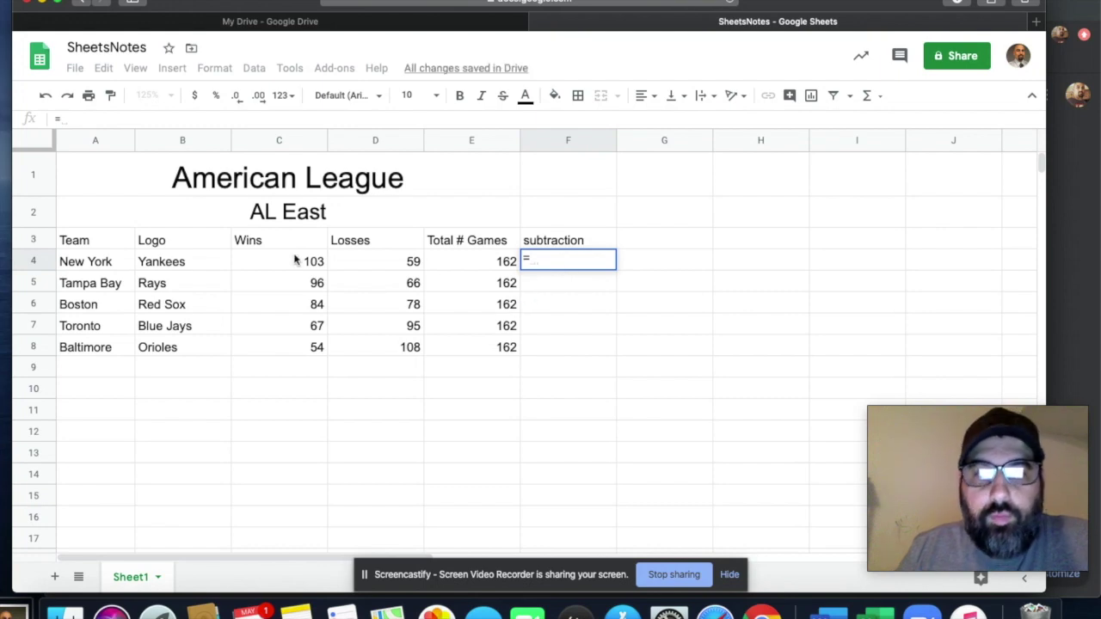
pyautogui.click(298, 263)
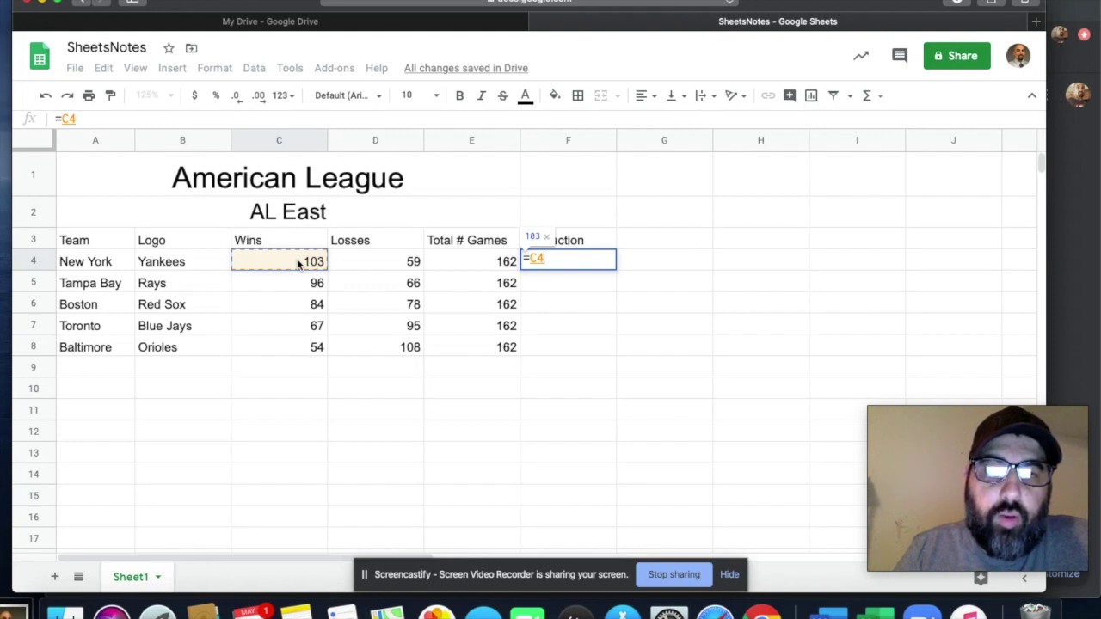
pyautogui.write('-')
pyautogui.click(403, 264)
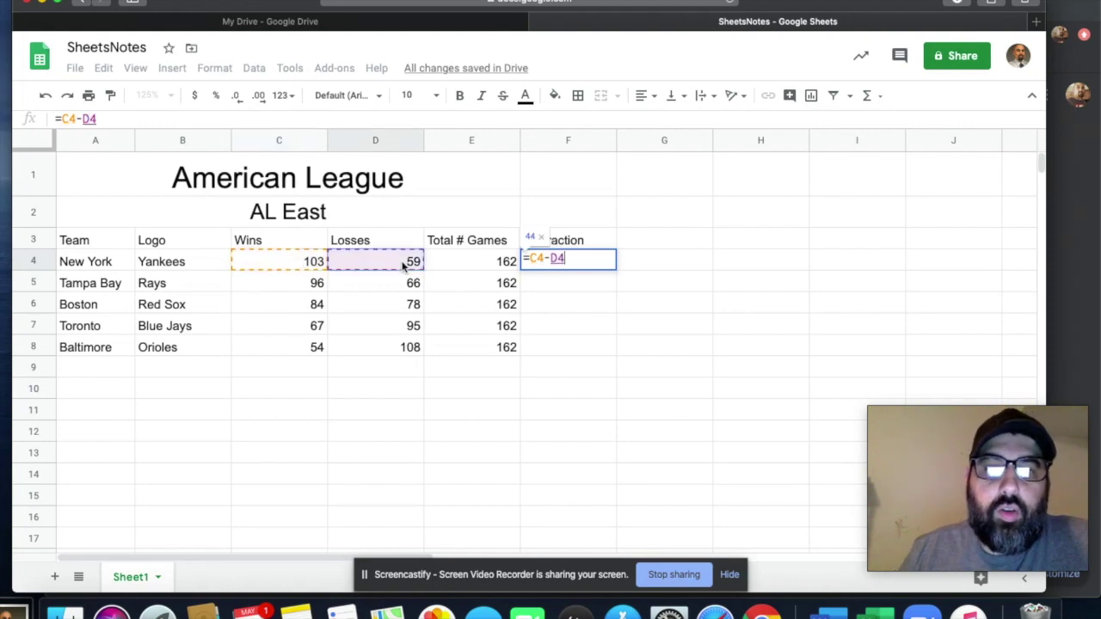
pyautogui.press('Return')
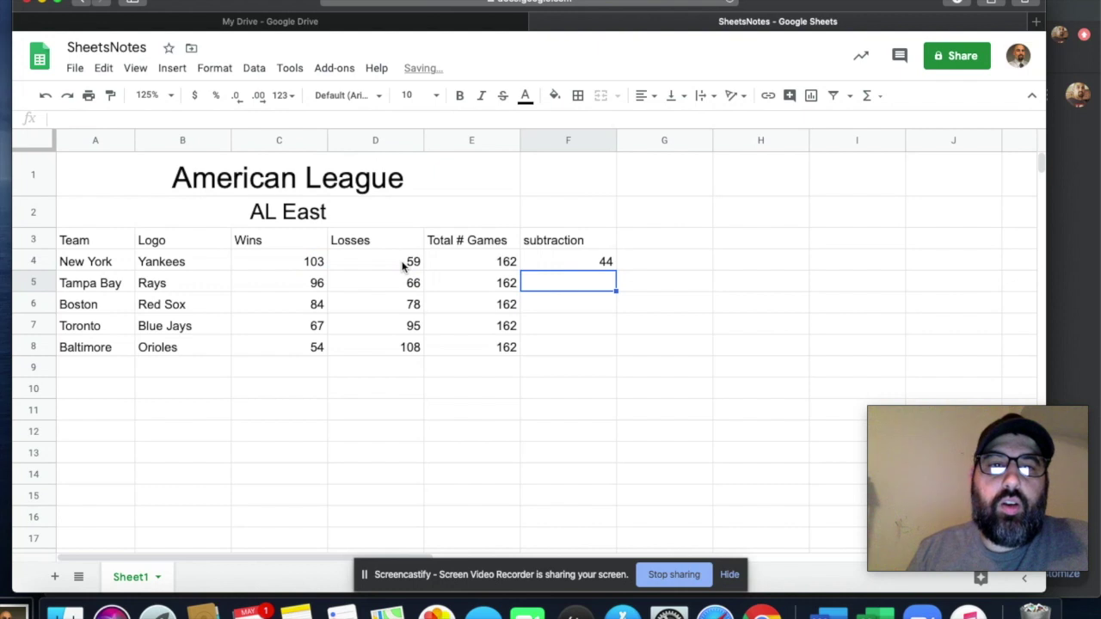
# Clear the subtraction formula in F4 and the contents of the total games and subtraction columns, E3:F8
pyautogui.click(580, 268)
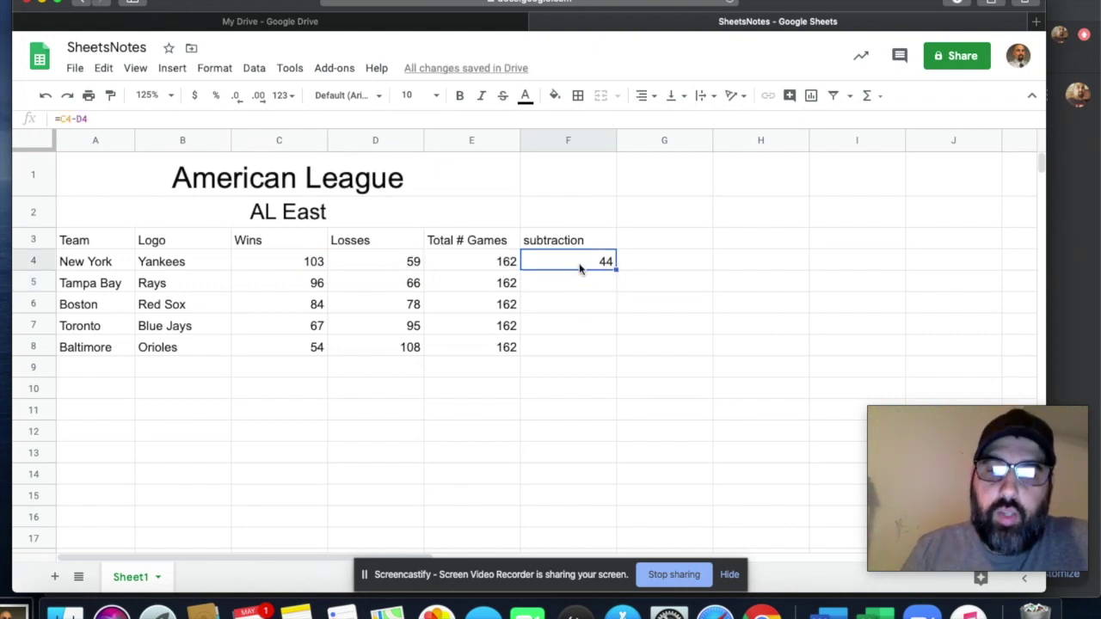
pyautogui.press('Delete')
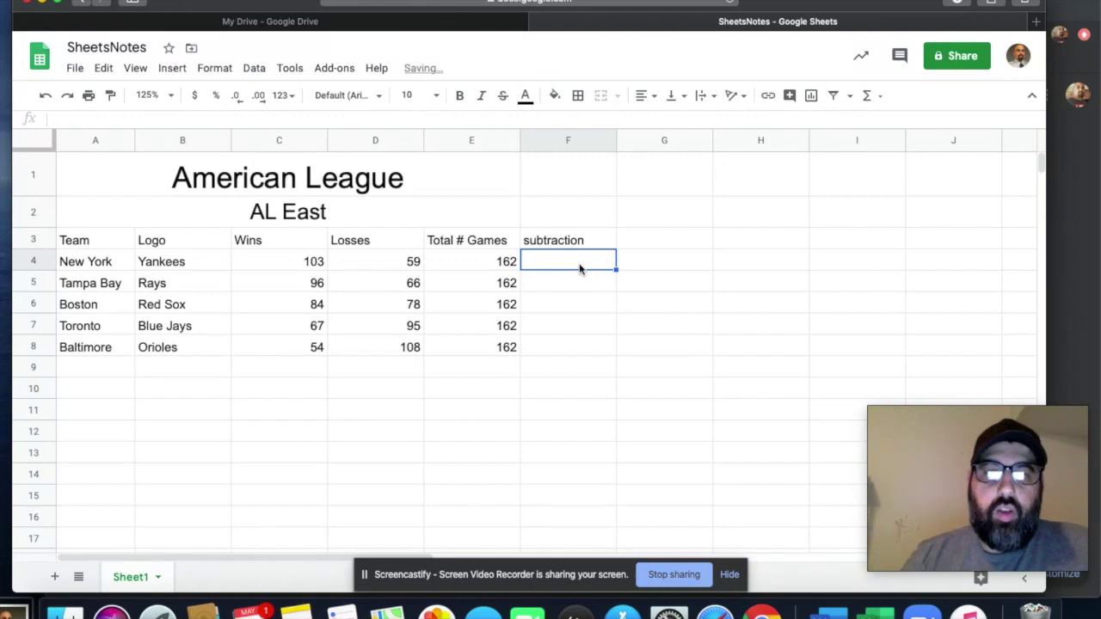
pyautogui.moveTo(482, 241); pyautogui.dragTo(542, 346)
pyautogui.press('Delete')
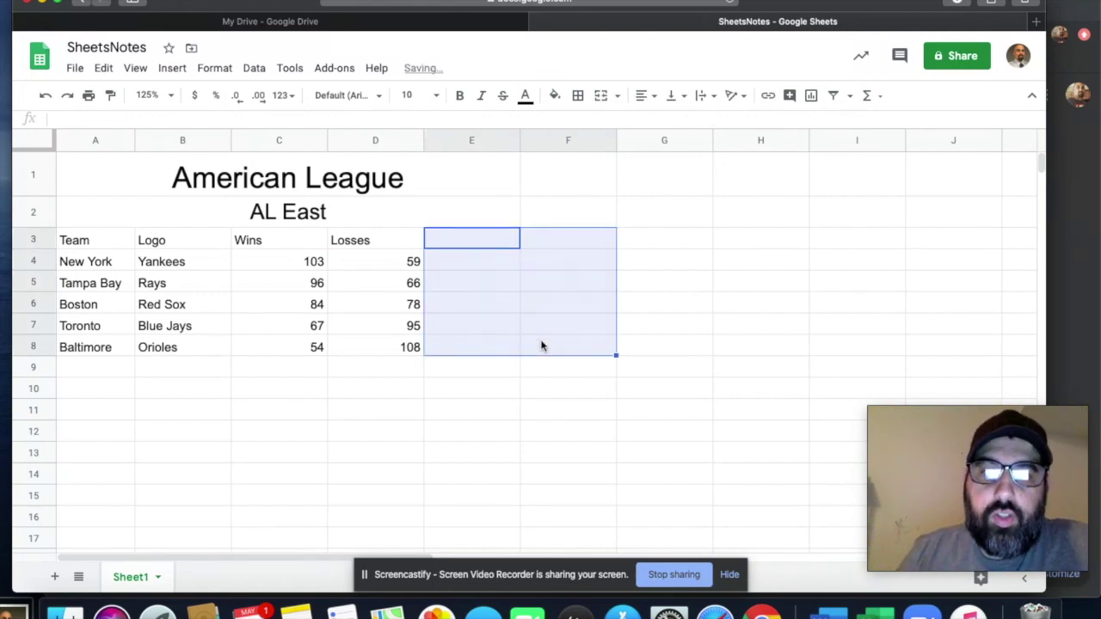
# Add the column header "Win %" in E3
pyautogui.click(457, 261)
pyautogui.click(448, 242)
pyautogui.write('Win')
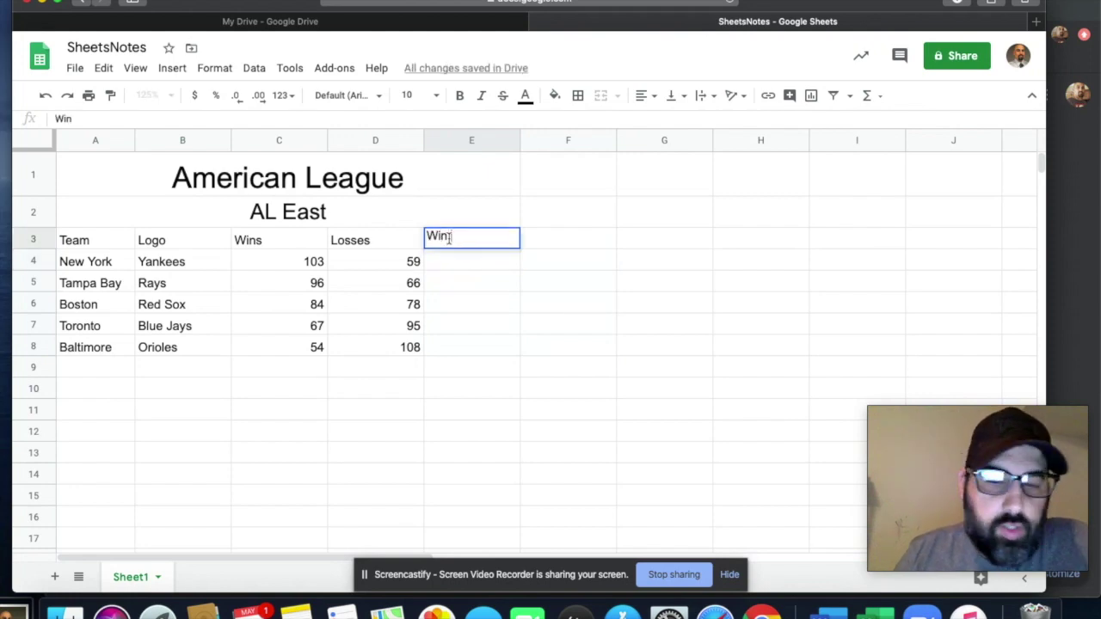
pyautogui.write(' %')
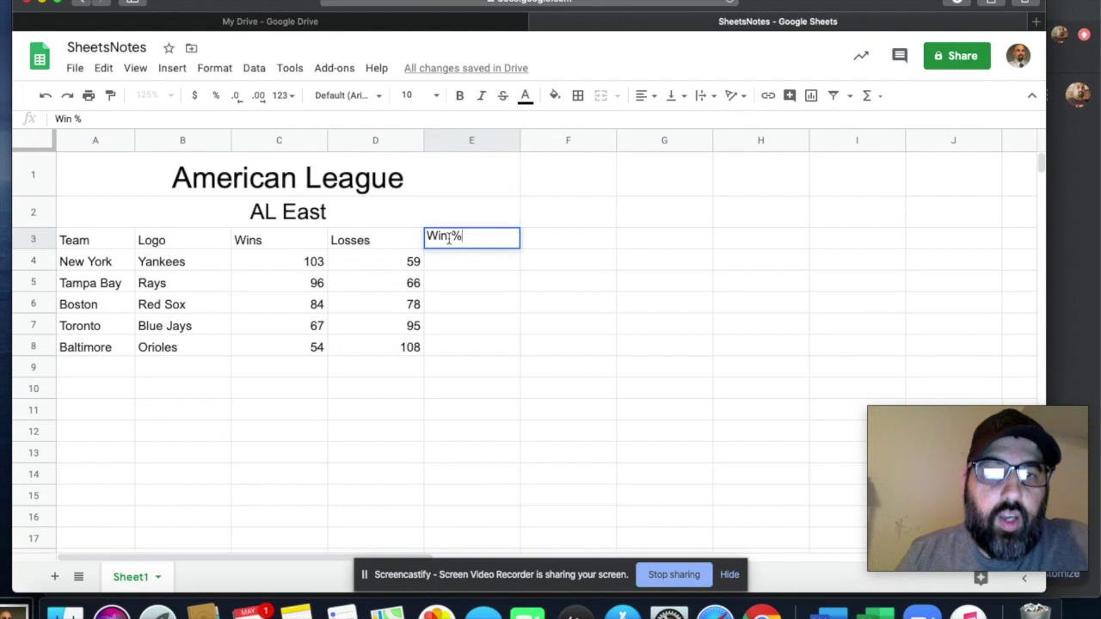
pyautogui.press('Return')
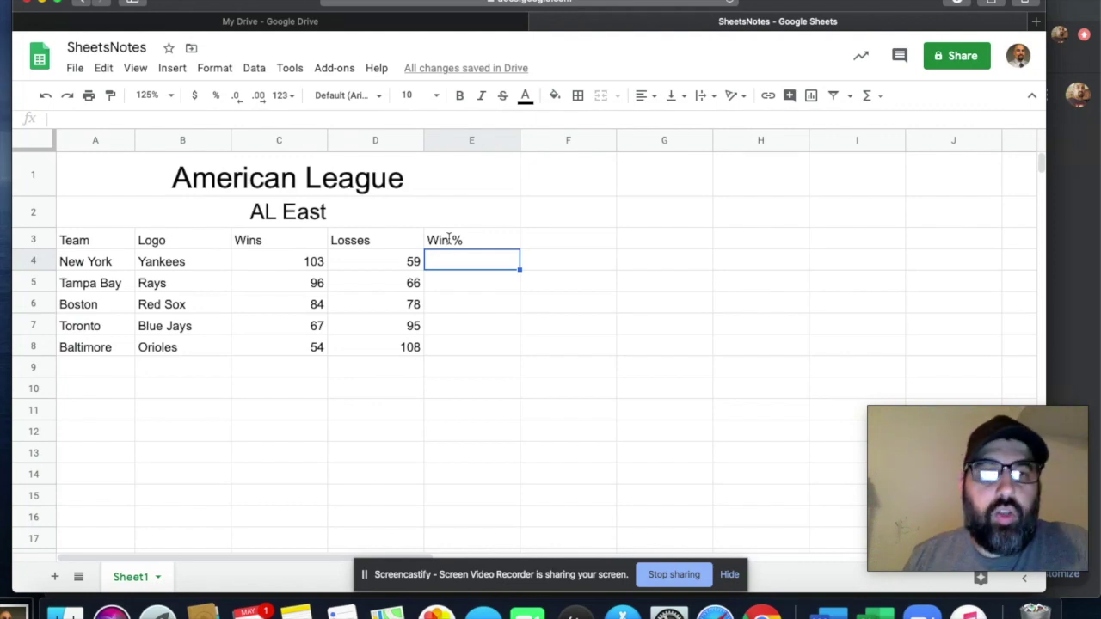
# Enter a formula in F4 that adds New York's wins and losses, =C4+D4
pyautogui.click(470, 280)
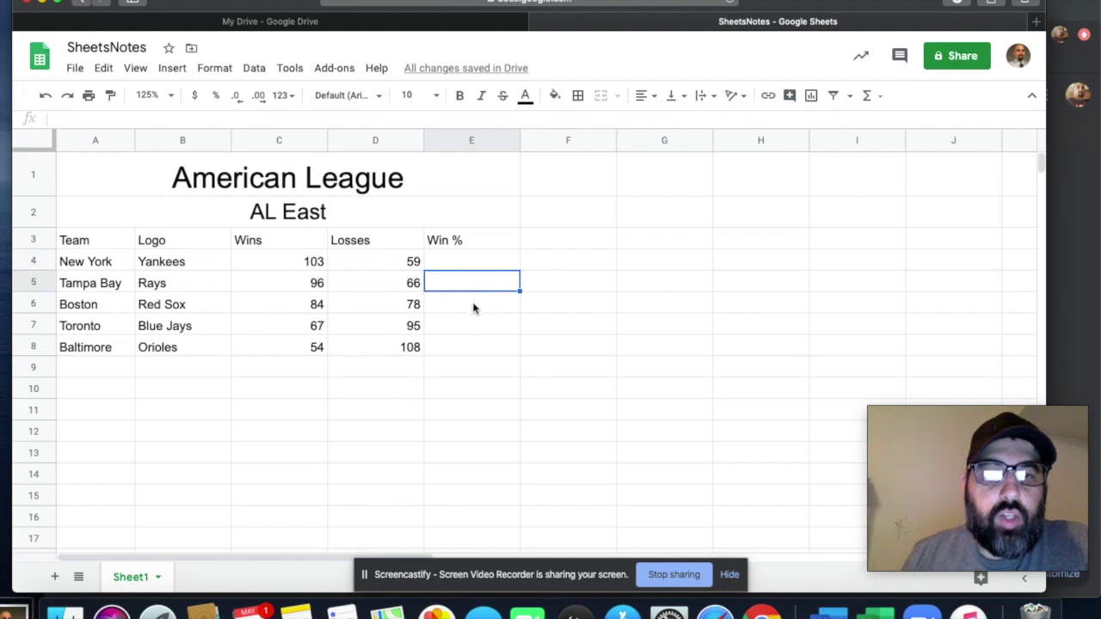
pyautogui.click(457, 263)
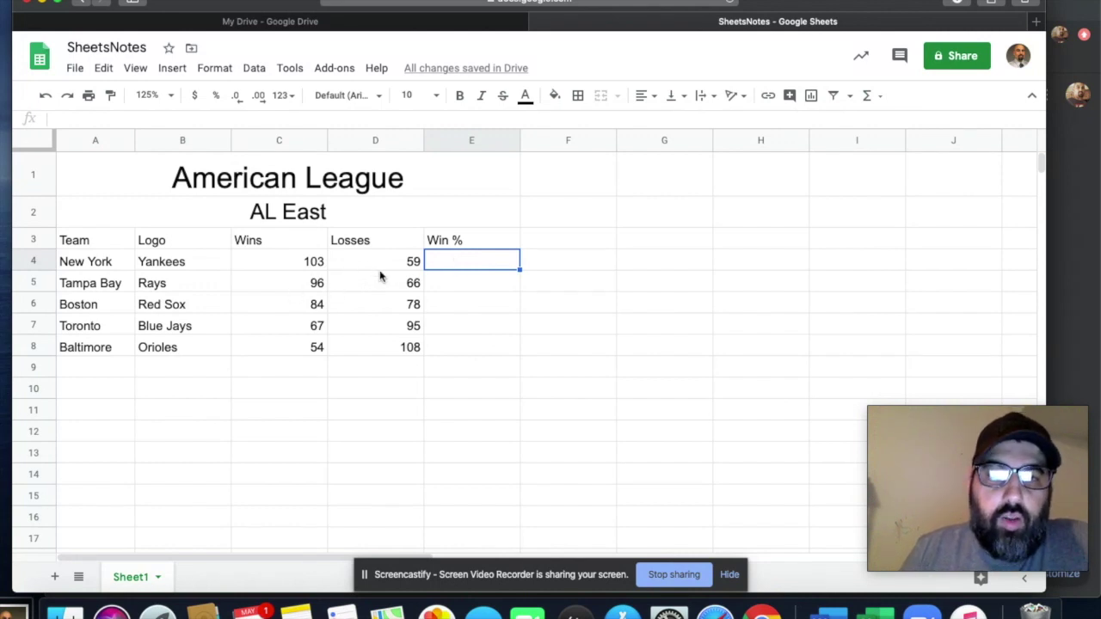
pyautogui.click(559, 269)
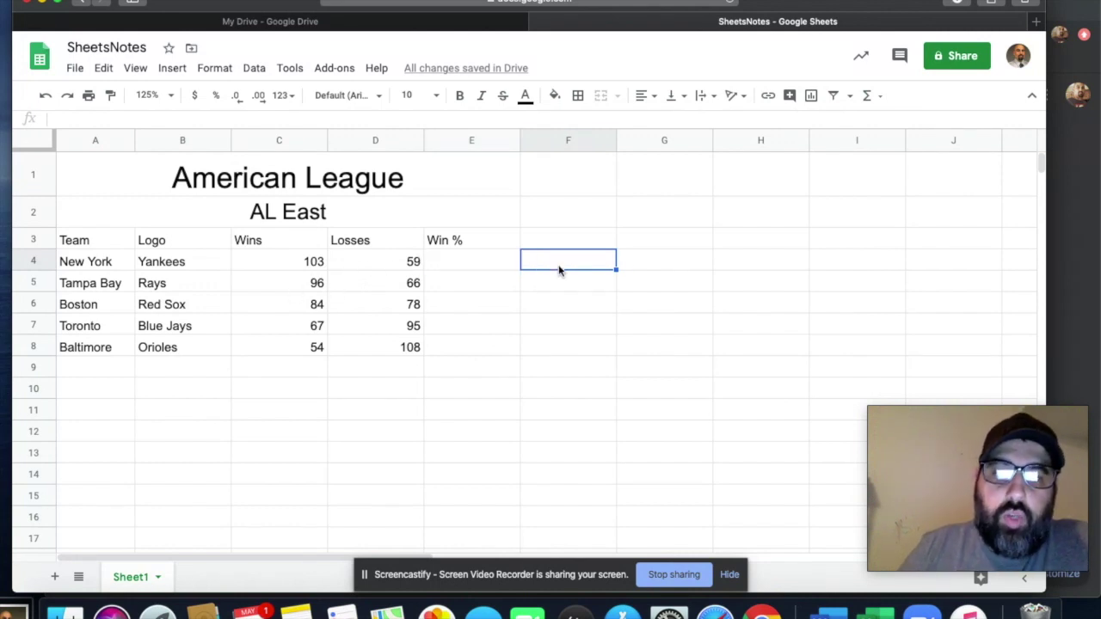
pyautogui.write('=')
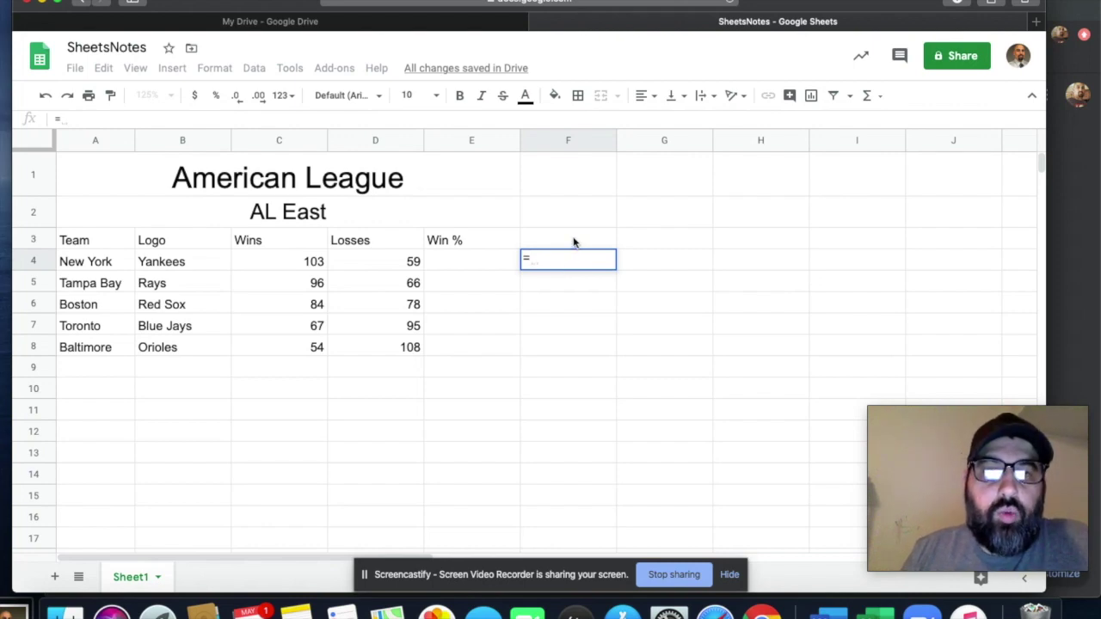
pyautogui.click(311, 265)
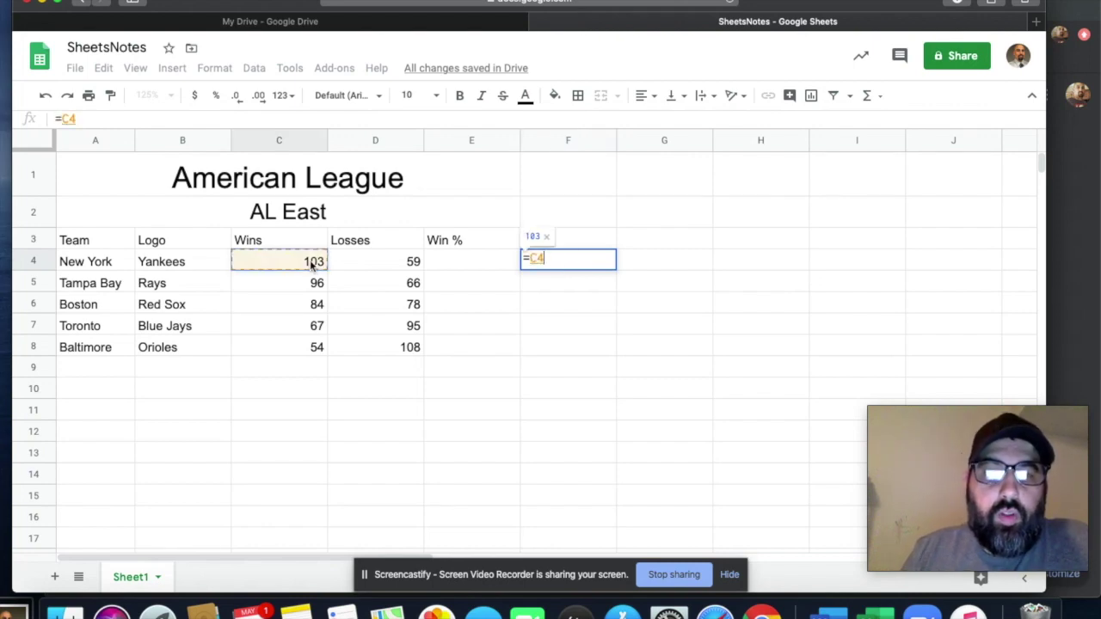
pyautogui.write('+')
pyautogui.click(375, 258)
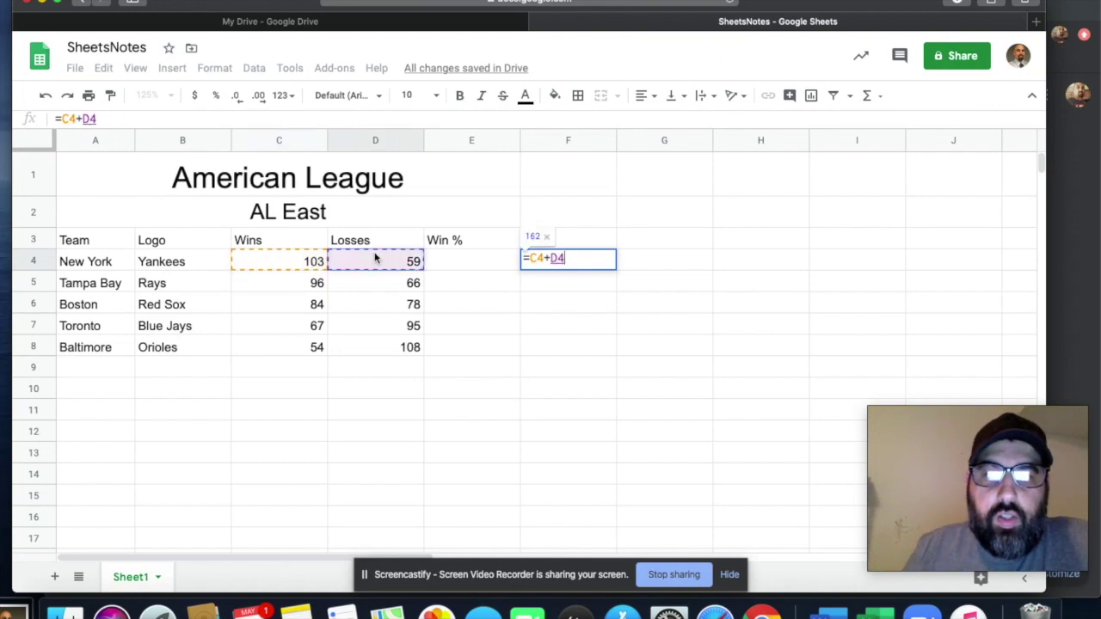
pyautogui.press('Return')
# Add the column header "total games" in F3
pyautogui.click(574, 243)
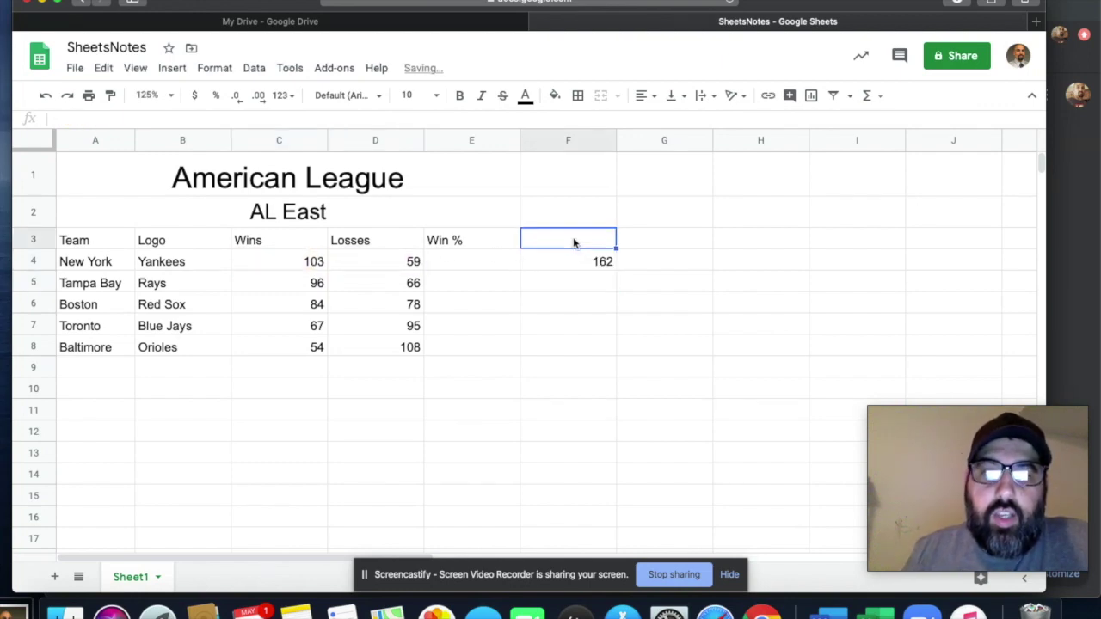
pyautogui.write('total games')
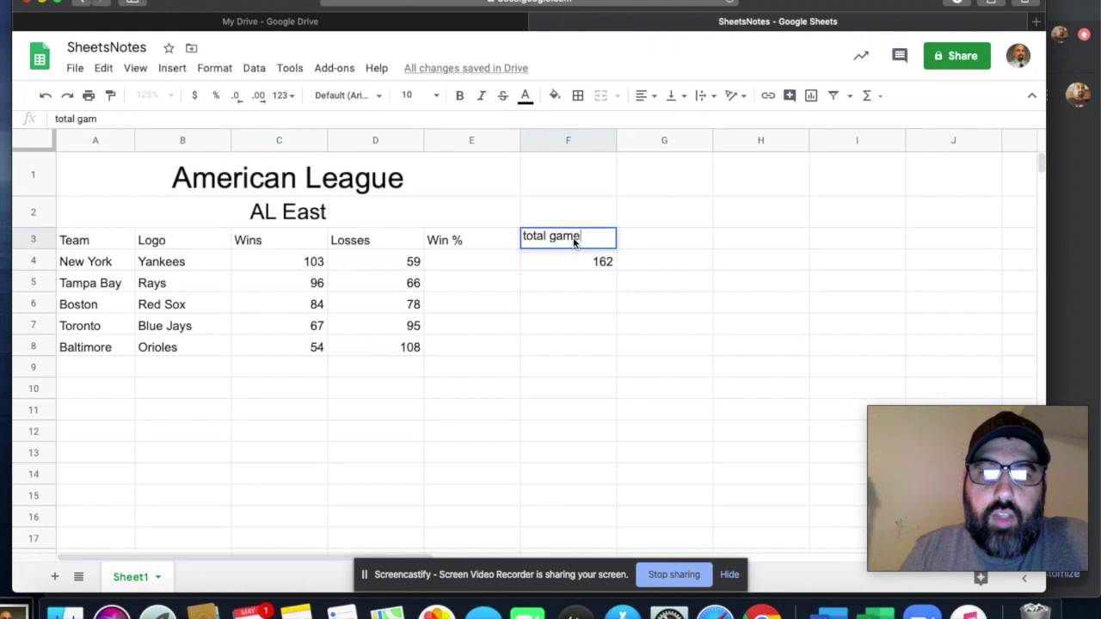
pyautogui.press('Return')
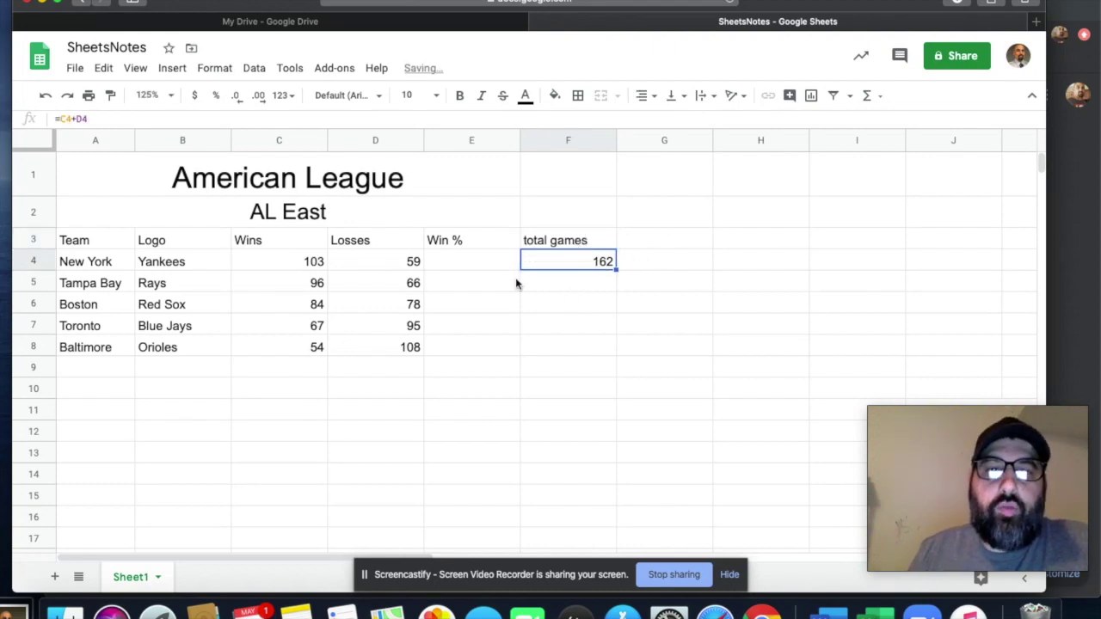
# Enter =C4/162 in E4 to divide New York's wins by 162 games and fill the formula down to E8
pyautogui.click(478, 264)
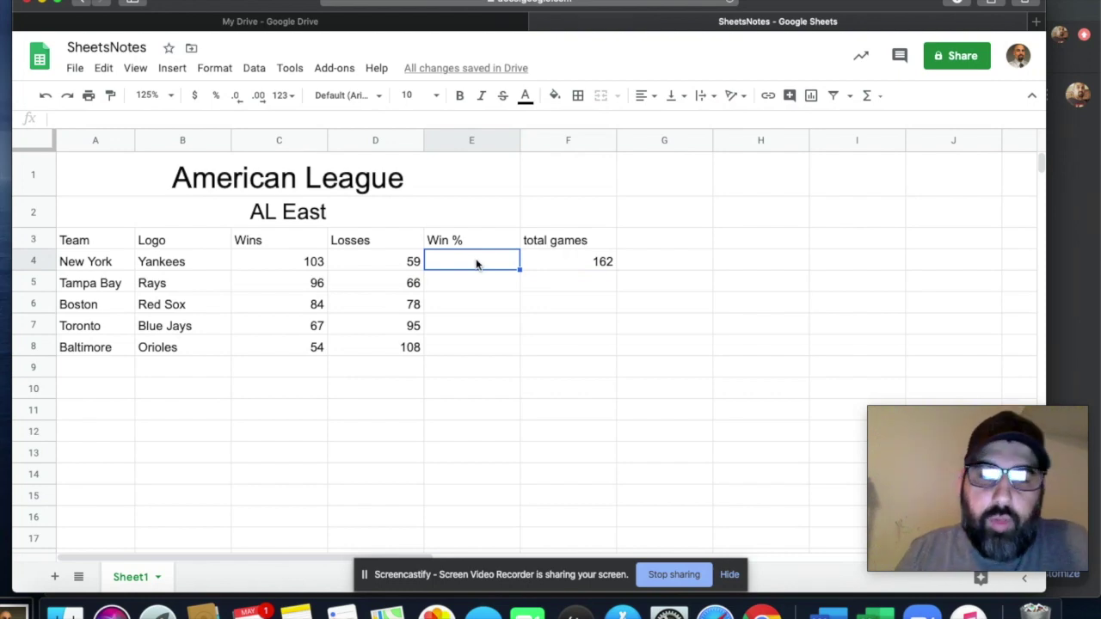
pyautogui.write('=')
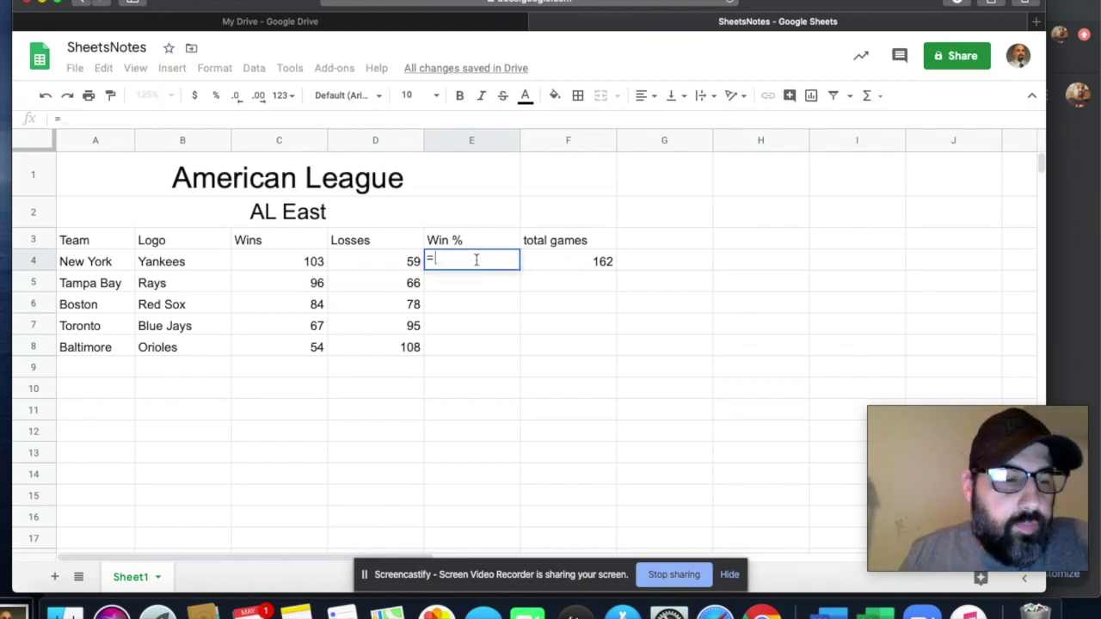
pyautogui.click(315, 263)
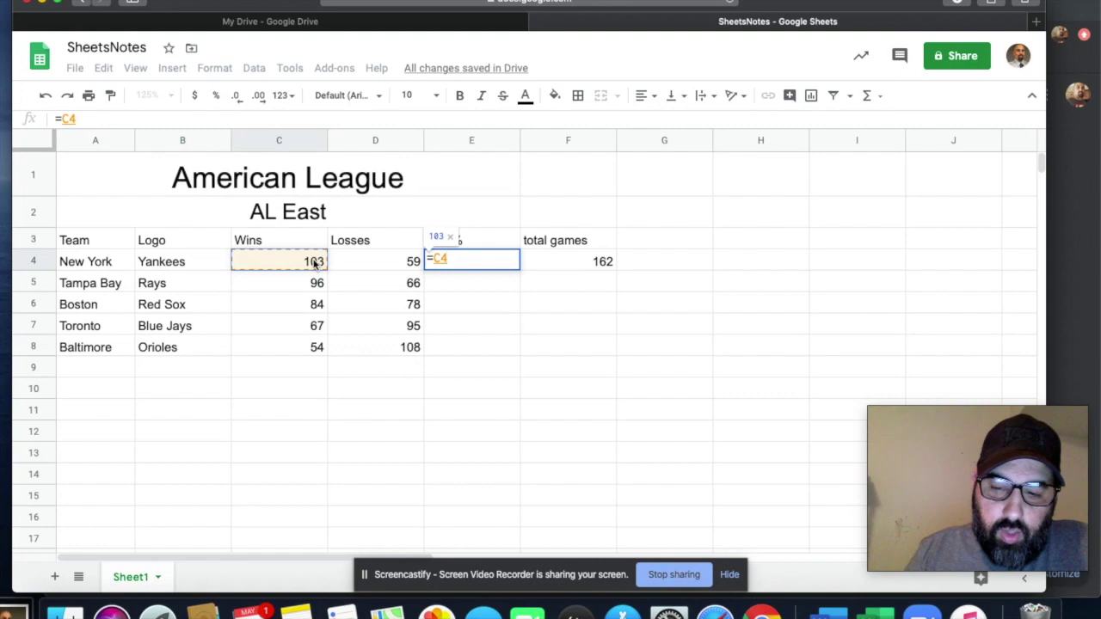
pyautogui.write('/')
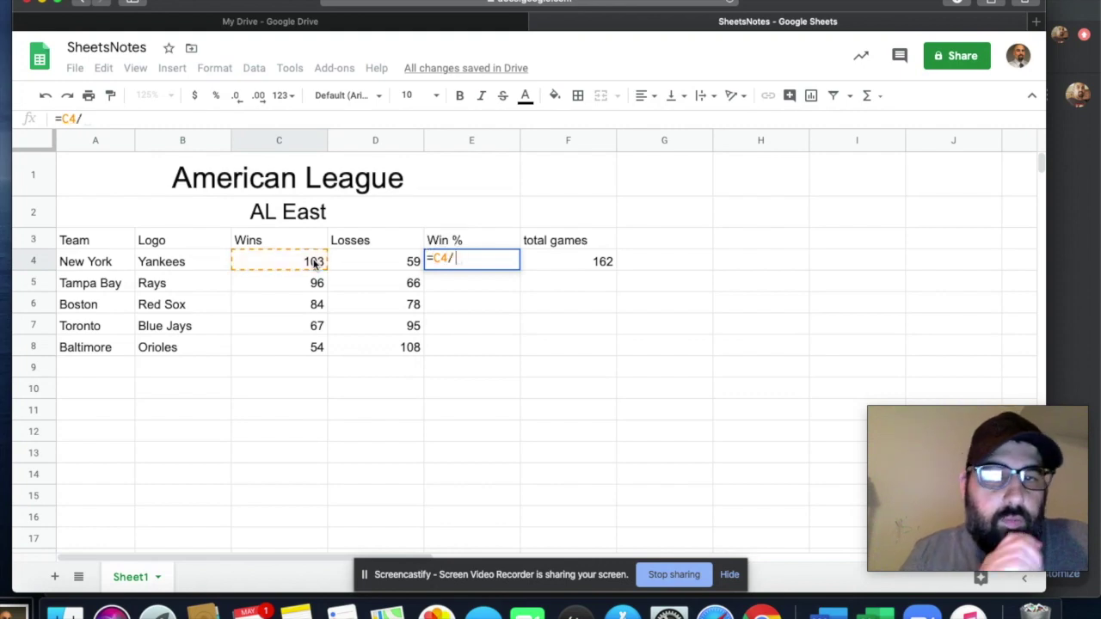
pyautogui.write('162')
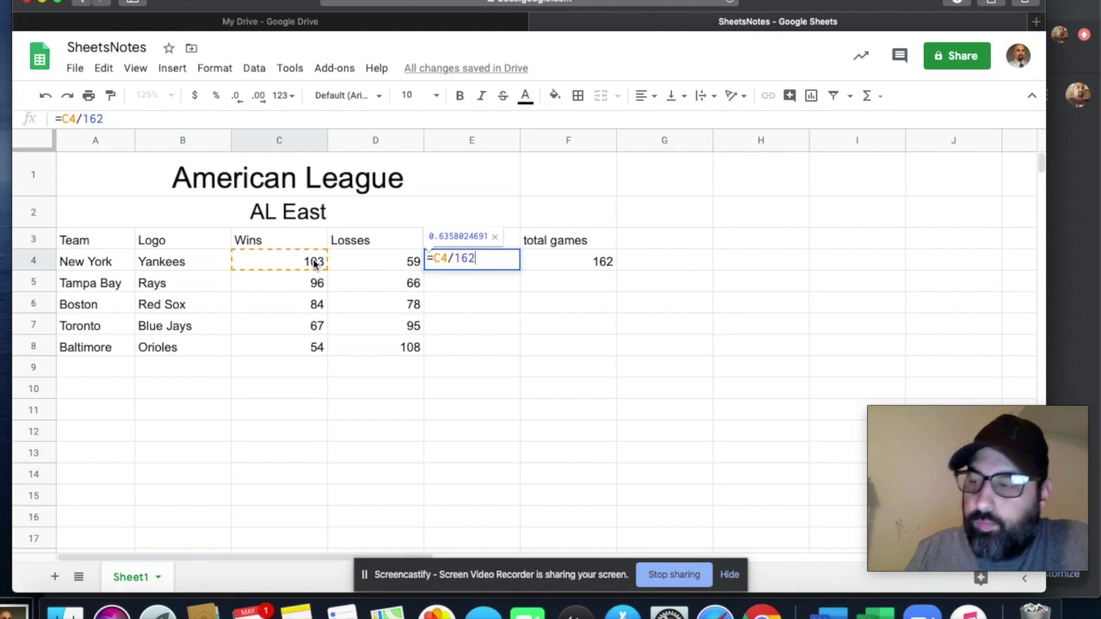
pyautogui.press('Return')
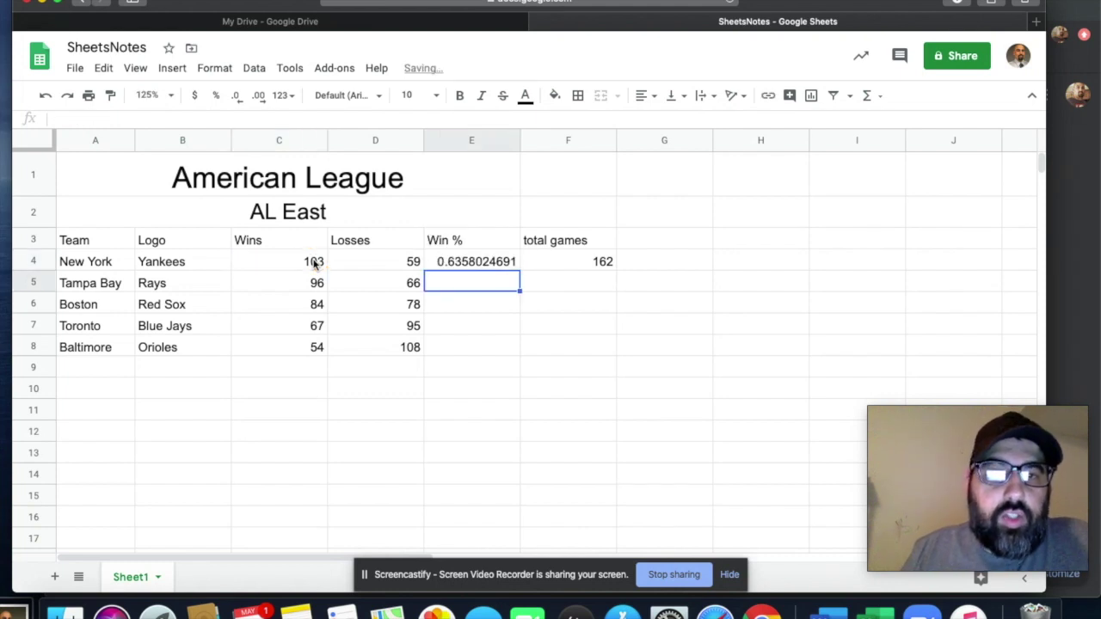
pyautogui.click(460, 263)
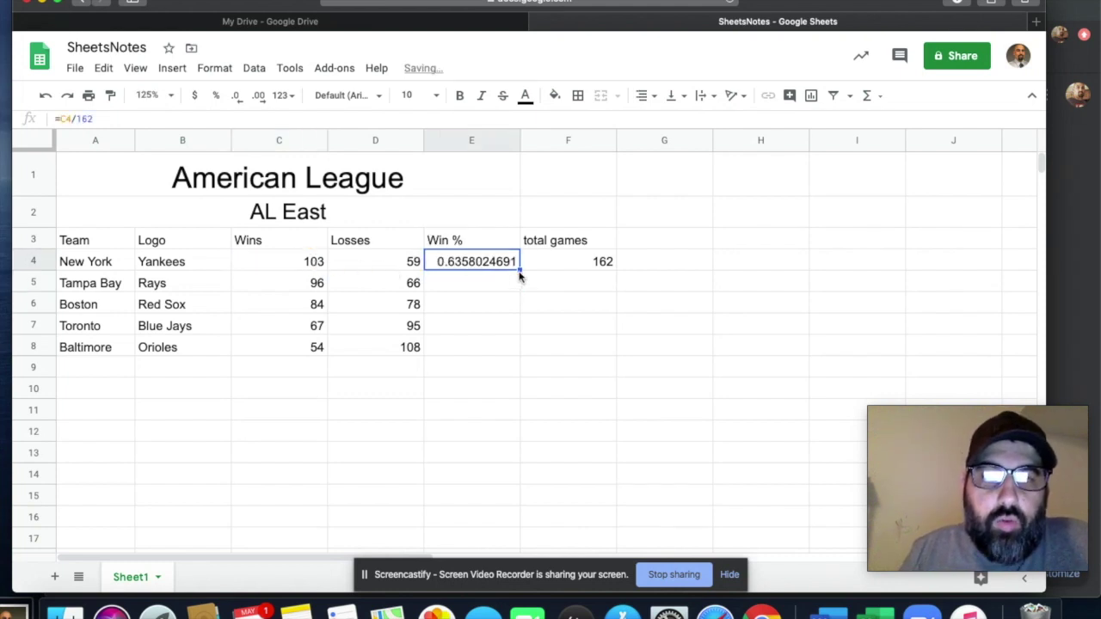
pyautogui.moveTo(519, 269); pyautogui.dragTo(511, 354)
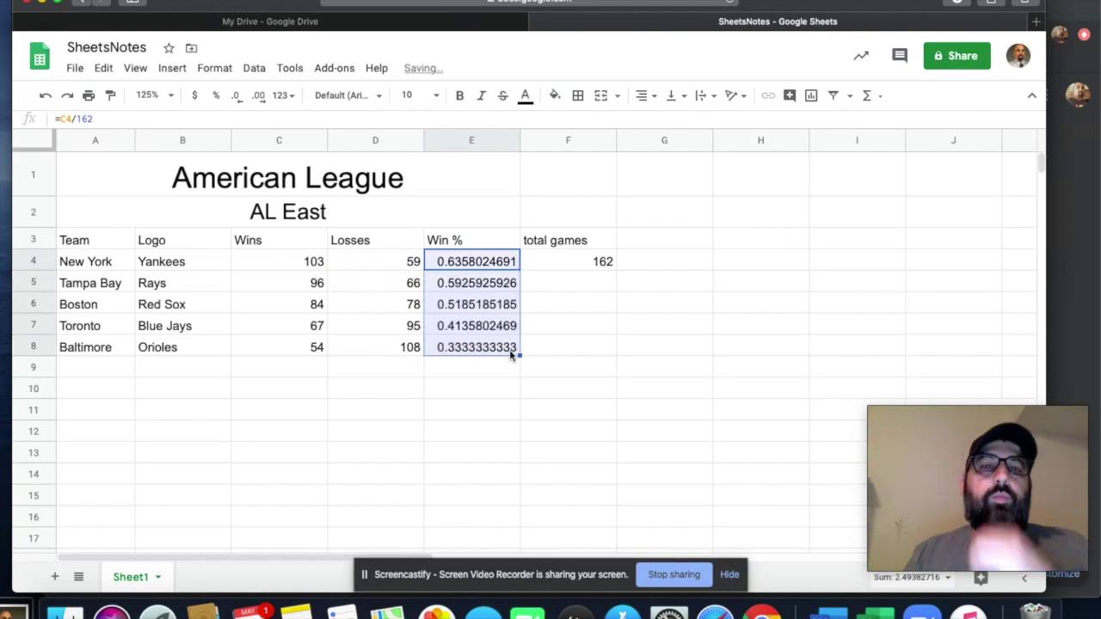
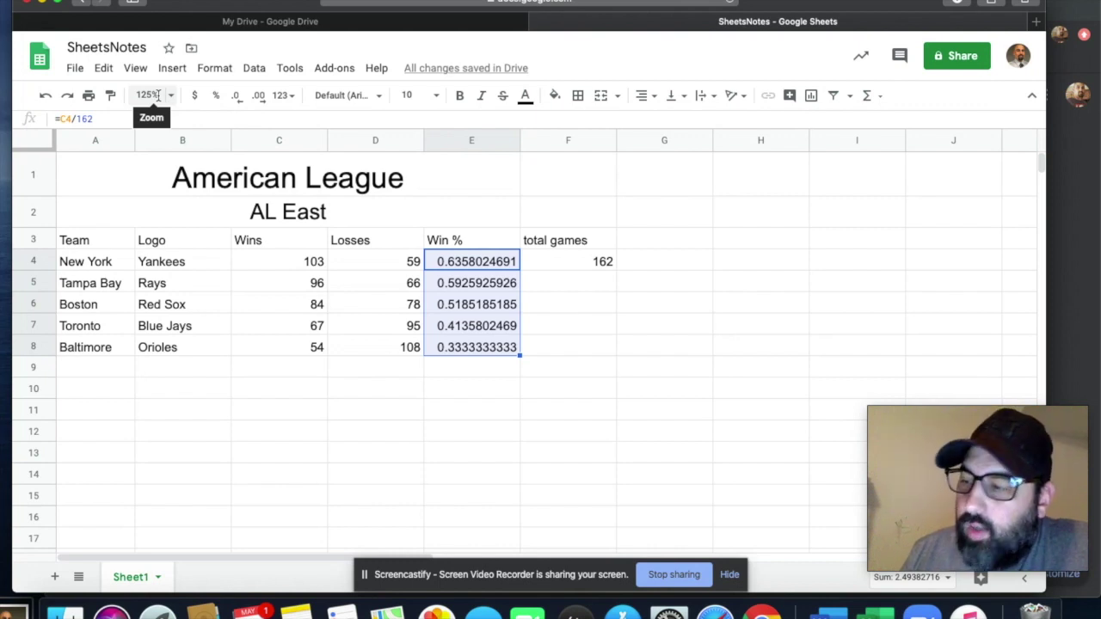
# Try the currency format on the Win % values in E4:E8 and change them to the Number format
pyautogui.click(196, 100)
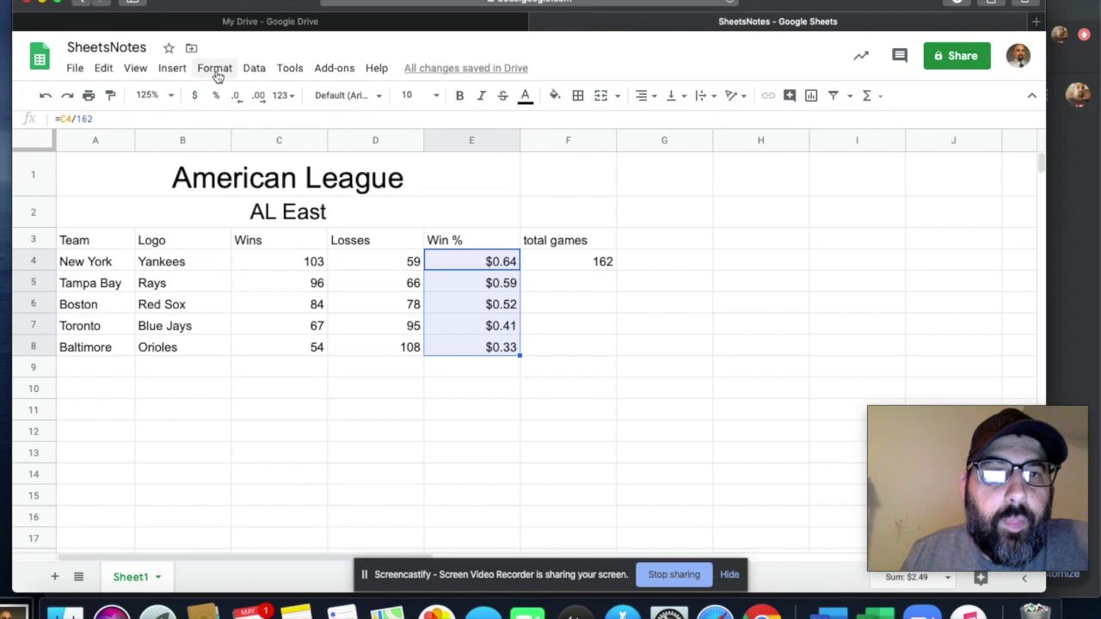
pyautogui.click(215, 68)
pyautogui.moveTo(258, 144)
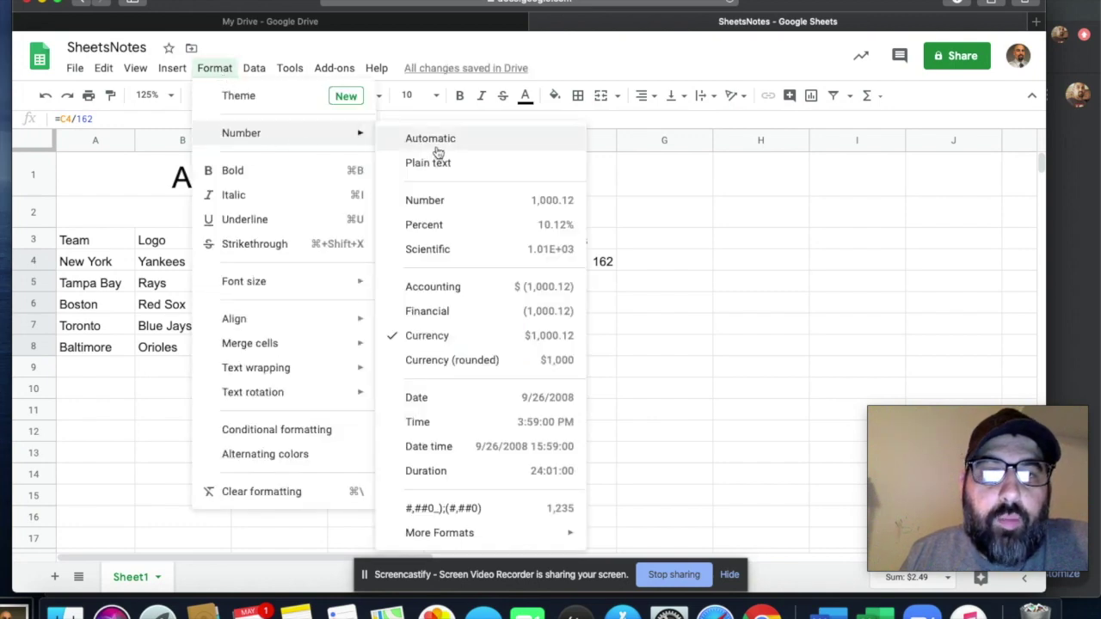
pyautogui.click(453, 203)
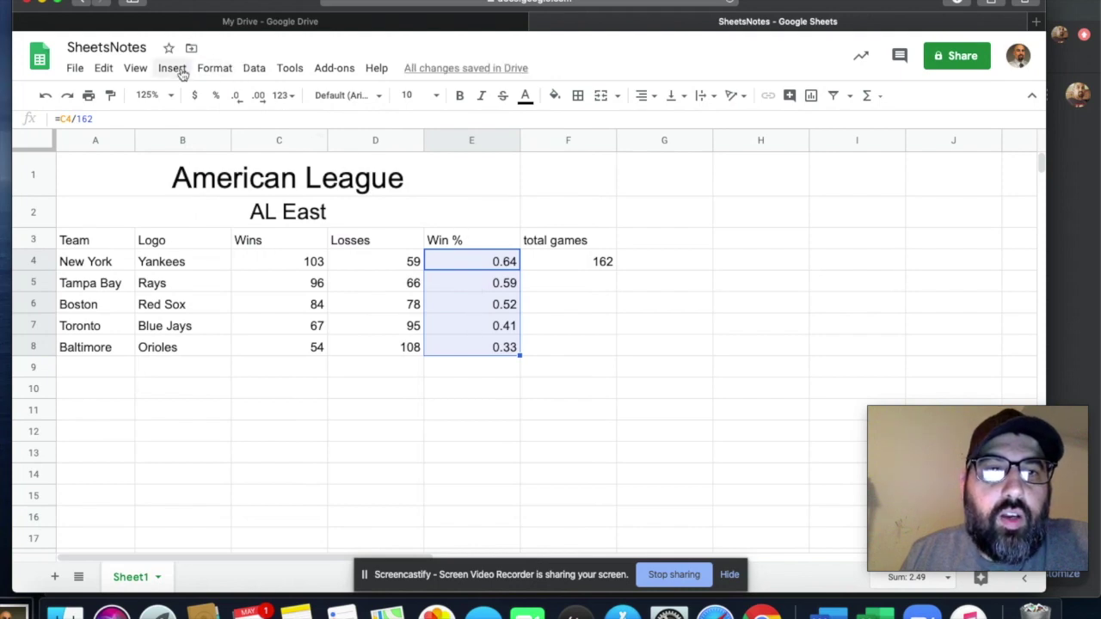
# Apply the custom number format #,##0.000 to the Win % values in E4:E8
pyautogui.click(216, 69)
pyautogui.moveTo(266, 136)
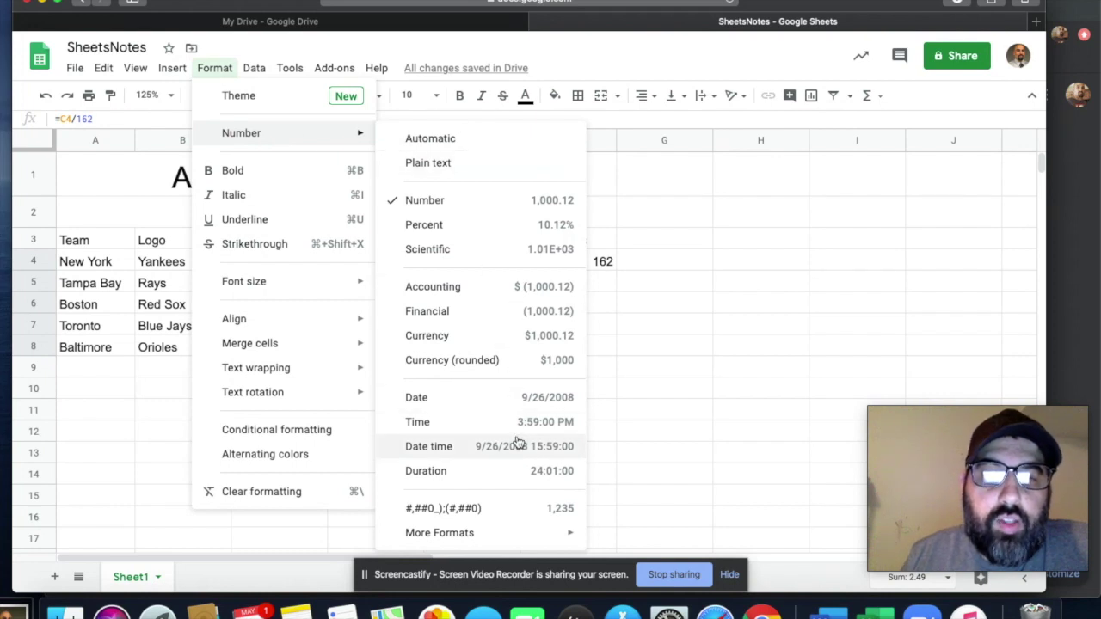
pyautogui.moveTo(514, 536)
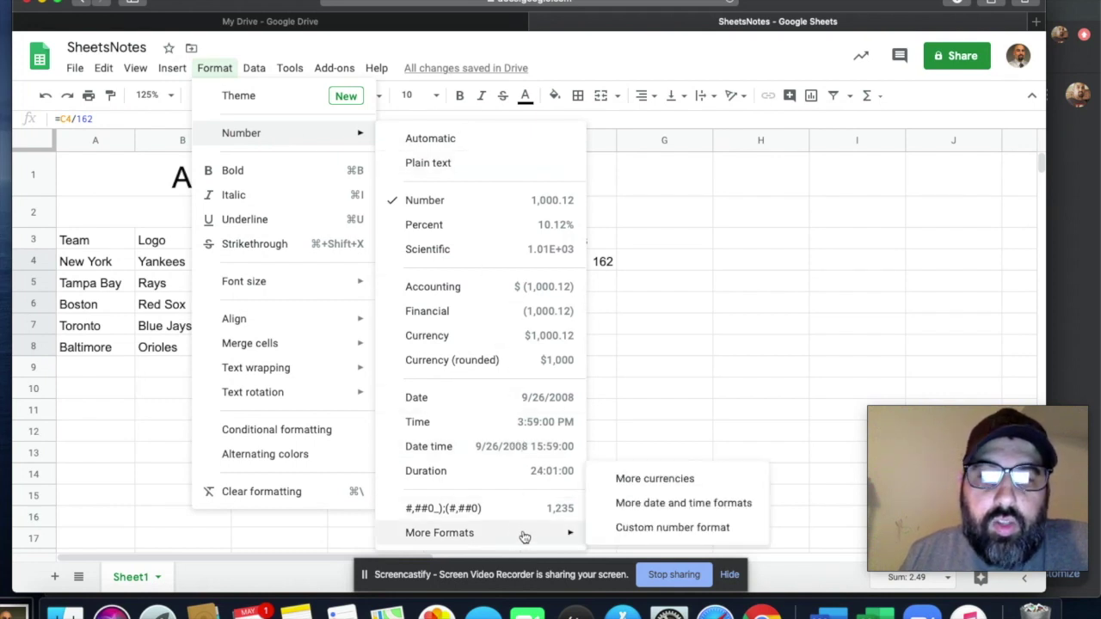
pyautogui.click(669, 527)
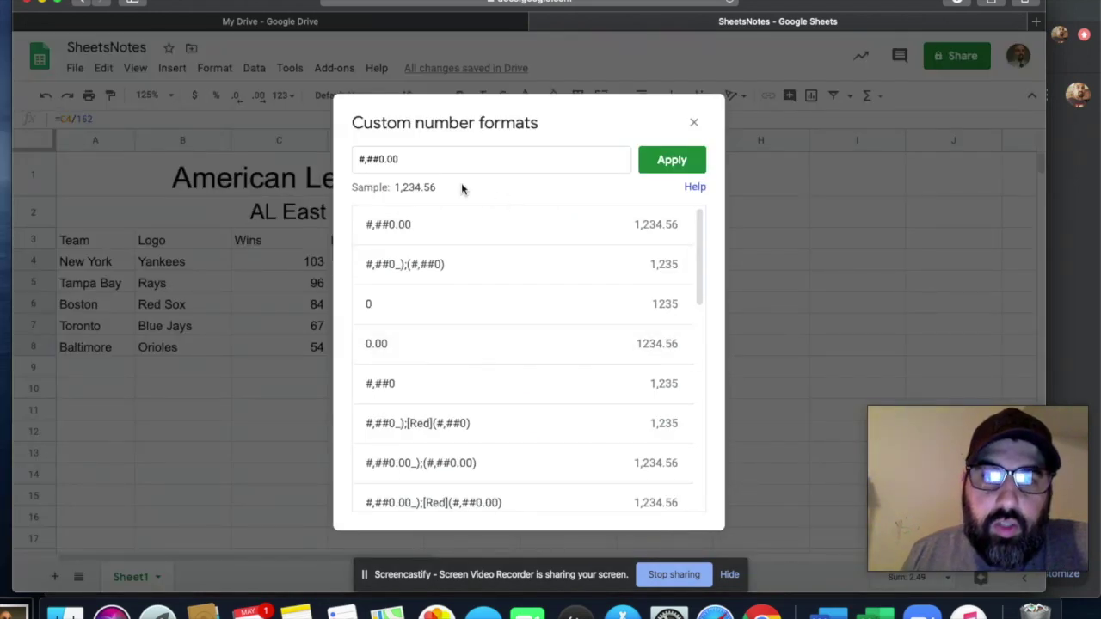
pyautogui.click(412, 159)
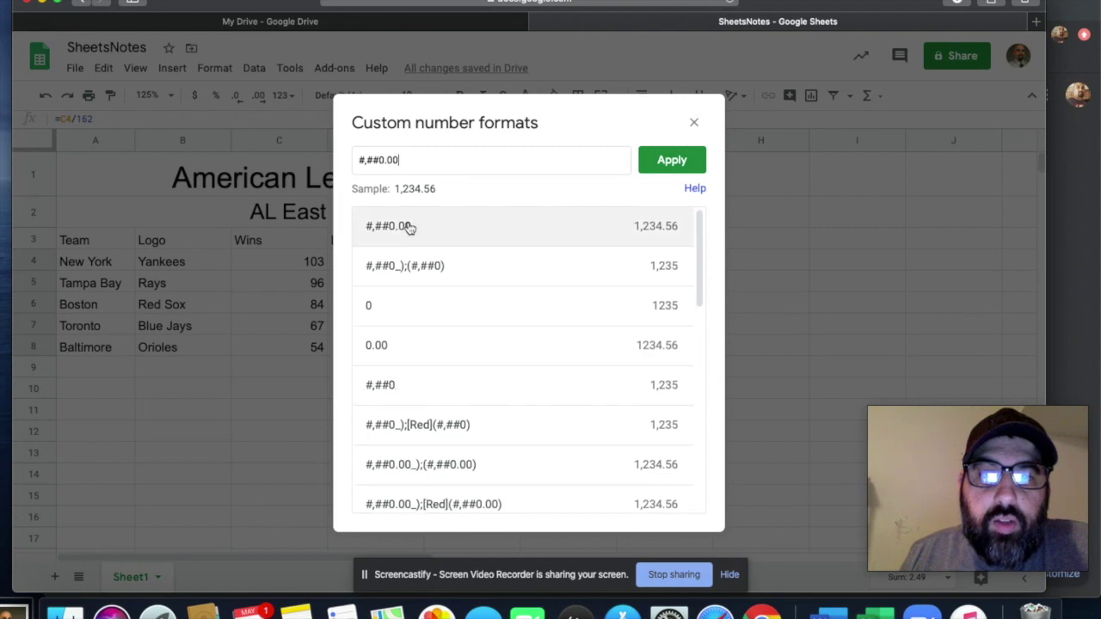
pyautogui.write('0')
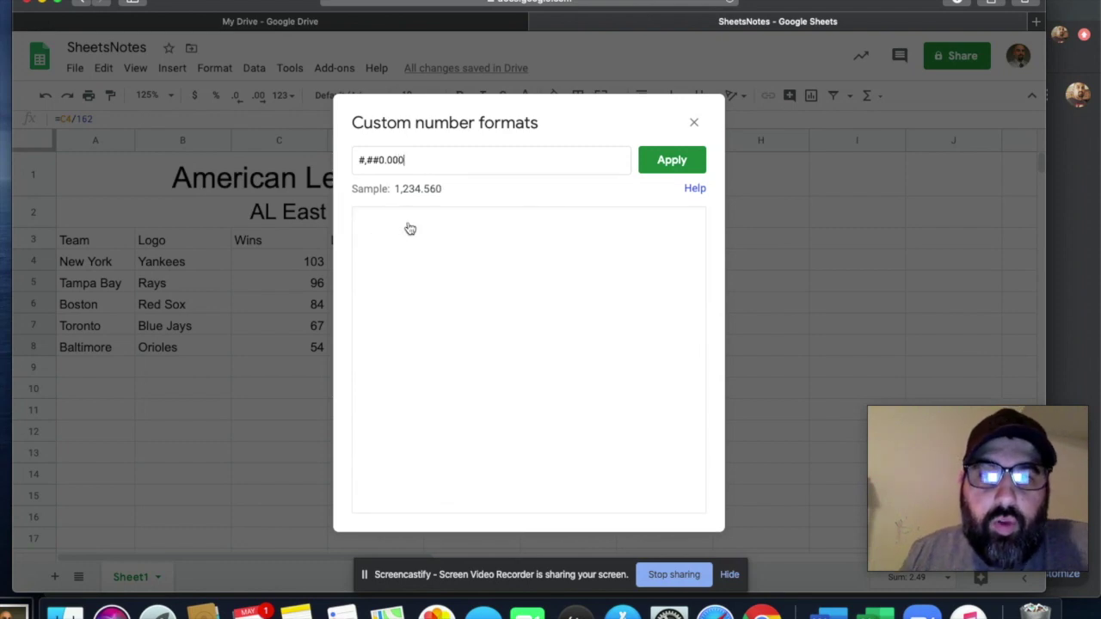
pyautogui.click(659, 163)
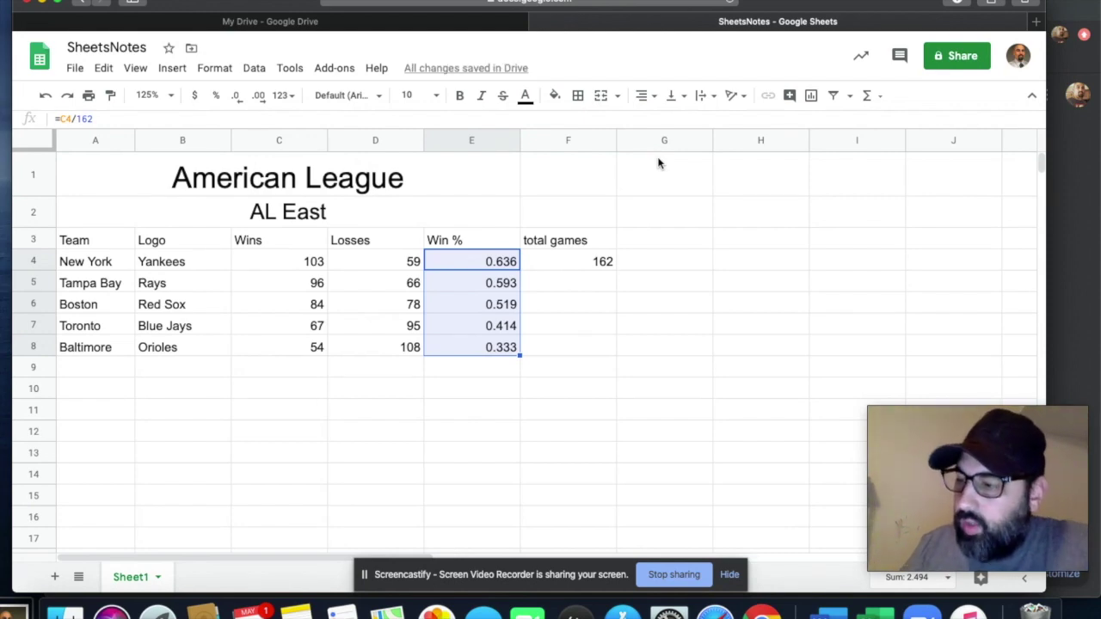
pyautogui.click(576, 297)
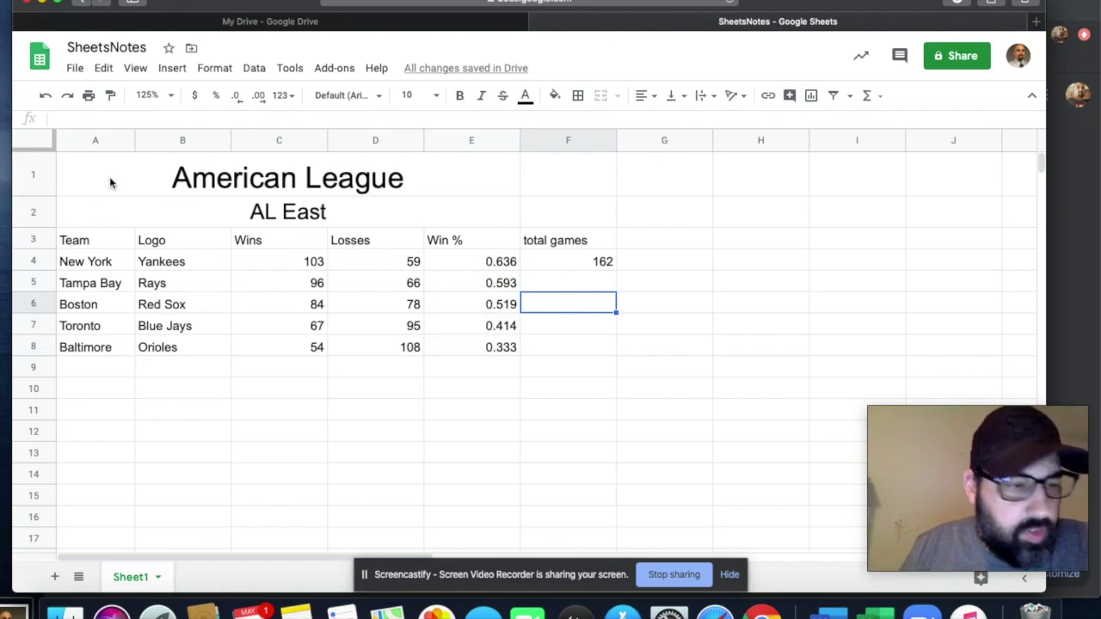
# Add all borders to the table range A1:F8
pyautogui.moveTo(109, 176); pyautogui.dragTo(543, 350)
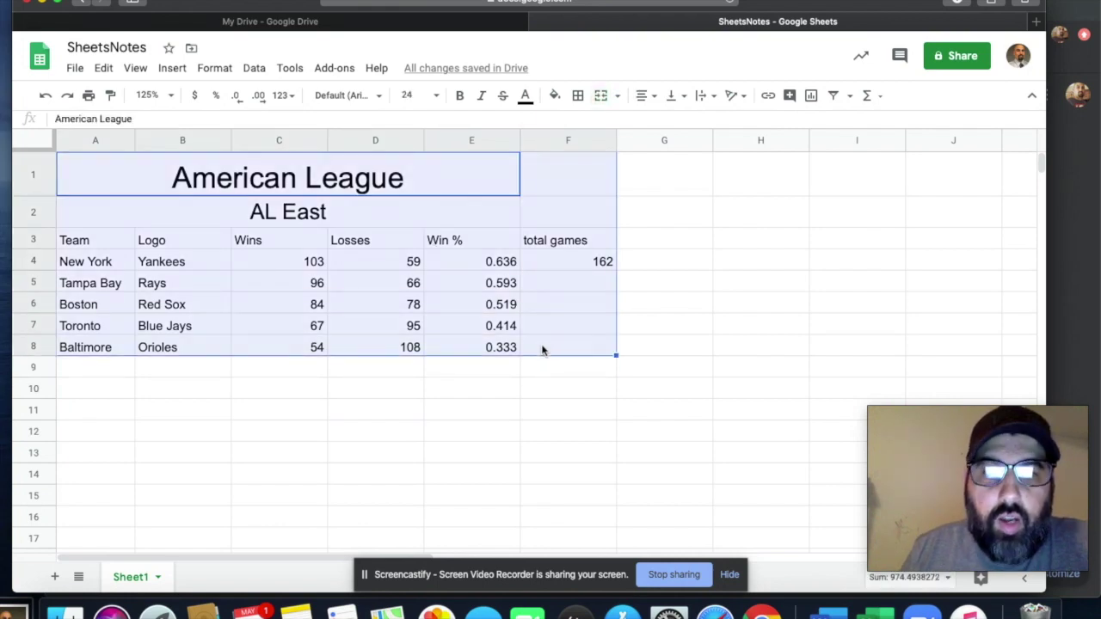
pyautogui.click(578, 96)
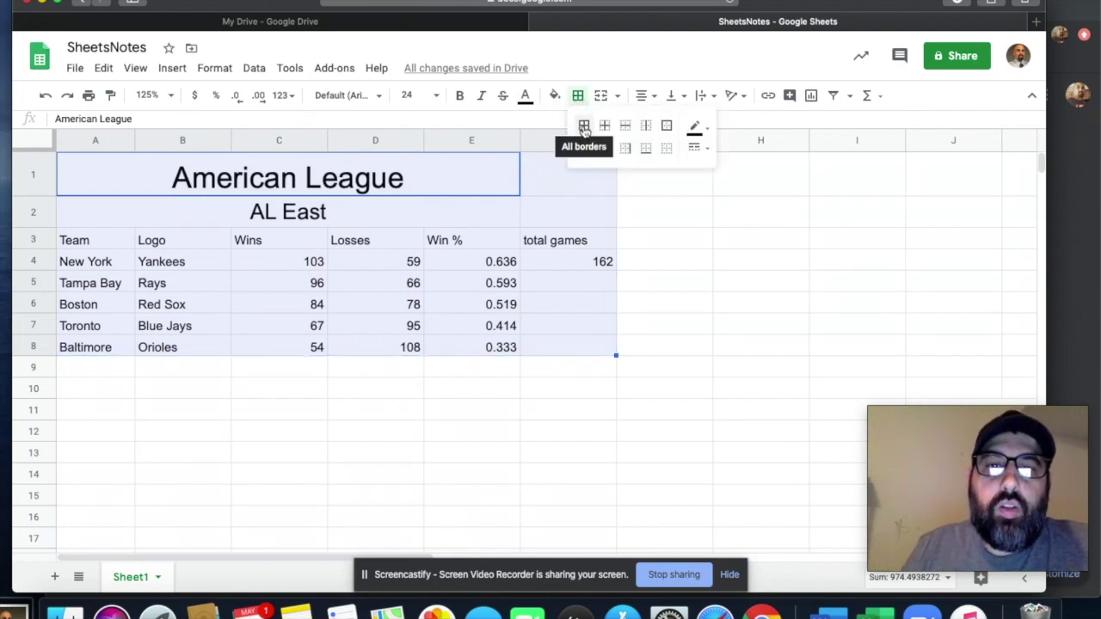
pyautogui.click(584, 128)
pyautogui.click(473, 438)
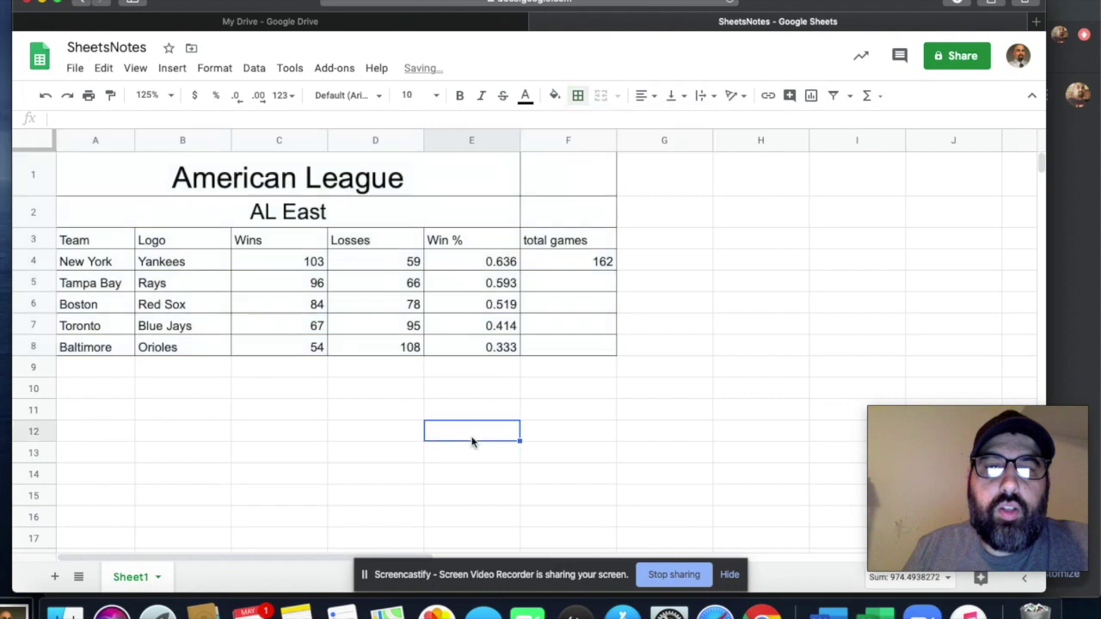
# Delete the total games column F
pyautogui.click(543, 140)
pyautogui.rightClick(543, 138)
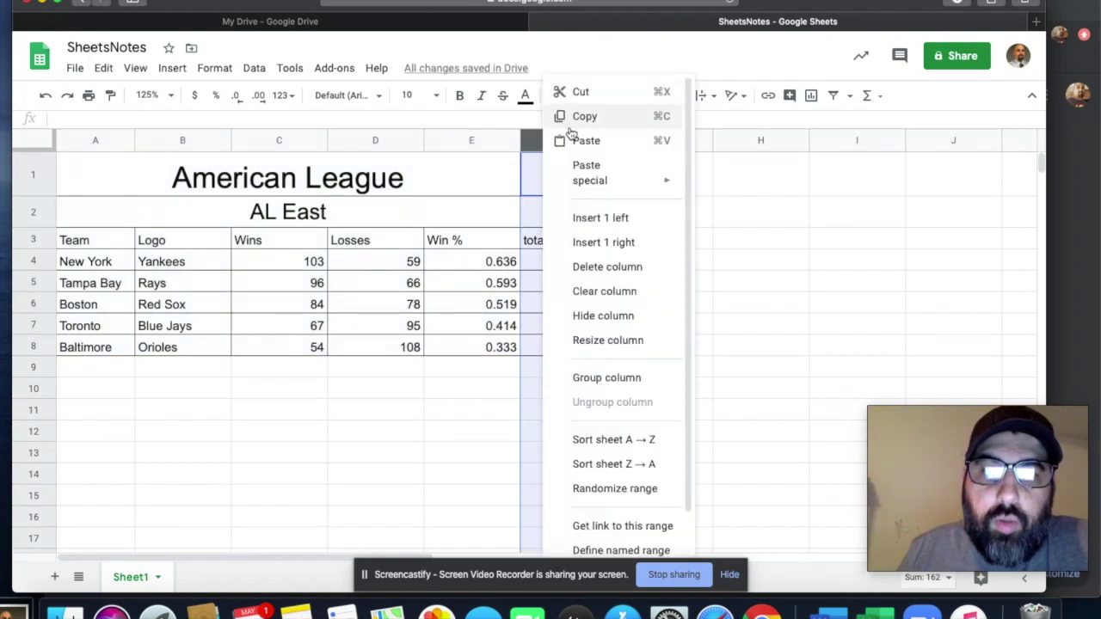
pyautogui.click(589, 273)
pyautogui.click(435, 470)
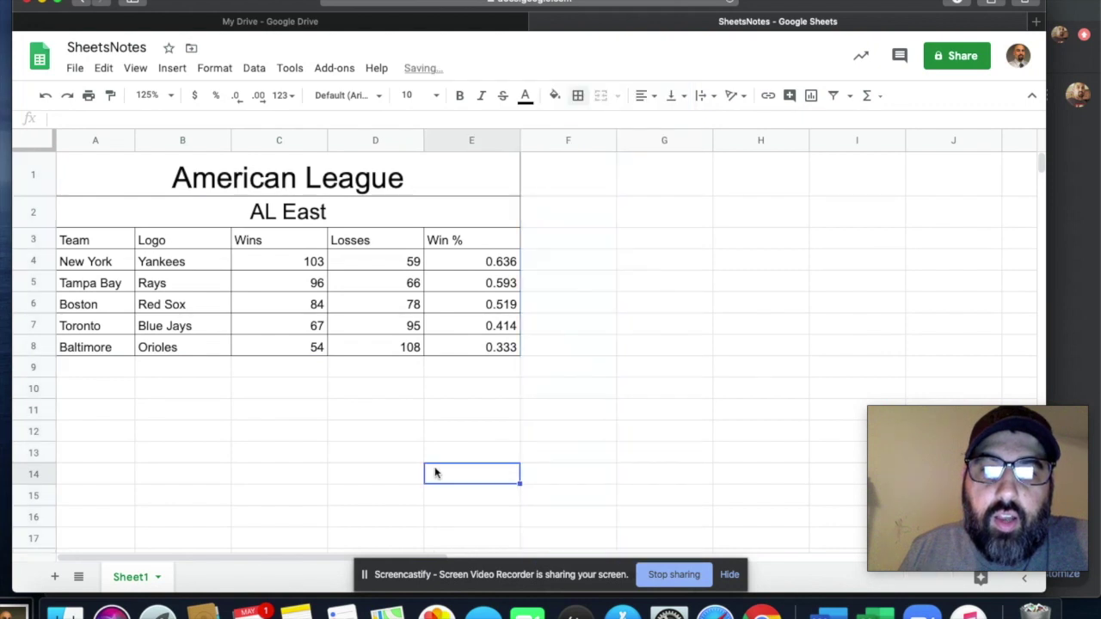
# Enter the heading "AL Central" in A10
pyautogui.click(104, 389)
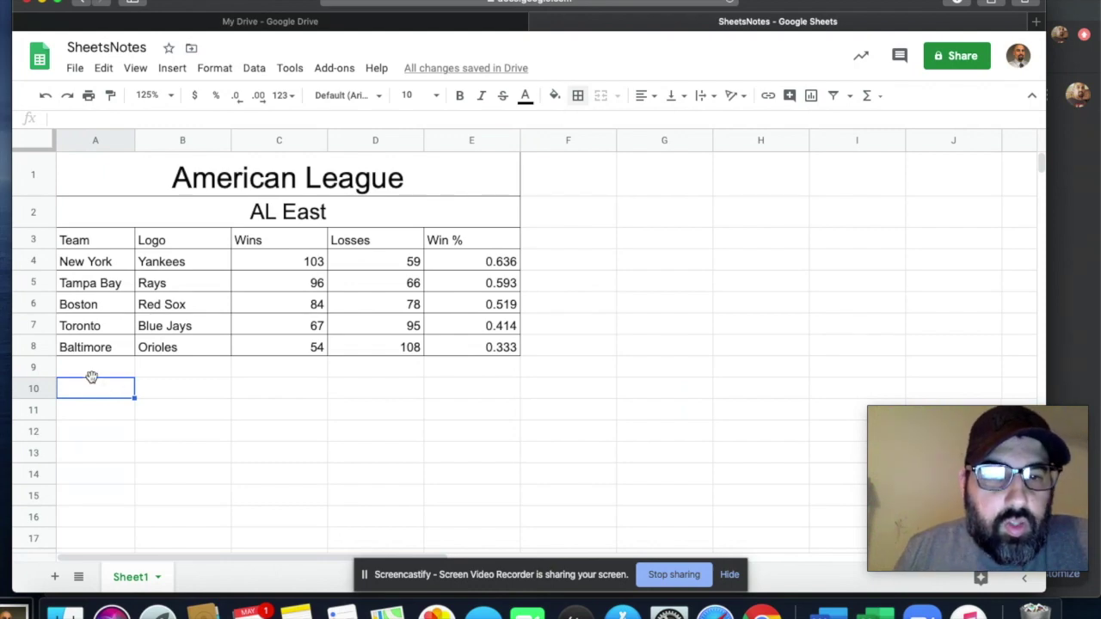
pyautogui.click(102, 372)
pyautogui.click(102, 382)
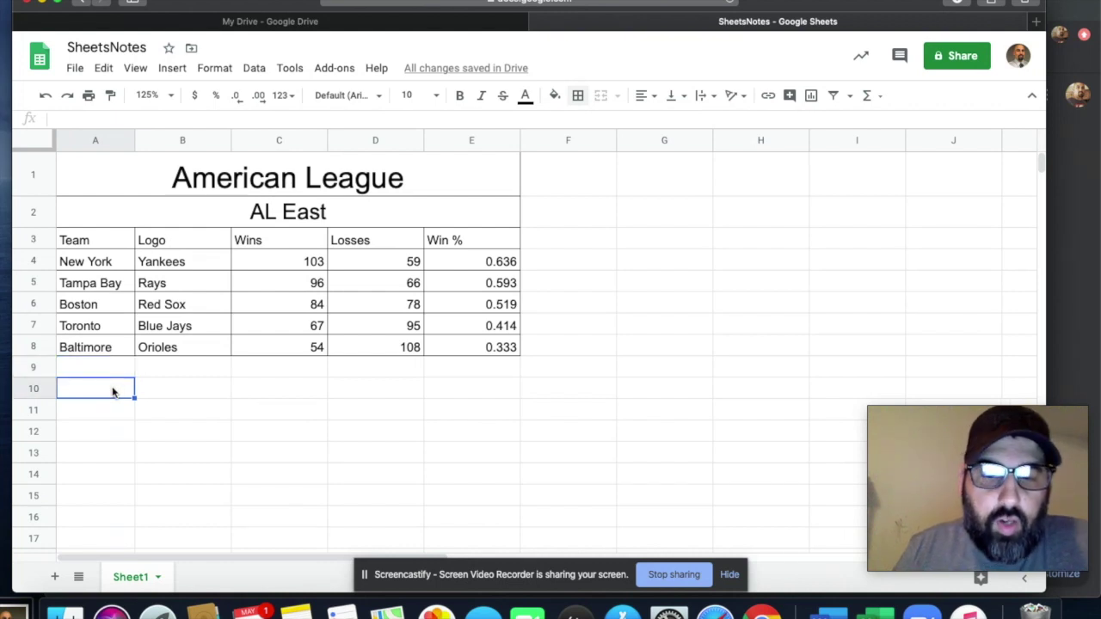
pyautogui.write('AL Cetntral')
pyautogui.click(126, 452)
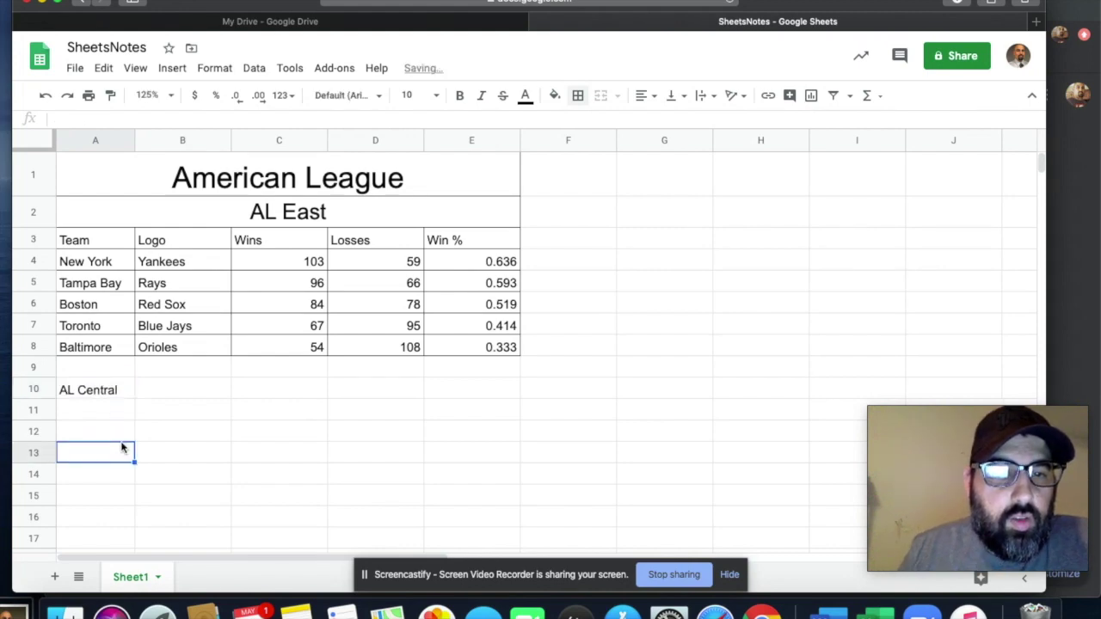
# Merge A10:E10 and copy the AL East heading's formatting onto the AL Central heading
pyautogui.moveTo(93, 393); pyautogui.dragTo(458, 400)
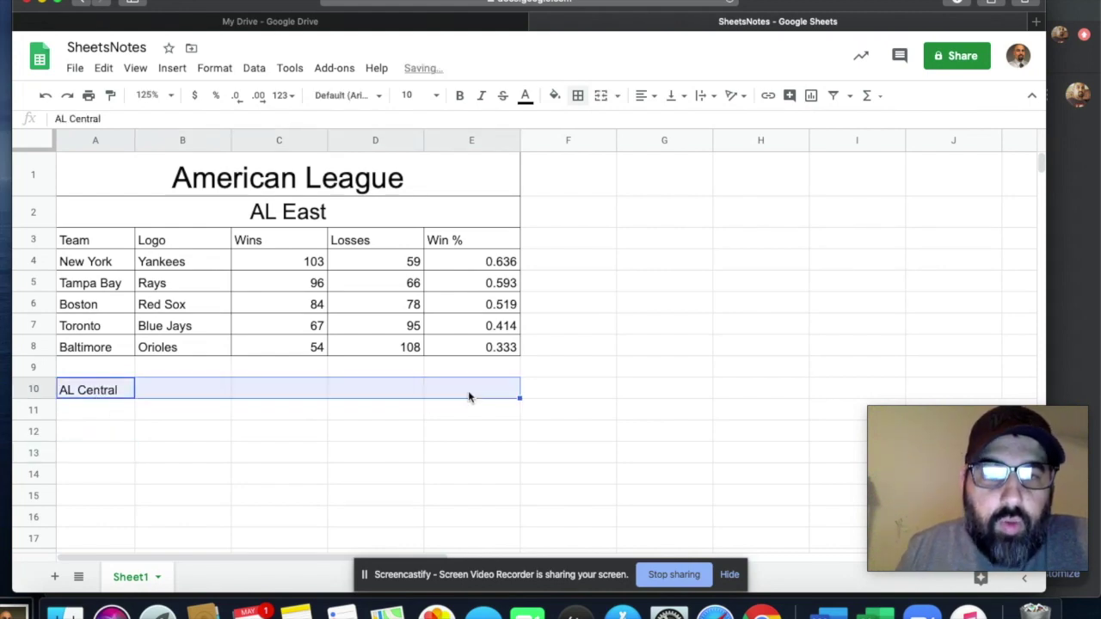
pyautogui.click(601, 98)
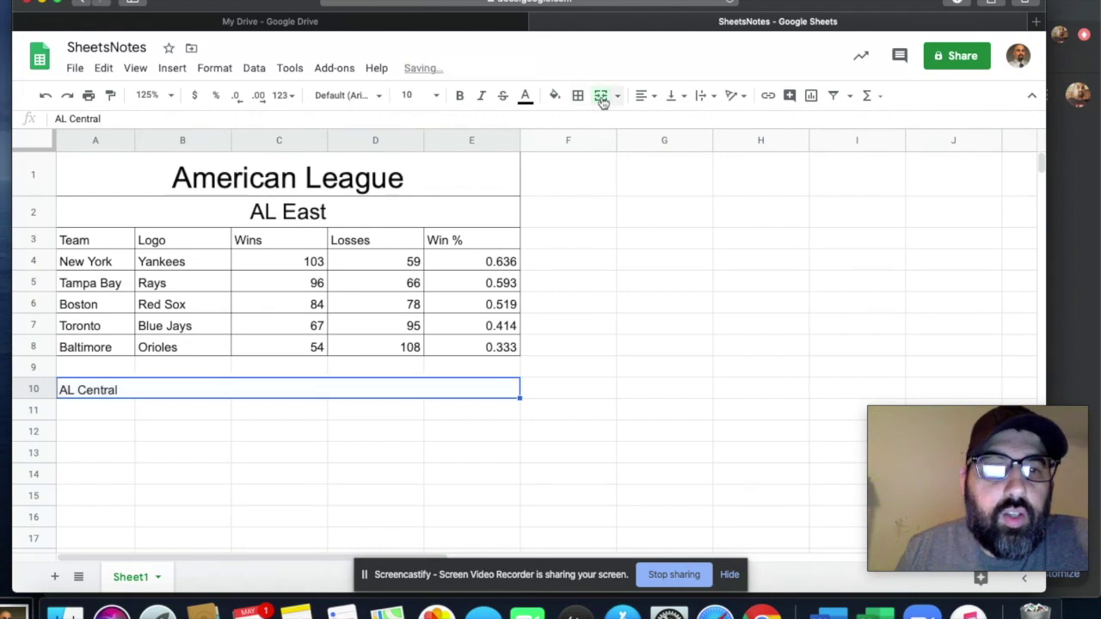
pyautogui.click(316, 222)
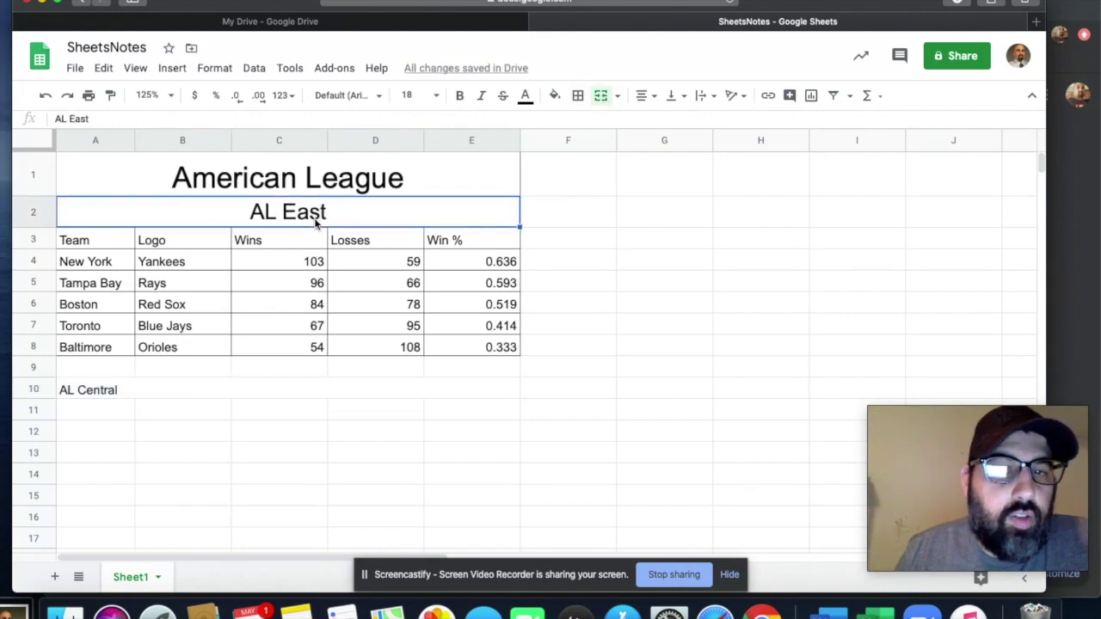
pyautogui.click(110, 95)
pyautogui.click(95, 397)
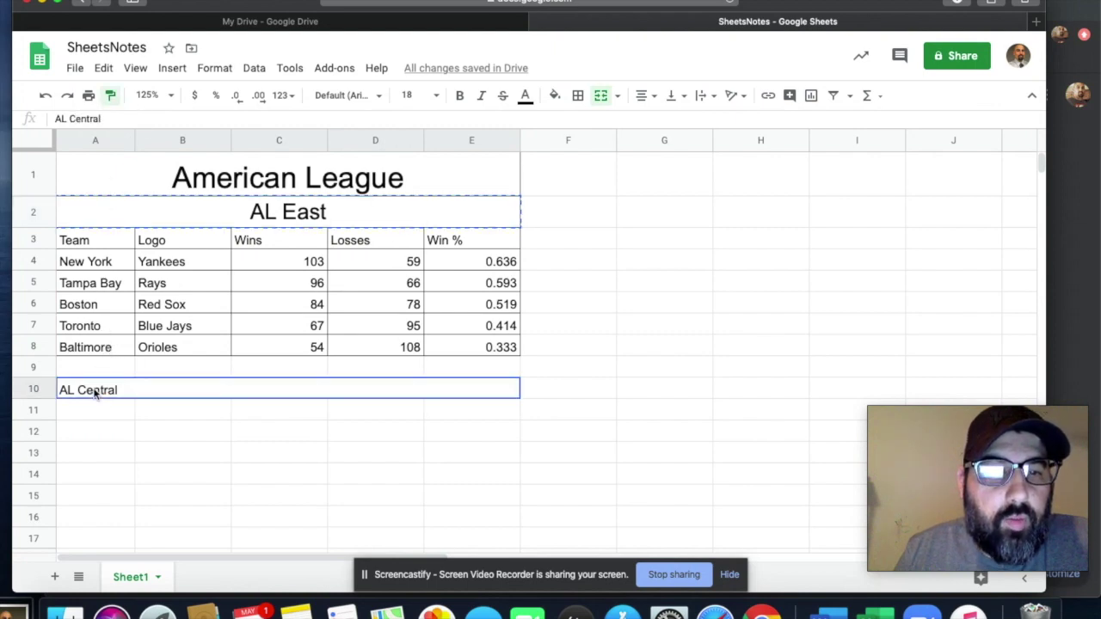
pyautogui.moveTo(50, 399); pyautogui.dragTo(46, 412)
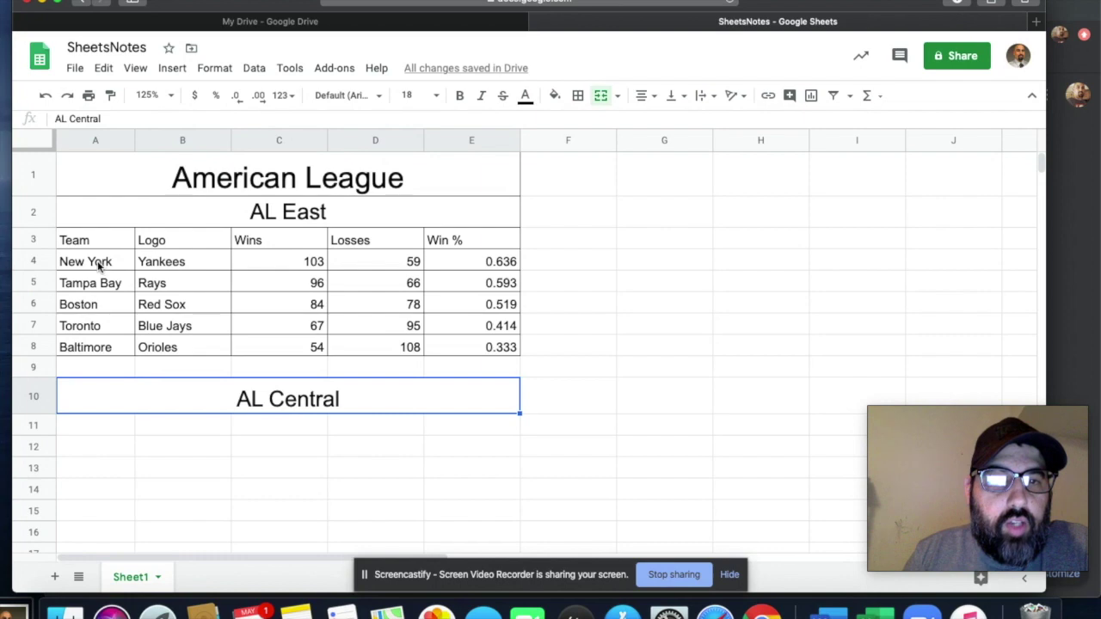
# Change the text color of the New York row, A4:E4, to light gray
pyautogui.moveTo(99, 266); pyautogui.dragTo(452, 258)
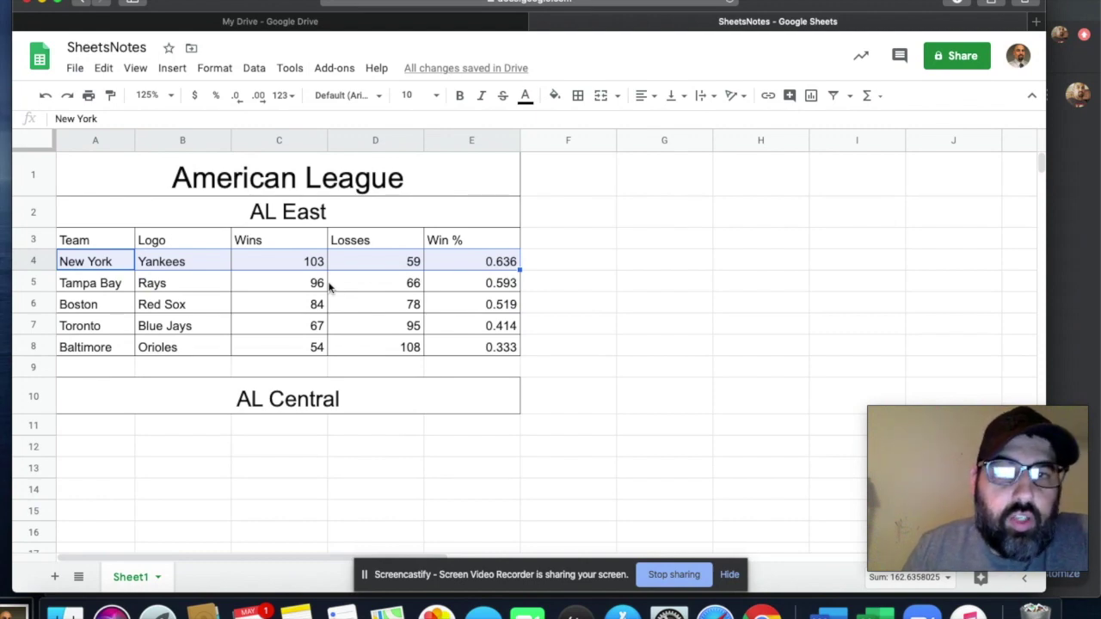
pyautogui.click(527, 97)
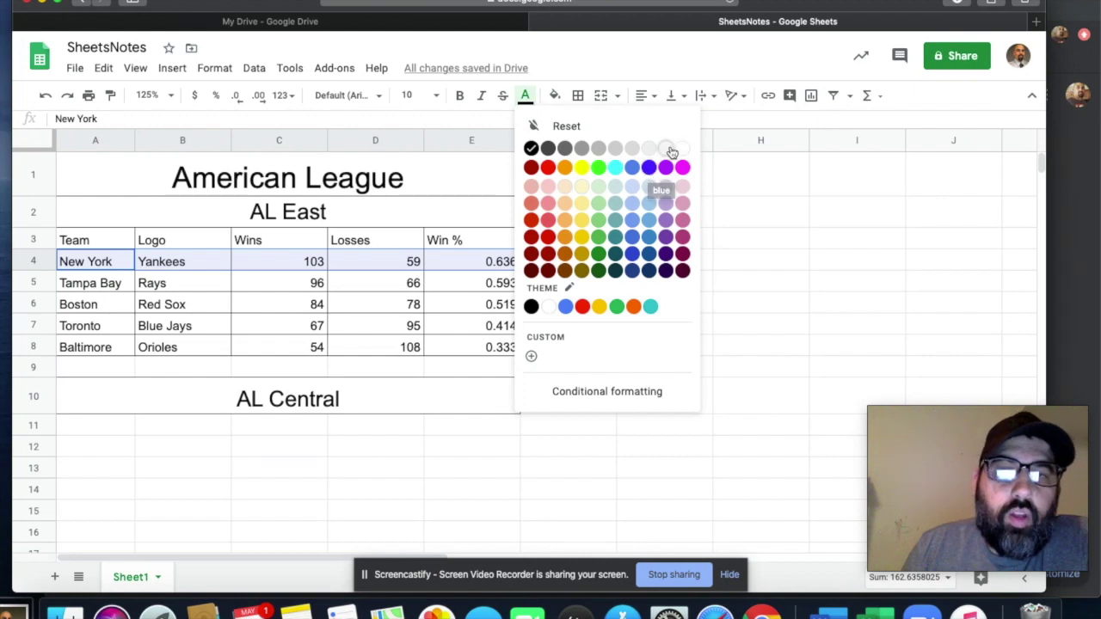
pyautogui.click(633, 152)
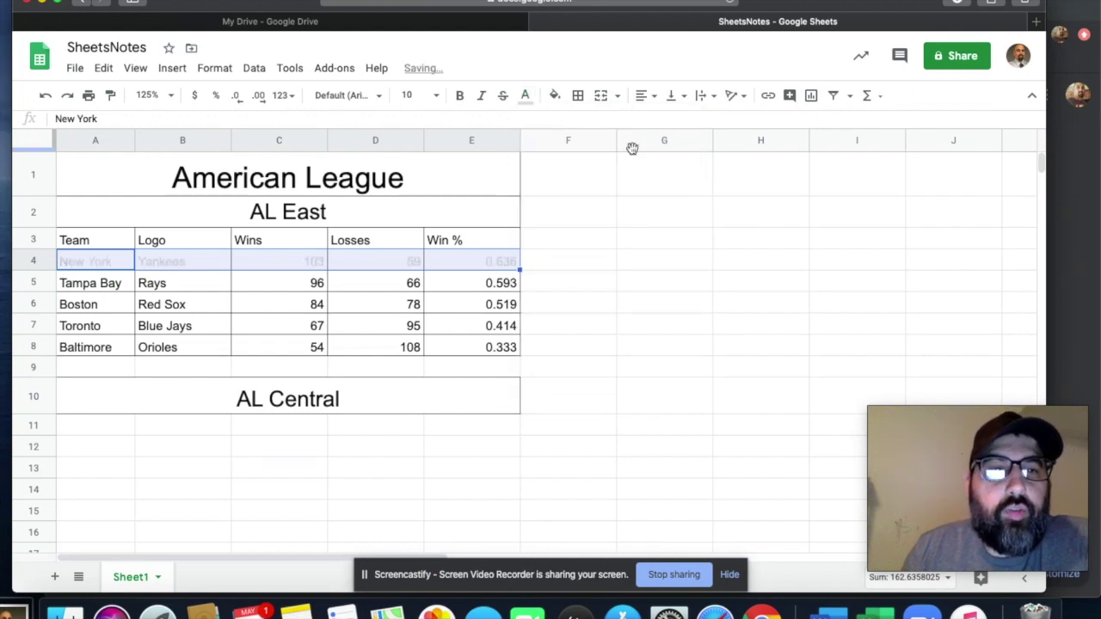
pyautogui.click(507, 261)
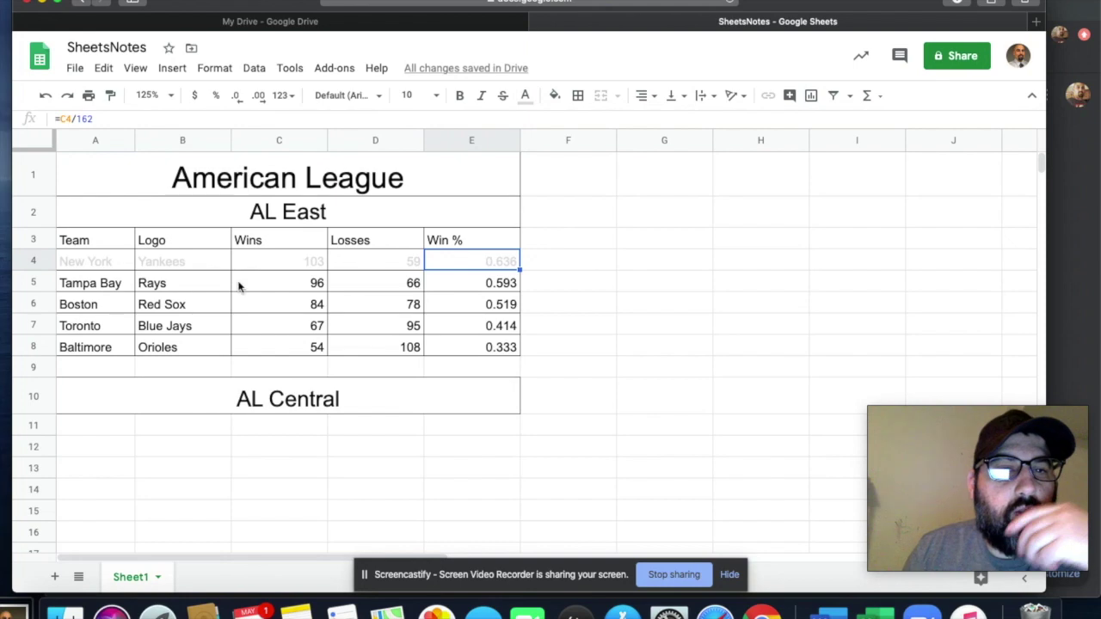
# Fill the New York row, A4:E4, with dark blue
pyautogui.click(96, 264)
pyautogui.moveTo(99, 265); pyautogui.dragTo(473, 265)
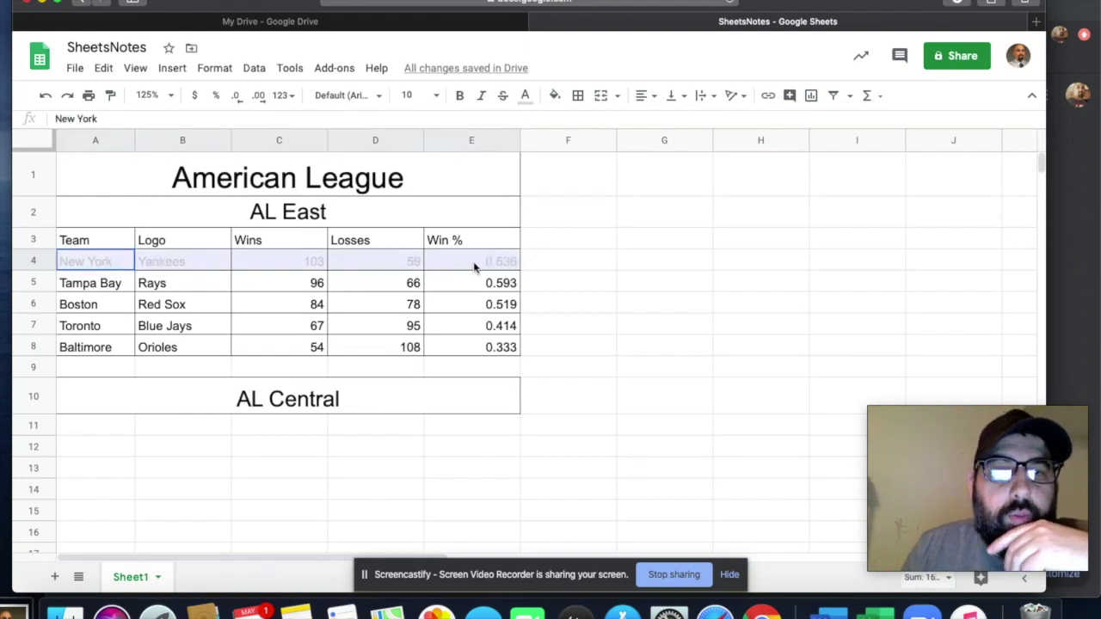
pyautogui.click(555, 96)
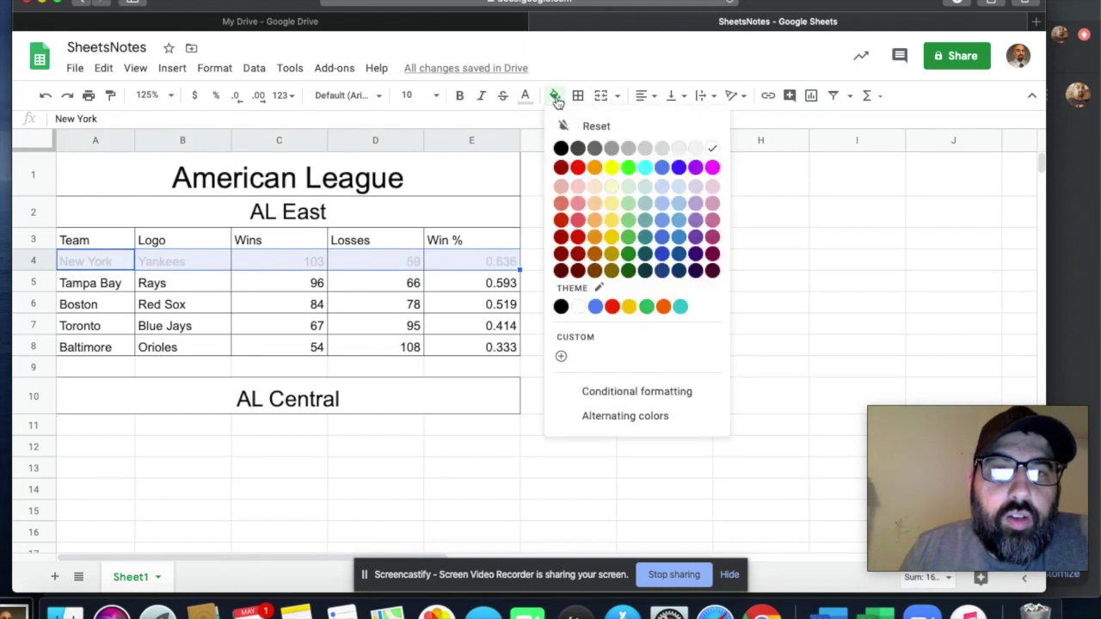
pyautogui.click(678, 272)
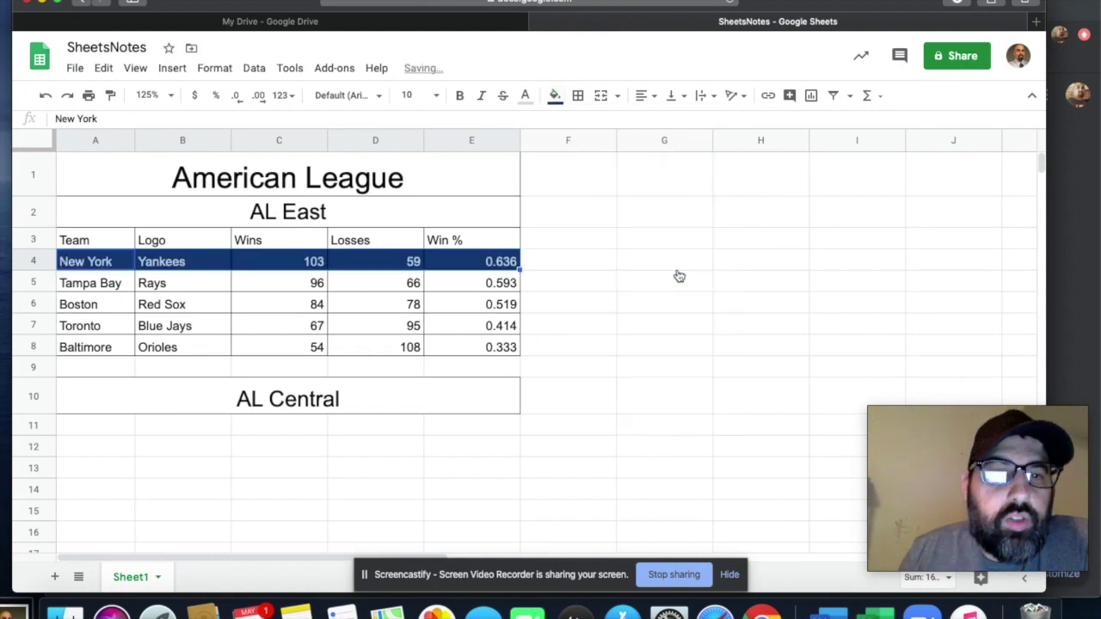
pyautogui.click(208, 290)
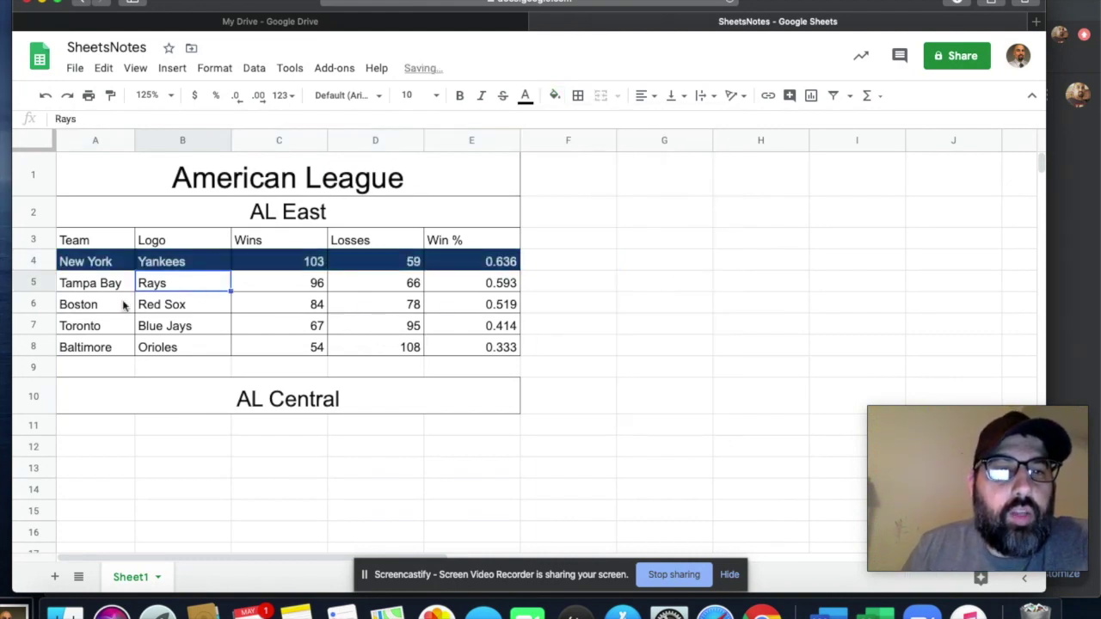
# Fill the Boston row, A6:E6, with red and set its text color to dark blue
pyautogui.moveTo(88, 313); pyautogui.dragTo(486, 310)
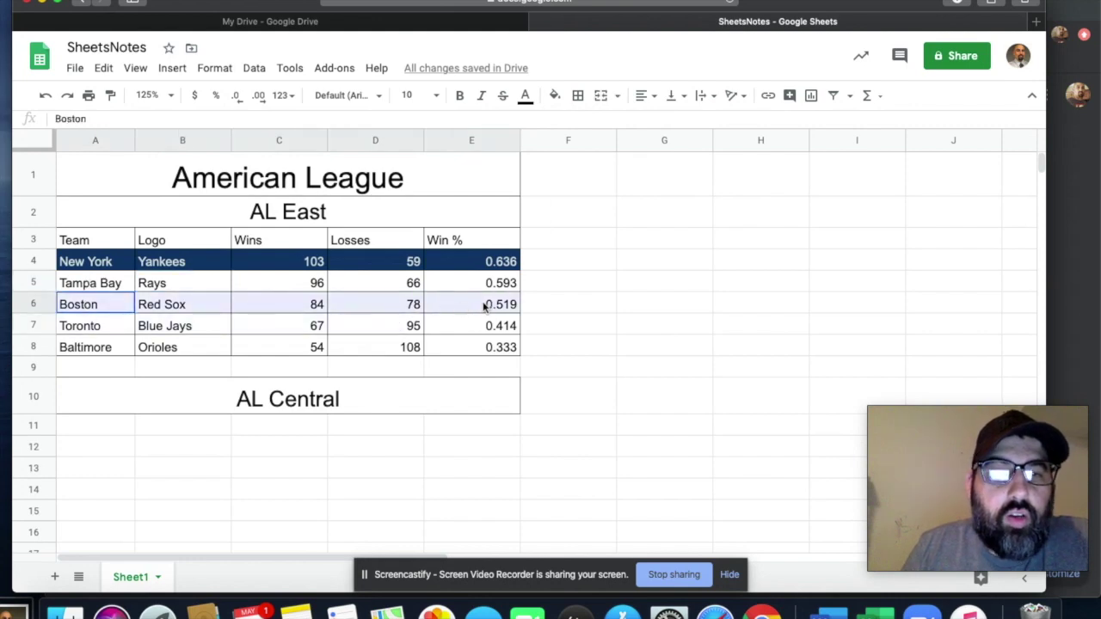
pyautogui.click(555, 96)
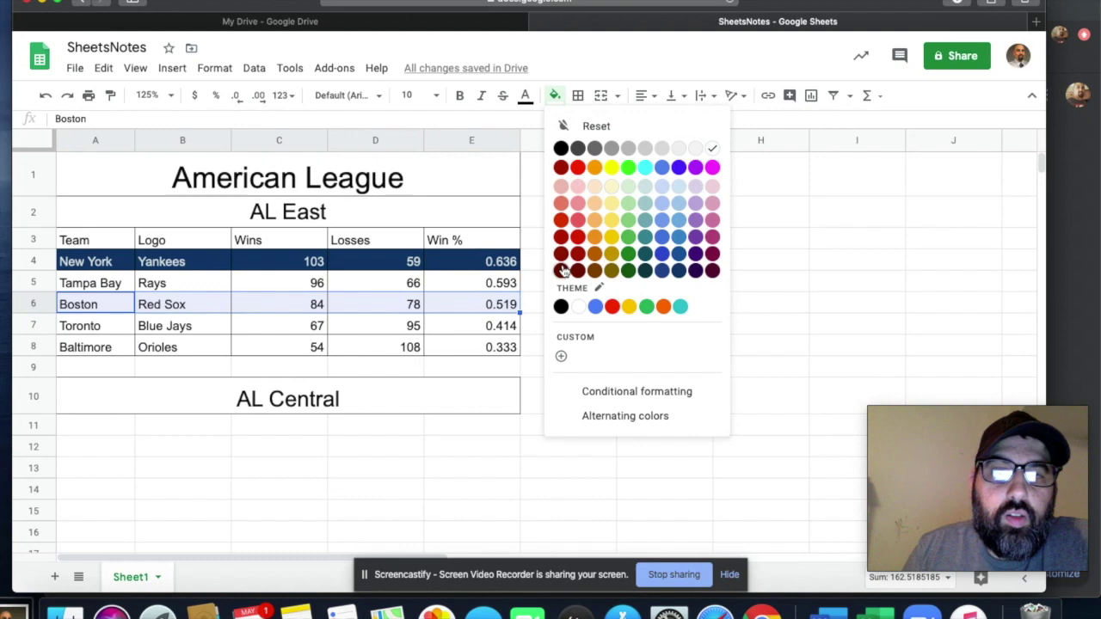
pyautogui.click(578, 169)
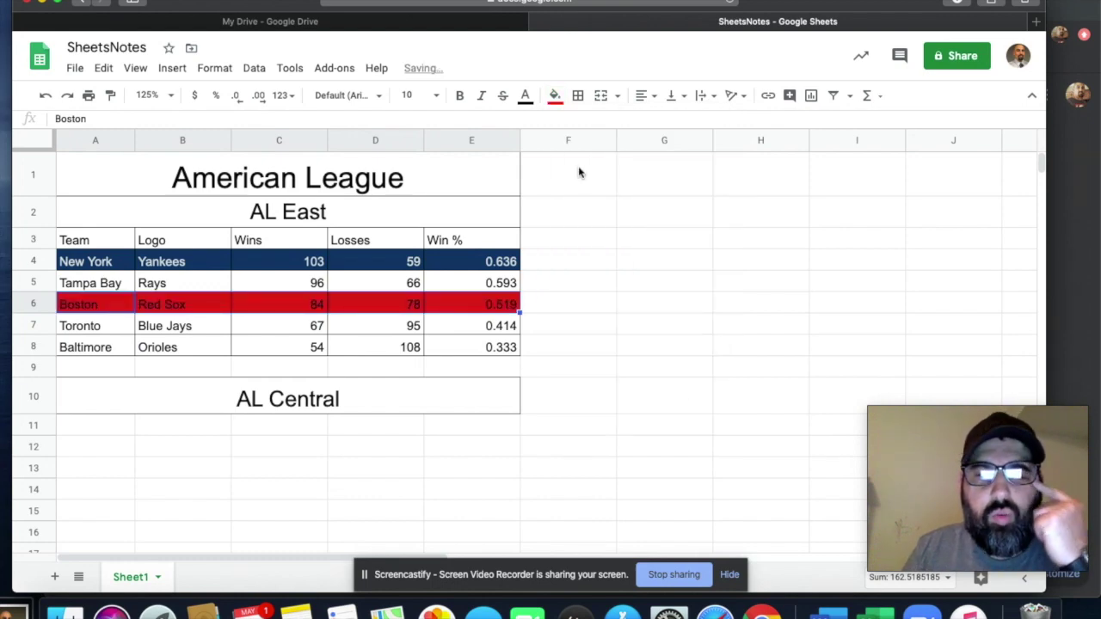
pyautogui.click(555, 97)
pyautogui.click(526, 96)
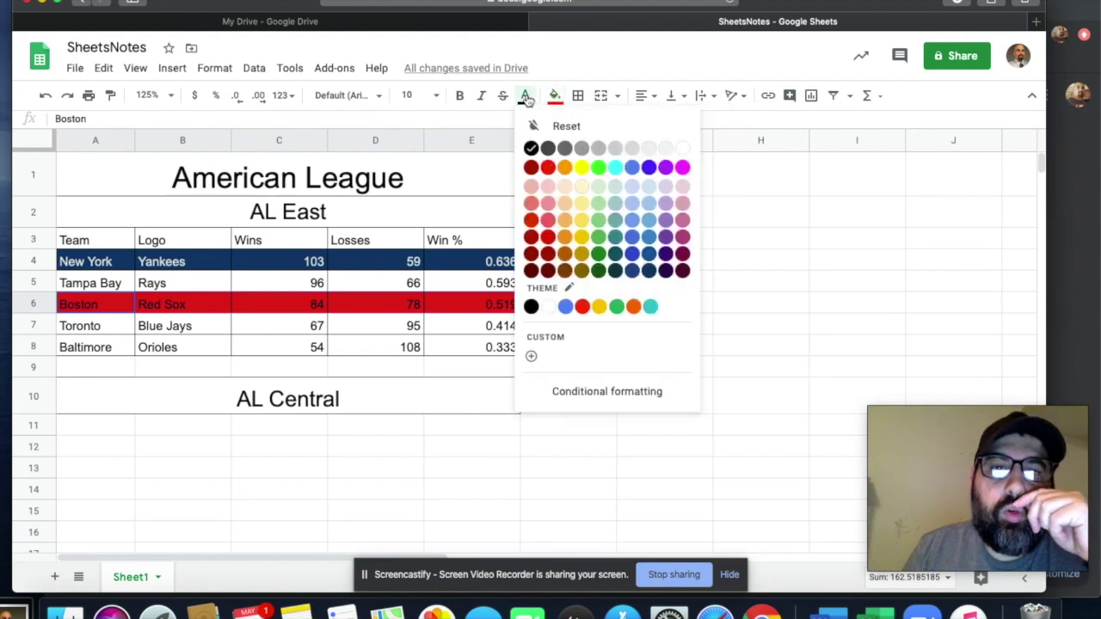
pyautogui.click(648, 262)
pyautogui.click(113, 480)
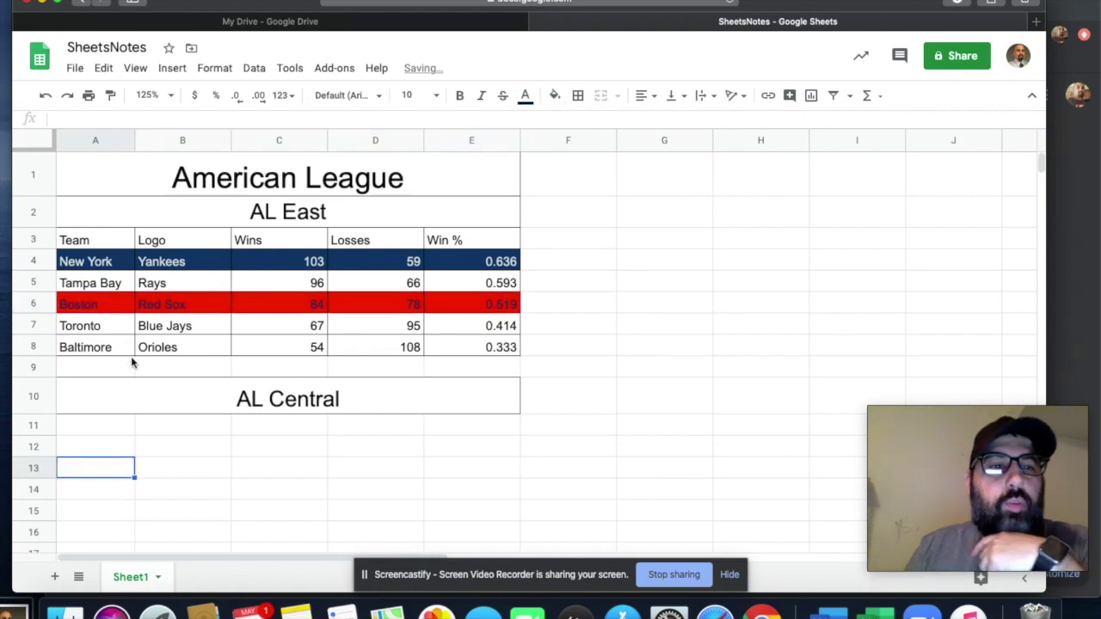
# Set the American League heading's text color to dark teal and fill its merged cell with gray
pyautogui.click(322, 185)
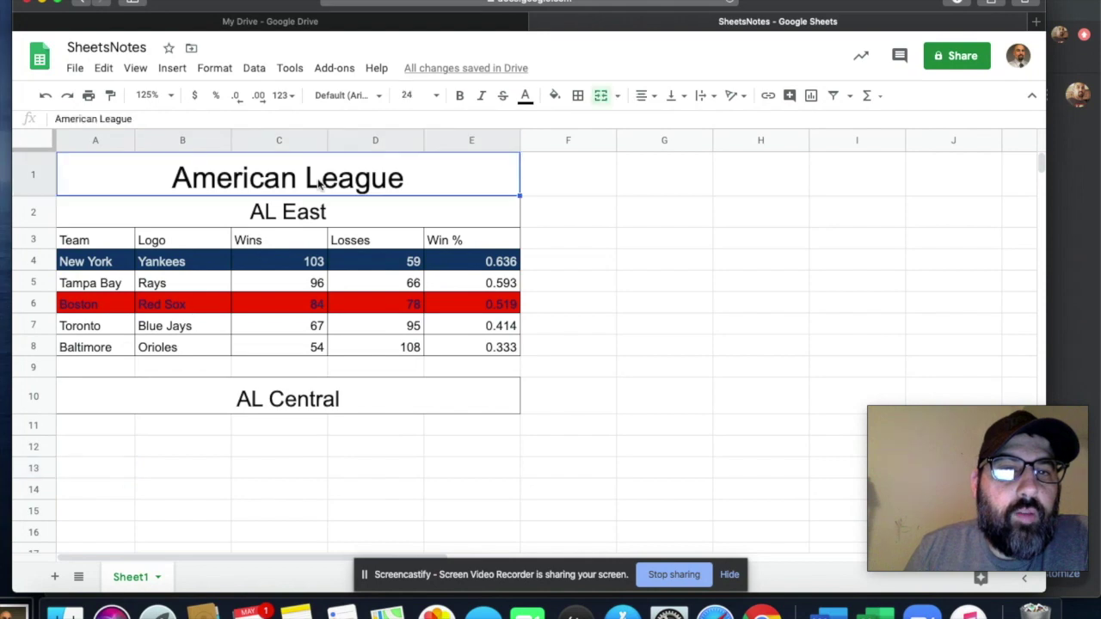
pyautogui.click(526, 96)
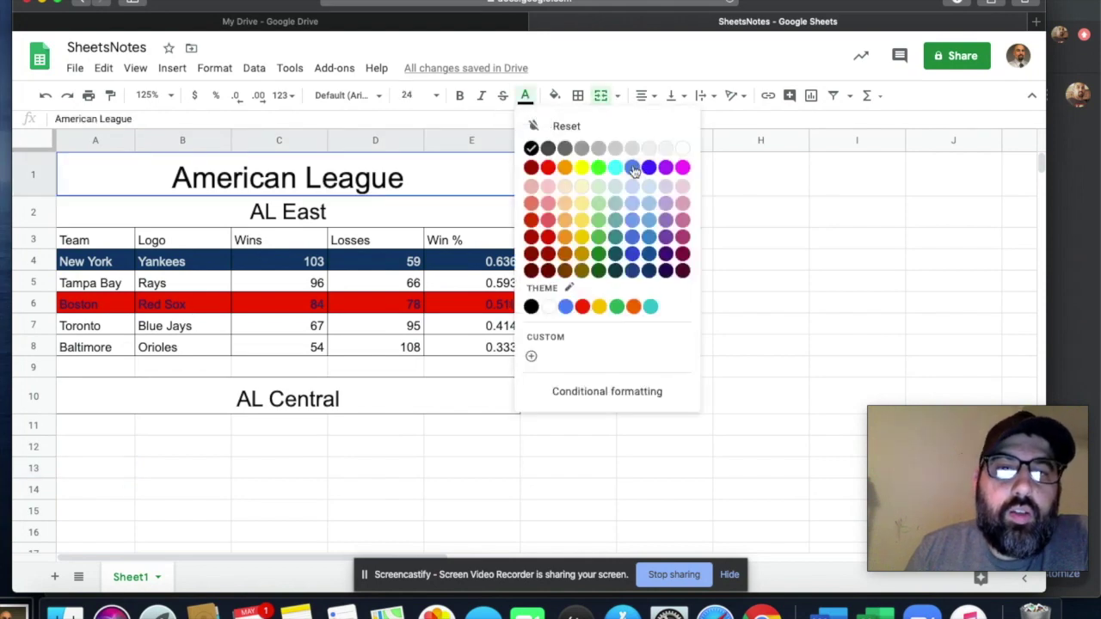
pyautogui.click(615, 270)
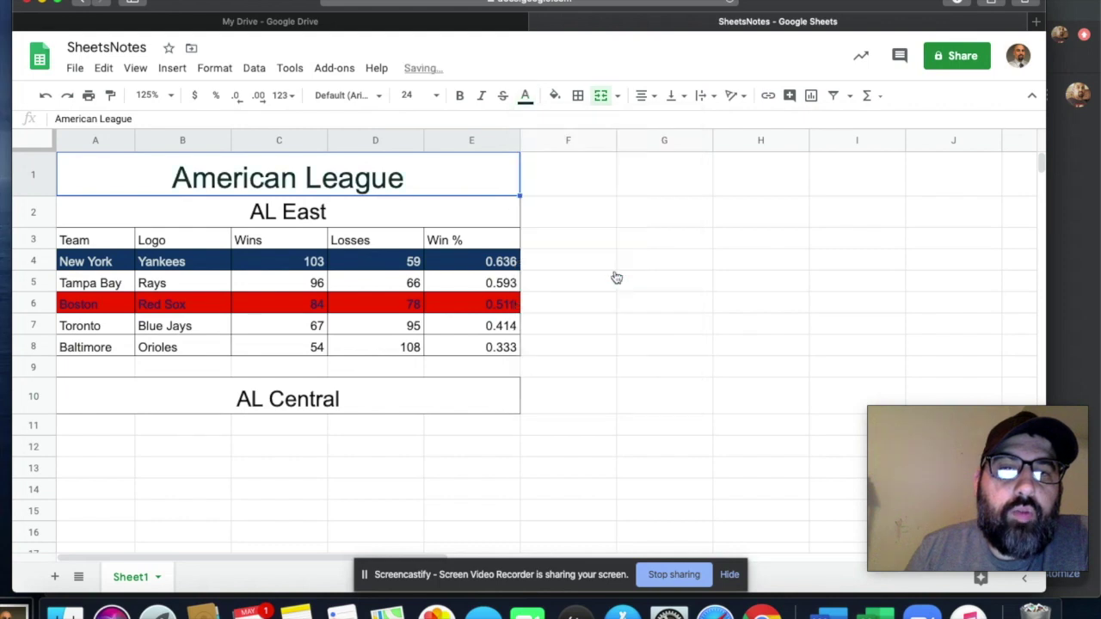
pyautogui.click(555, 96)
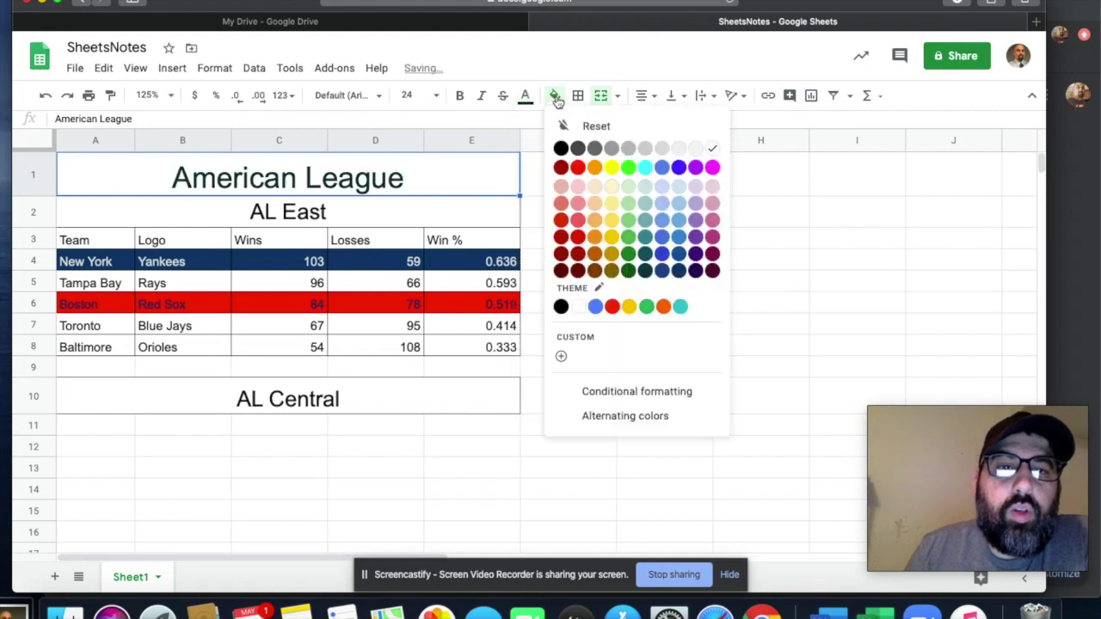
pyautogui.click(645, 149)
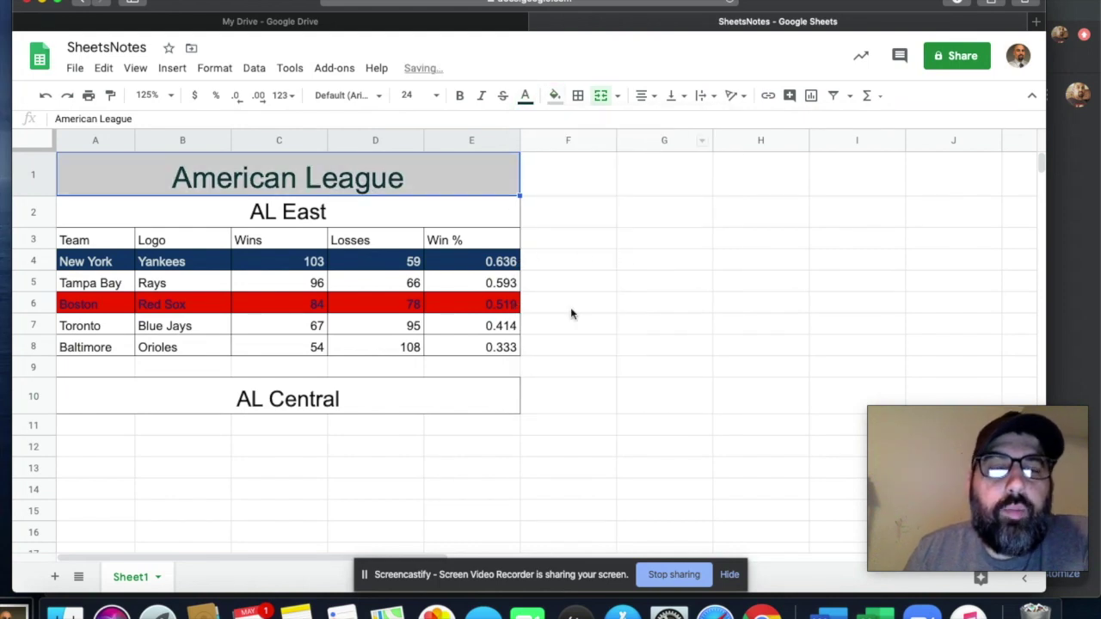
pyautogui.click(596, 352)
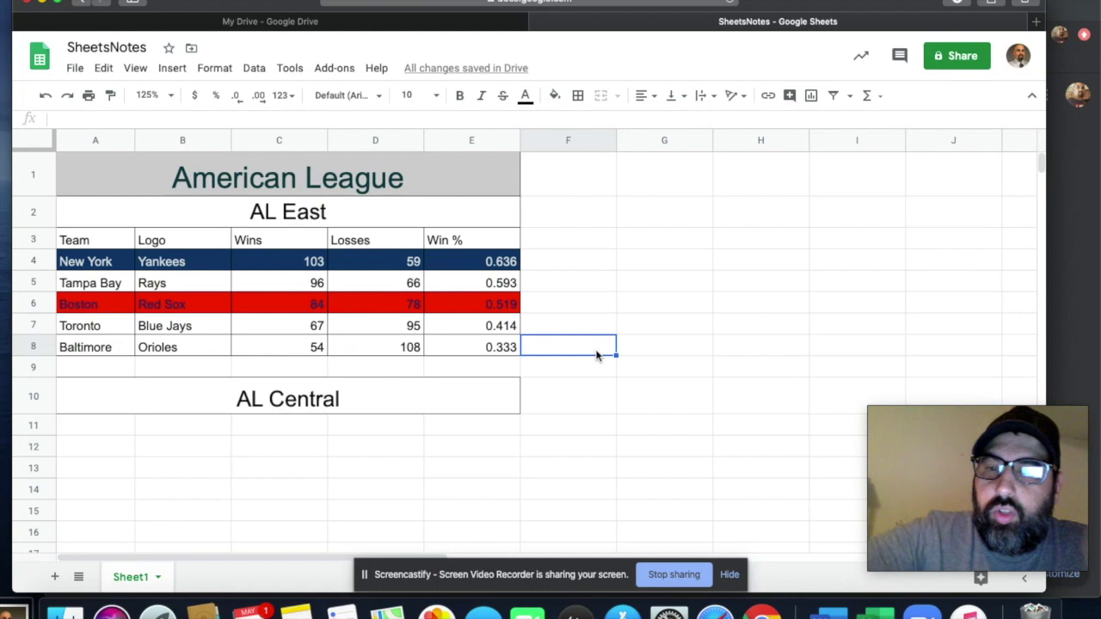
# Examine the Win % formula in New York's cell E4 and the wins cell C4 it references
pyautogui.click(499, 263)
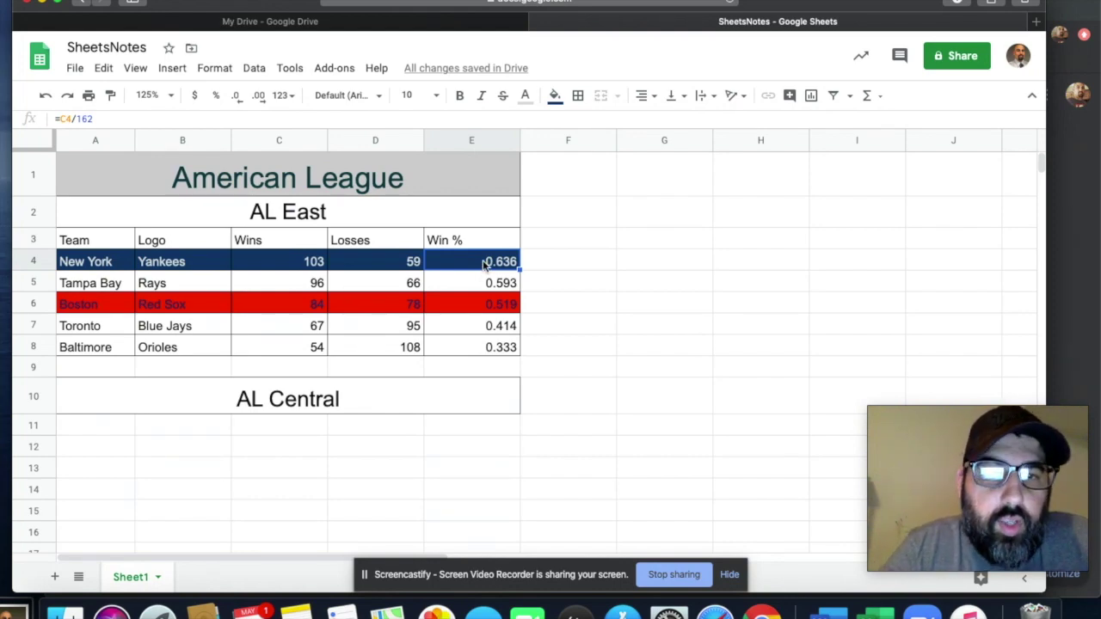
pyautogui.click(294, 270)
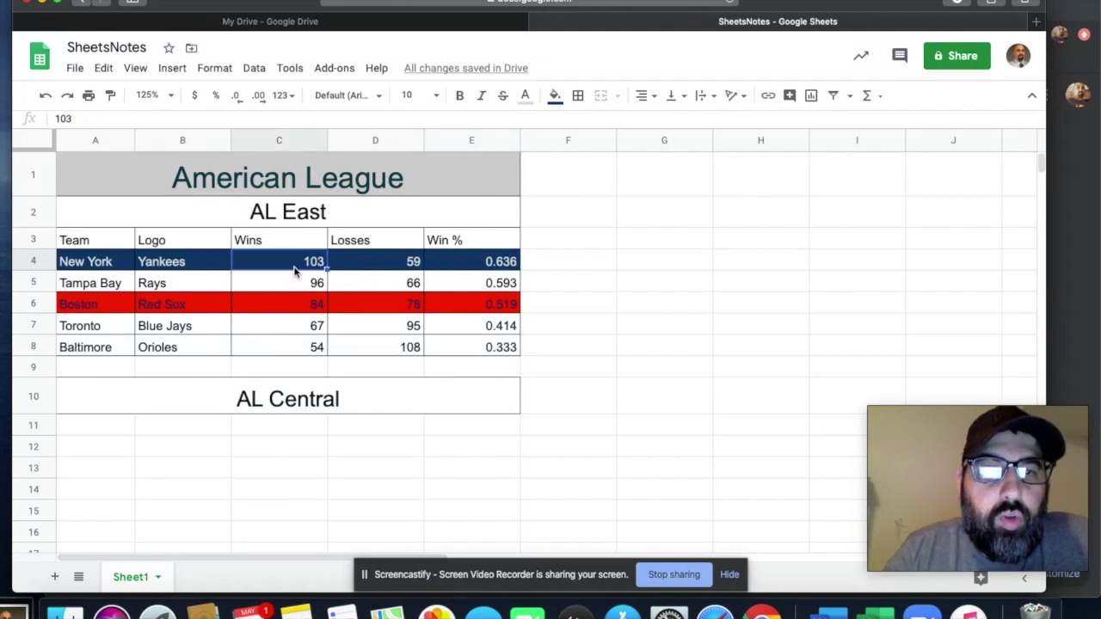
pyautogui.click(441, 265)
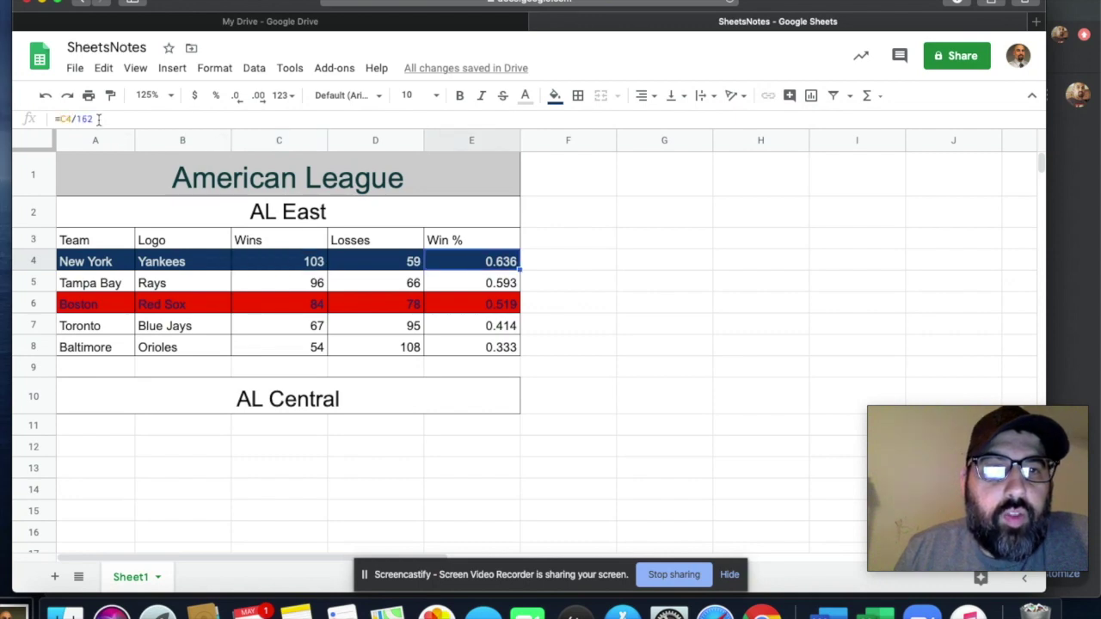
pyautogui.moveTo(99, 120); pyautogui.dragTo(54, 121)
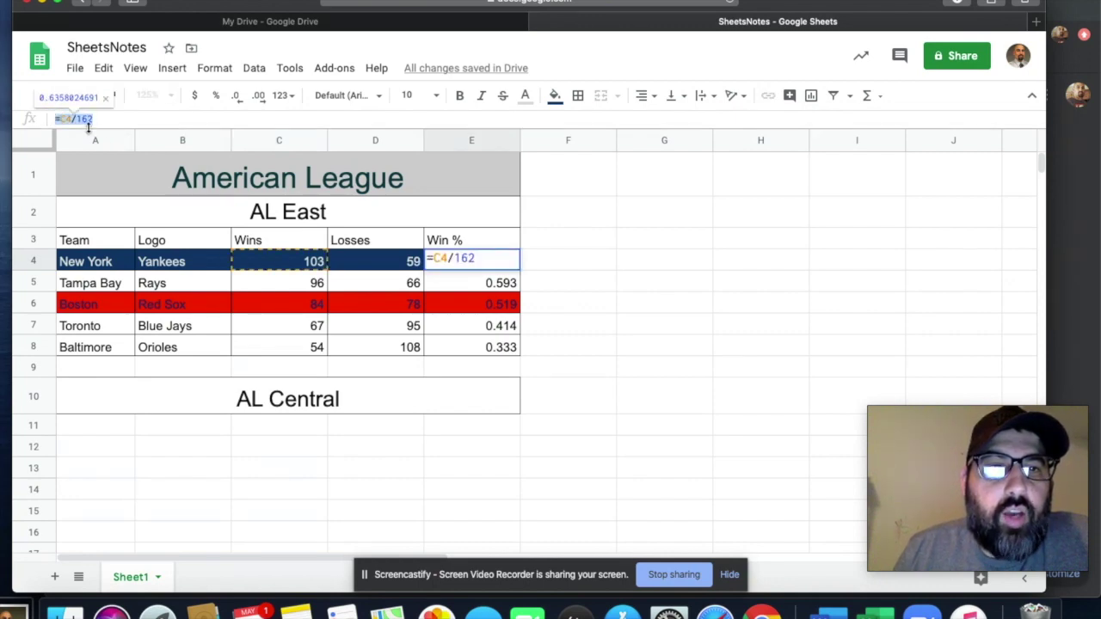
pyautogui.click(587, 305)
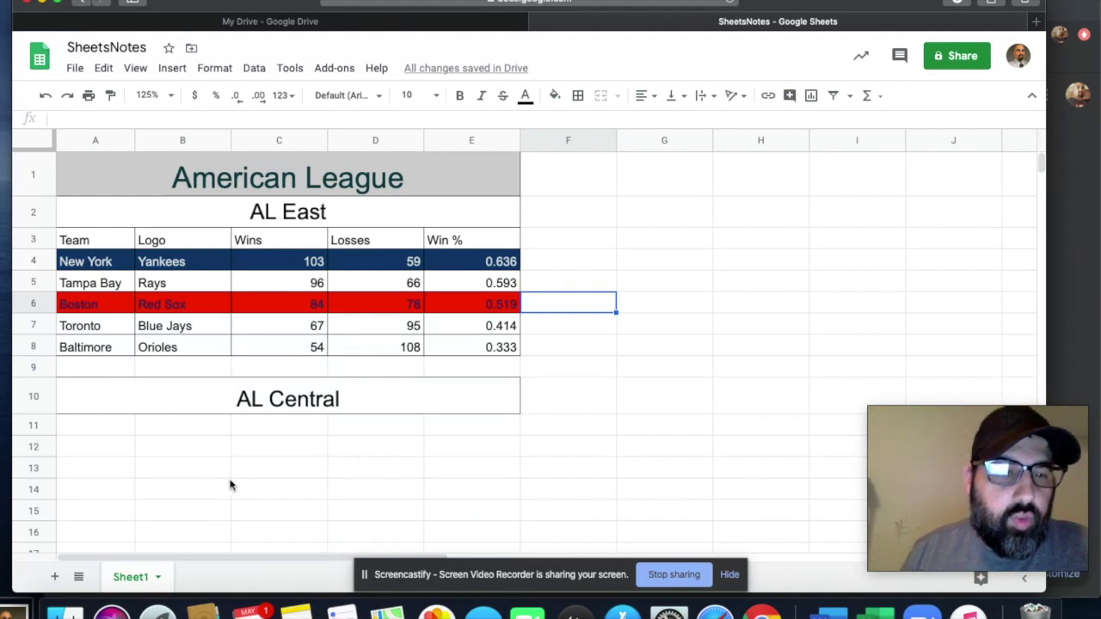
# Rename Sheet1 as MLB AL
pyautogui.rightClick(138, 578)
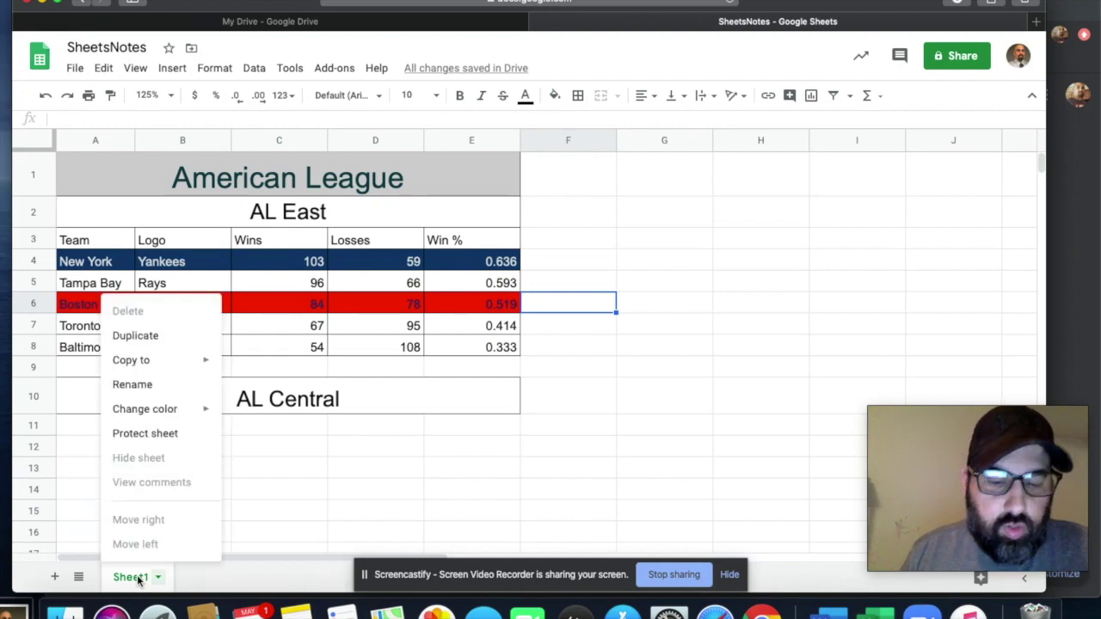
pyautogui.click(132, 388)
pyautogui.write('ML')
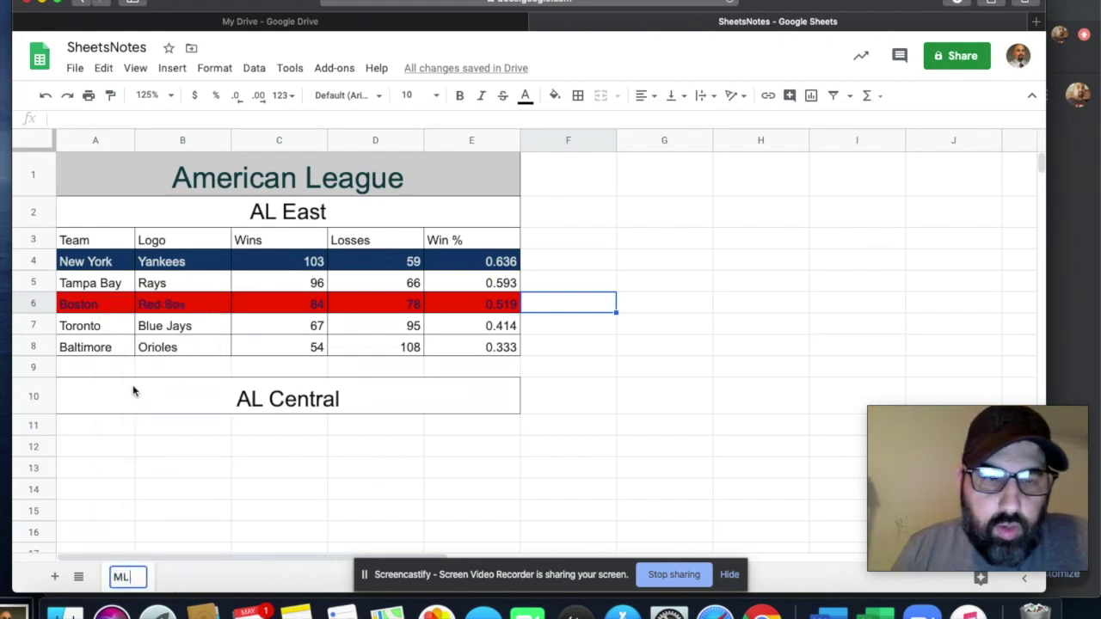
pyautogui.write('B AL')
pyautogui.press('BackSpace')
pyautogui.press('BackSpace')
pyautogui.write('A')
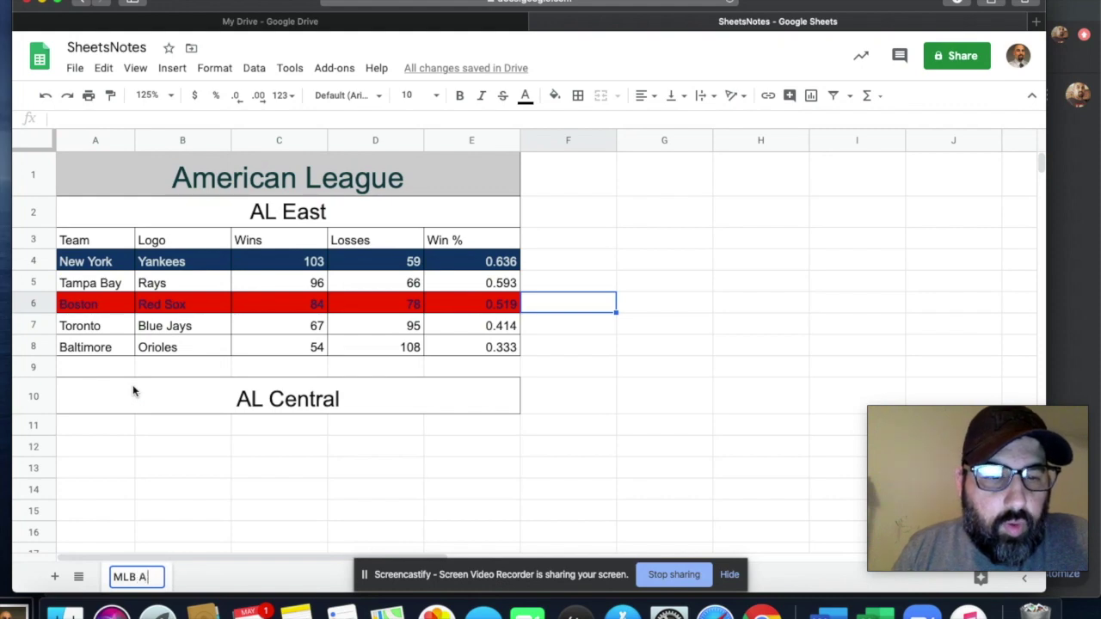
pyautogui.write('L')
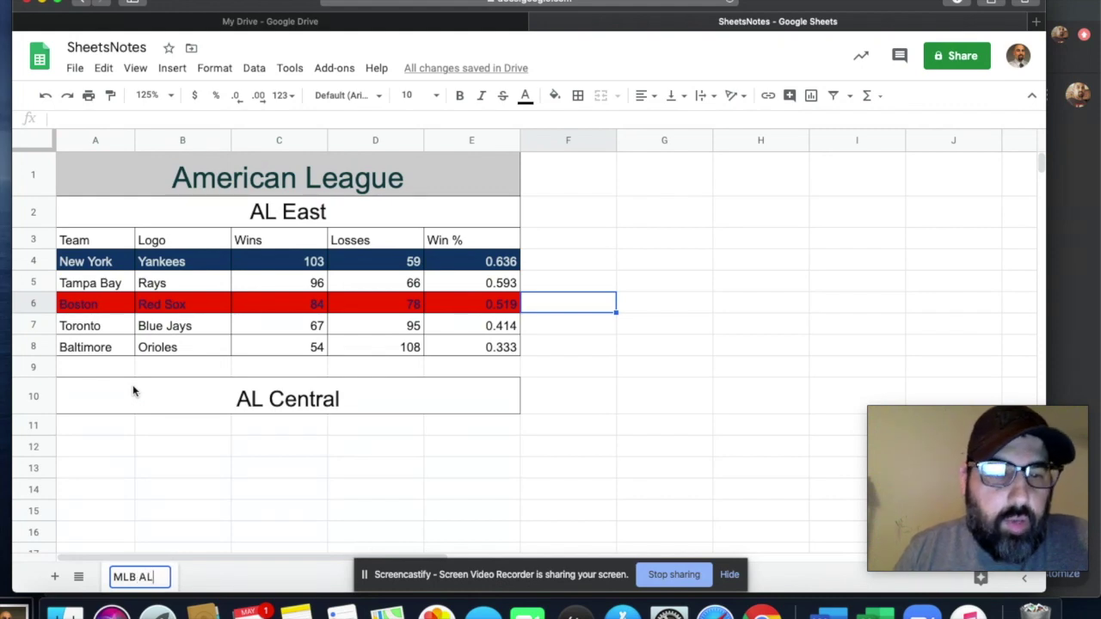
pyautogui.click(177, 467)
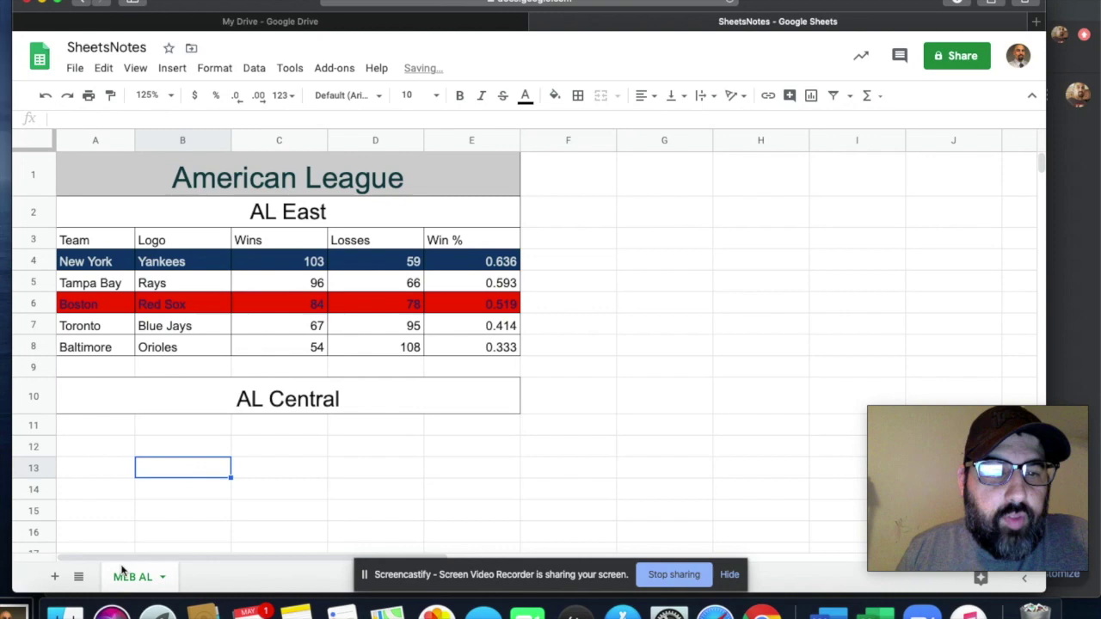
# Duplicate the MLB AL sheet and rename the copy as MLB NL
pyautogui.rightClick(131, 581)
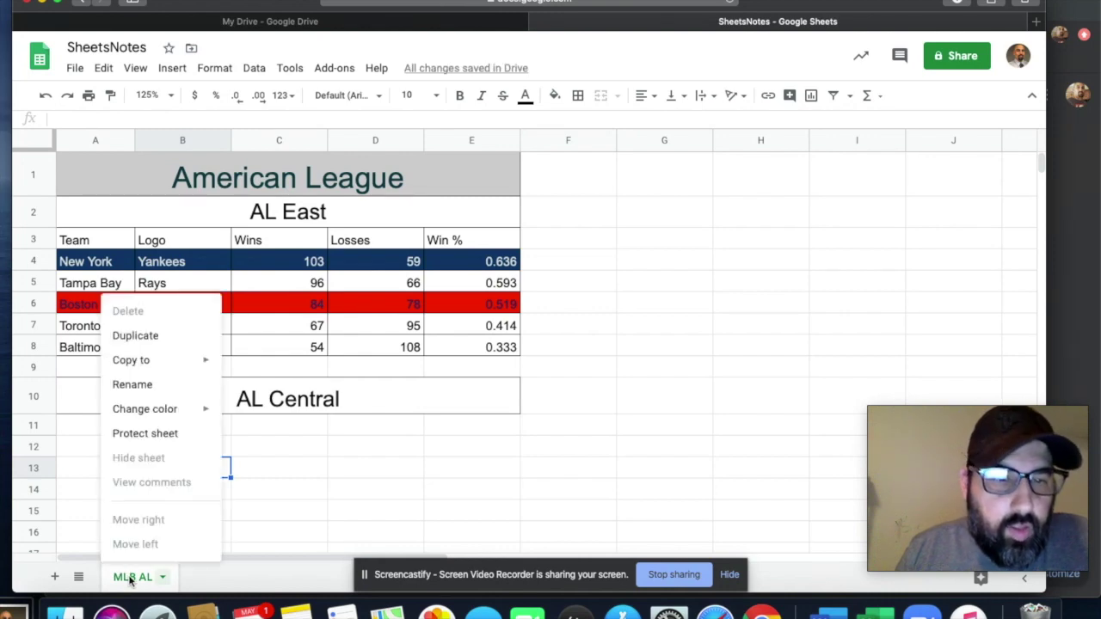
pyautogui.moveTo(152, 365)
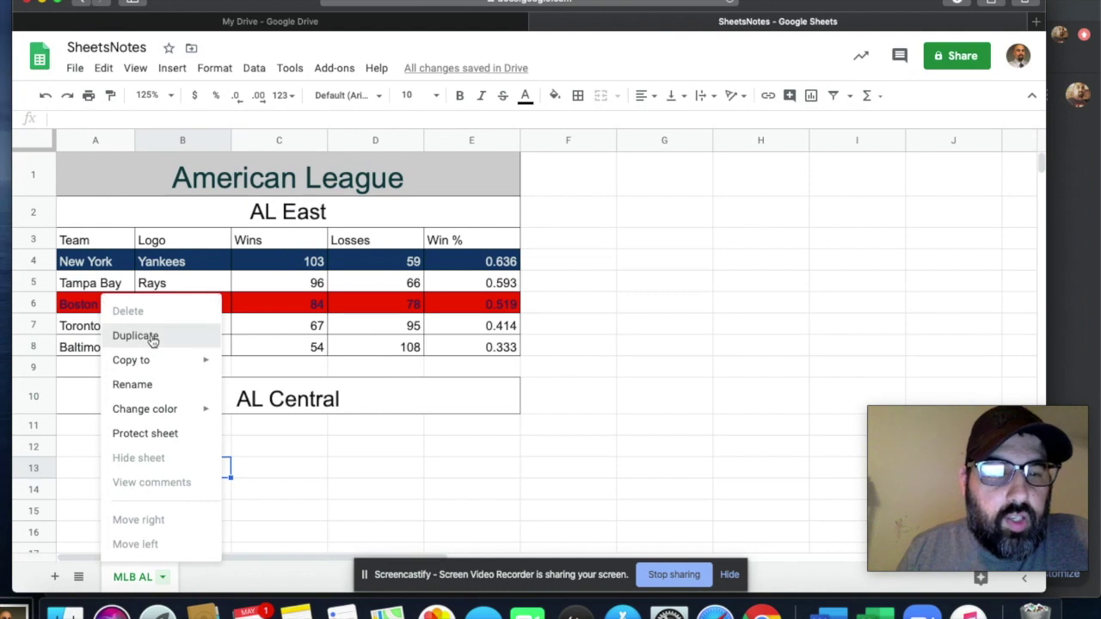
pyautogui.click(153, 341)
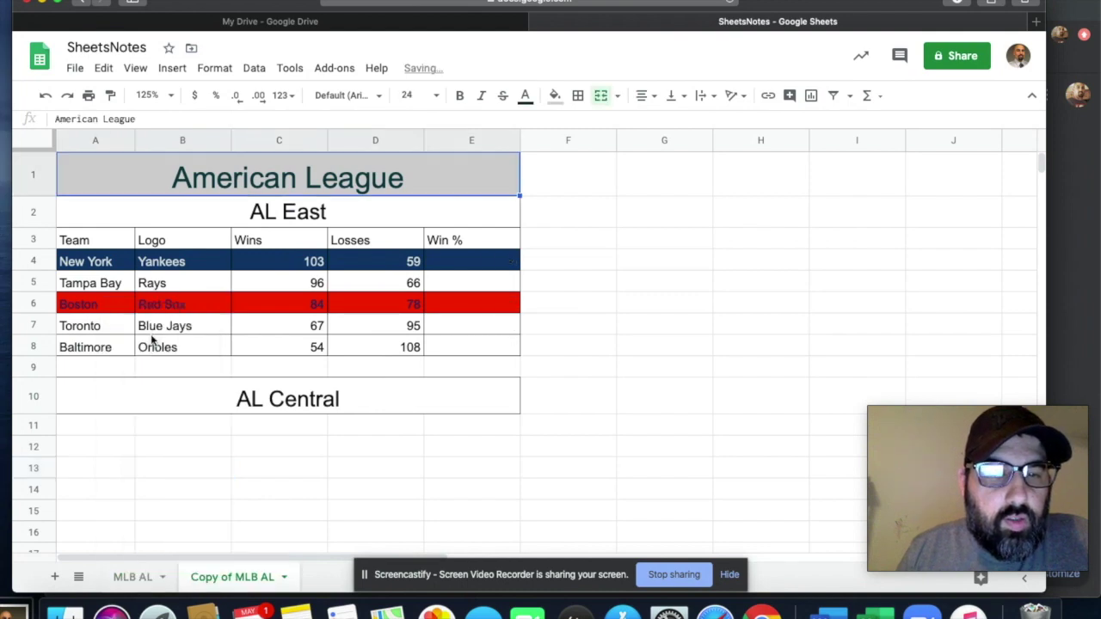
pyautogui.rightClick(234, 576)
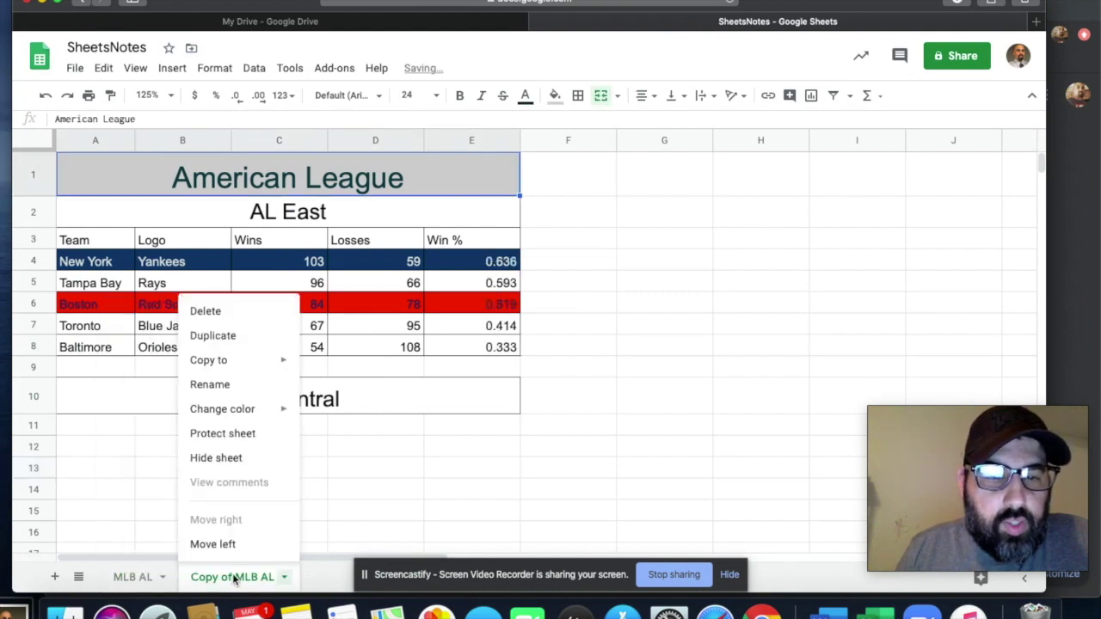
pyautogui.click(221, 387)
pyautogui.write('MLB NL')
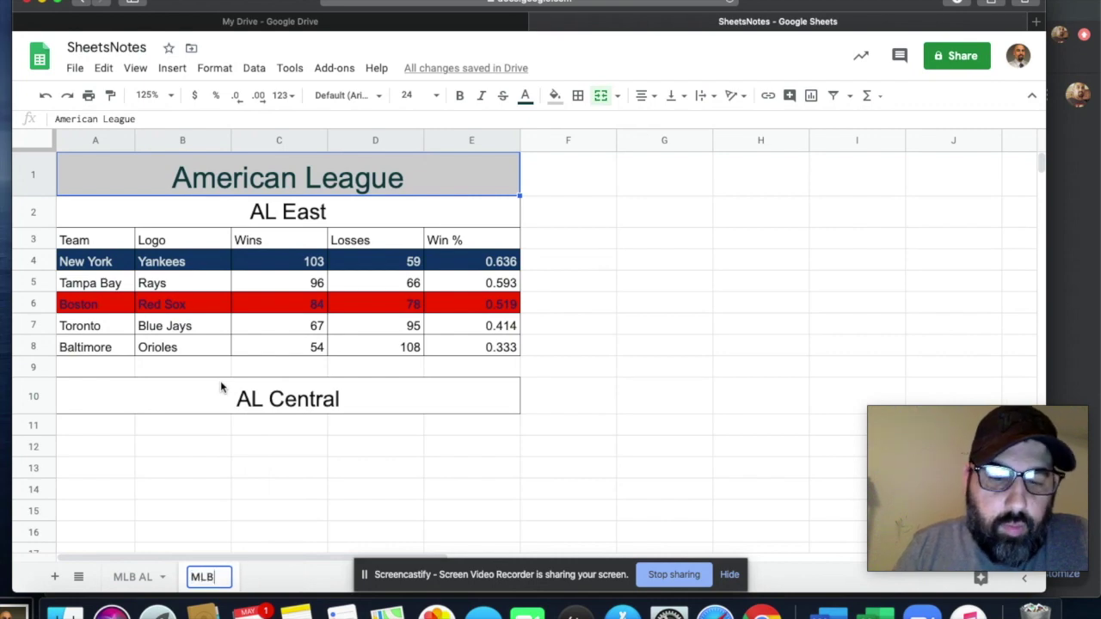
pyautogui.click(204, 510)
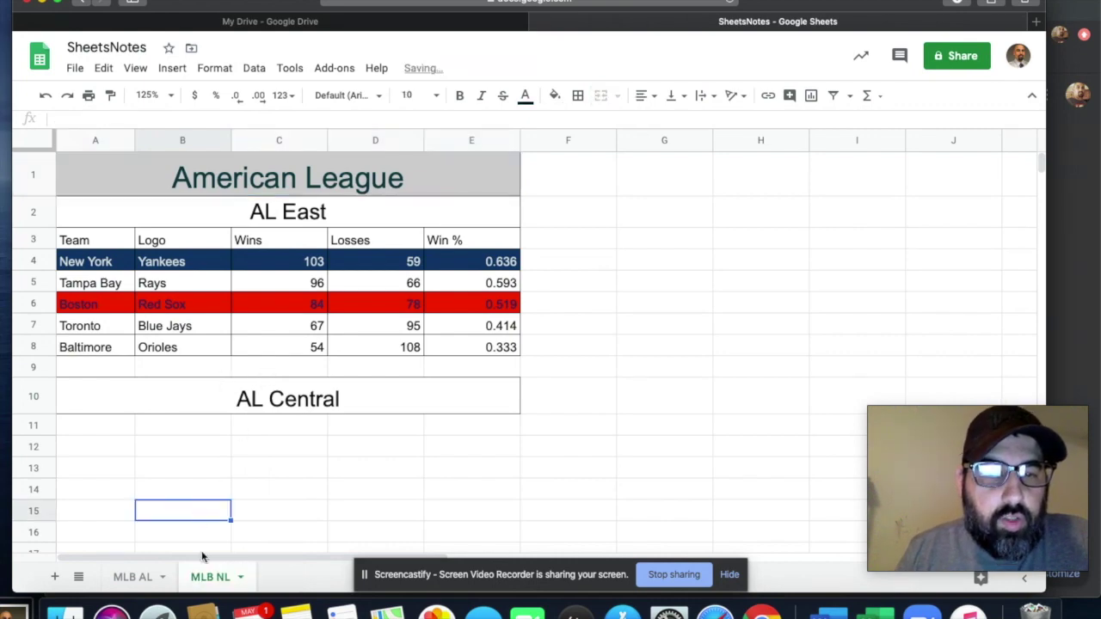
# Replace the title in row 1 of the MLB NL sheet with National League
pyautogui.click(268, 185)
pyautogui.click(135, 576)
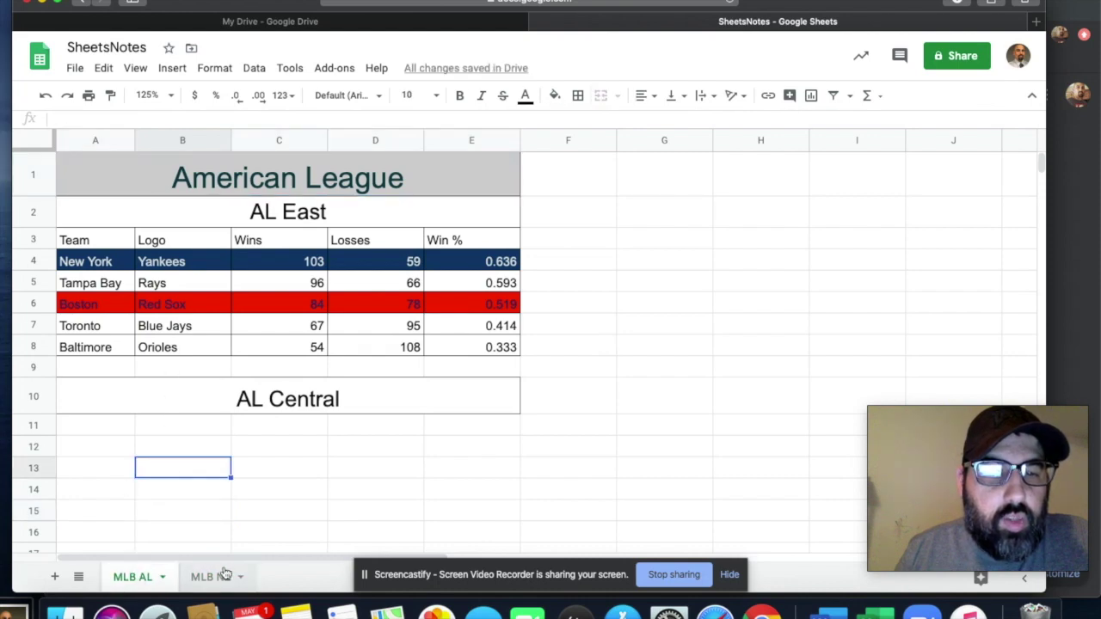
pyautogui.click(209, 576)
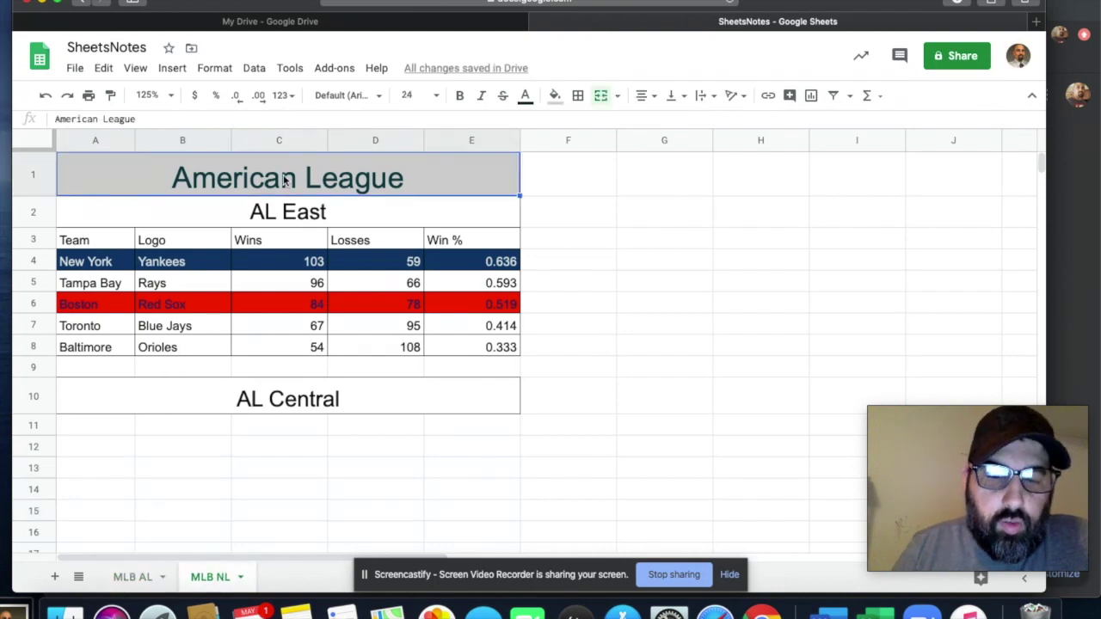
pyautogui.write('National League')
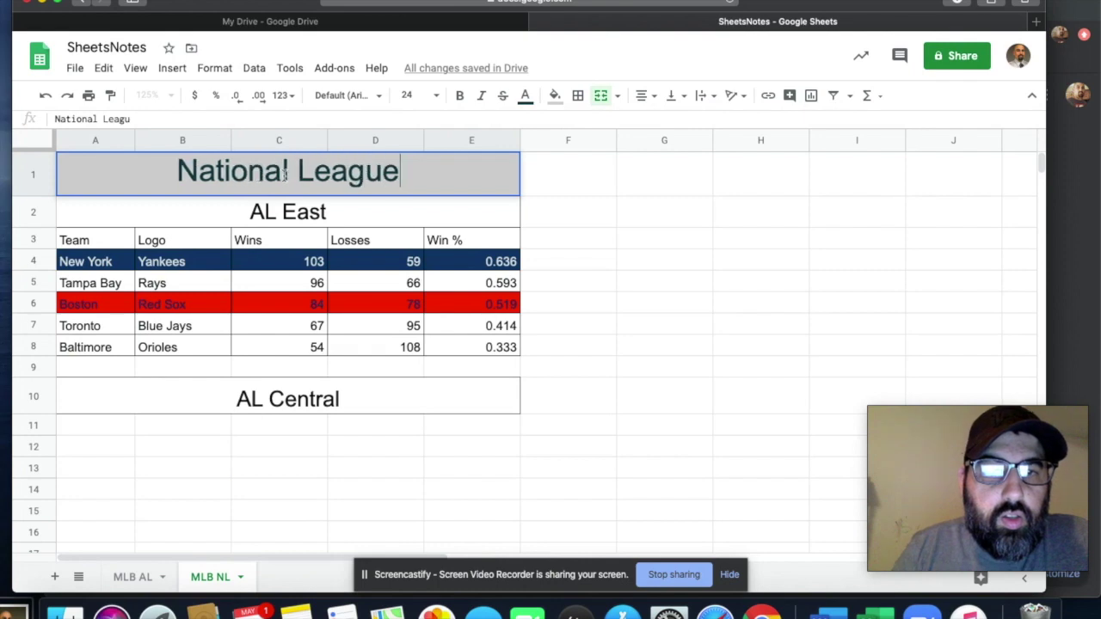
pyautogui.click(204, 484)
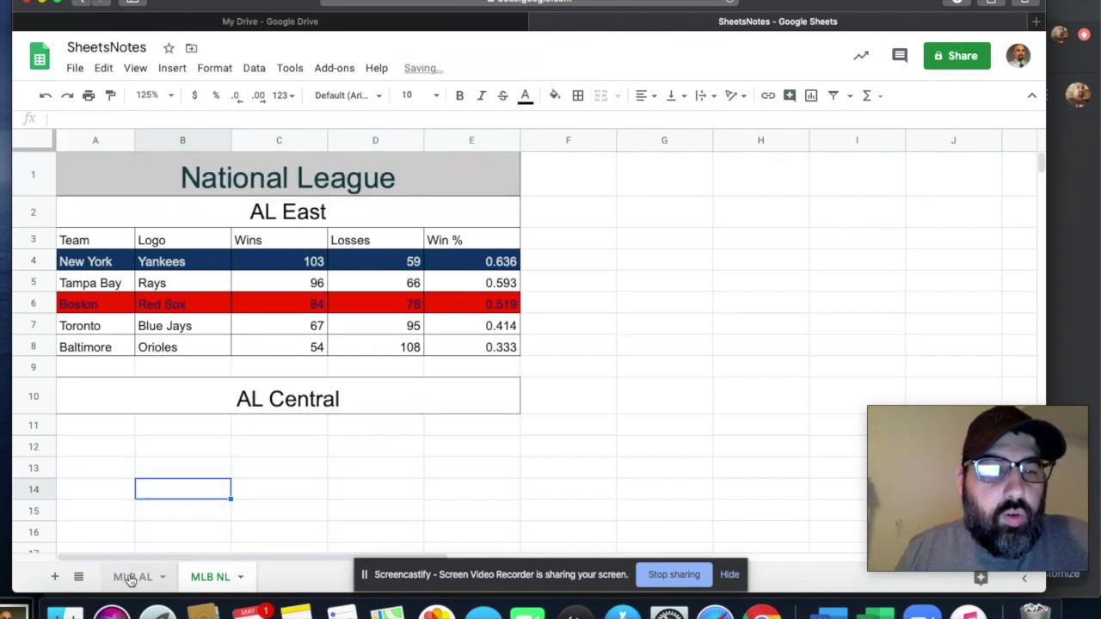
# Return to the MLB AL sheet and look over the empty area below the AL Central heading, selecting cell A12
pyautogui.click(129, 578)
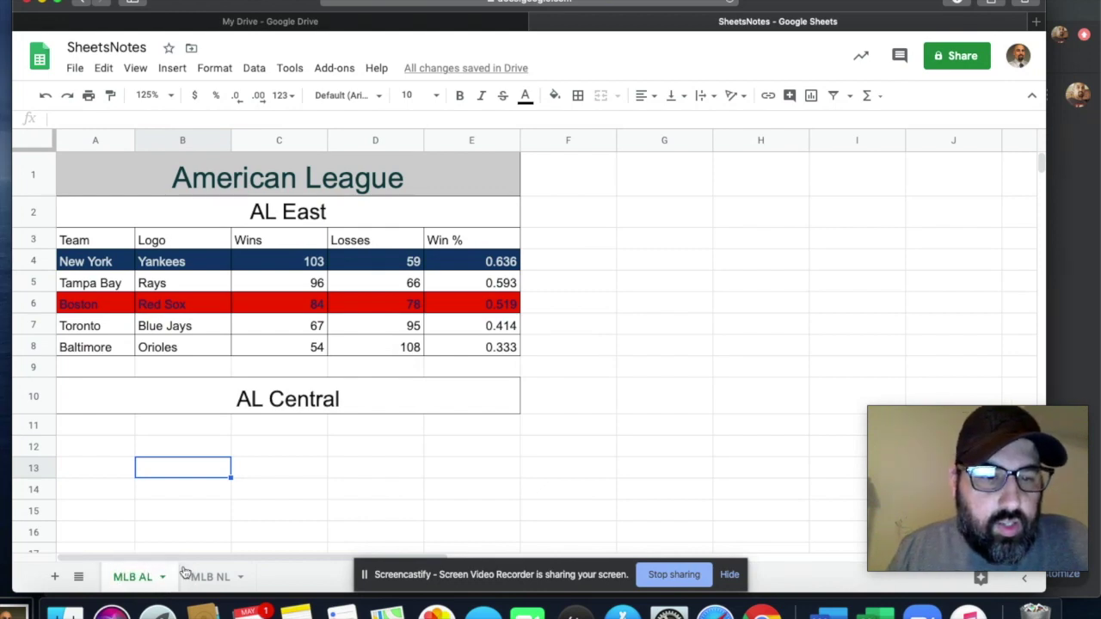
pyautogui.scroll(-3, 196, 483)
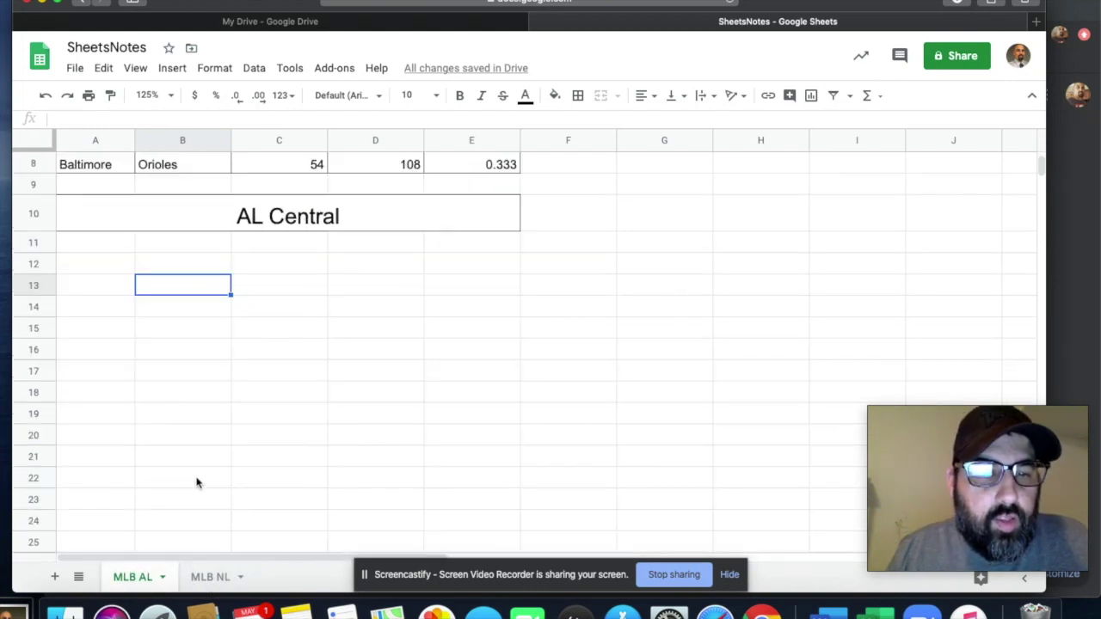
pyautogui.scroll(3, 196, 483)
pyautogui.scroll(-4, 197, 483)
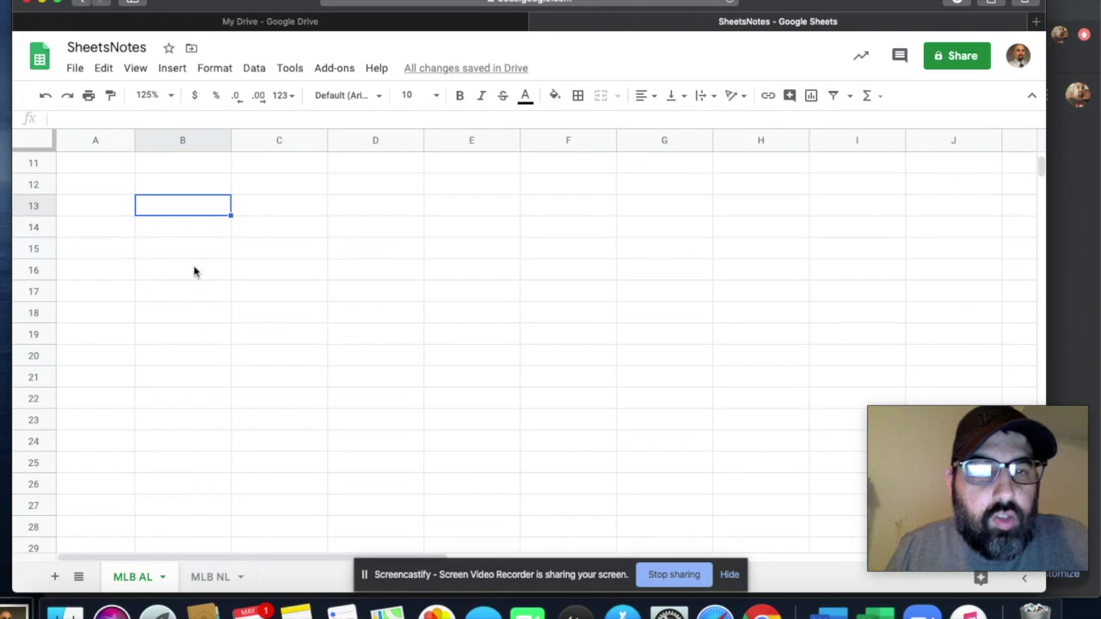
pyautogui.scroll(5, 258, 347)
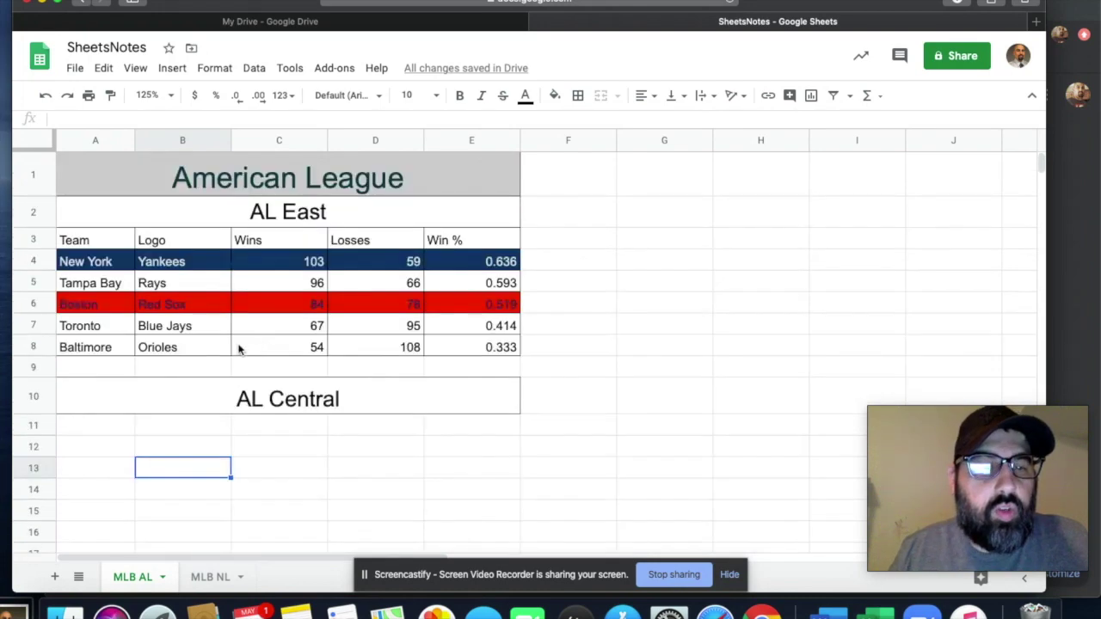
pyautogui.scroll(-1, 112, 509)
pyautogui.click(110, 353)
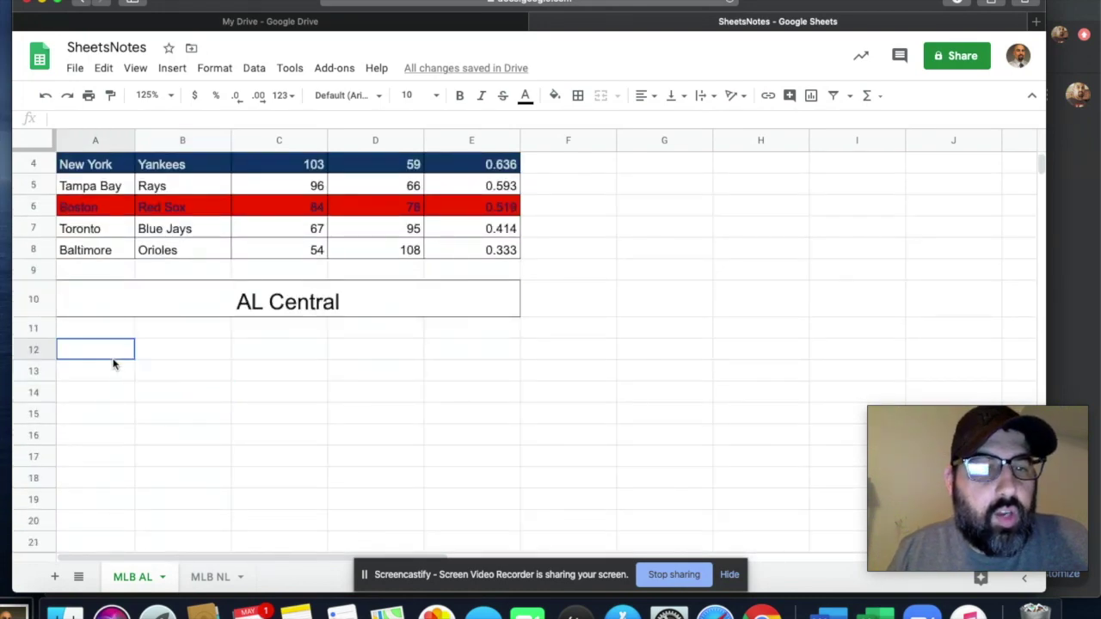